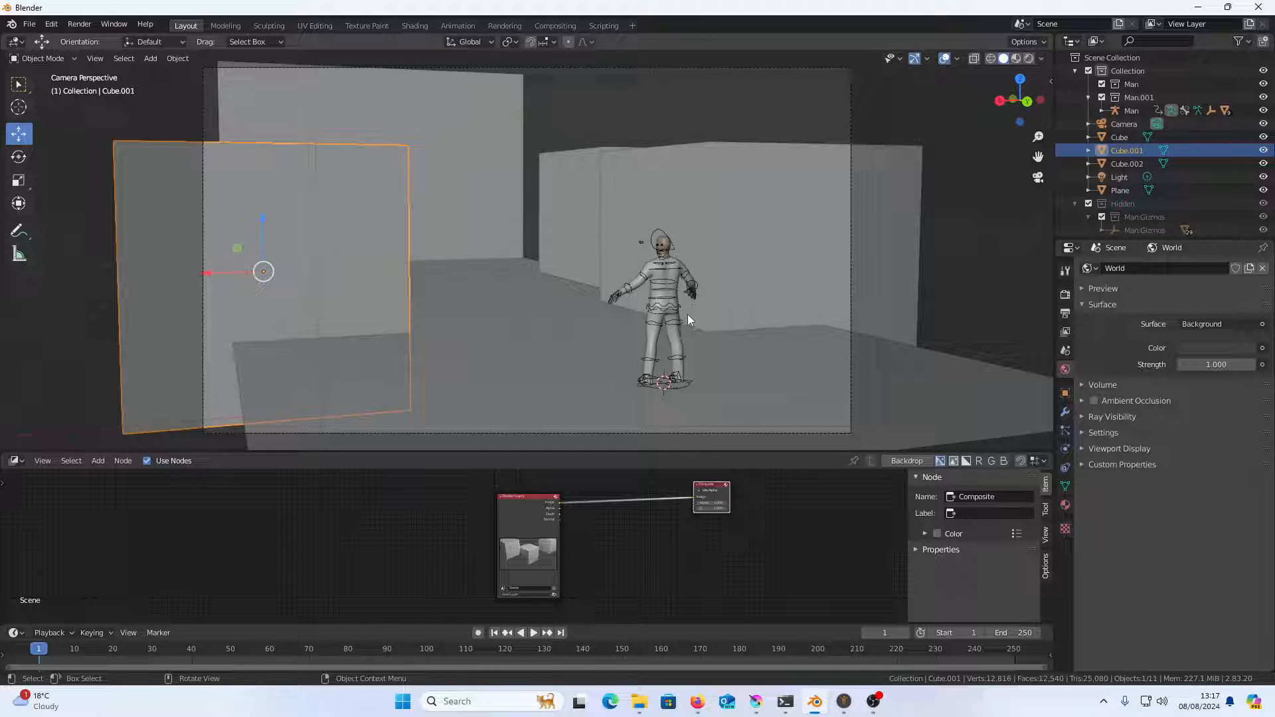
Switch to MakeHuman to look at the source man character, and return to the Blender scene
{"action": "left_click_drag", "start_coordinate": [774, 287], "coordinate": [704, 345]}
{"action": "left_click", "coordinate": [844, 702]}
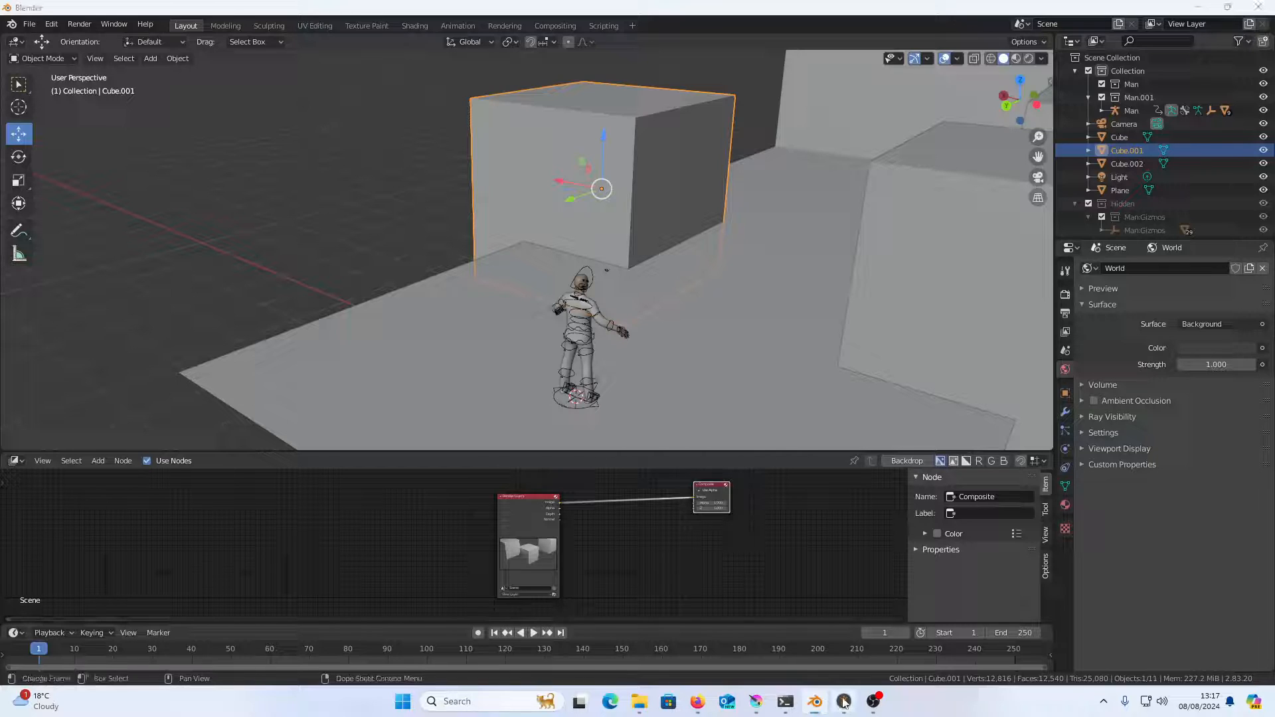
{"action": "left_click", "coordinate": [1196, 10]}
Select the man's rig and move it a short distance across the ground plane, keeping the character on the floor
{"action": "scroll", "coordinate": [597, 362], "scroll_direction": "up", "scroll_amount": 5}
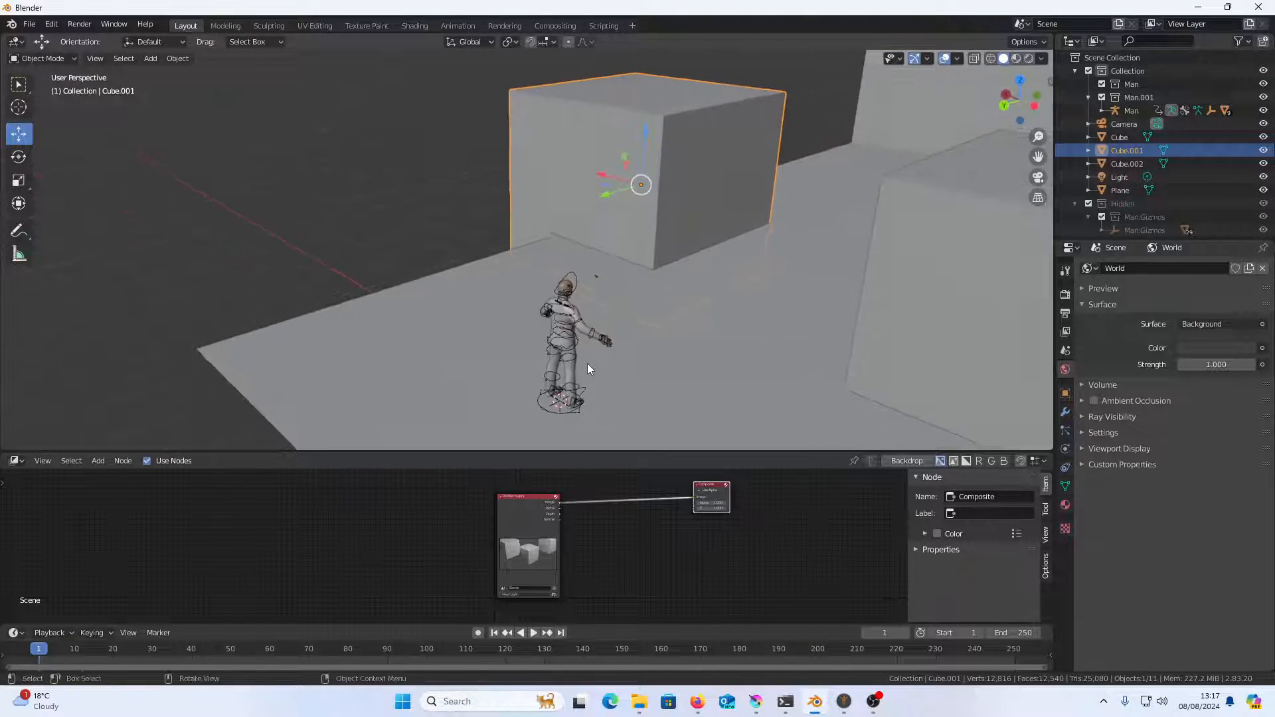
{"action": "scroll", "coordinate": [637, 244], "scroll_direction": "down", "scroll_amount": 1}
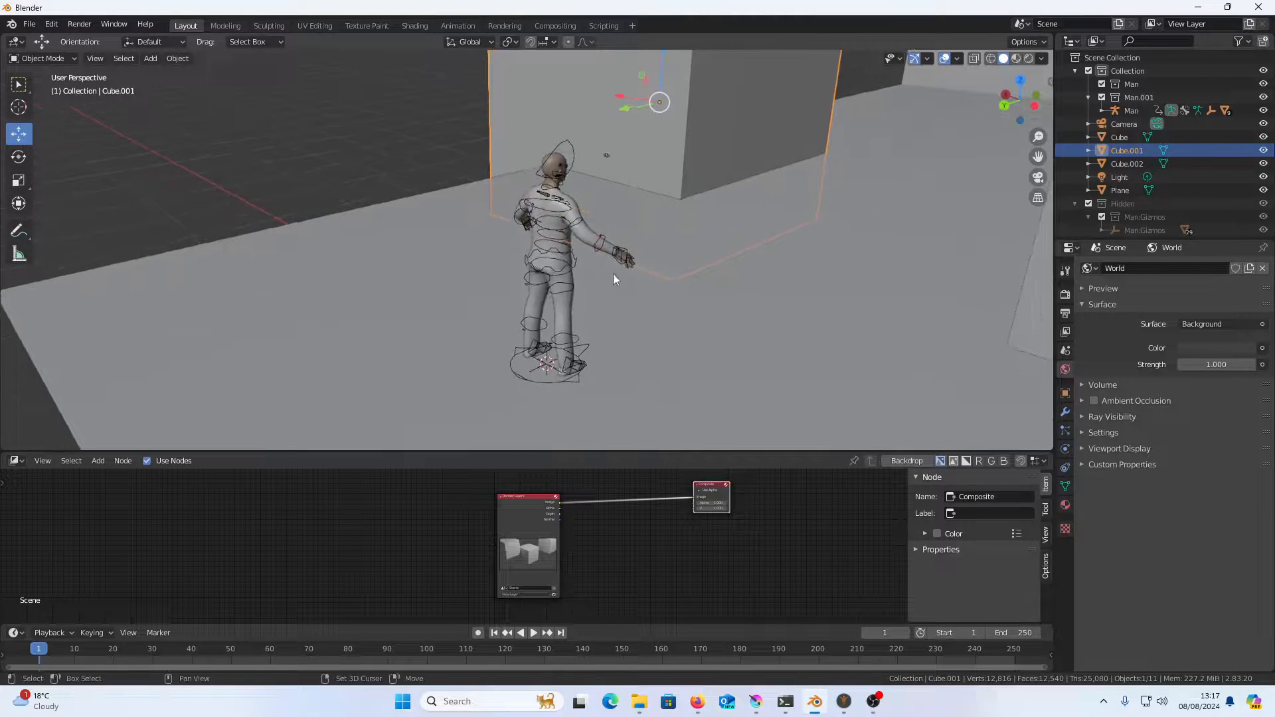
{"action": "left_click", "coordinate": [545, 385]}
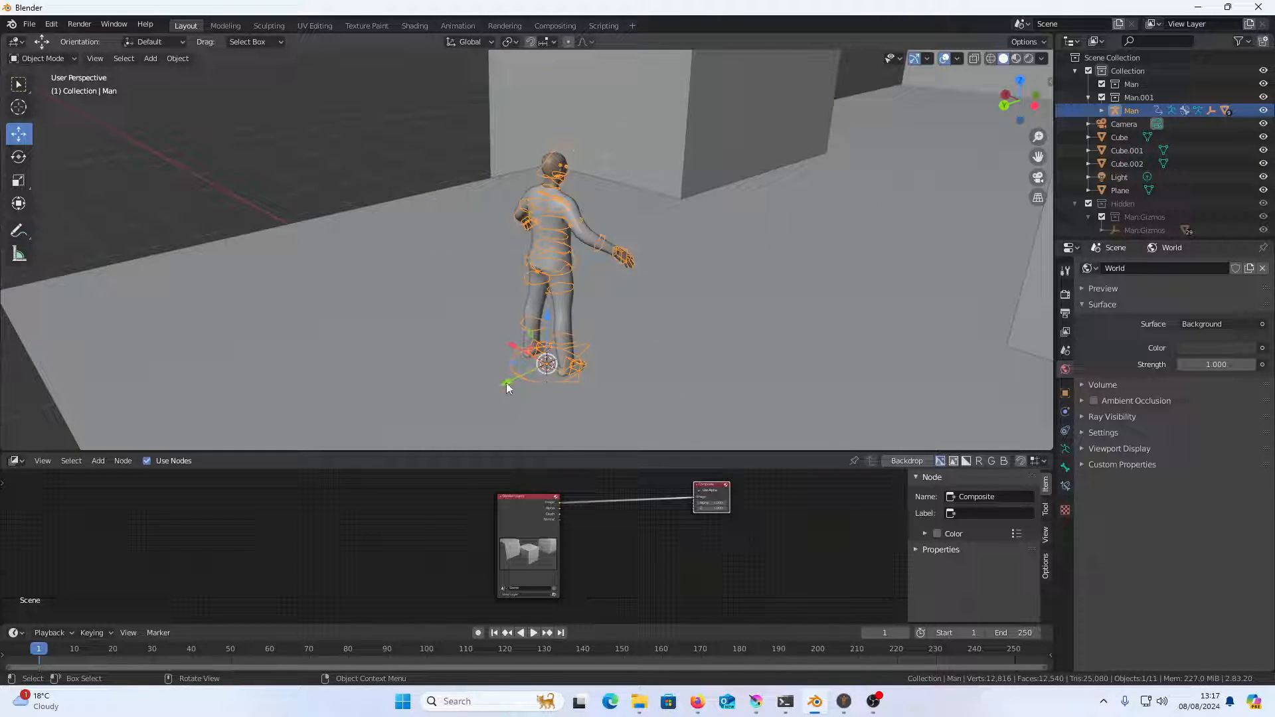
{"action": "left_click_drag", "start_coordinate": [517, 364], "coordinate": [583, 343]}
{"action": "left_click", "coordinate": [662, 331]}
Review the man's placement among the blocks from above and return to the camera view
{"action": "left_click_drag", "start_coordinate": [674, 367], "coordinate": [752, 390]}
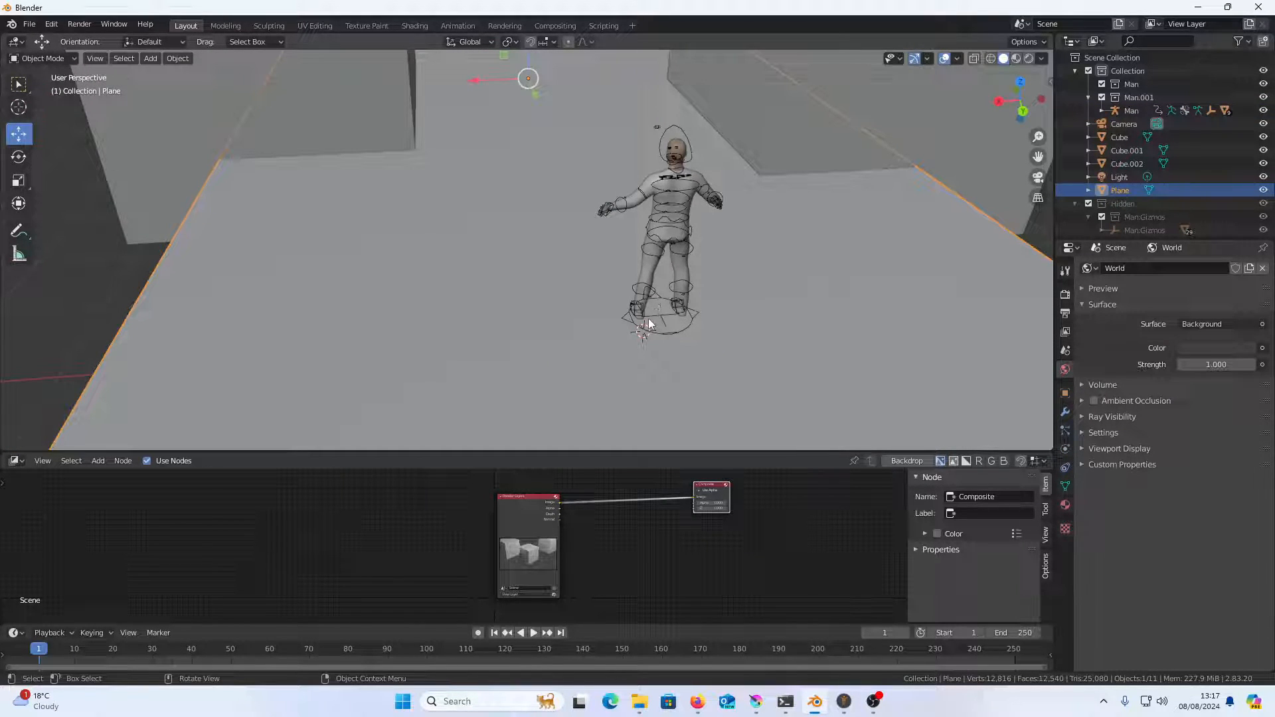
{"action": "scroll", "coordinate": [649, 294], "scroll_direction": "down", "scroll_amount": 2}
{"action": "scroll", "coordinate": [649, 294], "scroll_direction": "down", "scroll_amount": 3}
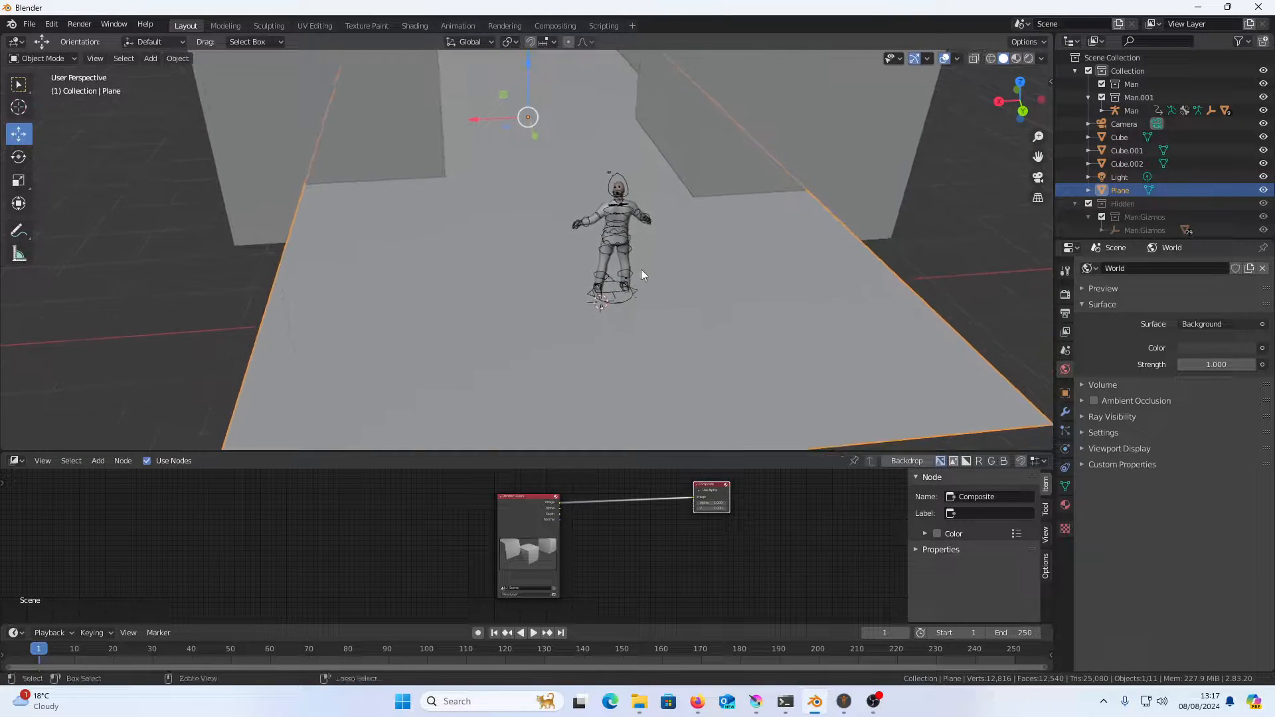
{"action": "scroll", "coordinate": [683, 214], "scroll_direction": "up", "scroll_amount": 2}
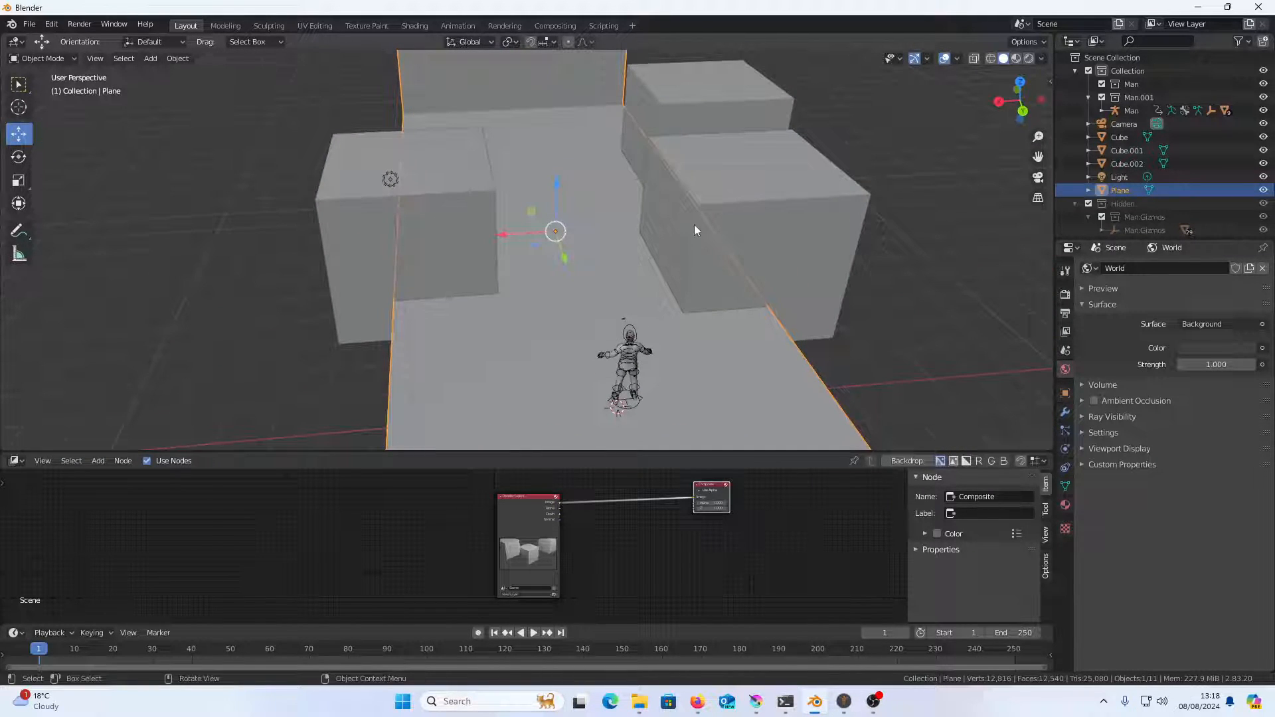
{"action": "key", "text": "KP_0"}
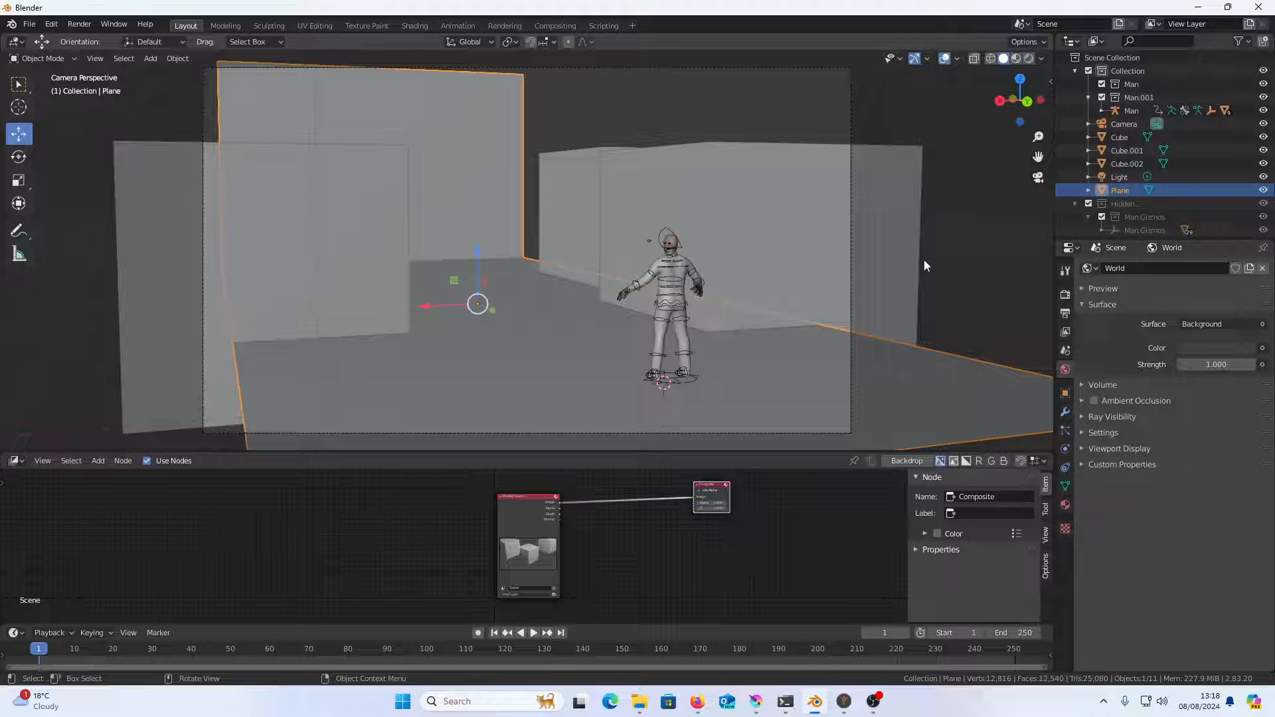
Set the view layer passes: enable Mist, disable Normal, and enable the Cryptomatte Object pass
{"action": "left_click", "coordinate": [1067, 316]}
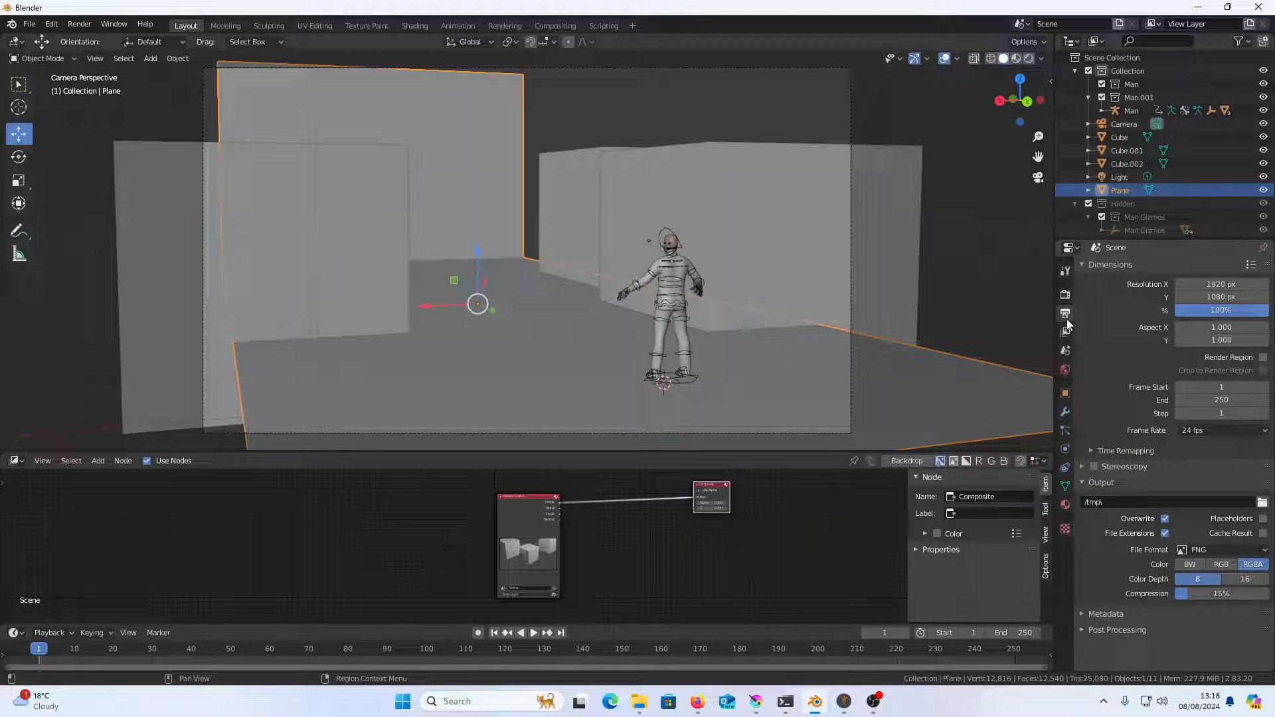
{"action": "left_click", "coordinate": [1066, 332]}
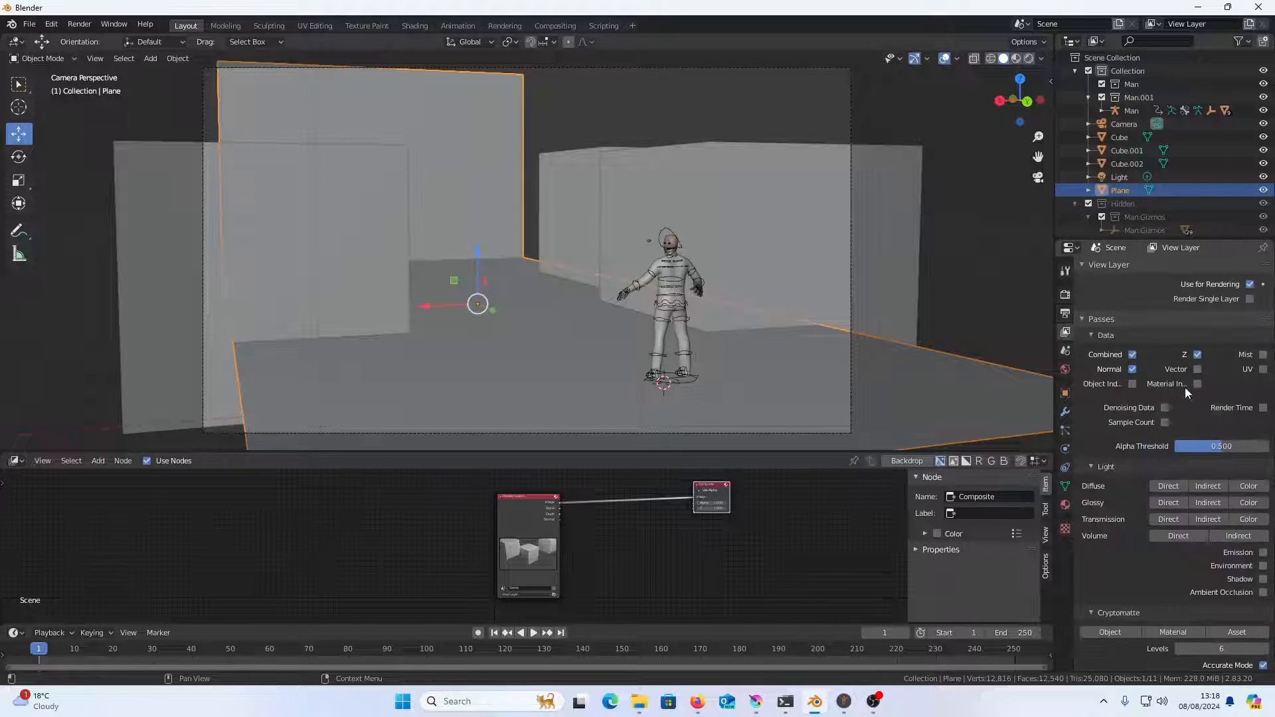
{"action": "left_click", "coordinate": [1263, 355]}
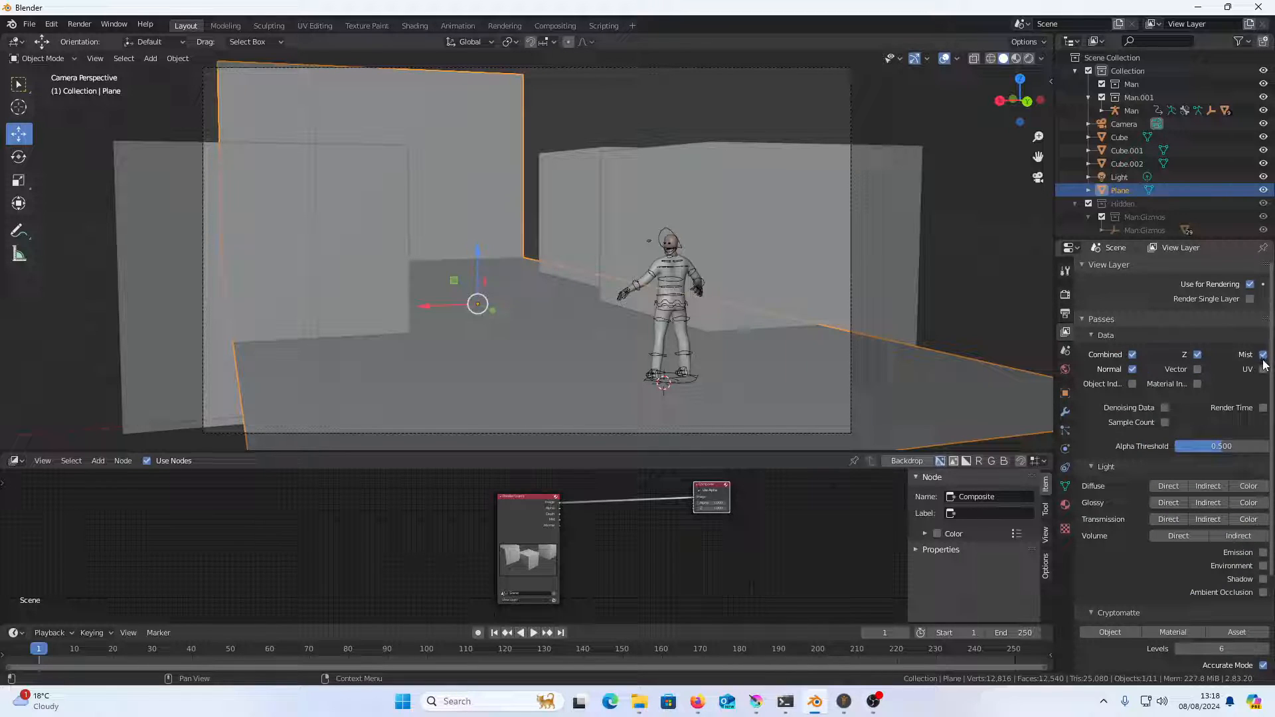
{"action": "left_click", "coordinate": [1133, 369]}
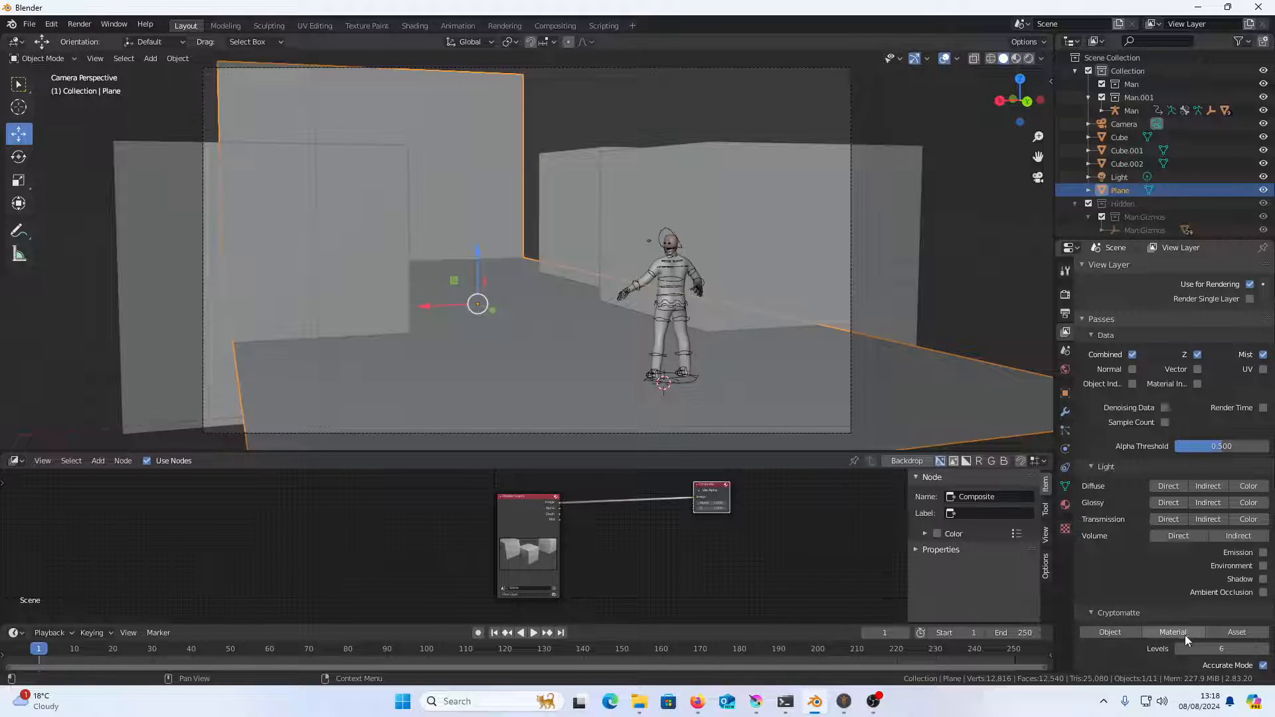
{"action": "left_click", "coordinate": [1123, 632]}
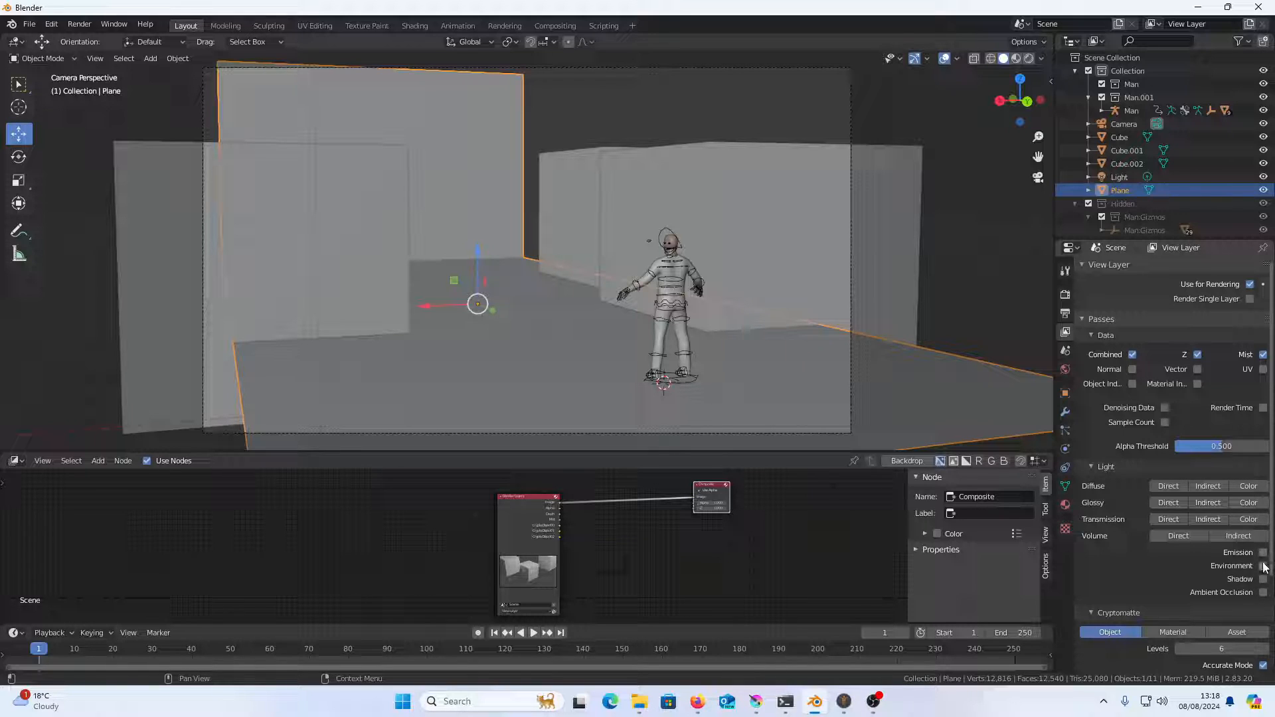
Enlarge the Properties editor over the Outliner and collapse the view layer's Light and Passes sections
{"action": "left_click", "coordinate": [1068, 313]}
{"action": "left_click", "coordinate": [1065, 331]}
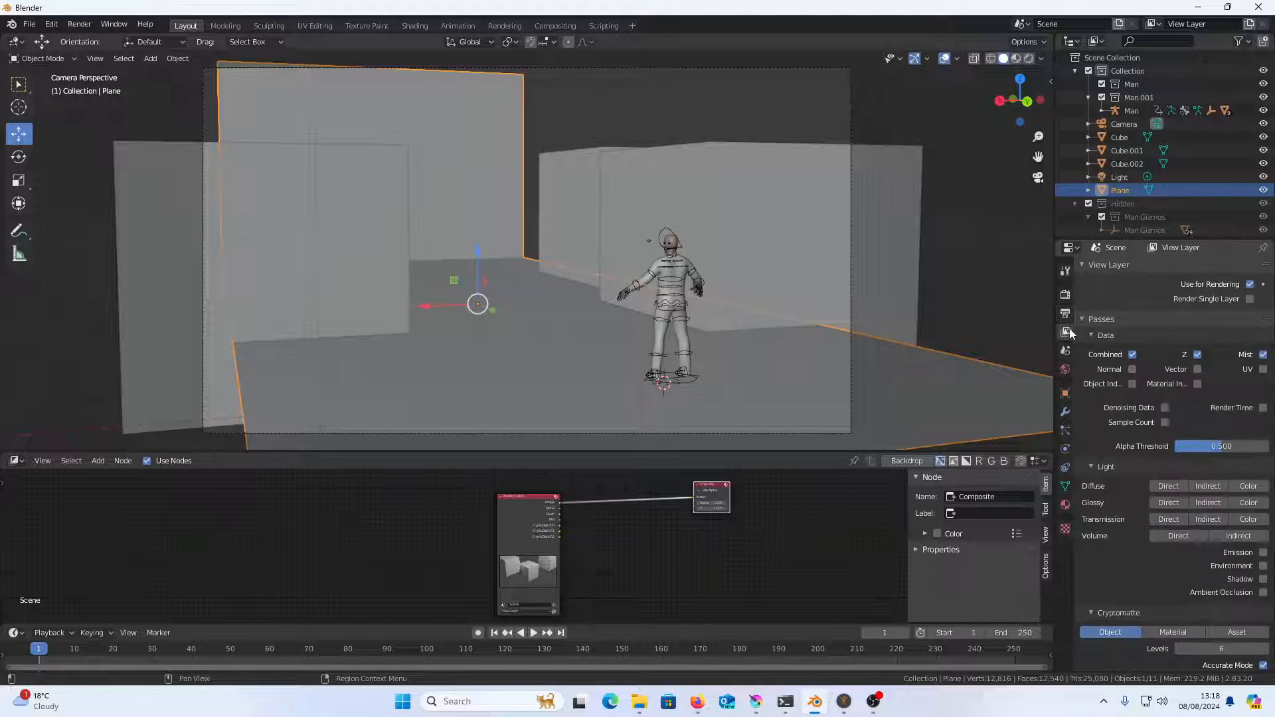
{"action": "left_click_drag", "start_coordinate": [1090, 237], "coordinate": [1106, 94]}
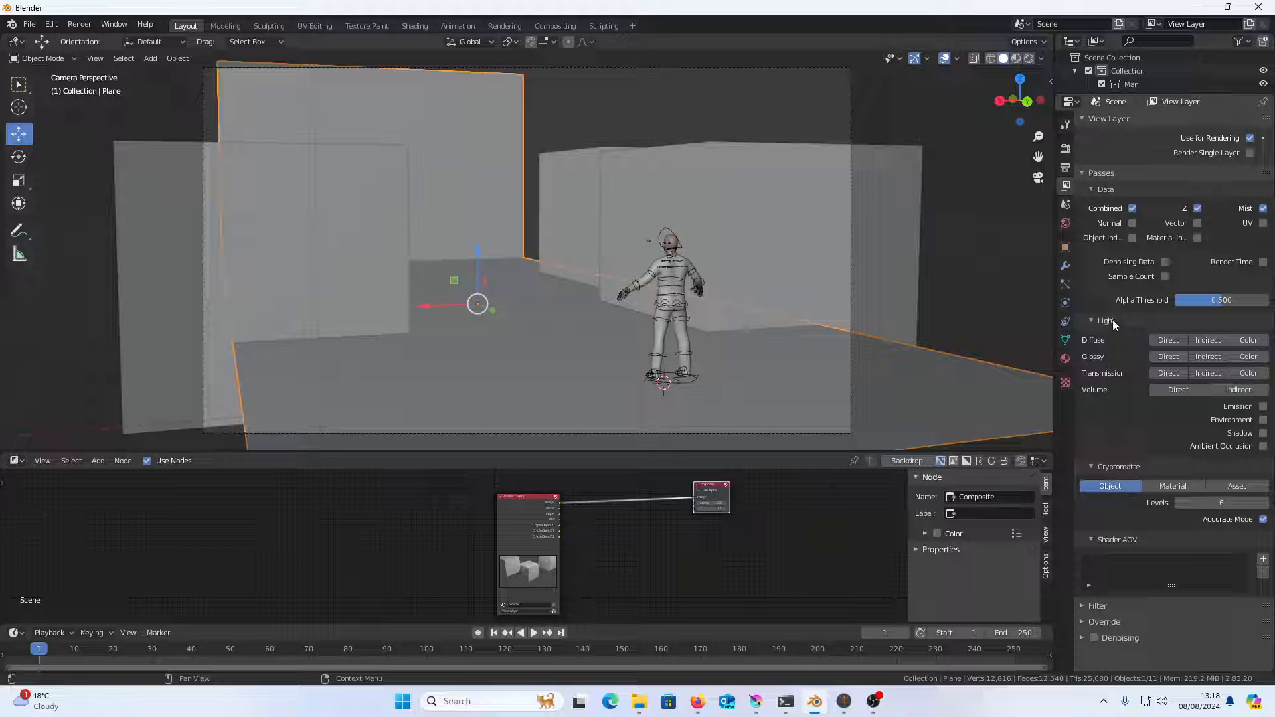
{"action": "left_click", "coordinate": [1096, 320]}
{"action": "left_click", "coordinate": [1090, 173]}
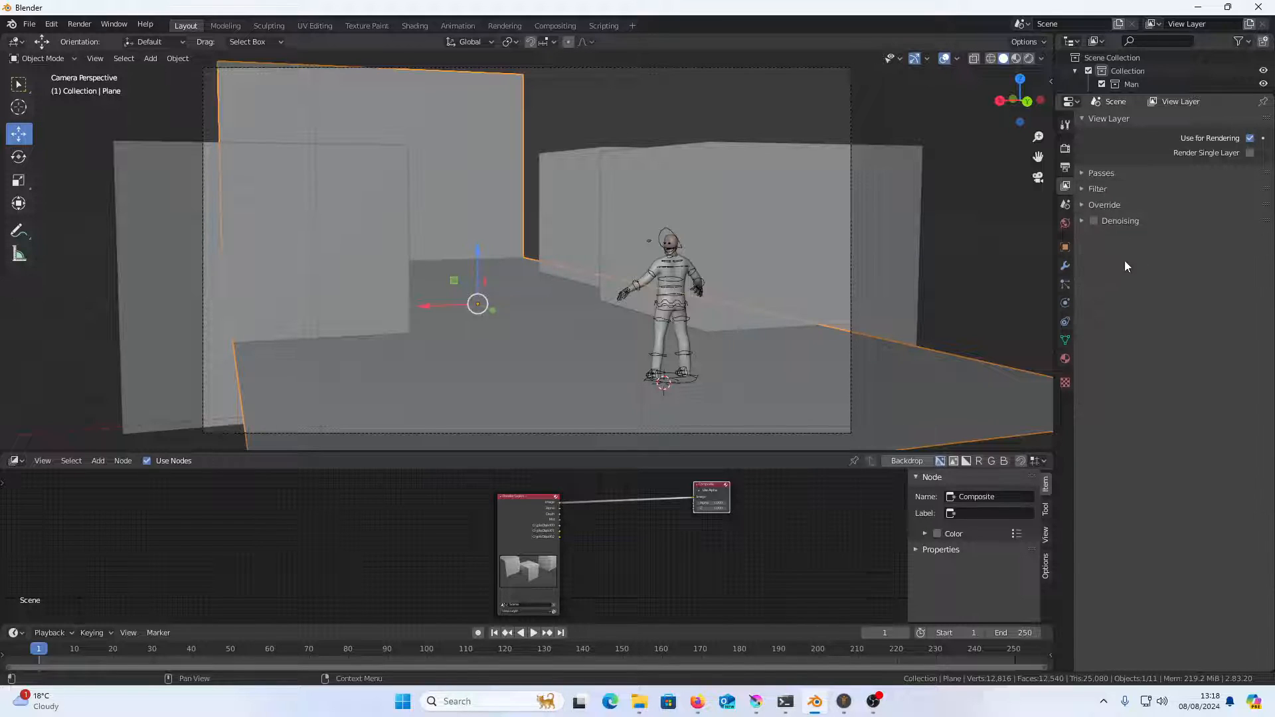
Enable Freestyle in the render settings and keep its line thickness options expanded
{"action": "left_click", "coordinate": [1066, 166]}
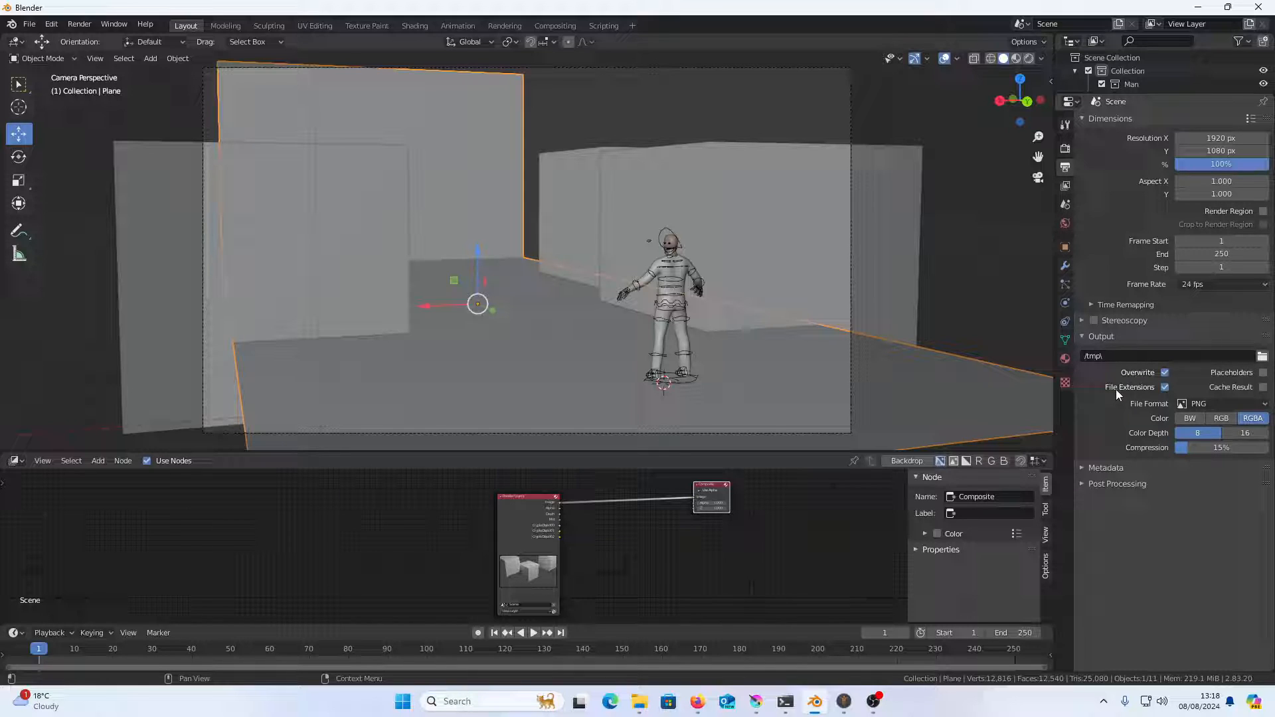
{"action": "left_click", "coordinate": [1066, 149]}
{"action": "left_click", "coordinate": [1093, 452]}
{"action": "left_click", "coordinate": [1081, 454]}
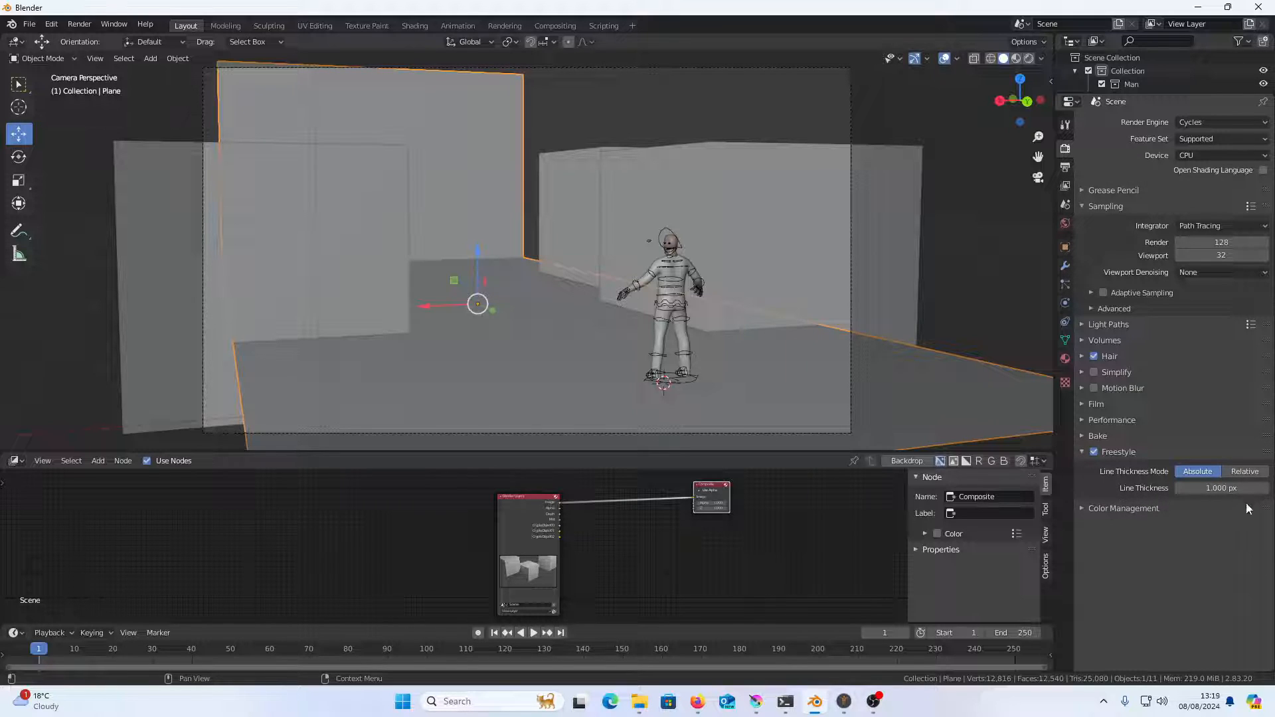
Set the color management View Transform to Standard
{"action": "left_click", "coordinate": [1151, 510]}
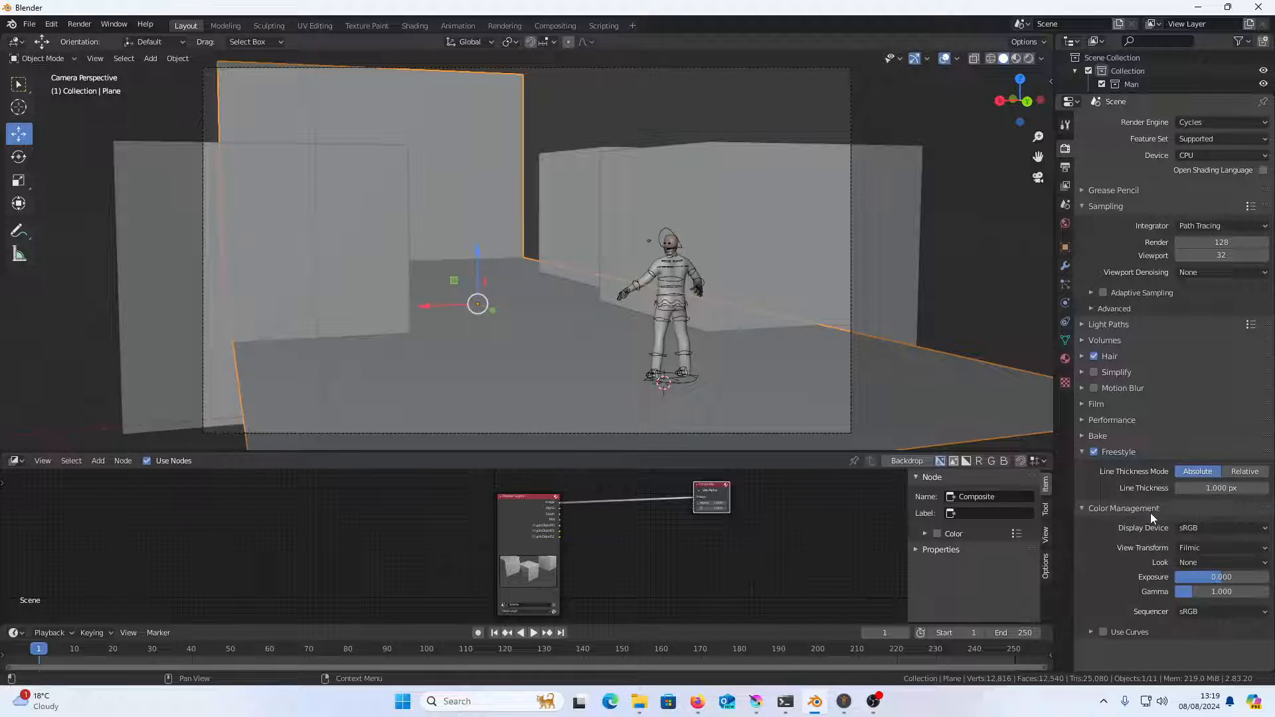
{"action": "left_click", "coordinate": [1231, 547]}
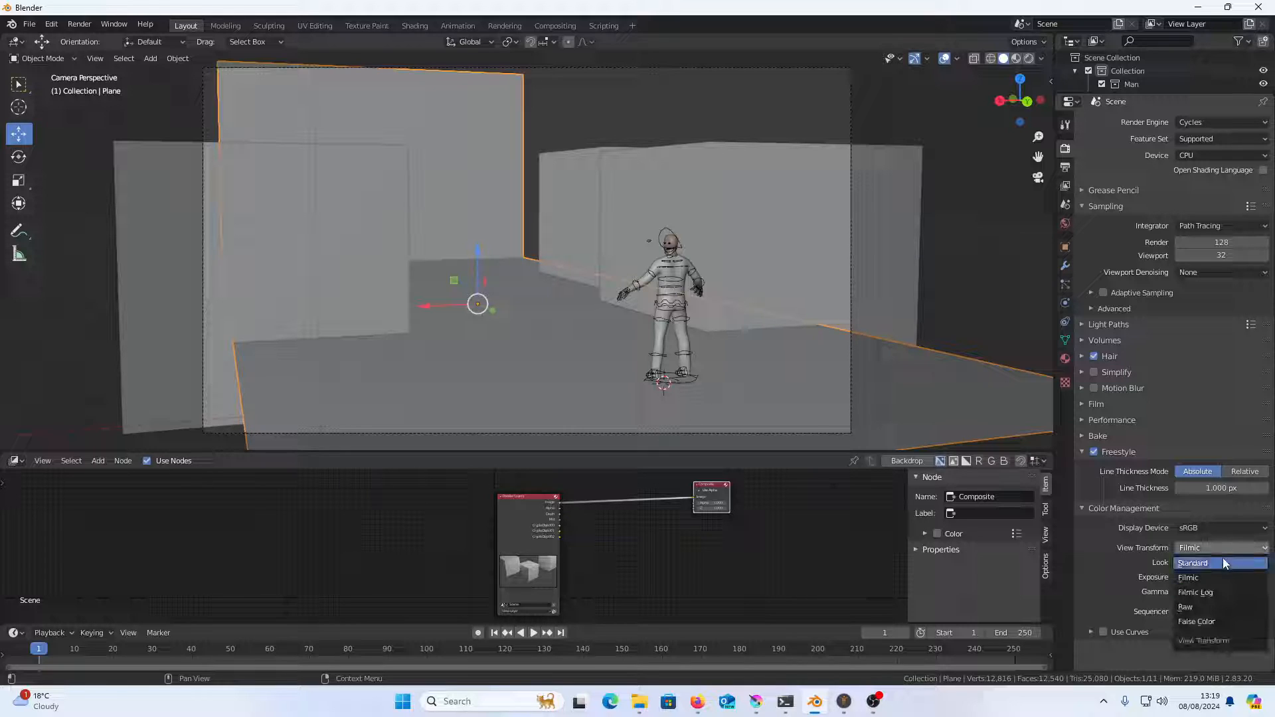
{"action": "left_click", "coordinate": [1220, 560]}
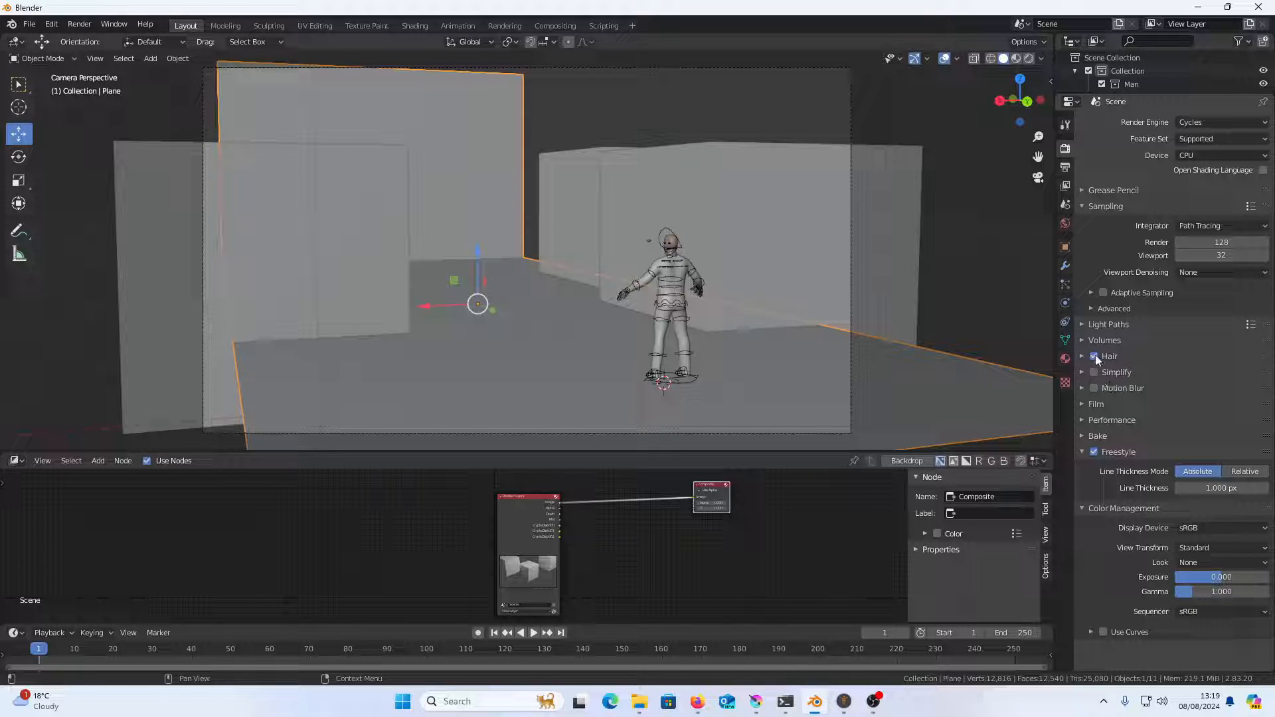
Enable As Render Pass in the view layer's Freestyle settings
{"action": "left_click", "coordinate": [1065, 225]}
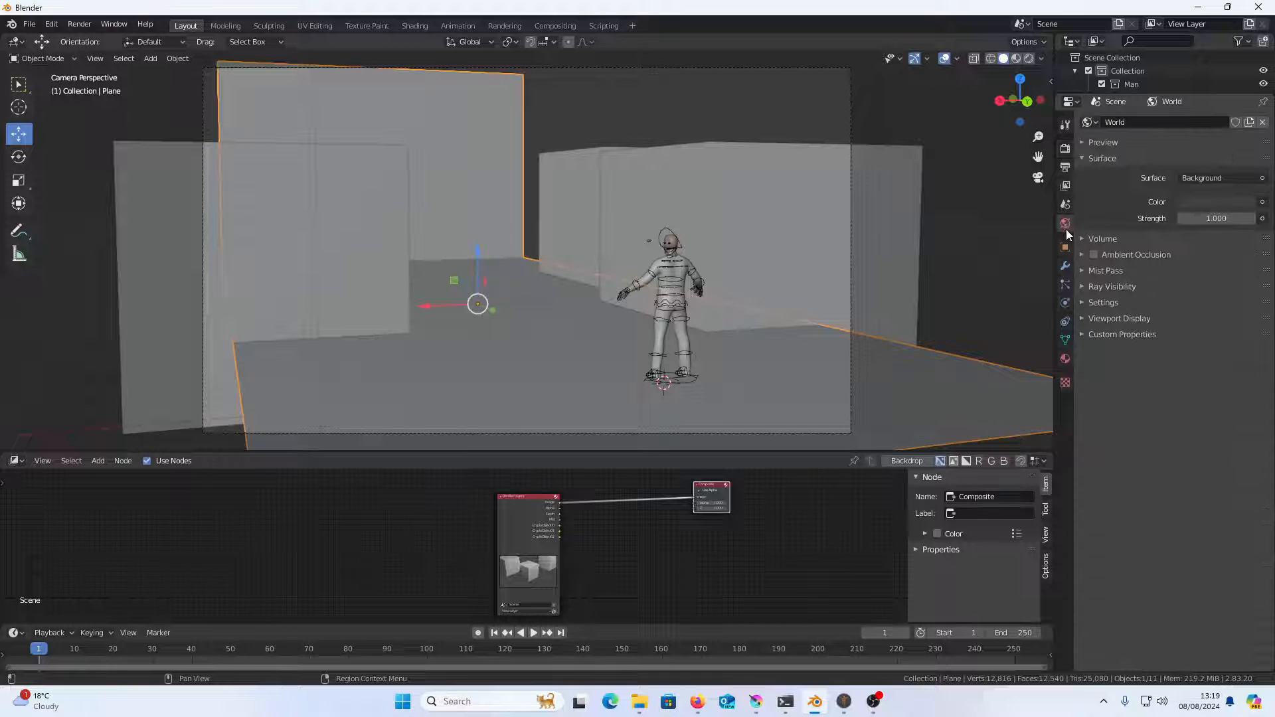
{"action": "left_click", "coordinate": [1066, 187]}
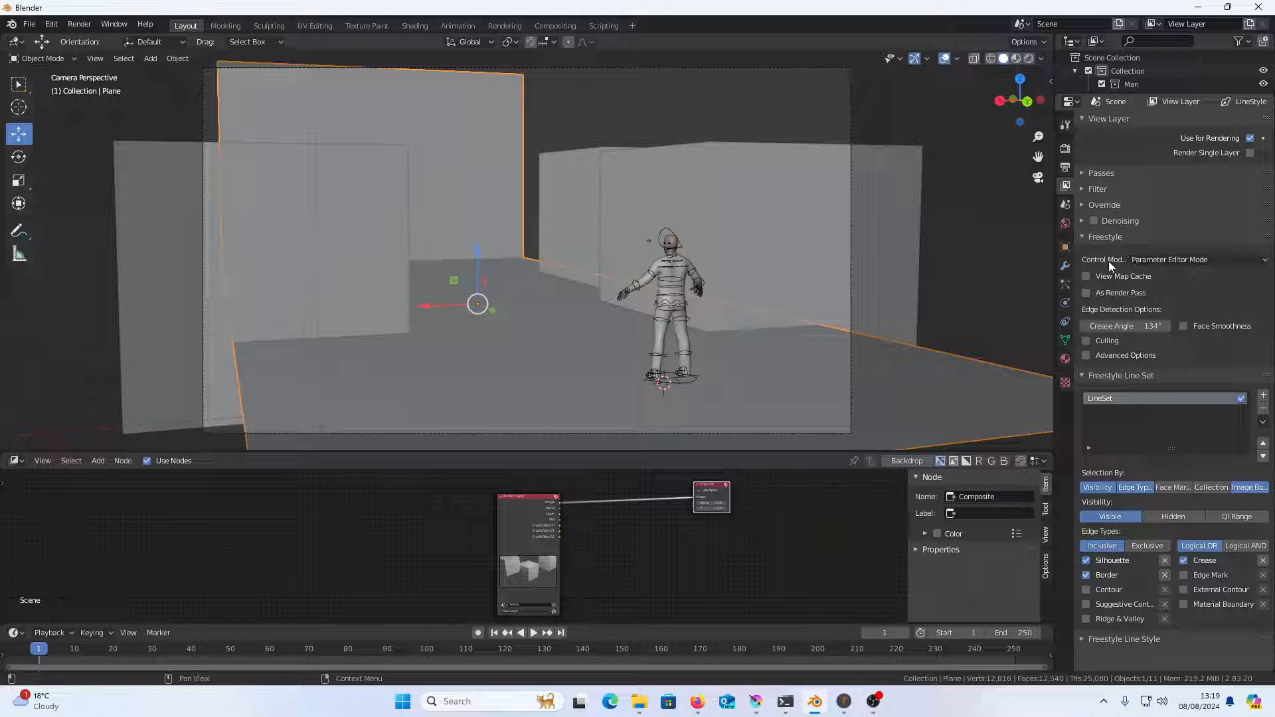
{"action": "left_click", "coordinate": [1089, 293]}
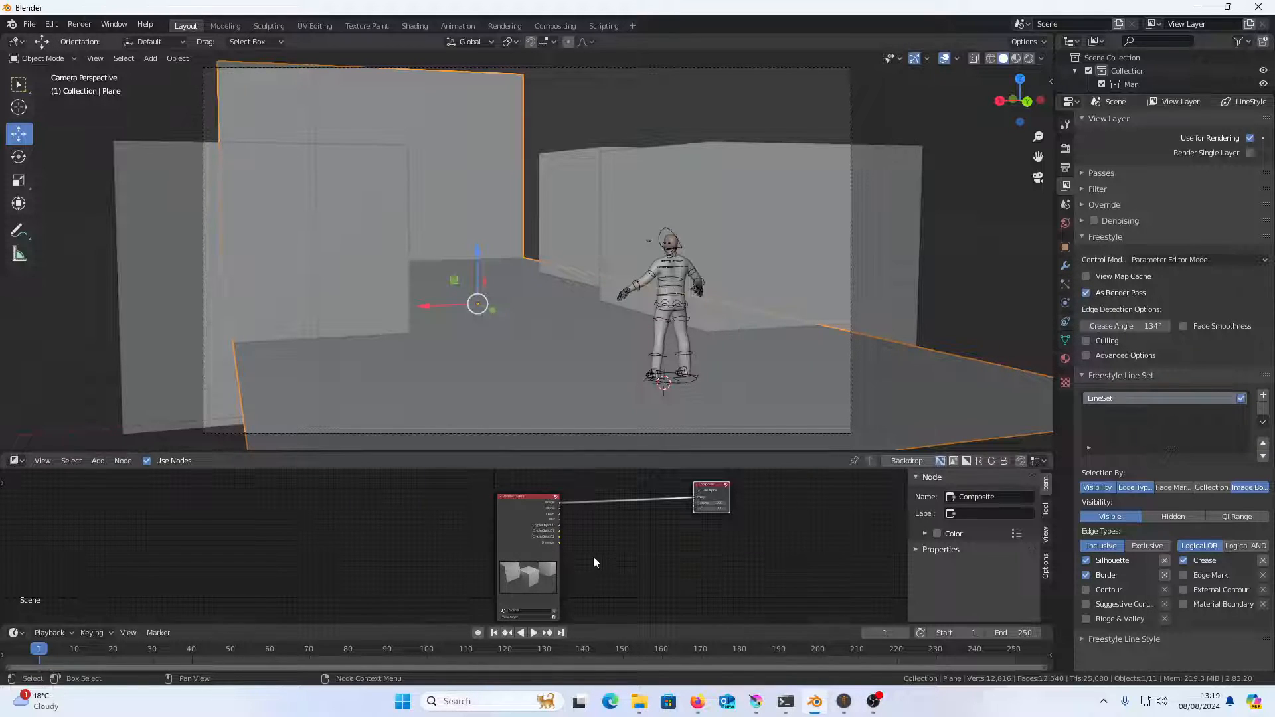
Enlarge the compositor area upward and fit the whole camera frame into the reduced 3D viewport
{"action": "scroll", "coordinate": [581, 552], "scroll_direction": "up", "scroll_amount": 3}
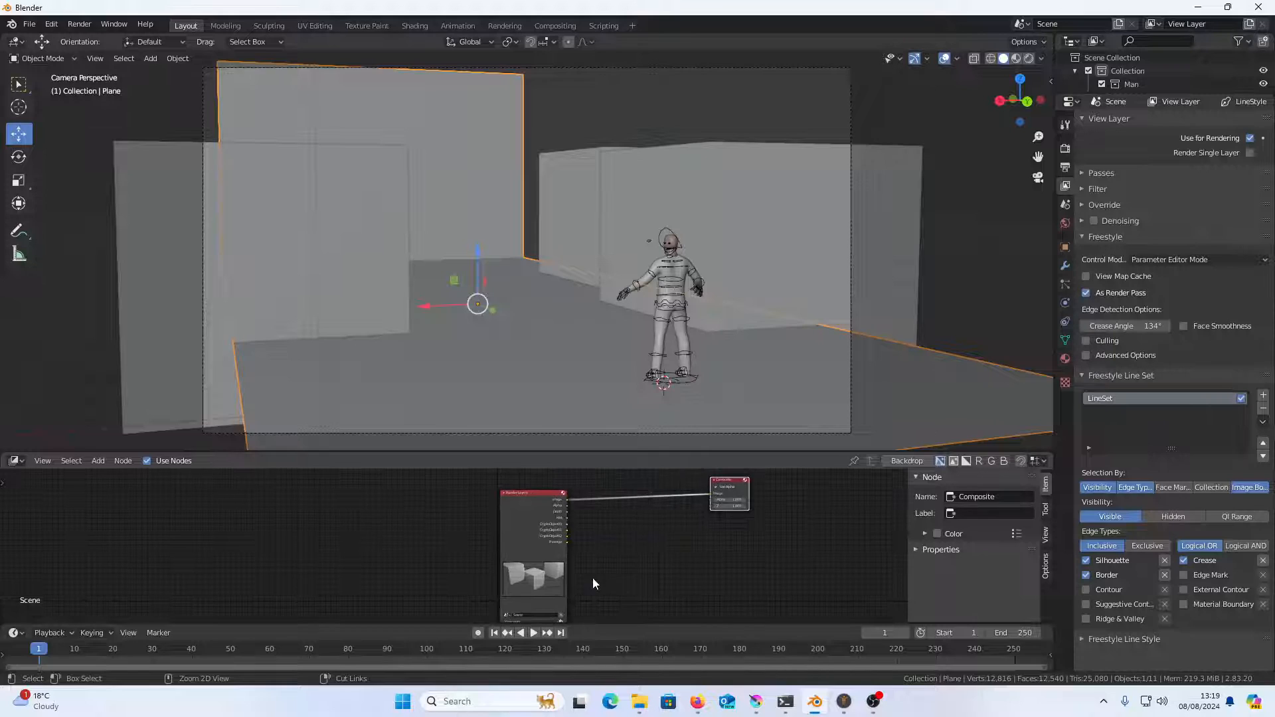
{"action": "scroll", "coordinate": [597, 559], "scroll_direction": "up", "scroll_amount": 1}
{"action": "left_click_drag", "start_coordinate": [651, 453], "coordinate": [654, 347]}
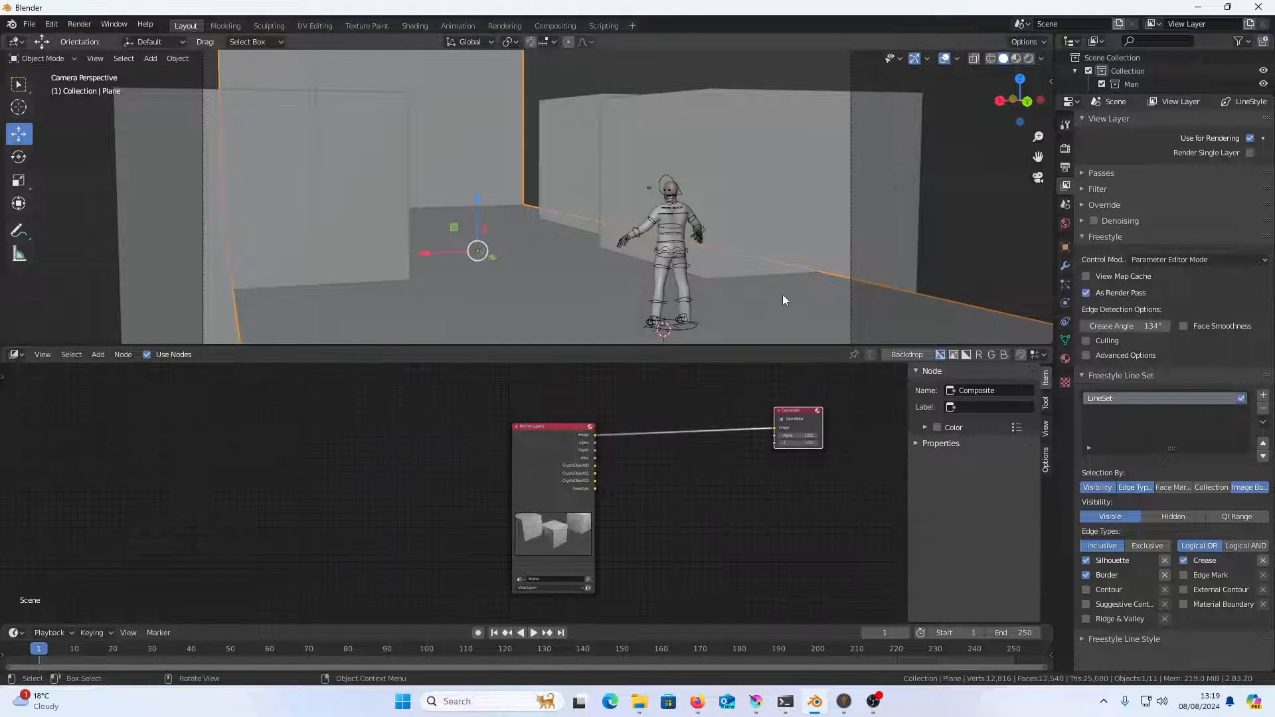
{"action": "scroll", "coordinate": [747, 300], "scroll_direction": "down", "scroll_amount": 2}
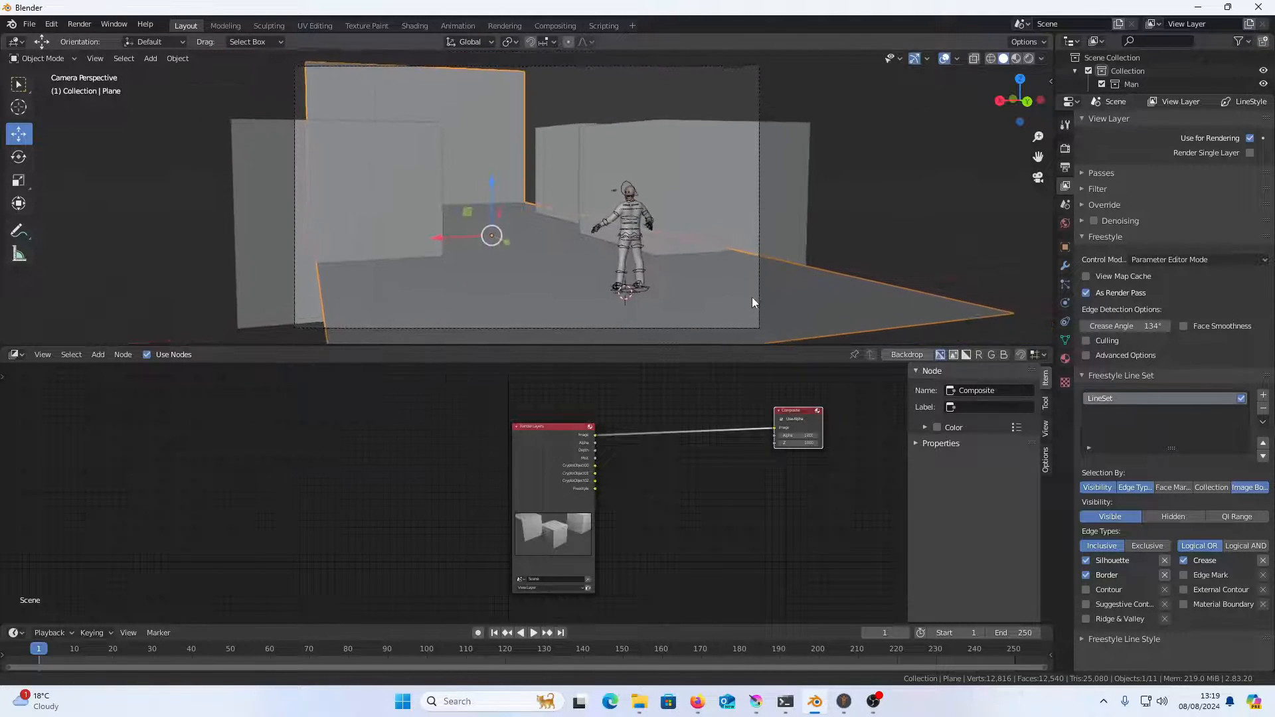
{"action": "scroll", "coordinate": [775, 441], "scroll_direction": "up", "scroll_amount": 2}
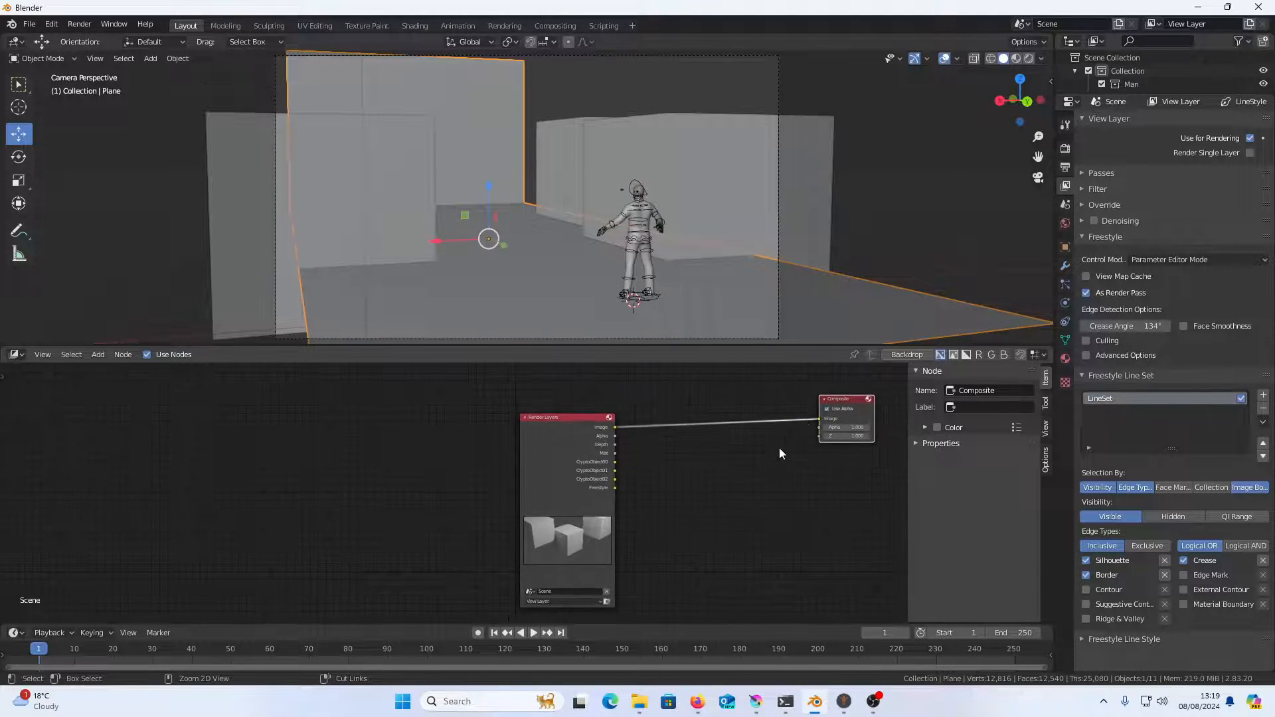
Bring the compositor nodes into clear view and move the Composite node closer to the Render Layers node
{"action": "left_click_drag", "start_coordinate": [782, 444], "coordinate": [657, 476]}
{"action": "scroll", "coordinate": [657, 476], "scroll_direction": "up", "scroll_amount": 2}
{"action": "left_click_drag", "start_coordinate": [763, 403], "coordinate": [706, 398]}
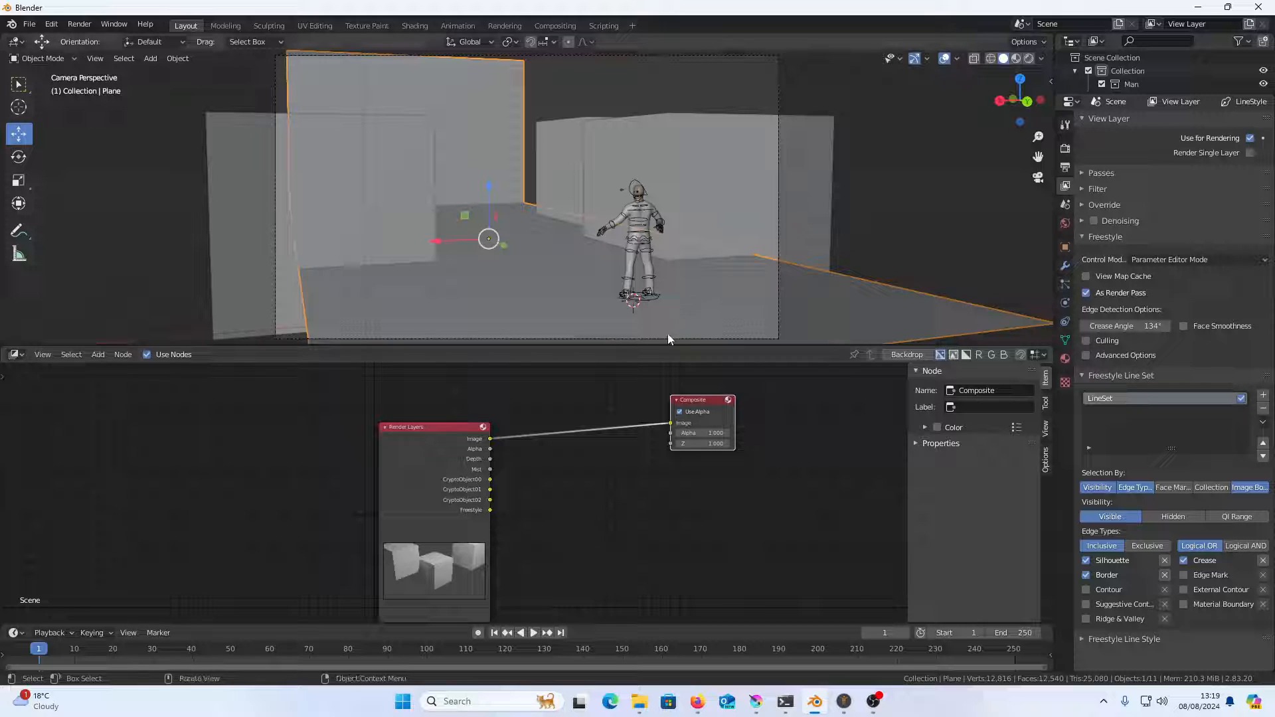
{"action": "scroll", "coordinate": [659, 480], "scroll_direction": "up", "scroll_amount": 2}
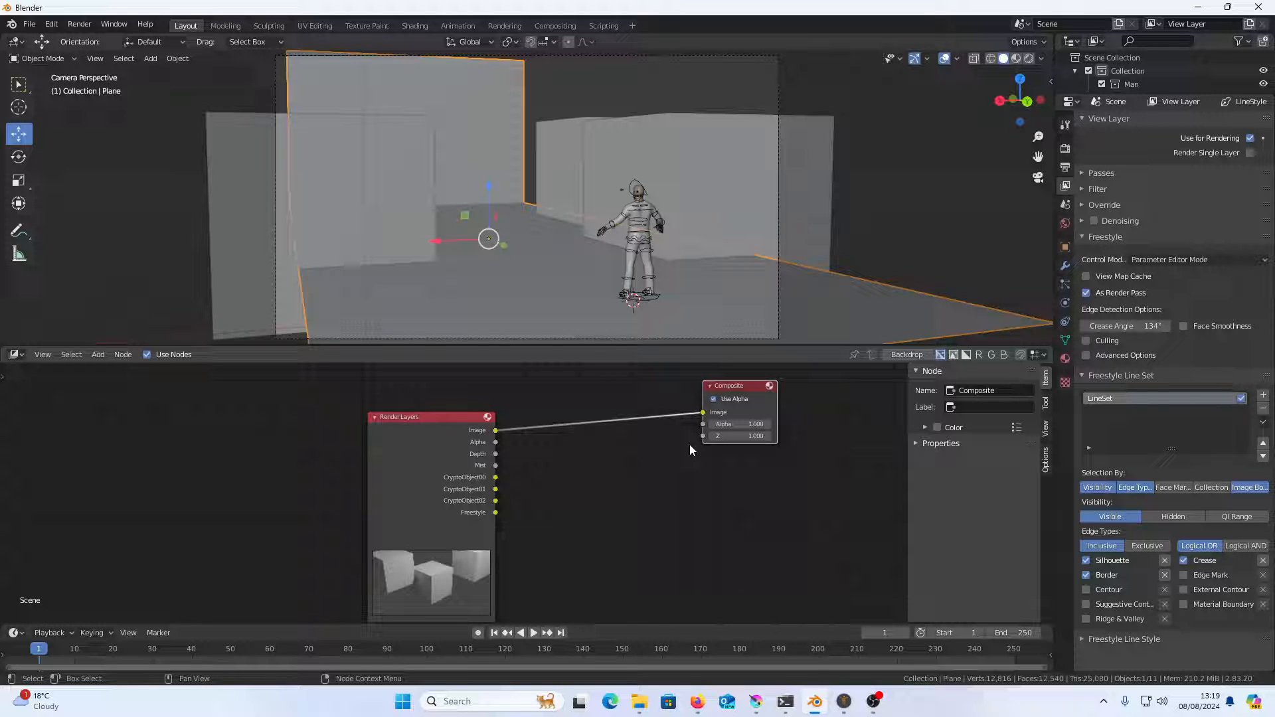
Render the current frame and close the render window to return to the compositor
{"action": "left_click", "coordinate": [666, 491]}
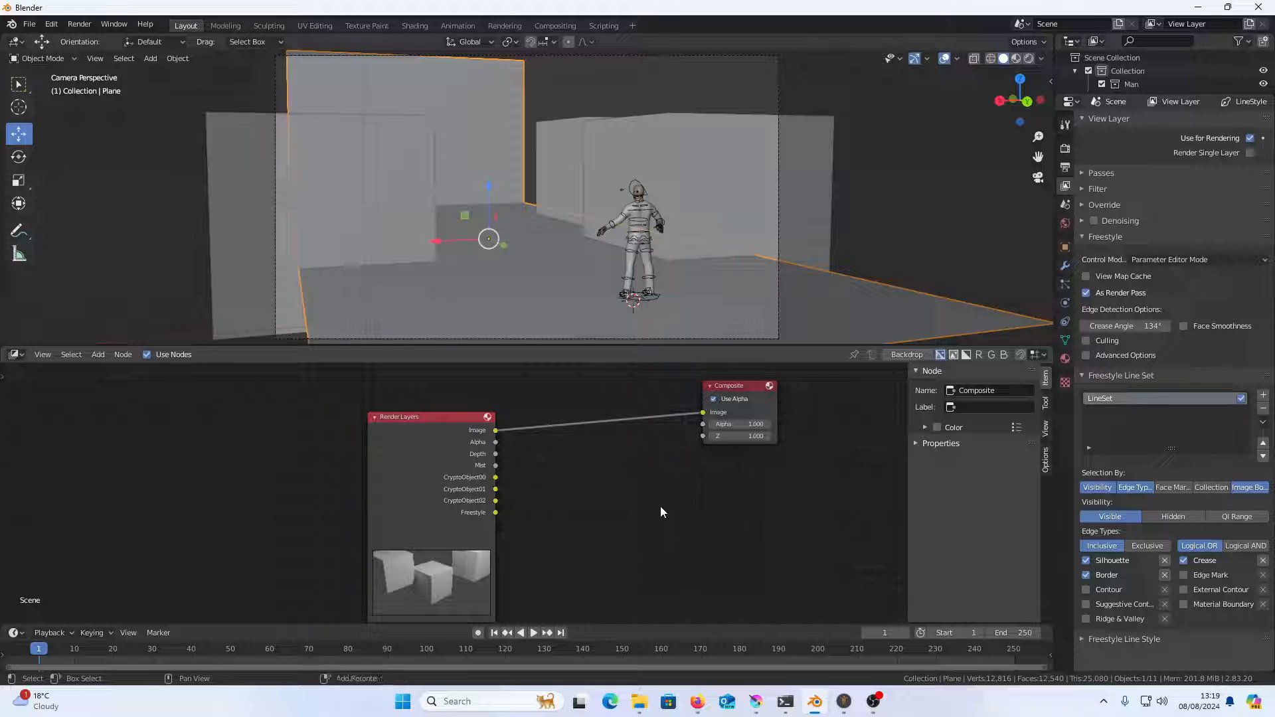
{"action": "key", "text": "F12"}
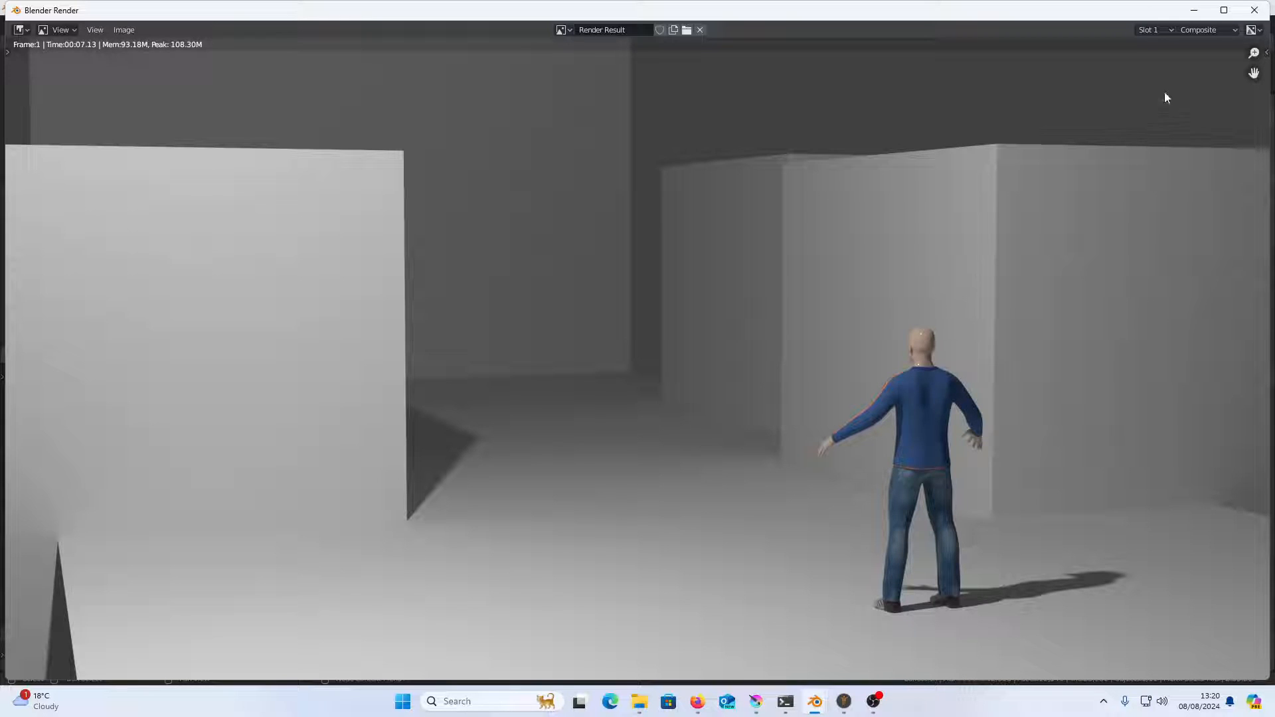
{"action": "left_click", "coordinate": [1260, 15]}
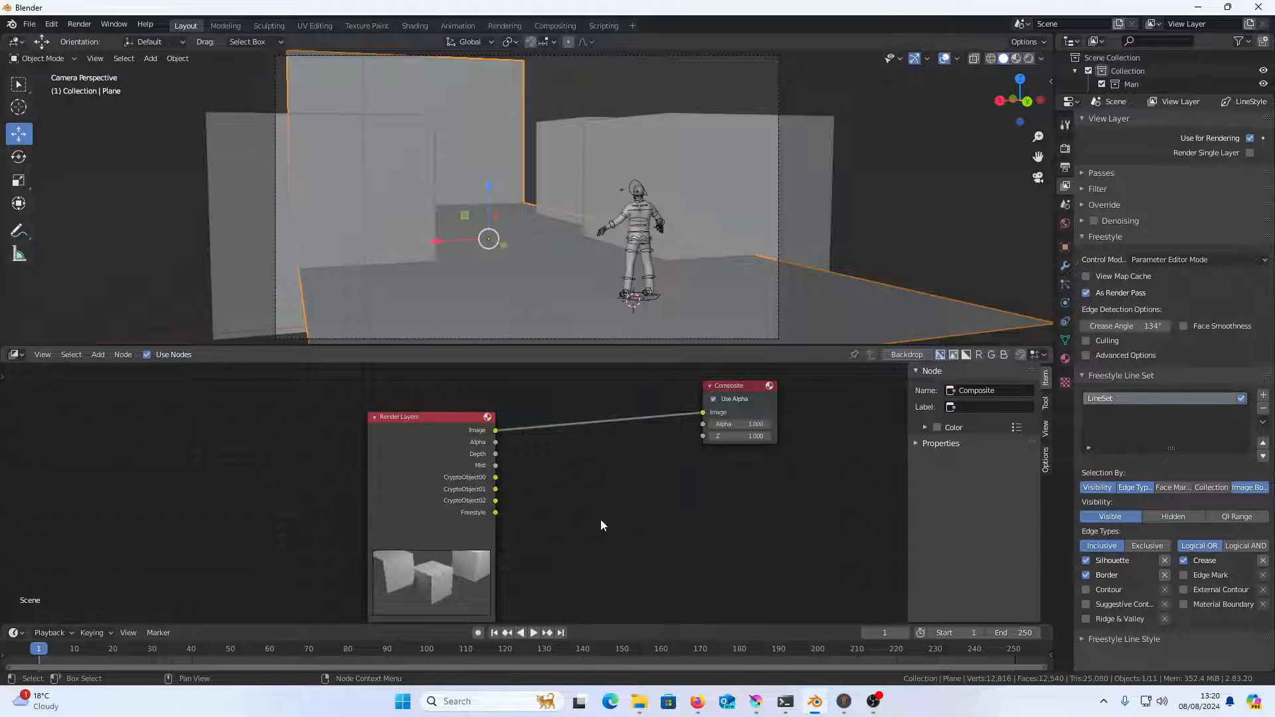
Add a Viewer node to the compositor and place it below the Composite node
{"action": "key", "text": "shift+a"}
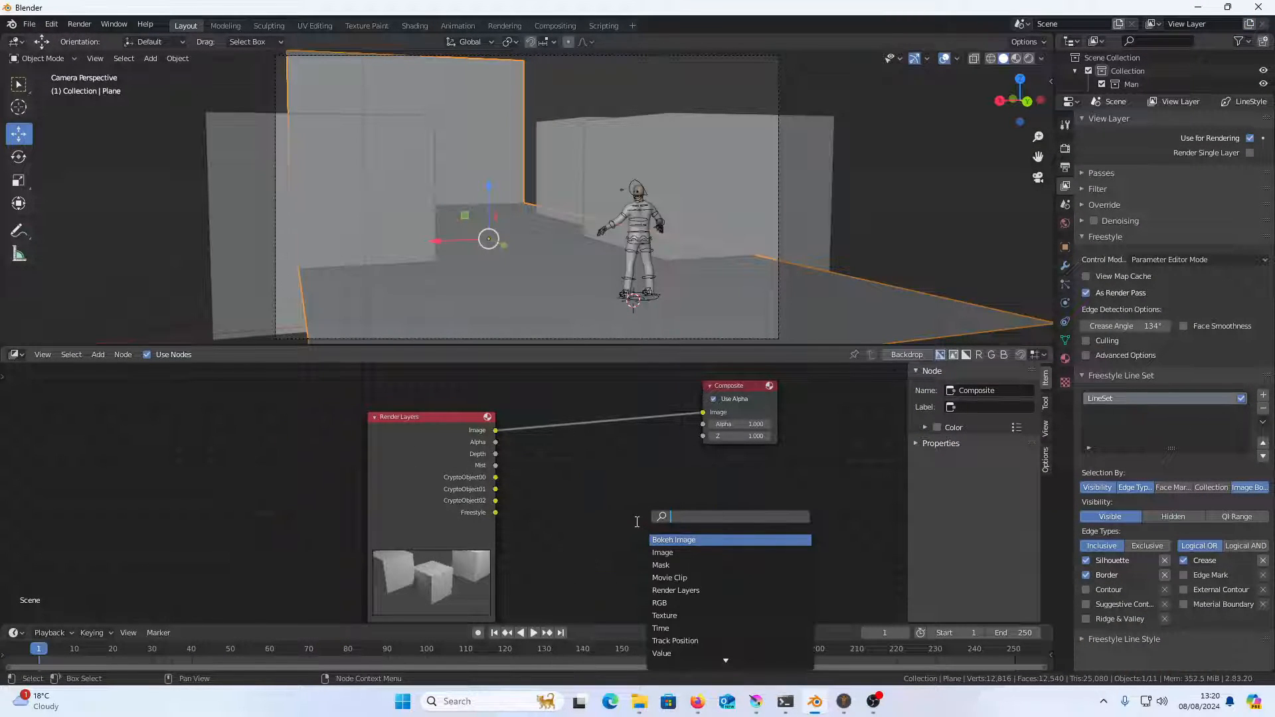
{"action": "type", "text": "VIEW"}
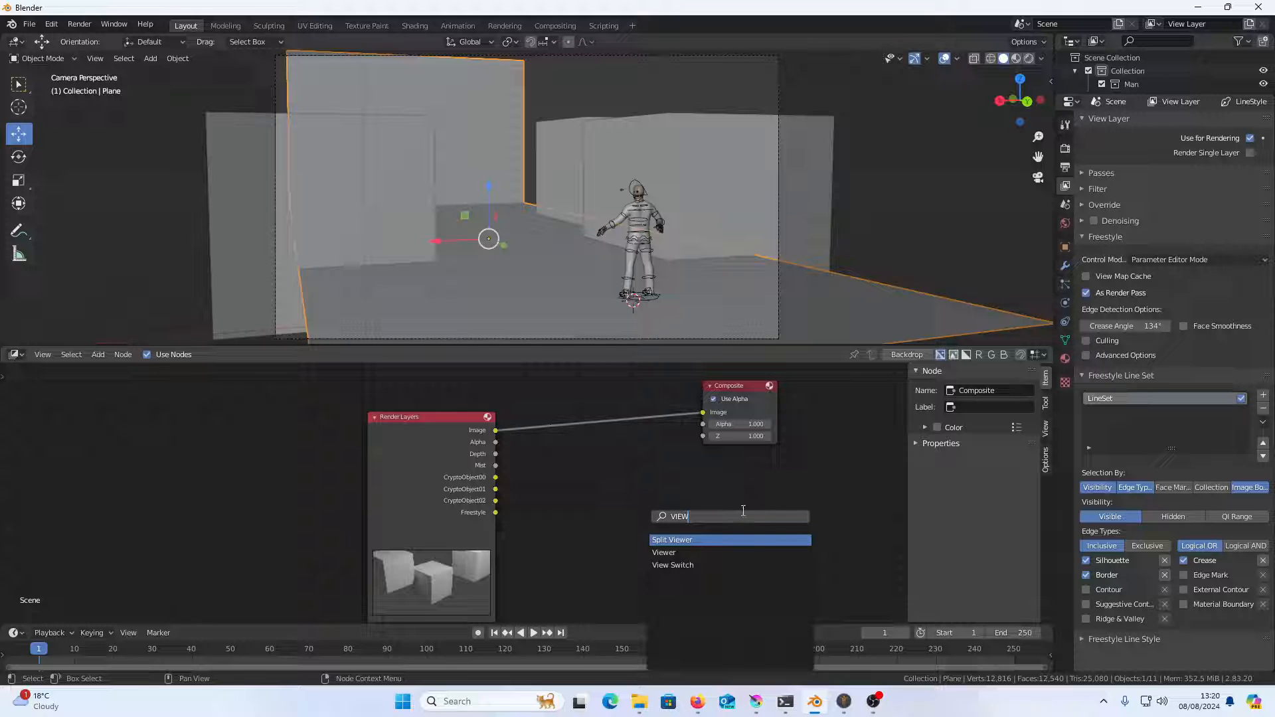
{"action": "left_click", "coordinate": [664, 552]}
{"action": "left_click", "coordinate": [702, 508]}
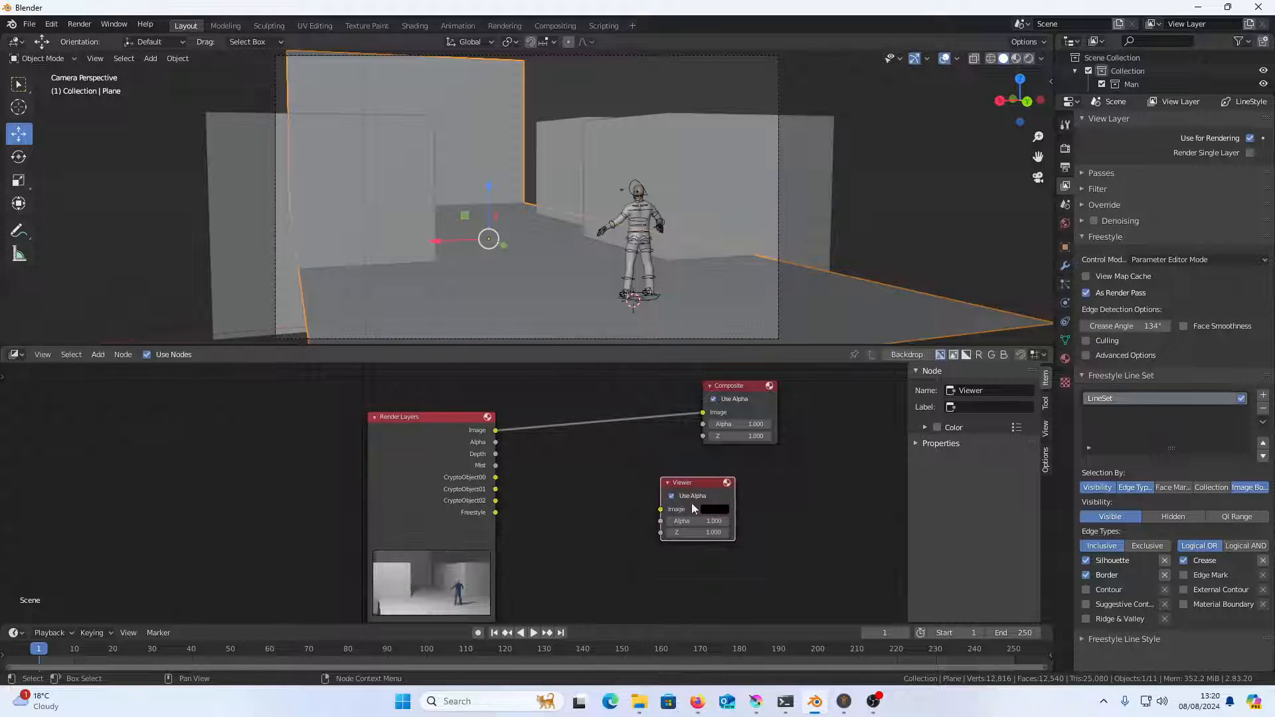
Connect the Freestyle pass to the Viewer node's image input and turn on the compositor backdrop
{"action": "left_click_drag", "start_coordinate": [496, 512], "coordinate": [661, 512]}
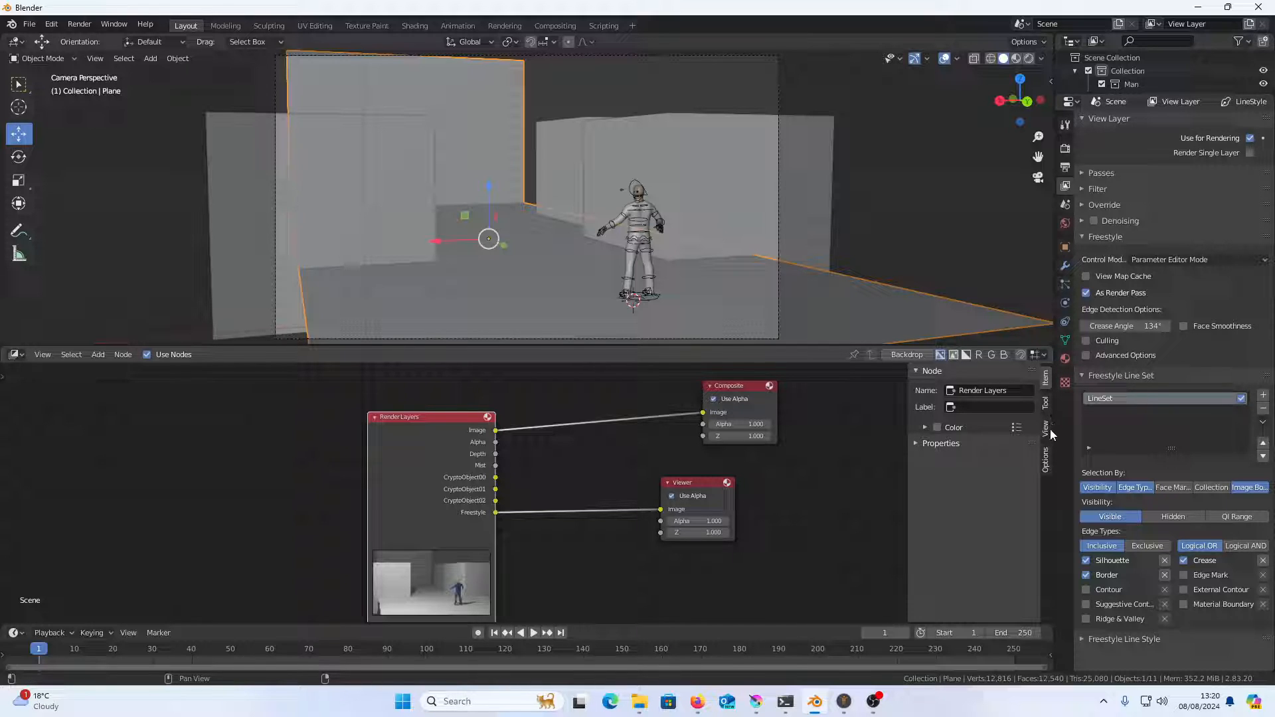
{"action": "left_click", "coordinate": [1047, 404]}
{"action": "left_click", "coordinate": [1047, 430]}
{"action": "left_click", "coordinate": [953, 371]}
{"action": "left_click", "coordinate": [928, 372]}
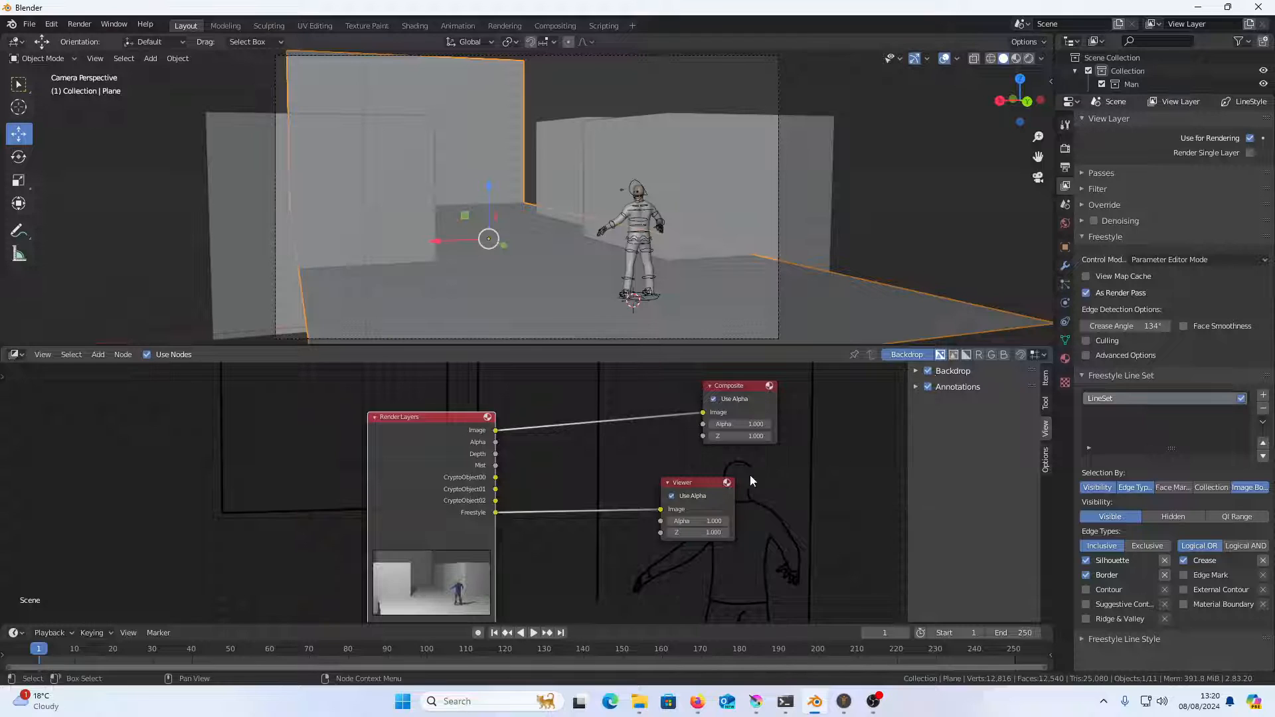
Insert an Alpha Over node between the Freestyle output and the Viewer node, and shift both nodes away from Render Layers
{"action": "key", "text": "shift+a"}
{"action": "left_click", "coordinate": [575, 528]}
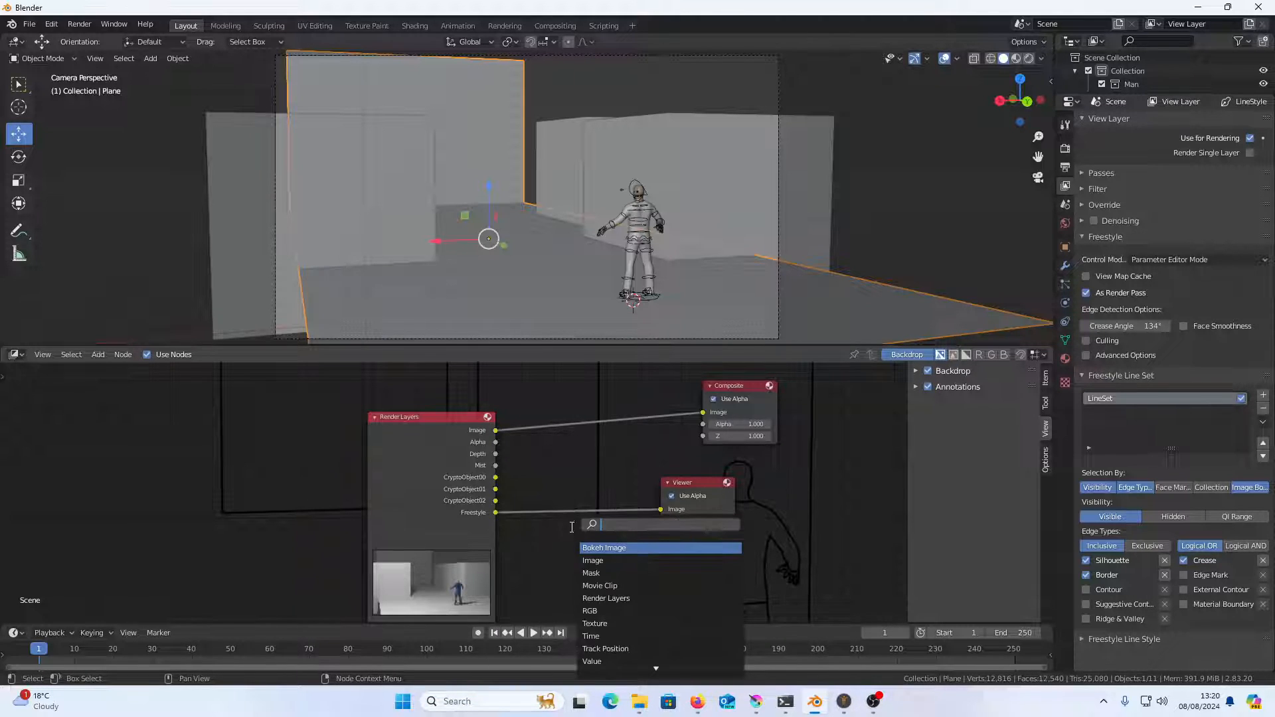
{"action": "type", "text": "M"}
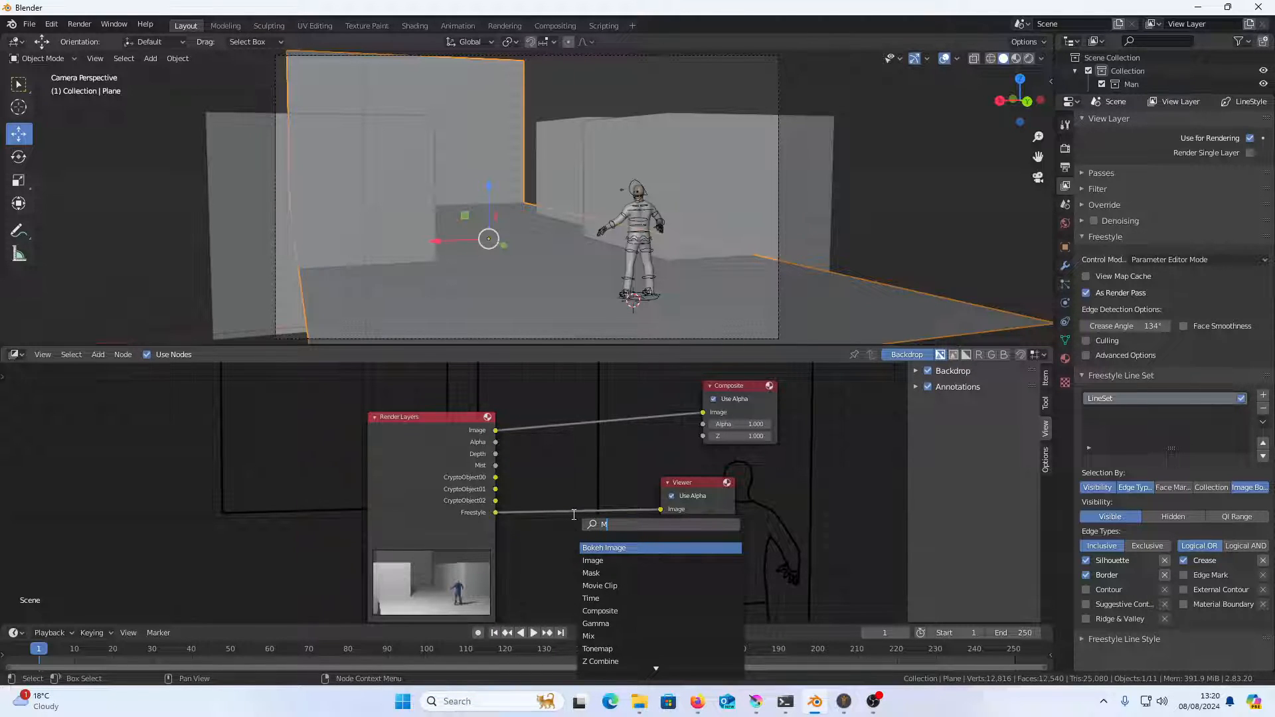
{"action": "key", "text": "BackSpace"}
{"action": "type", "text": "OVER"}
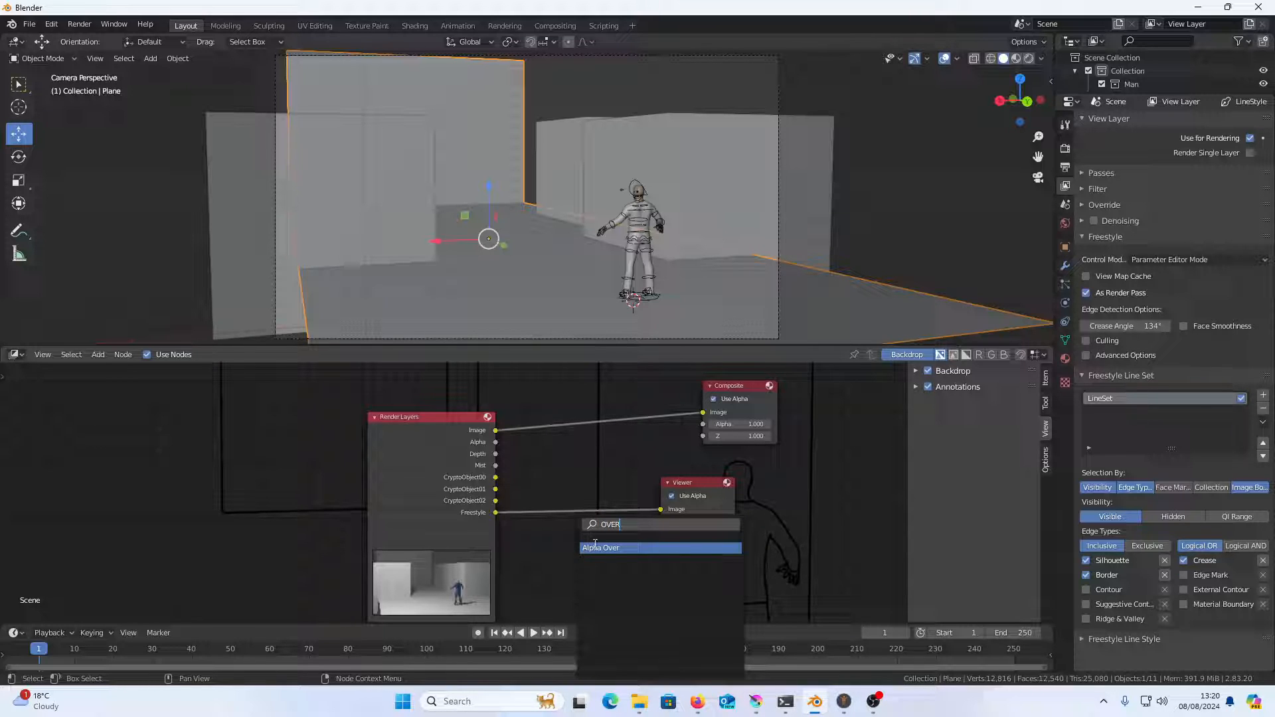
{"action": "left_click", "coordinate": [594, 548]}
{"action": "left_click", "coordinate": [593, 505]}
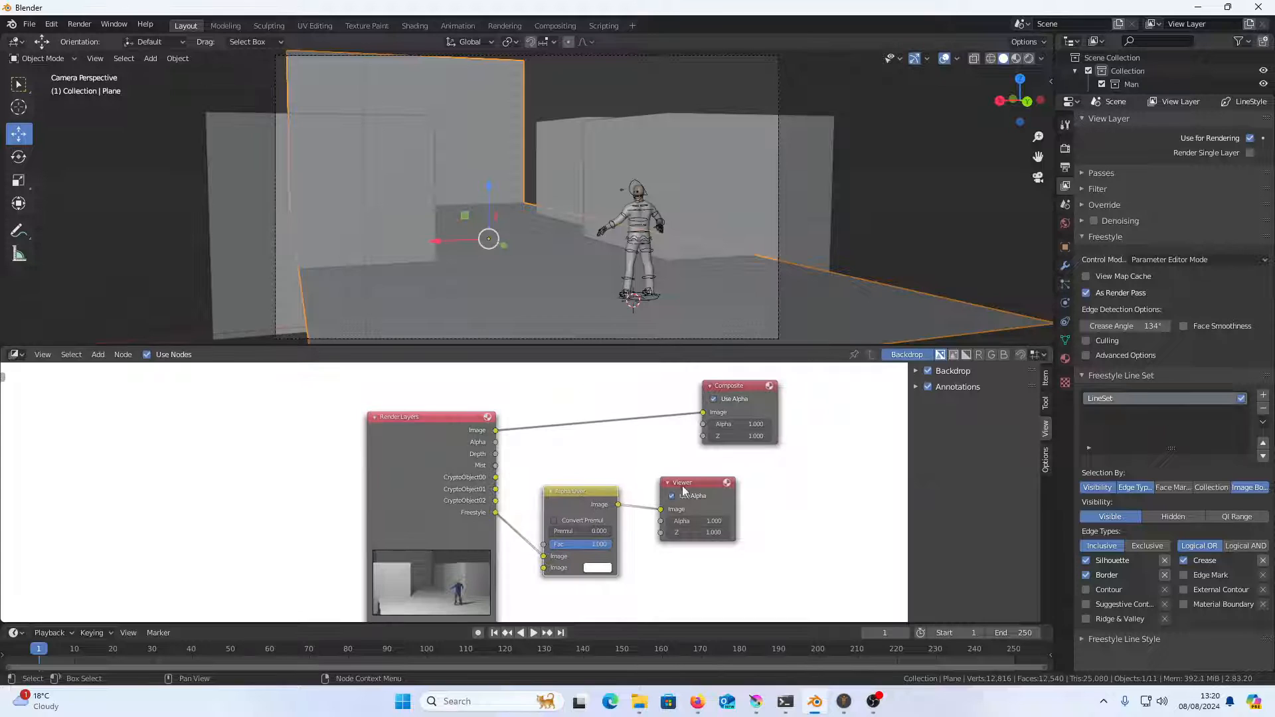
{"action": "left_click_drag", "start_coordinate": [682, 489], "coordinate": [794, 478]}
{"action": "left_click_drag", "start_coordinate": [567, 497], "coordinate": [648, 488]}
Add an RGB node as the Alpha Over node's first image and connect the Freestyle pass to its second image
{"action": "key", "text": "shift+a"}
{"action": "left_click", "coordinate": [566, 492]}
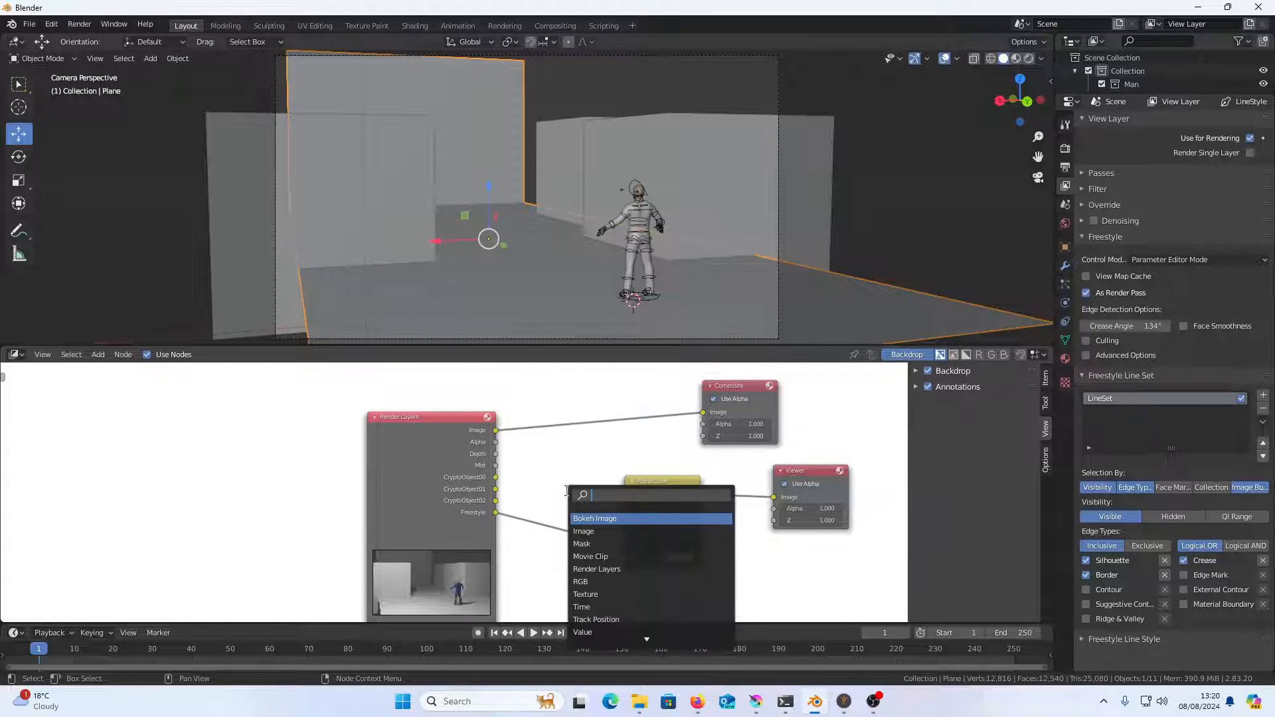
{"action": "type", "text": "RG"}
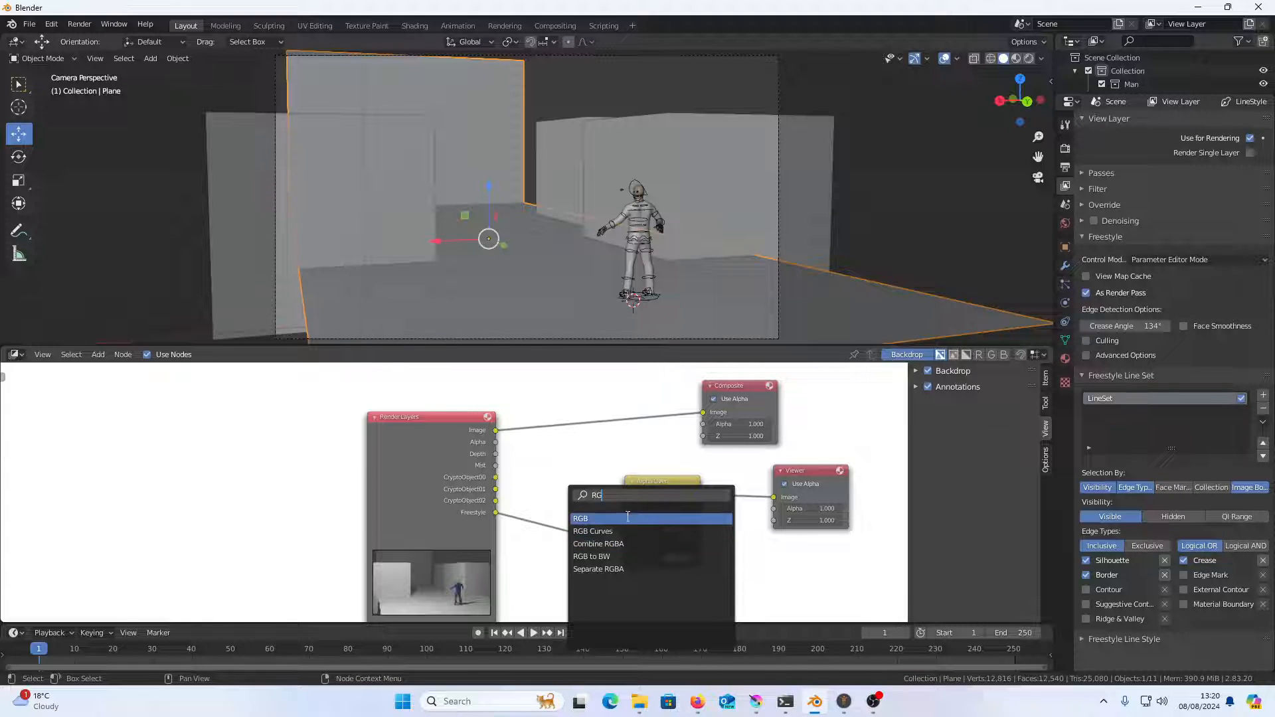
{"action": "left_click", "coordinate": [628, 518]}
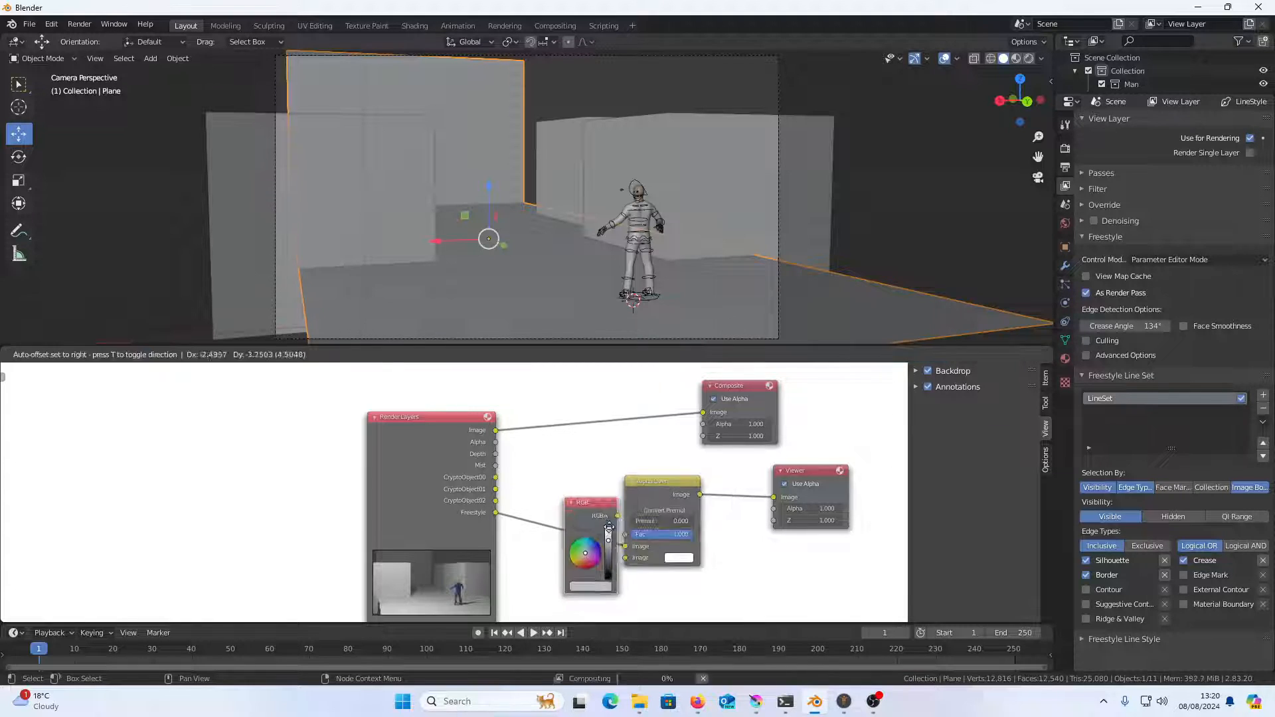
{"action": "left_click", "coordinate": [595, 588]}
{"action": "left_click_drag", "start_coordinate": [590, 563], "coordinate": [625, 546]}
{"action": "left_click_drag", "start_coordinate": [502, 515], "coordinate": [628, 556]}
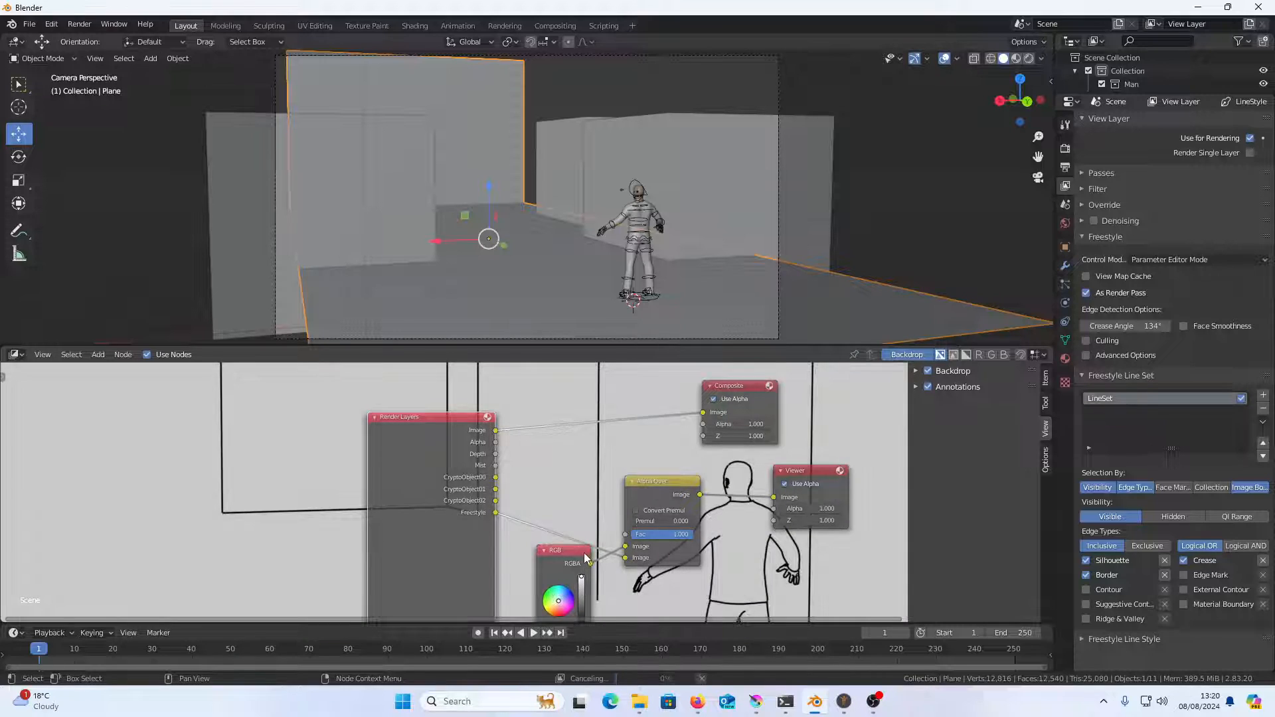
Open the compositor's backdrop settings and fit the backdrop image to the node area
{"action": "scroll", "coordinate": [789, 475], "scroll_direction": "down", "scroll_amount": 1}
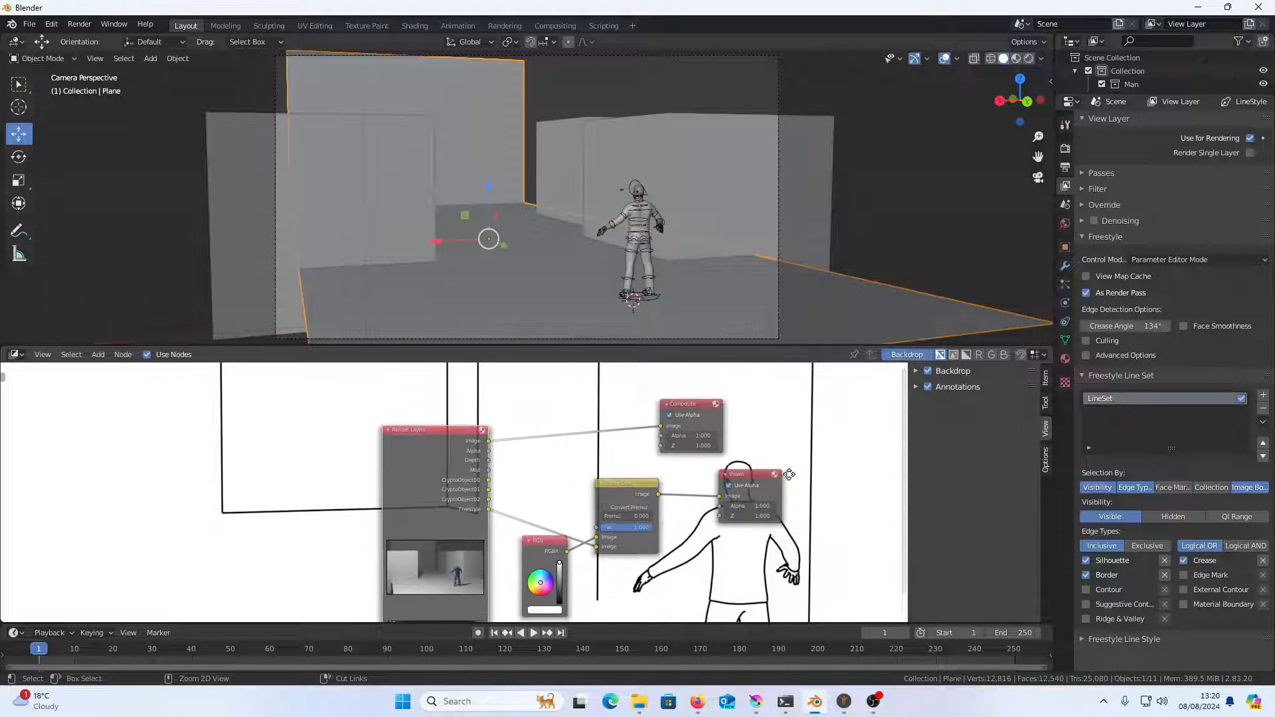
{"action": "left_click", "coordinate": [1048, 390]}
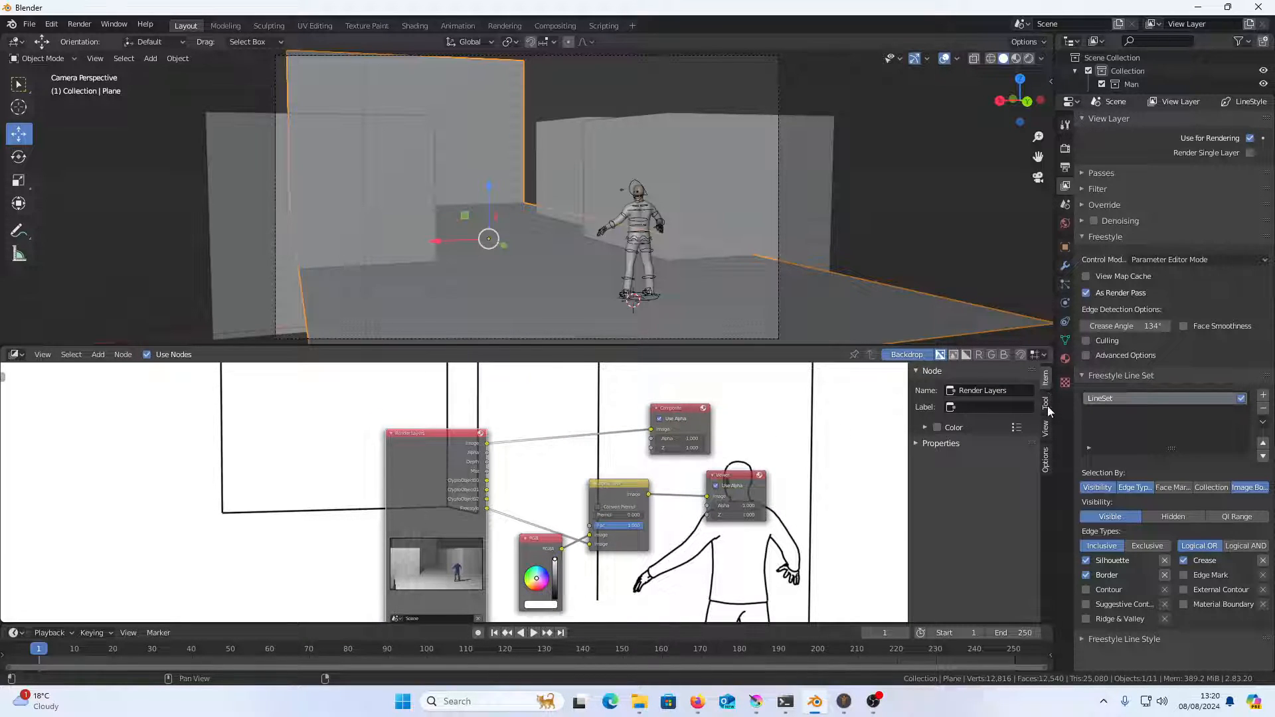
{"action": "left_click", "coordinate": [1048, 405]}
{"action": "left_click", "coordinate": [1047, 431]}
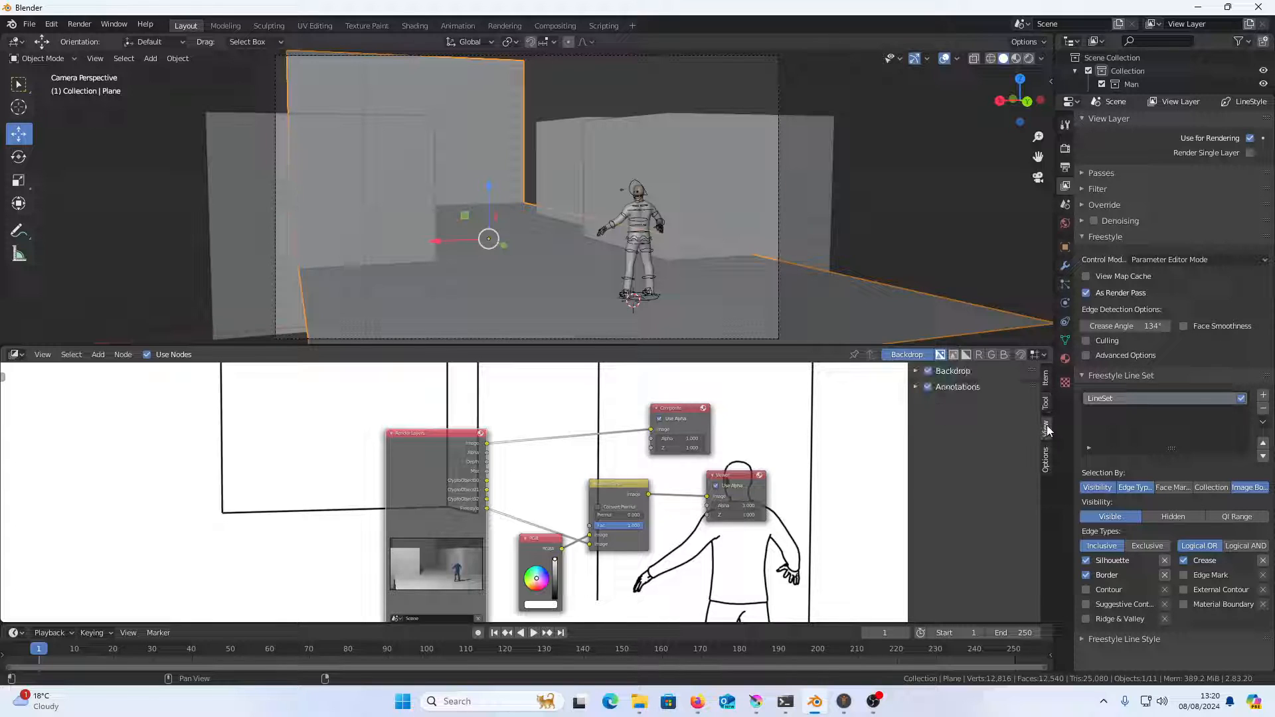
{"action": "left_click", "coordinate": [916, 371]}
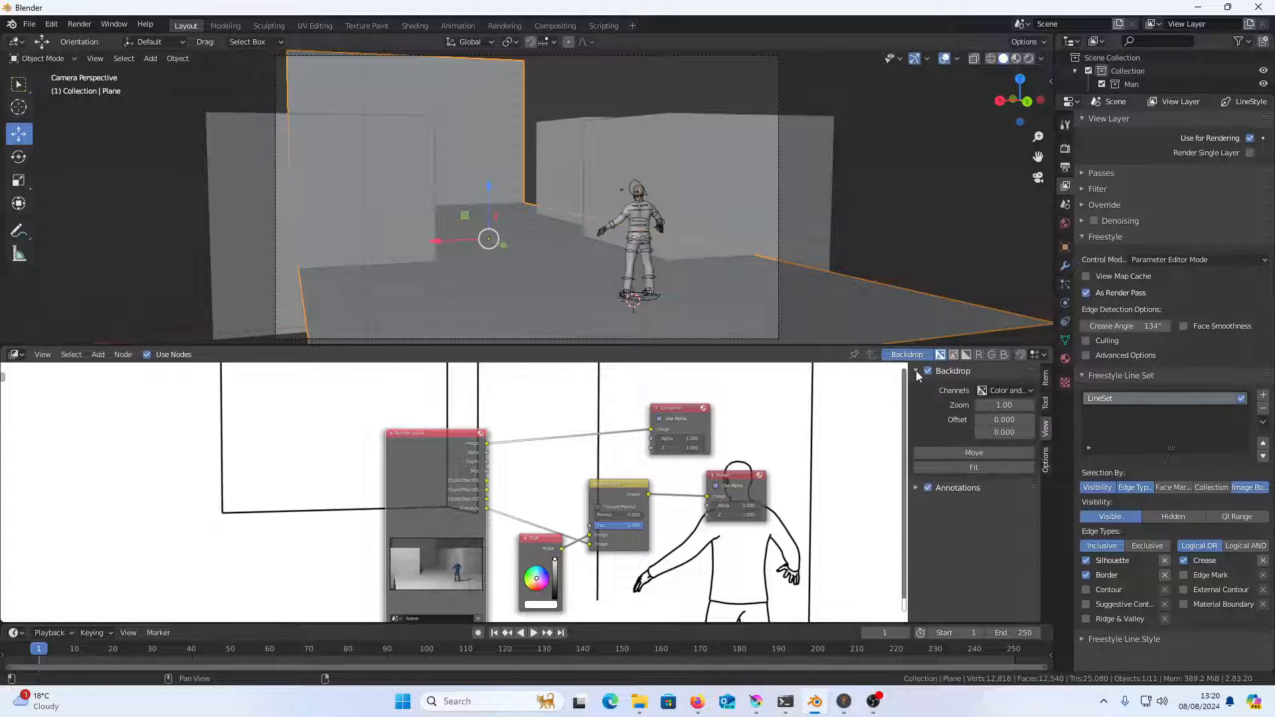
{"action": "left_click", "coordinate": [997, 468]}
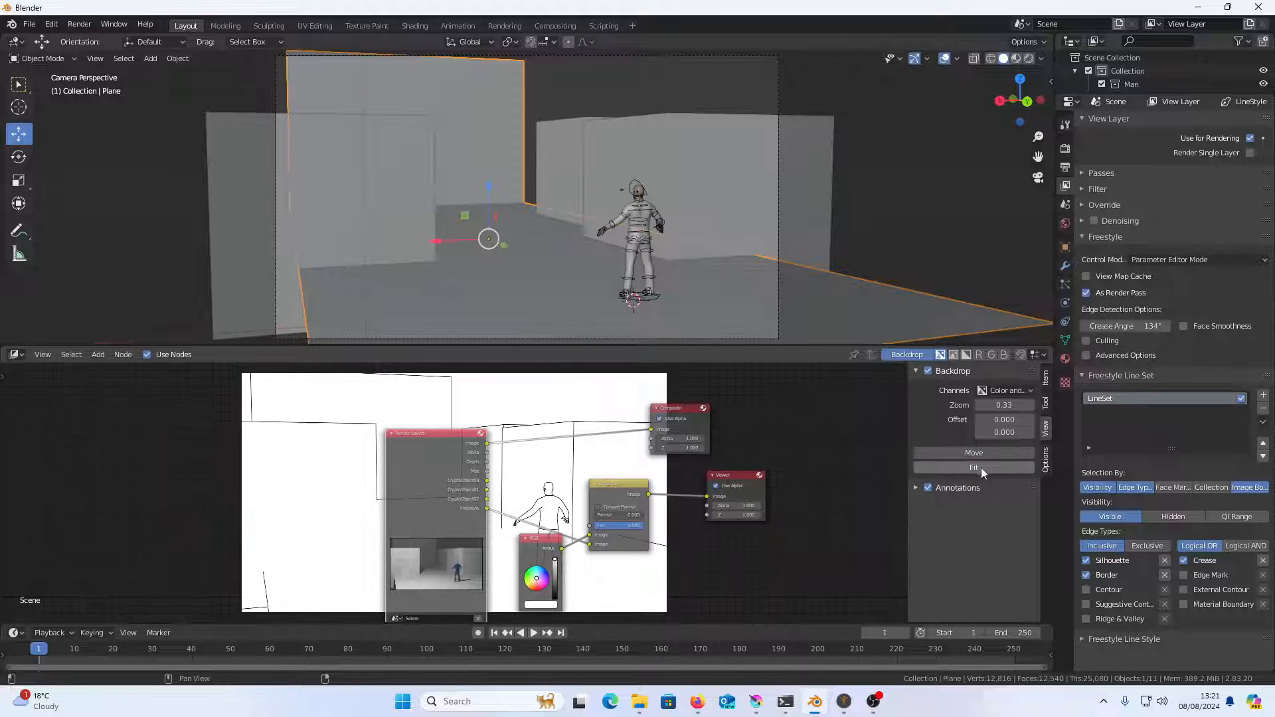
Spread out the Render Layers, RGB and Alpha Over nodes, and connect the Mist pass to the Viewer
{"action": "left_click_drag", "start_coordinate": [436, 433], "coordinate": [146, 412]}
{"action": "left_click_drag", "start_coordinate": [543, 546], "coordinate": [268, 556]}
{"action": "left_click_drag", "start_coordinate": [635, 485], "coordinate": [416, 566]}
{"action": "left_click_drag", "start_coordinate": [201, 457], "coordinate": [705, 498]}
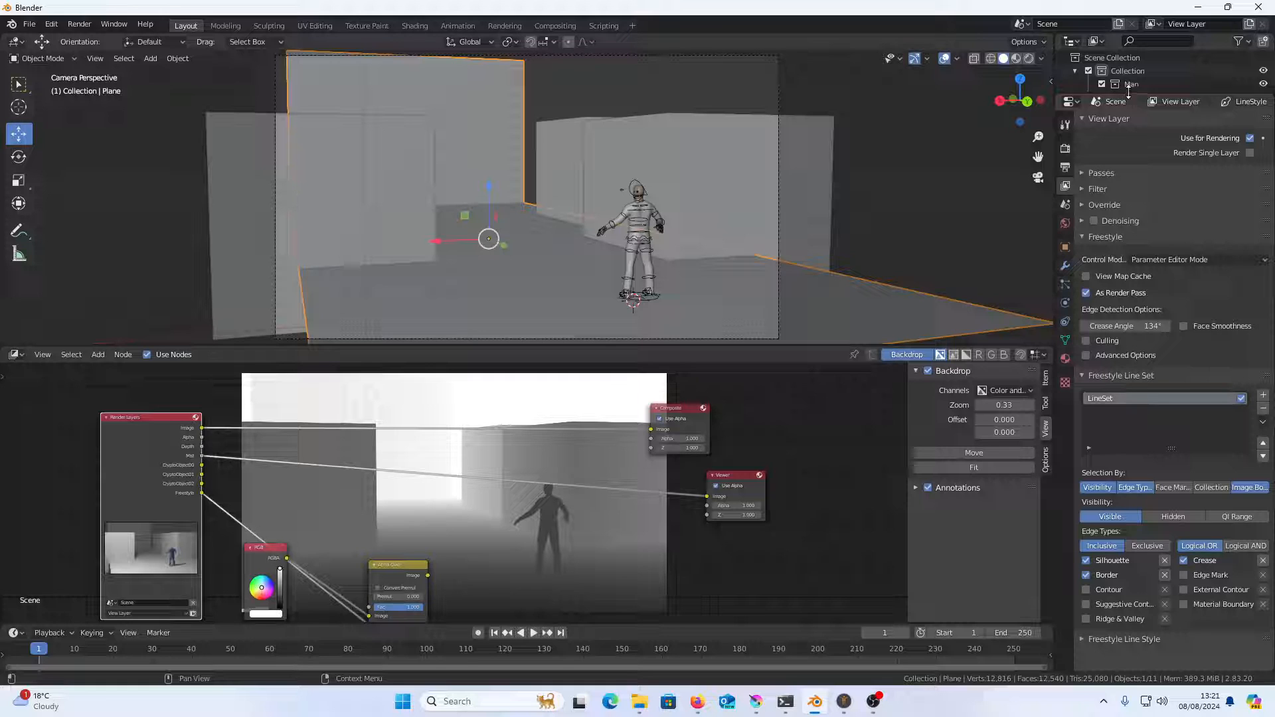
Enlarge the Outliner, select the camera and expand the Viewport Display settings in its camera data
{"action": "left_click_drag", "start_coordinate": [1125, 93], "coordinate": [1101, 206]}
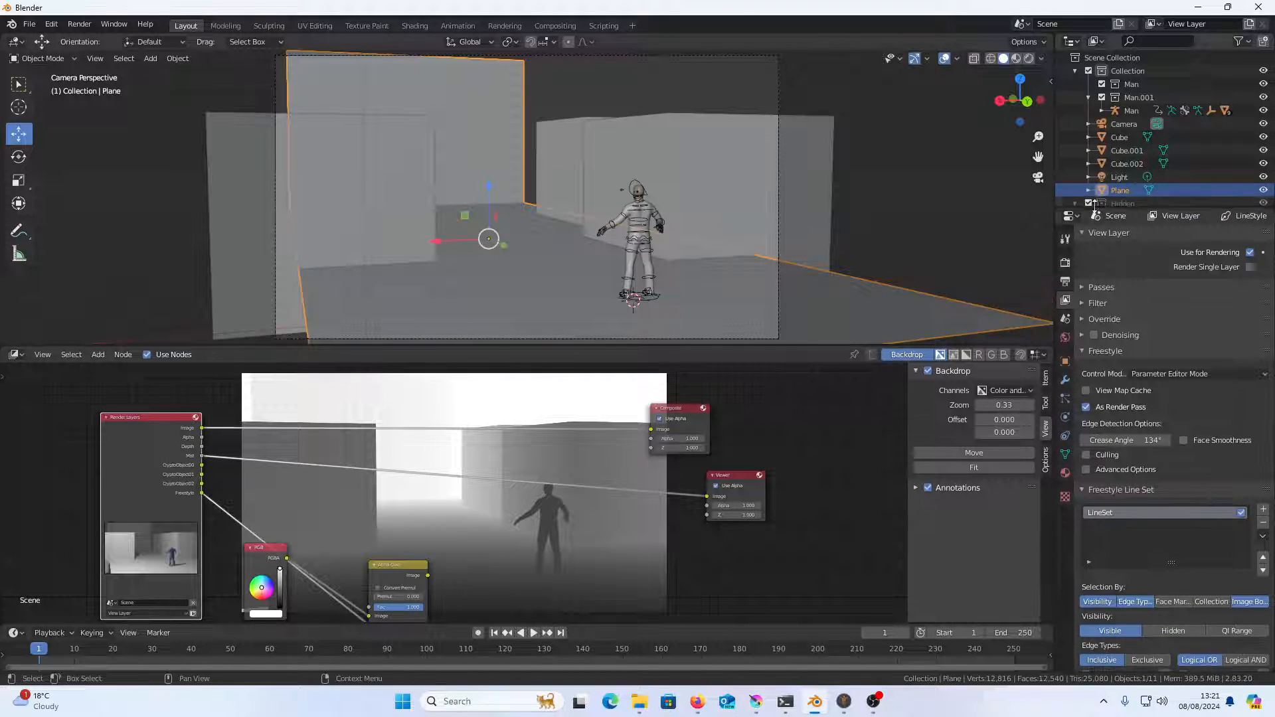
{"action": "left_click", "coordinate": [1097, 126]}
{"action": "left_click", "coordinate": [1066, 417]}
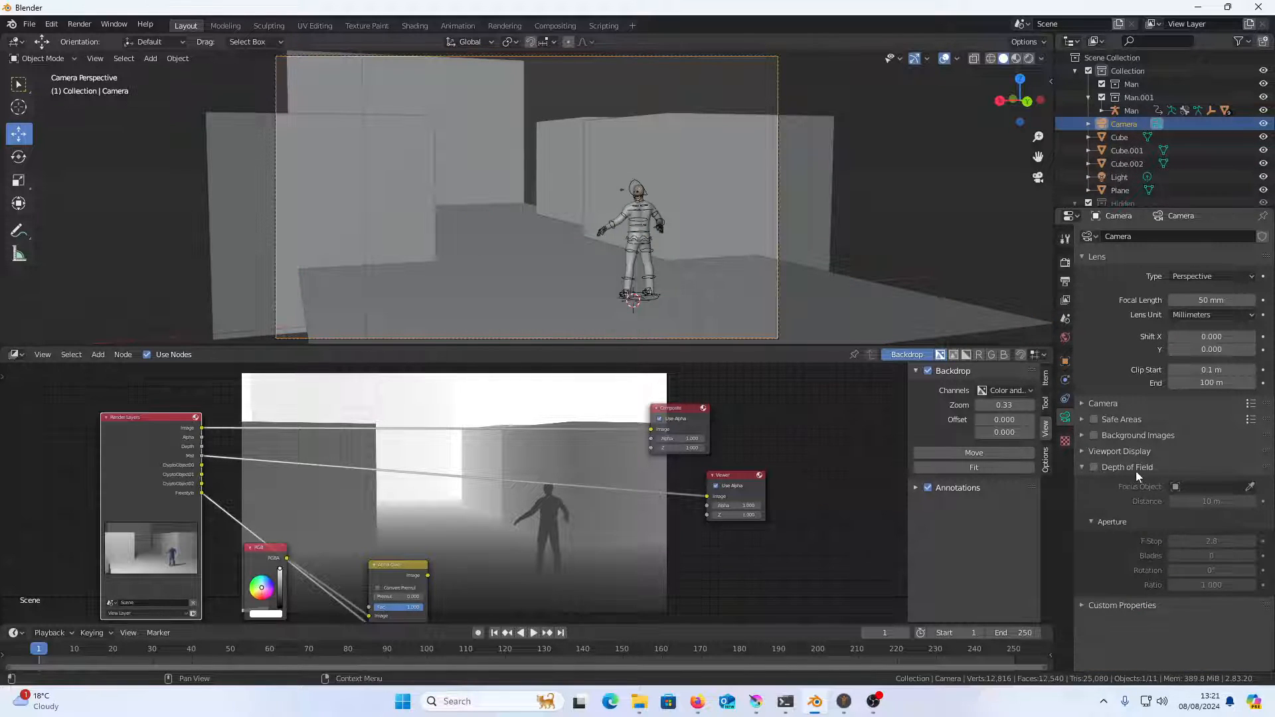
{"action": "left_click", "coordinate": [1091, 454]}
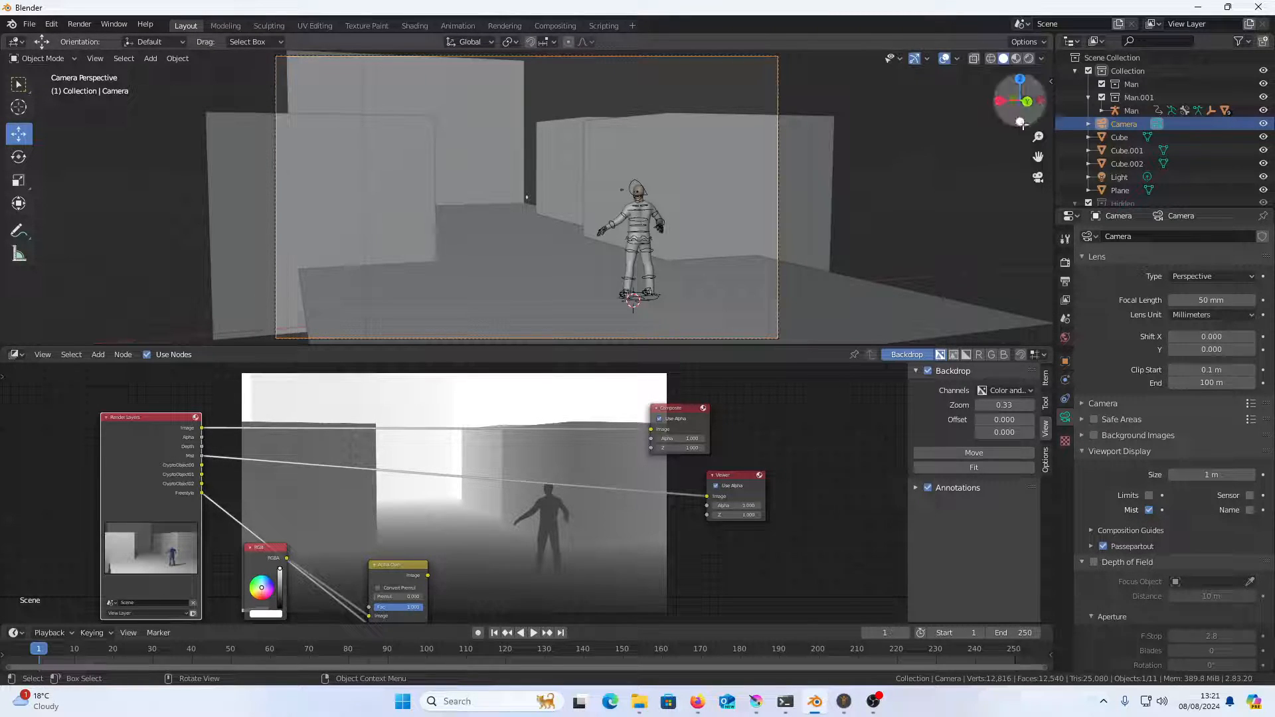
Show the 3D viewport's view settings and examine the camera's mist range line across the scene from outside the camera view
{"action": "left_click", "coordinate": [1049, 81]}
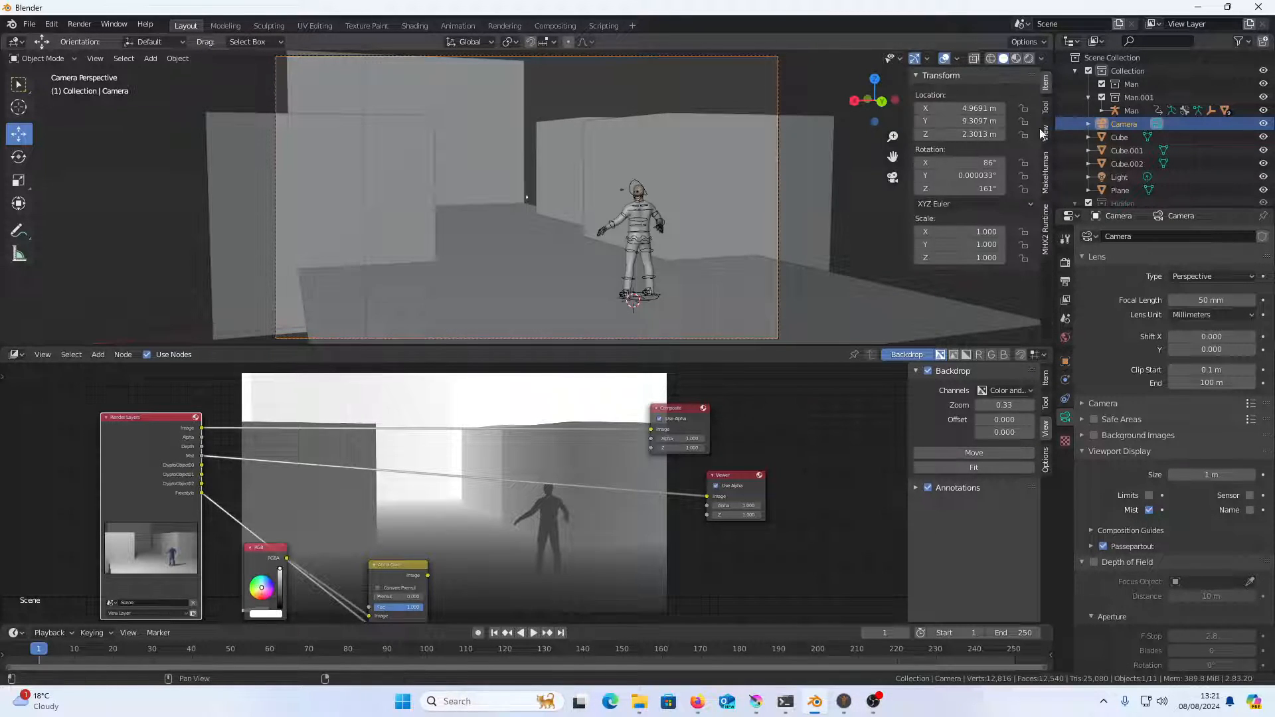
{"action": "left_click", "coordinate": [1041, 140]}
{"action": "left_click_drag", "start_coordinate": [890, 219], "coordinate": [721, 240]}
{"action": "scroll", "coordinate": [585, 298], "scroll_direction": "down", "scroll_amount": 4}
{"action": "left_click_drag", "start_coordinate": [639, 222], "coordinate": [593, 295]}
{"action": "scroll", "coordinate": [575, 276], "scroll_direction": "down", "scroll_amount": 2}
{"action": "scroll", "coordinate": [575, 276], "scroll_direction": "down", "scroll_amount": 1}
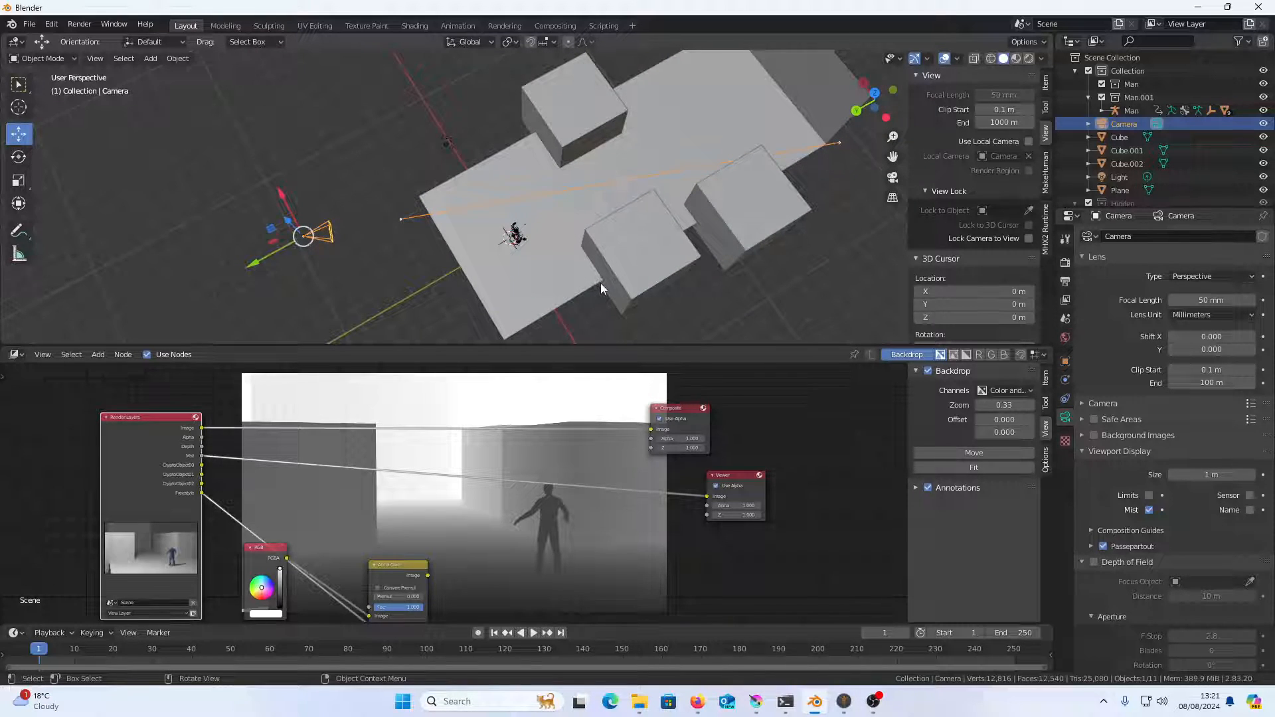
Set the world's Mist Pass start to 6 m and depth to 24 m
{"action": "left_click", "coordinate": [1065, 338]}
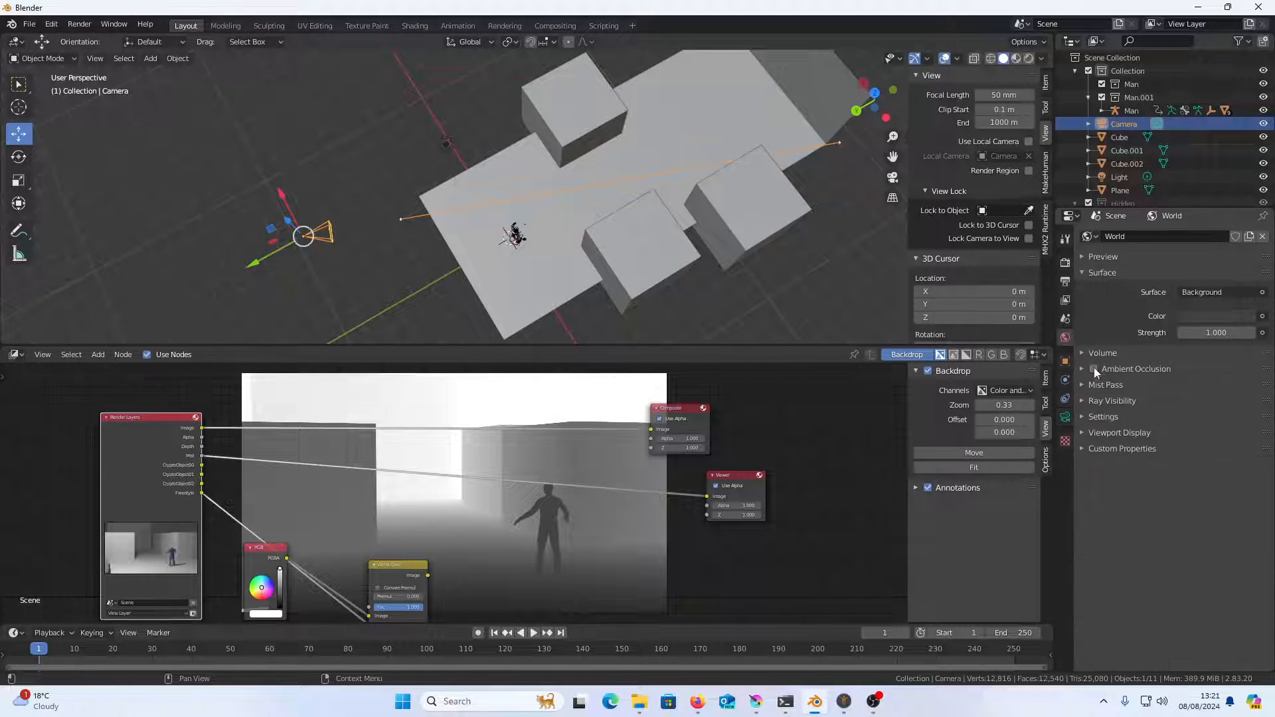
{"action": "left_click", "coordinate": [1106, 385]}
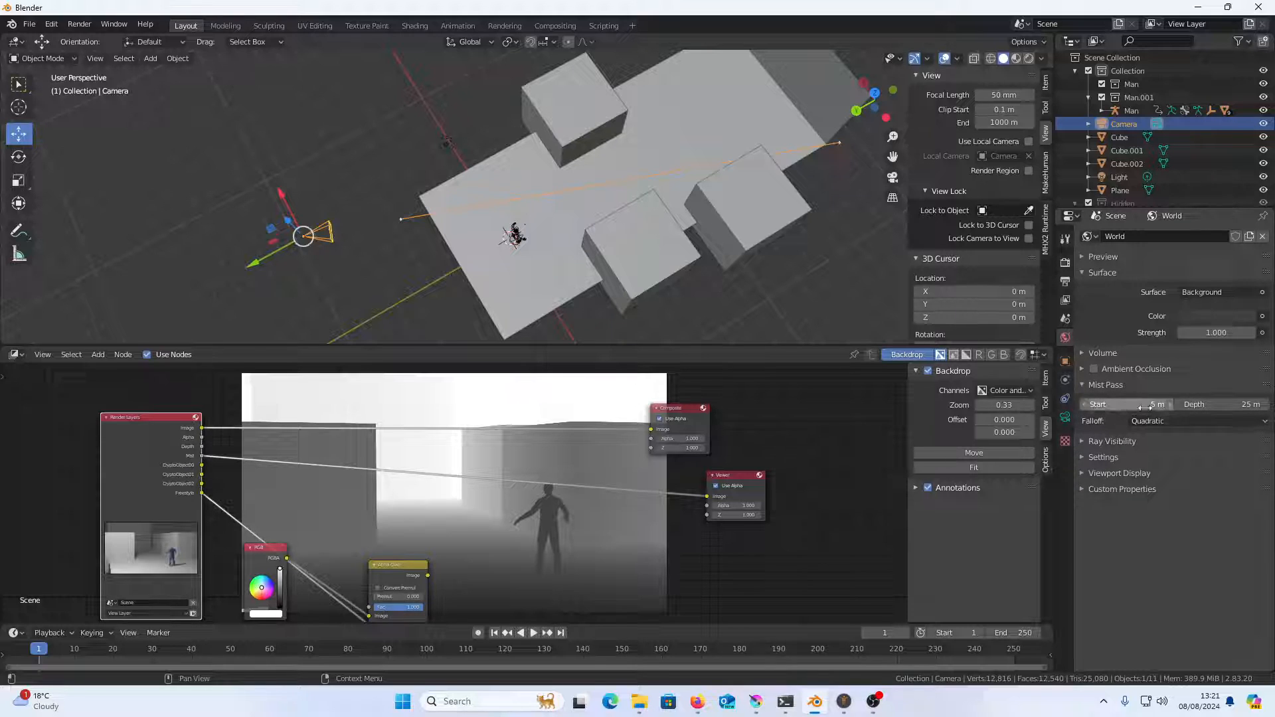
{"action": "left_click_drag", "start_coordinate": [1167, 405], "coordinate": [1143, 405]}
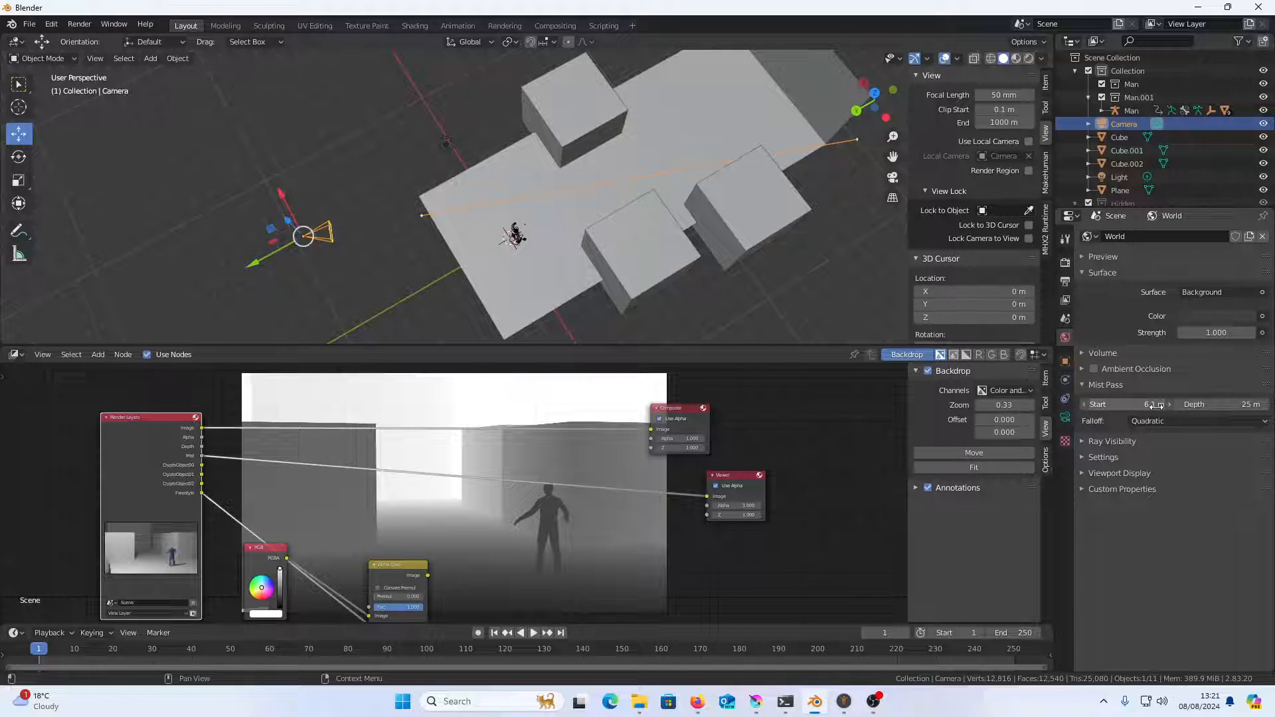
{"action": "left_click_drag", "start_coordinate": [1231, 405], "coordinate": [1221, 404]}
{"action": "left_click_drag", "start_coordinate": [753, 287], "coordinate": [814, 180]}
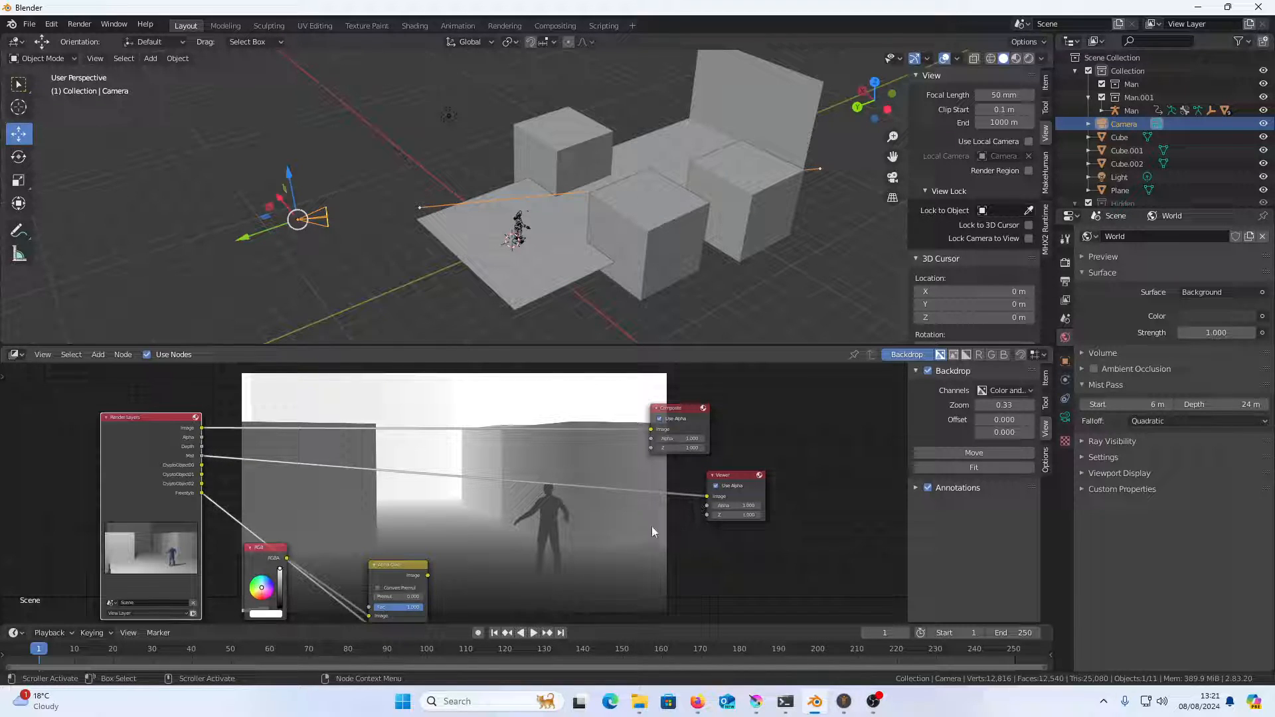
Insert an Invert node between the Mist output and the Viewer node, and move the Viewer farther from it
{"action": "left_click", "coordinate": [704, 564]}
{"action": "key", "text": "shift+a"}
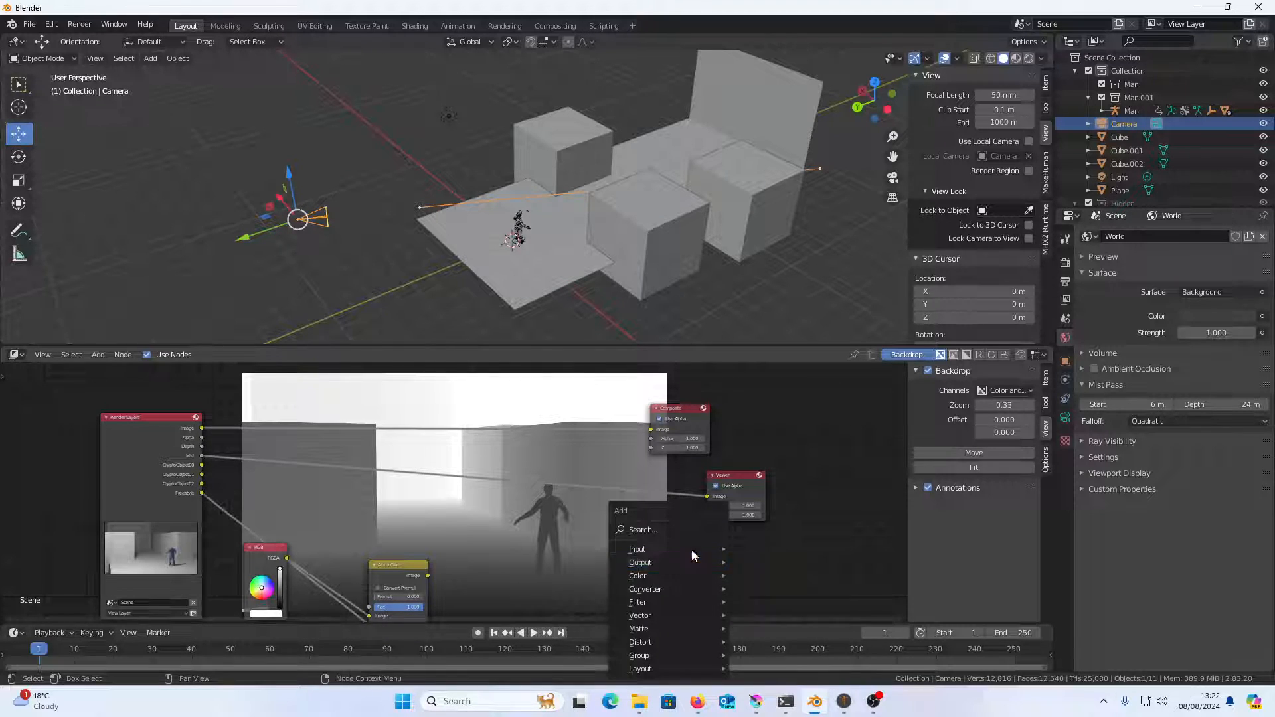
{"action": "left_click", "coordinate": [681, 531]}
{"action": "type", "text": "INV"}
{"action": "left_click", "coordinate": [778, 550]}
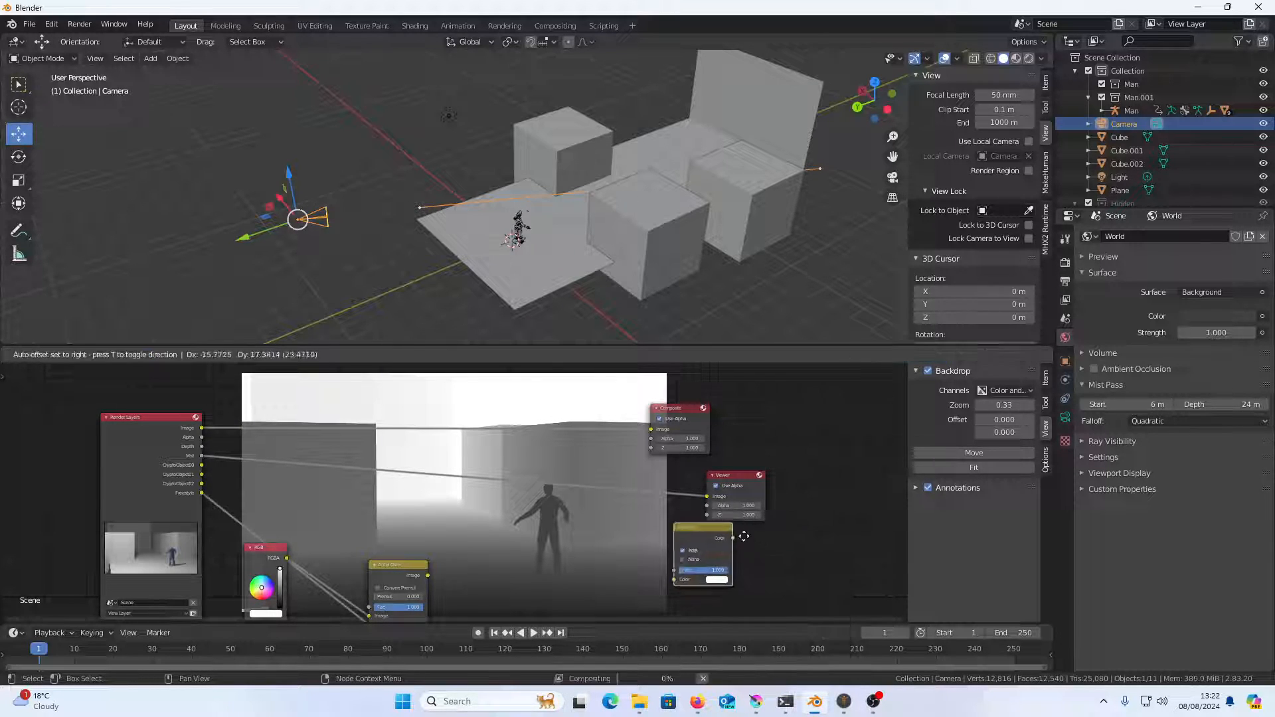
{"action": "left_click", "coordinate": [641, 509]}
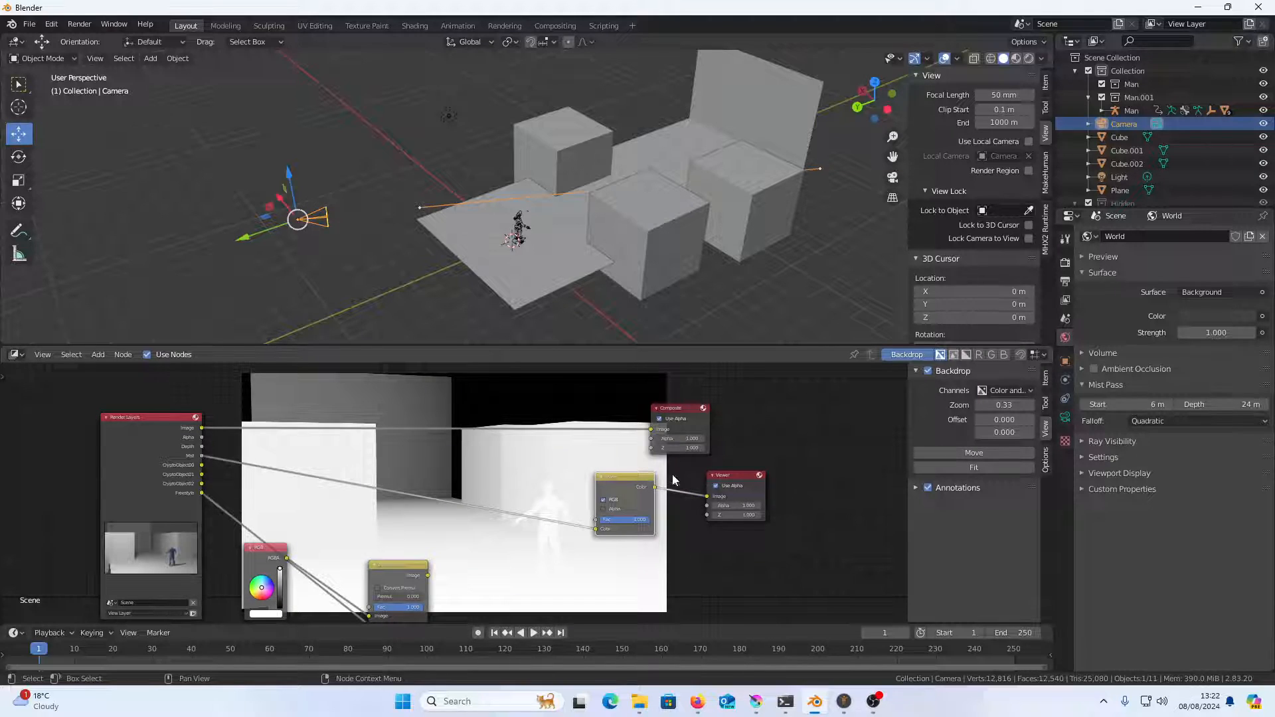
{"action": "left_click_drag", "start_coordinate": [745, 484], "coordinate": [775, 489]}
Add a File Output node to the compositor and place it just below the Viewer node
{"action": "right_click", "coordinate": [811, 433]}
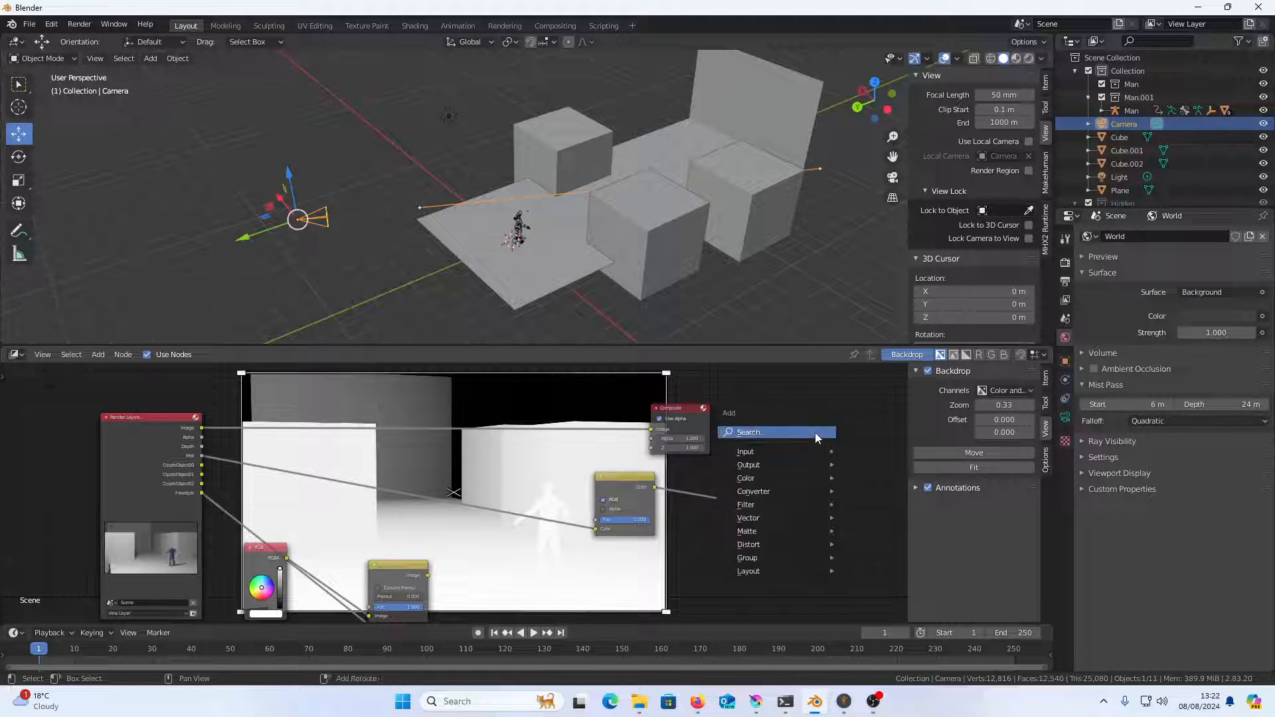
{"action": "key", "text": "Escape"}
{"action": "key", "text": "shift+a"}
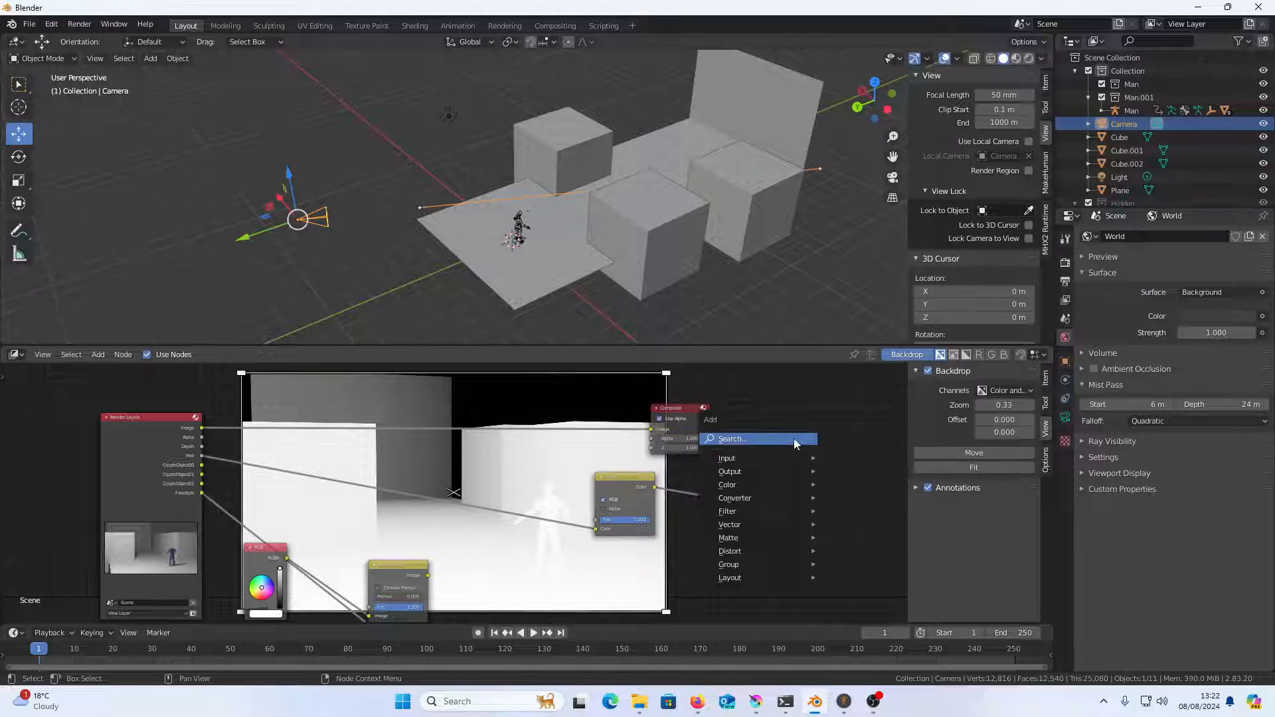
{"action": "mouse_move", "coordinate": [782, 471]}
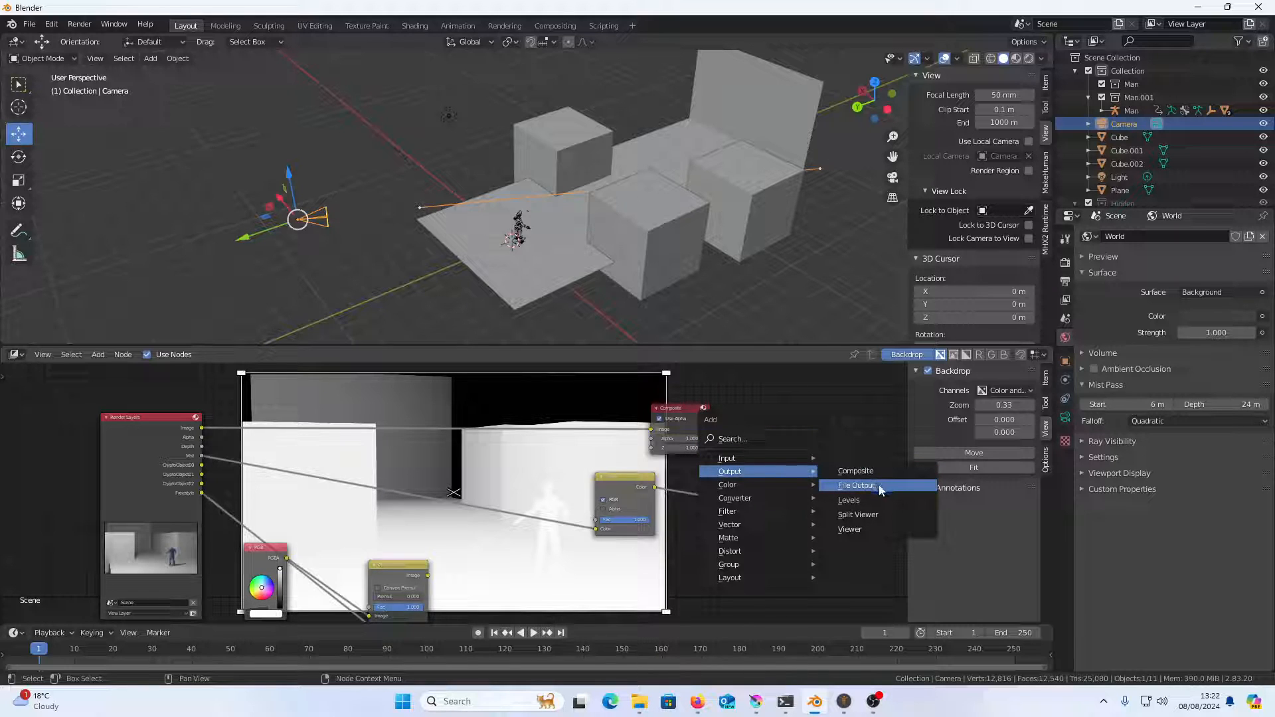
{"action": "left_click", "coordinate": [877, 486]}
{"action": "left_click", "coordinate": [819, 498]}
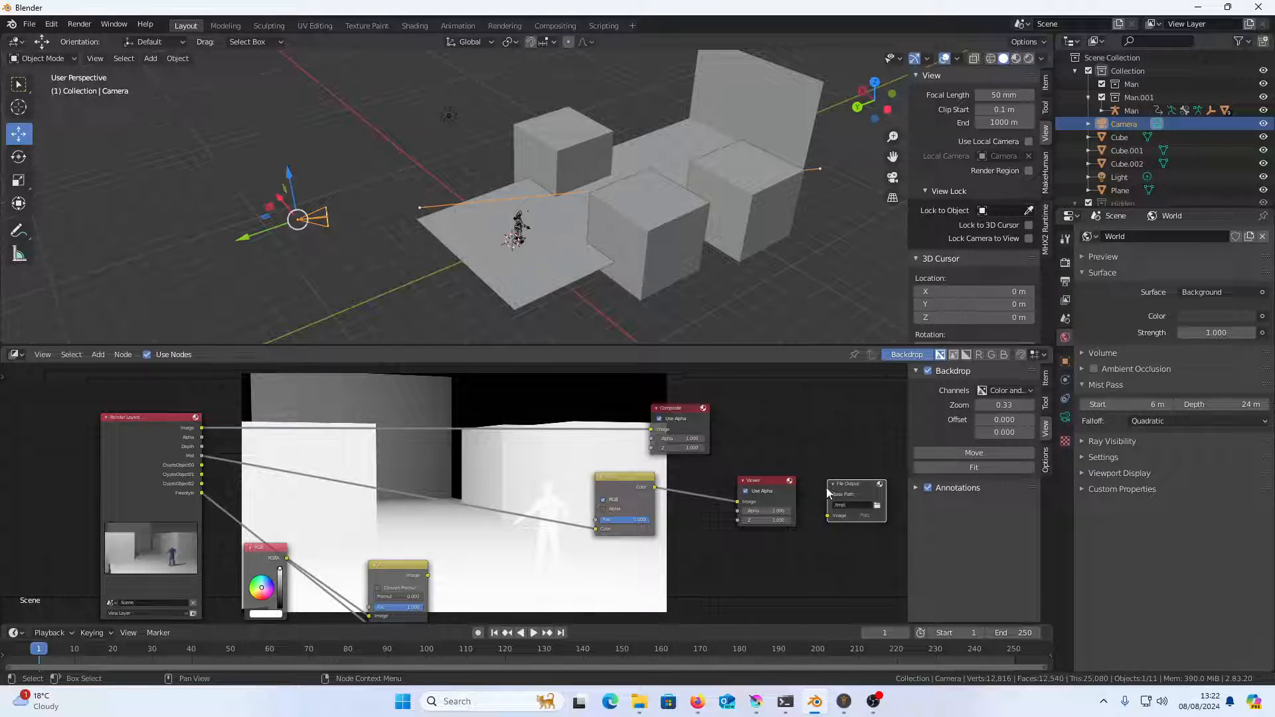
{"action": "left_click_drag", "start_coordinate": [850, 485], "coordinate": [796, 526]}
Move the Viewer node up beside the Composite node and connect the Alpha Over image output to the File Output node
{"action": "left_click", "coordinate": [764, 480]}
{"action": "left_click_drag", "start_coordinate": [770, 469], "coordinate": [790, 410]}
{"action": "left_click_drag", "start_coordinate": [617, 507], "coordinate": [601, 471]}
{"action": "left_click_drag", "start_coordinate": [413, 538], "coordinate": [761, 520]}
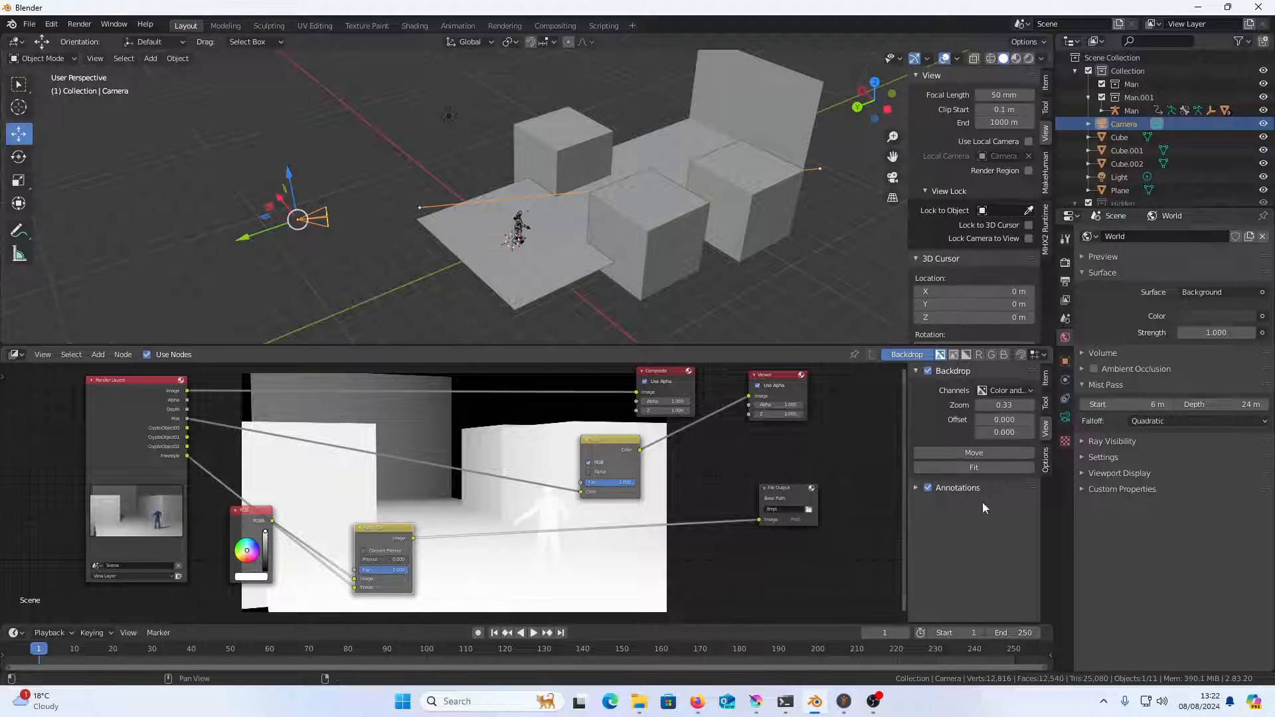
Select the File Output node and expand its properties to show the base path and file format settings
{"action": "left_click", "coordinate": [792, 487]}
{"action": "left_click", "coordinate": [1047, 403]}
{"action": "left_click", "coordinate": [1046, 460]}
{"action": "left_click", "coordinate": [1046, 380]}
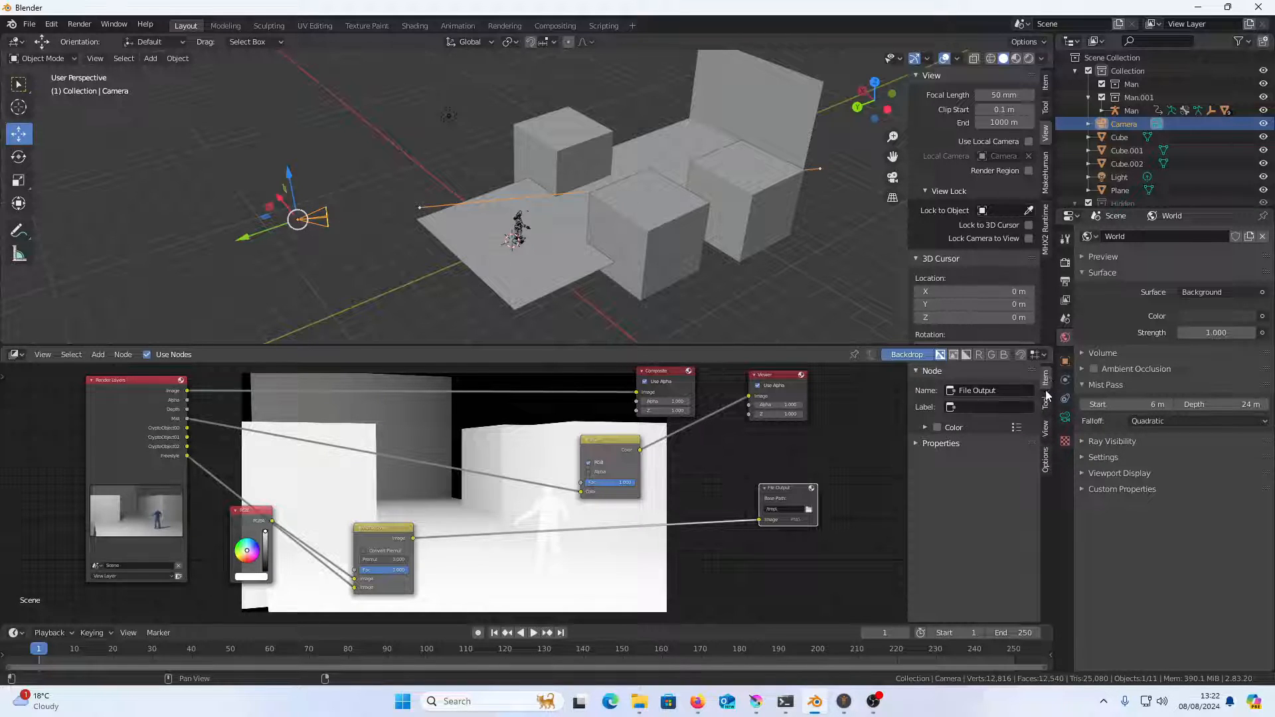
{"action": "left_click", "coordinate": [938, 443]}
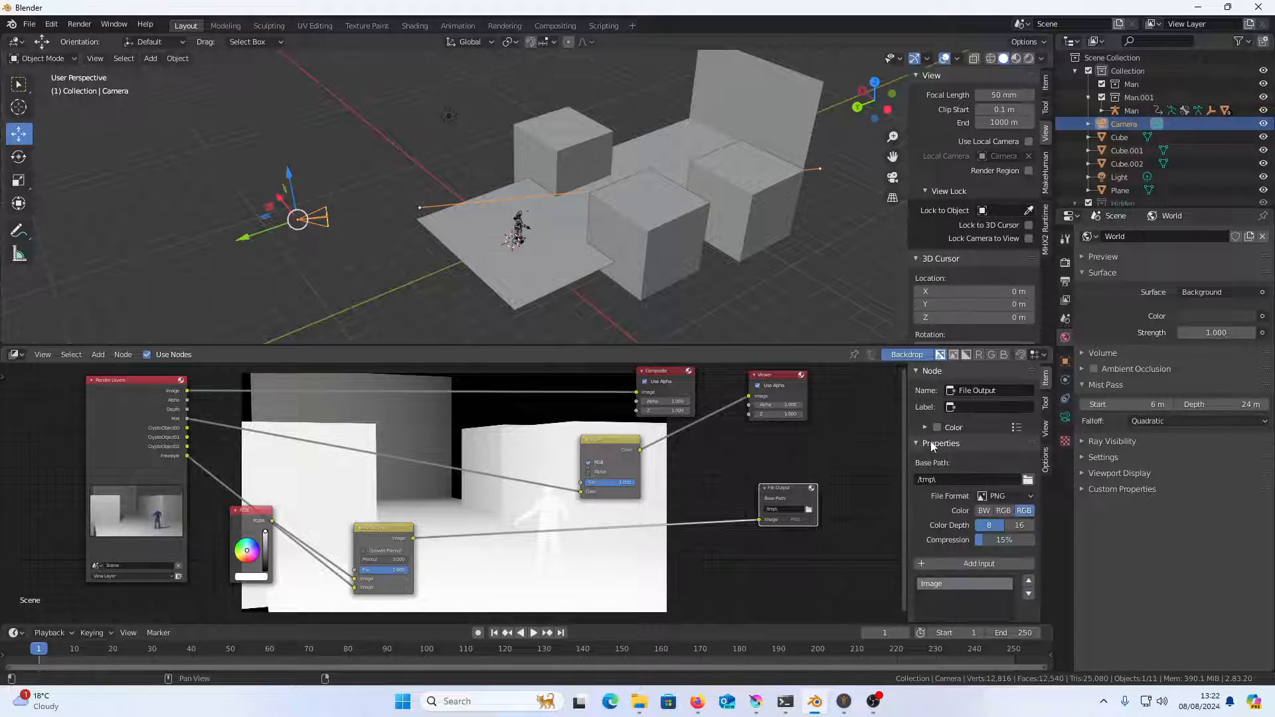
Set the File Output node's format to OpenEXR MultiLayer with RGB color and Float (Half) depth
{"action": "left_click", "coordinate": [1012, 496]}
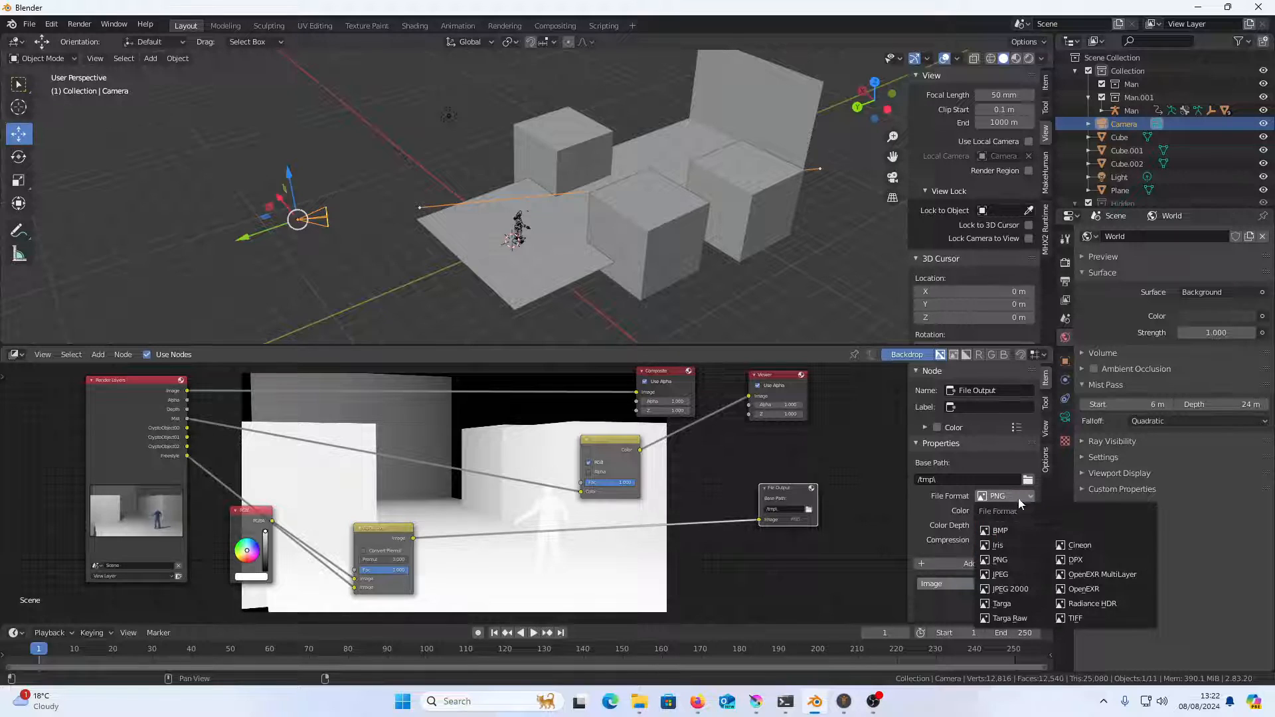
{"action": "left_click", "coordinate": [1117, 584]}
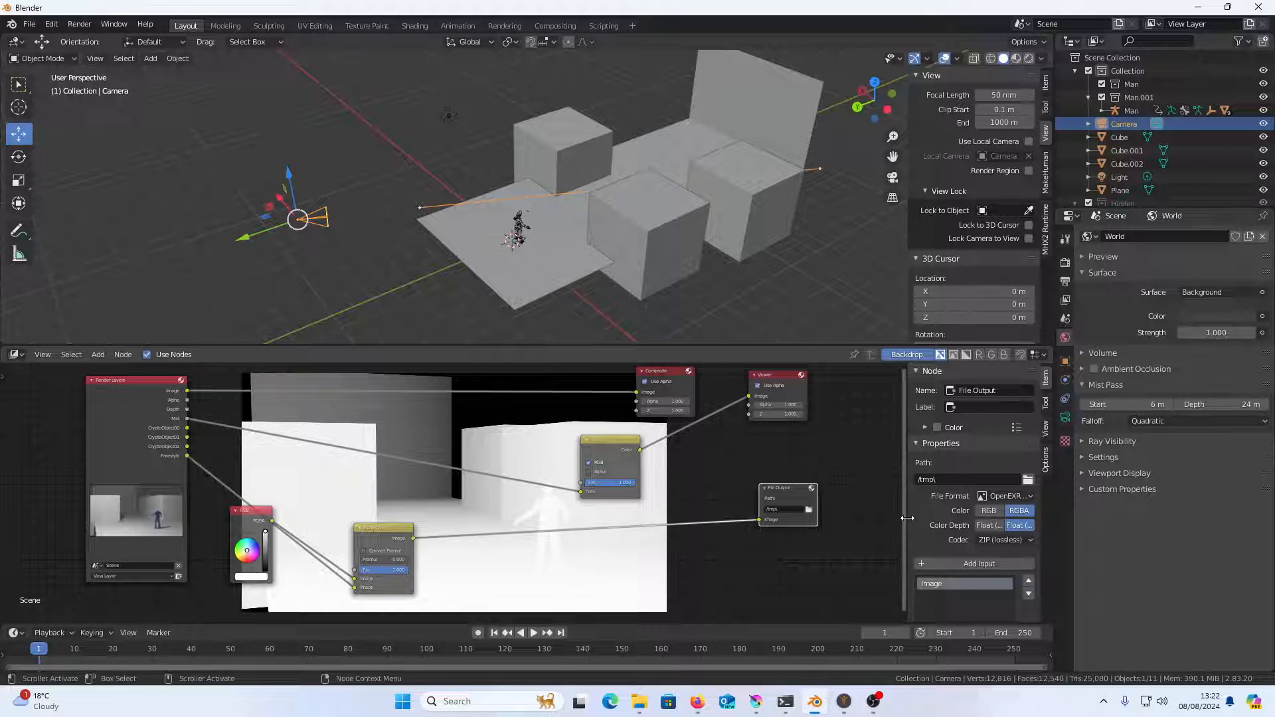
{"action": "left_click_drag", "start_coordinate": [907, 518], "coordinate": [834, 518]}
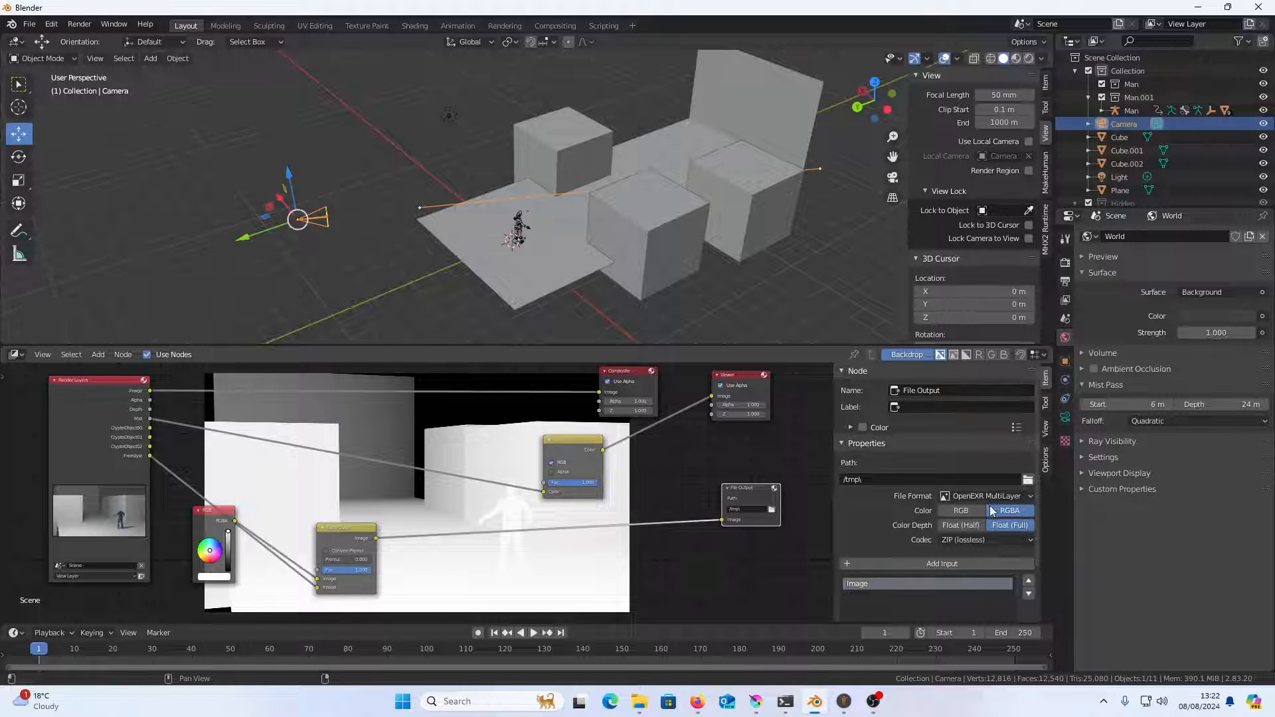
{"action": "left_click", "coordinate": [976, 524]}
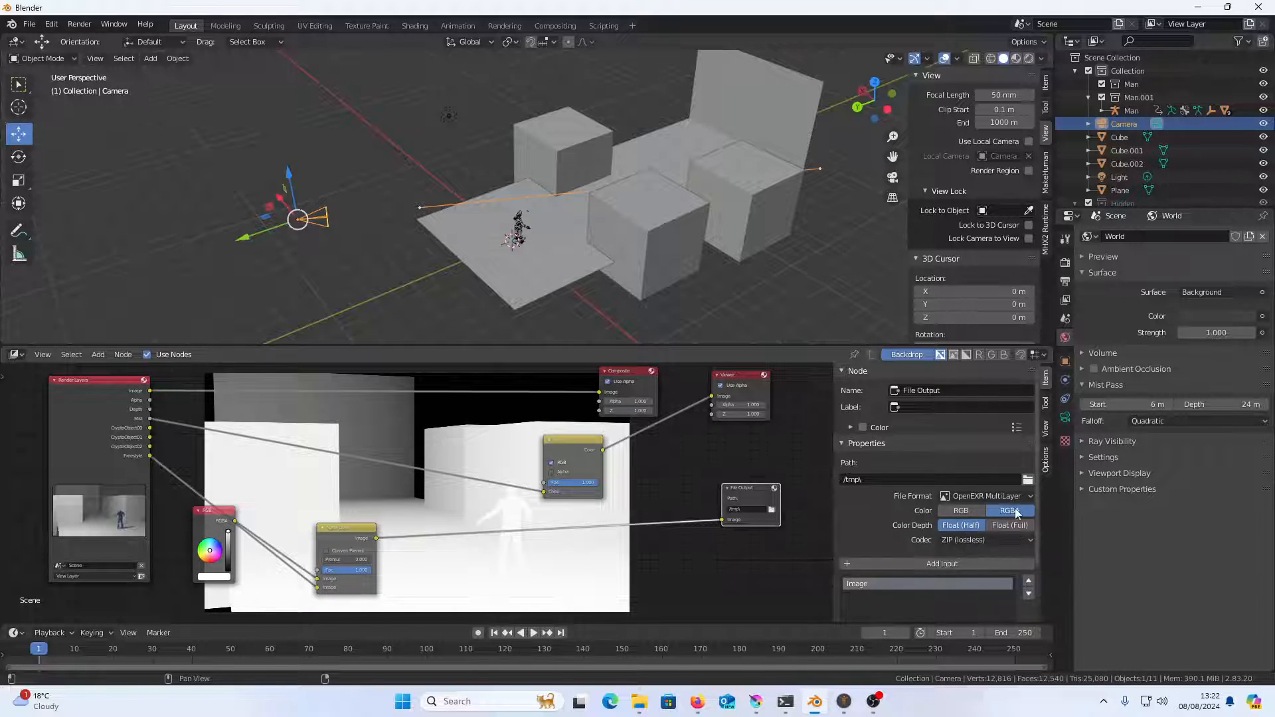
{"action": "left_click", "coordinate": [973, 513]}
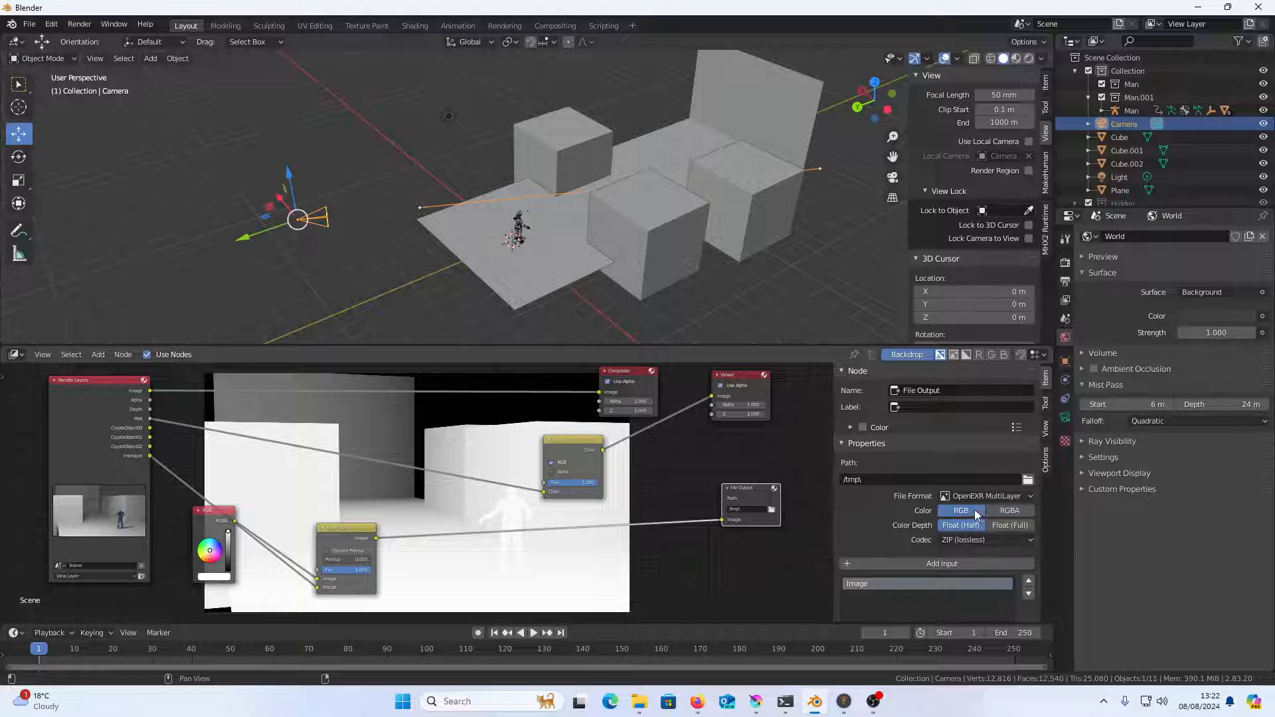
Add a second input to the File Output node and rename the first input's layer to LINES
{"action": "left_click", "coordinate": [974, 562]}
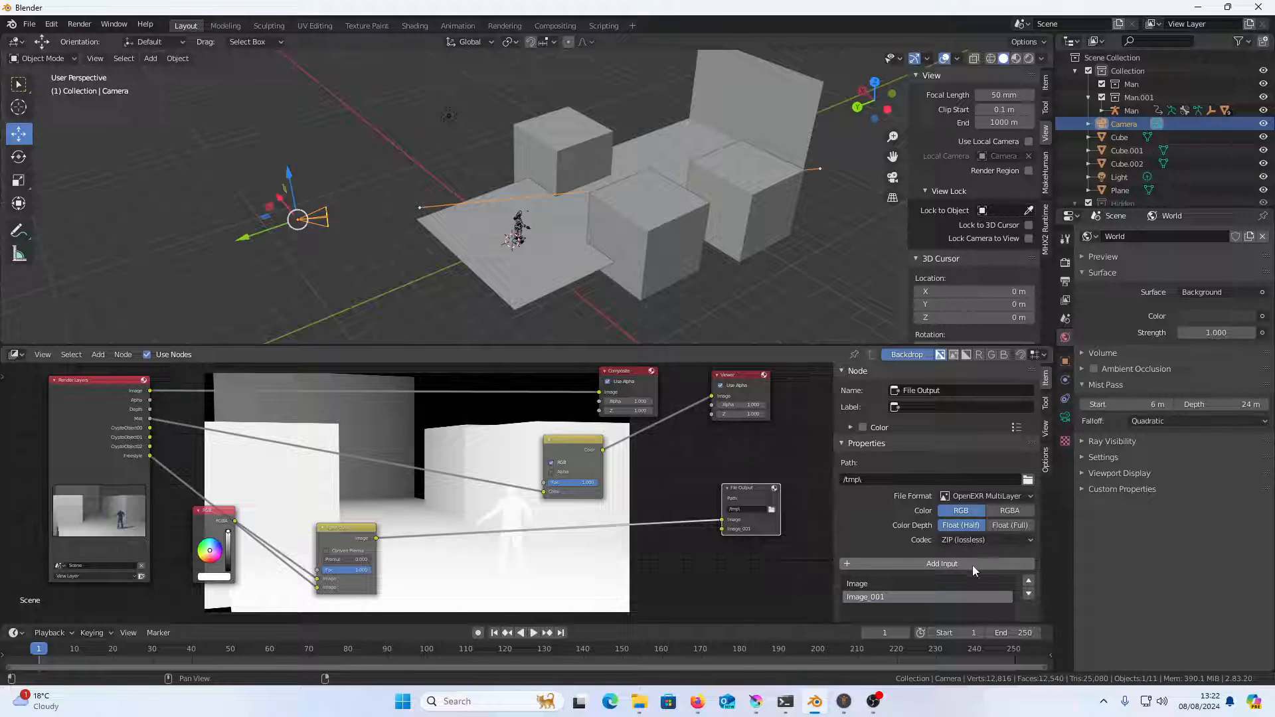
{"action": "left_click", "coordinate": [929, 583]}
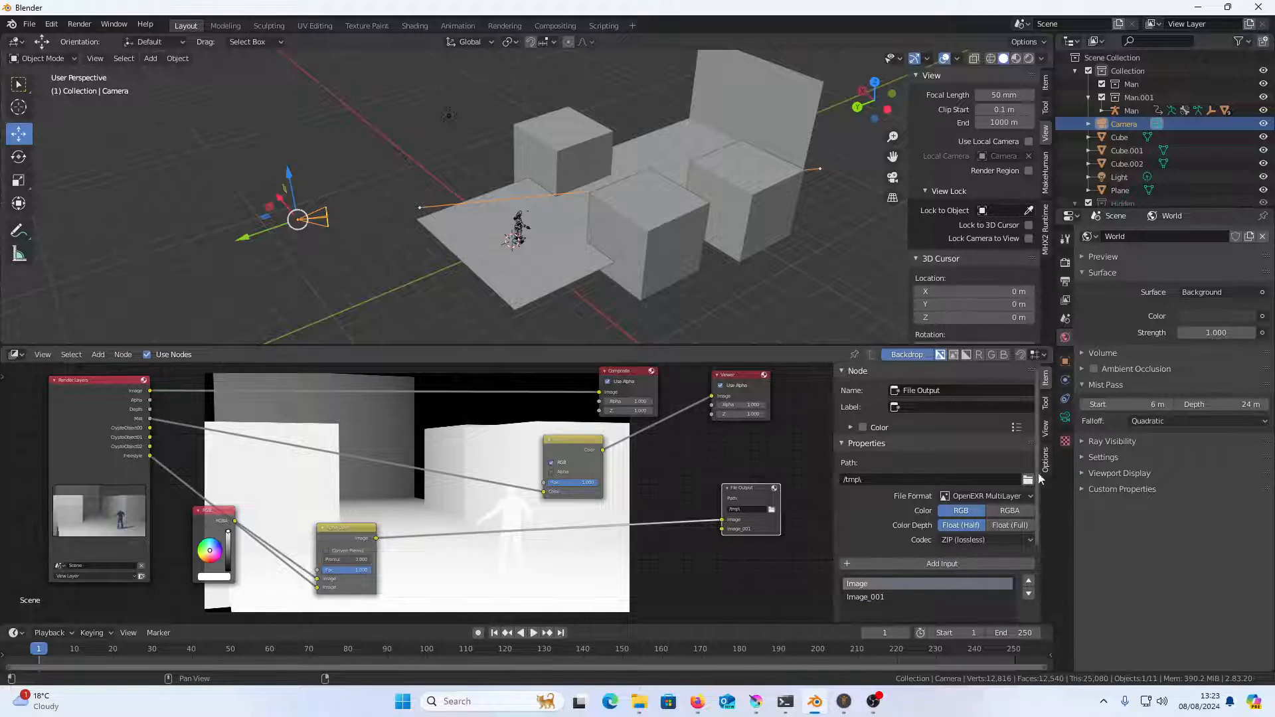
{"action": "left_click_drag", "start_coordinate": [1037, 493], "coordinate": [1040, 567]}
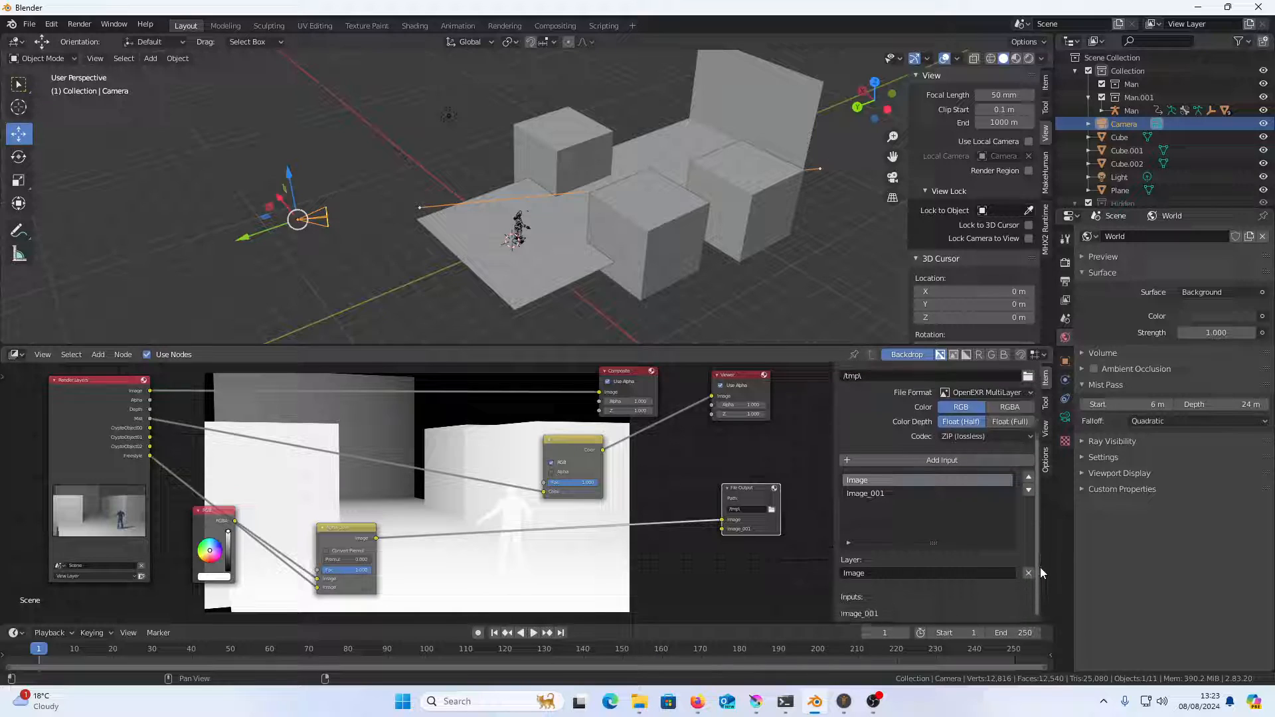
{"action": "left_click", "coordinate": [990, 570]}
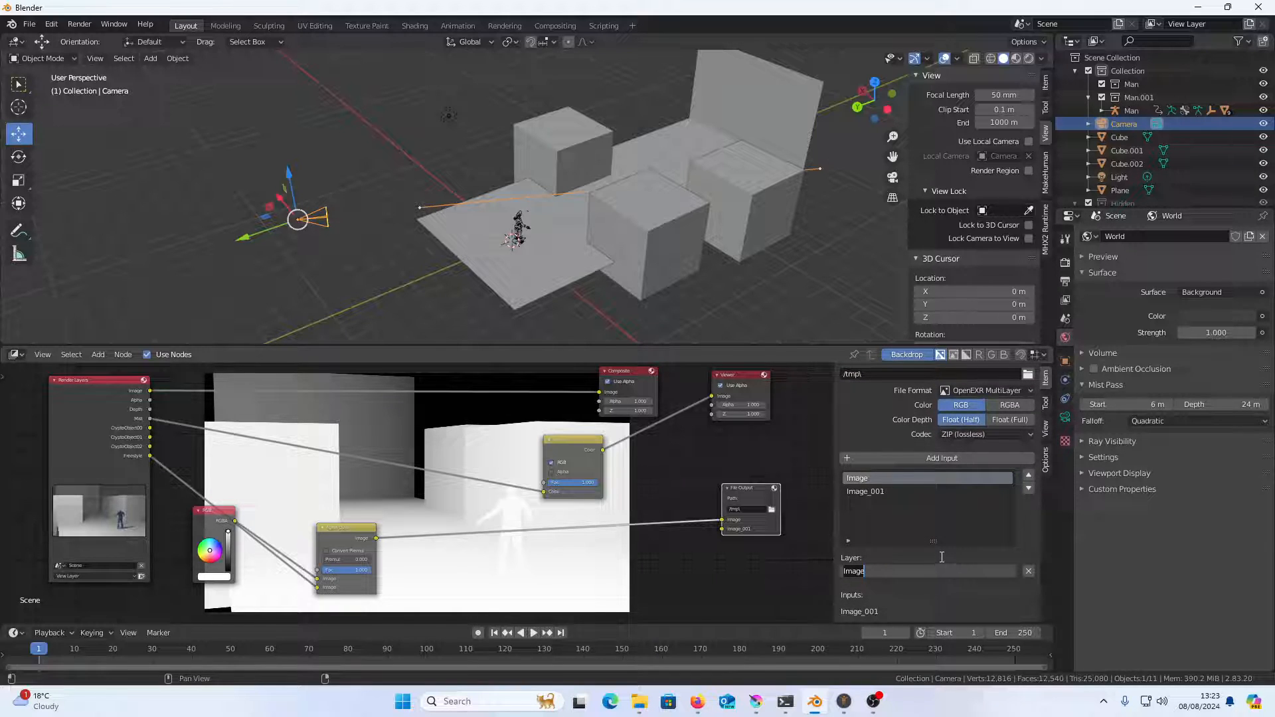
{"action": "type", "text": "LINES"}
{"action": "key", "text": "Return"}
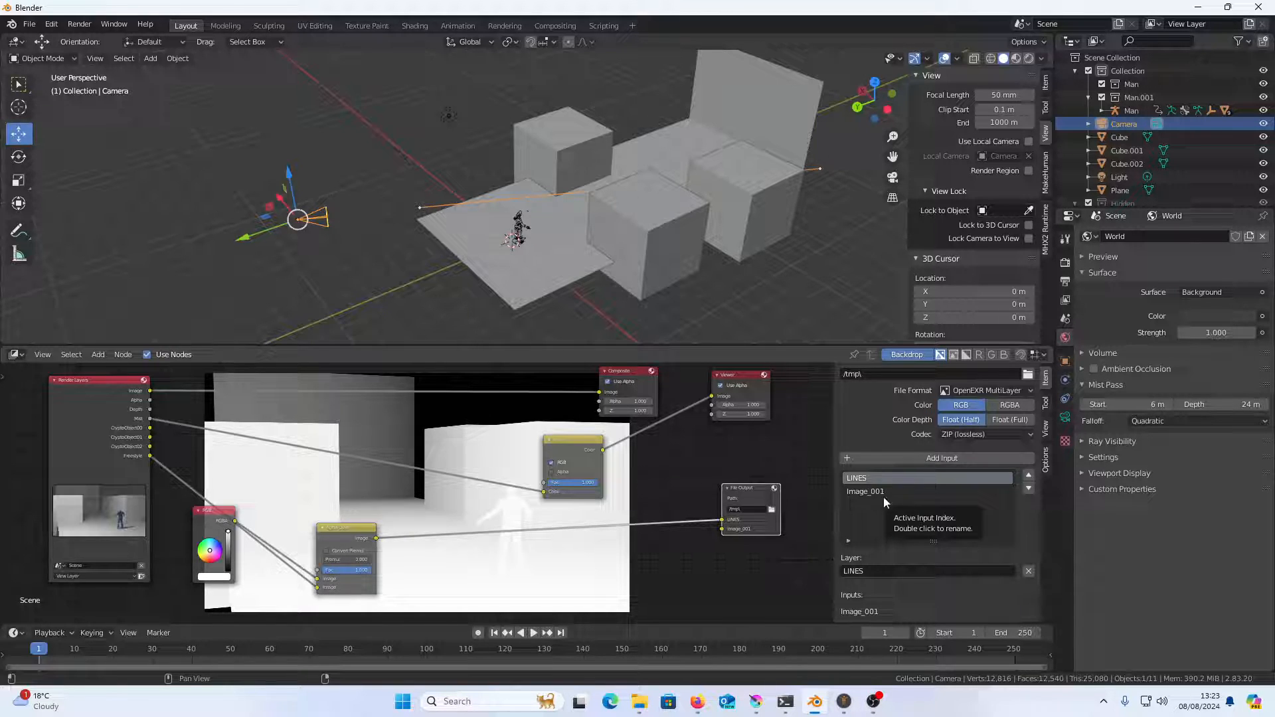
Connect the Invert node's color output to the File Output node's second input and rename that layer to DEPTH
{"action": "left_click_drag", "start_coordinate": [602, 450], "coordinate": [723, 530]}
{"action": "left_click", "coordinate": [752, 492]}
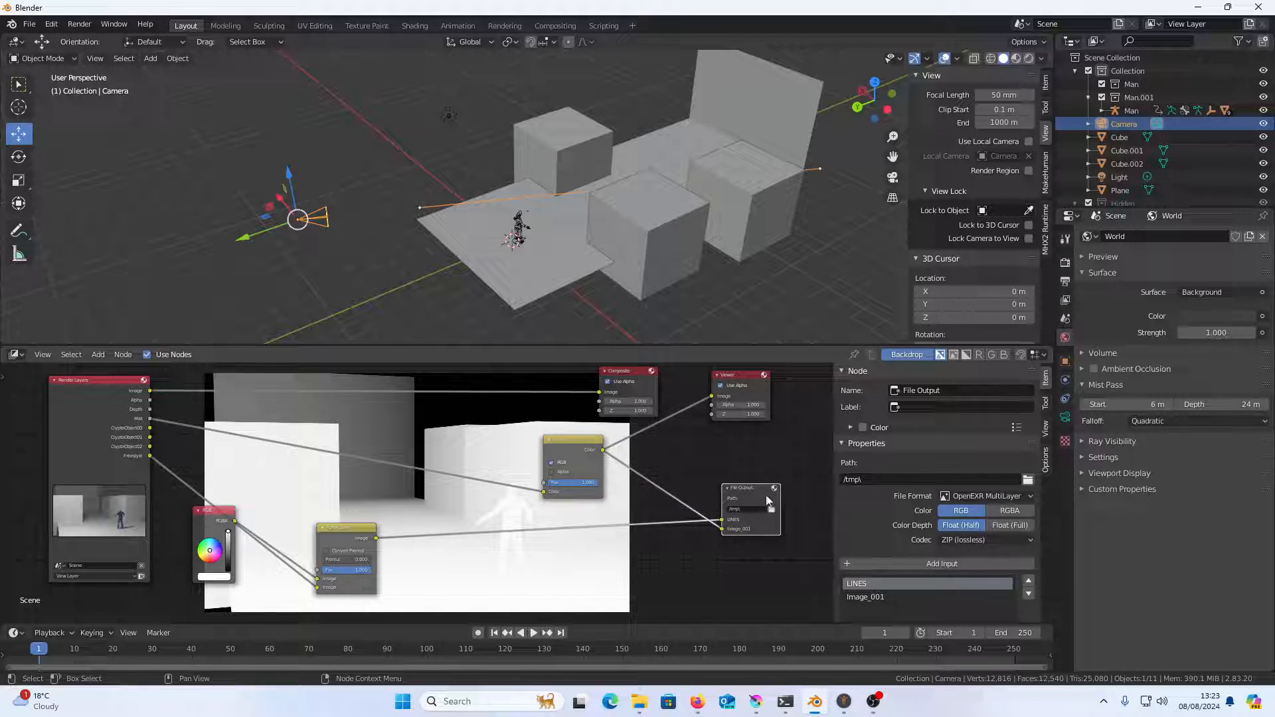
{"action": "left_click", "coordinate": [913, 597]}
{"action": "left_click_drag", "start_coordinate": [1039, 509], "coordinate": [1036, 581]}
{"action": "left_click", "coordinate": [928, 611]}
{"action": "type", "text": "DEPTH"}
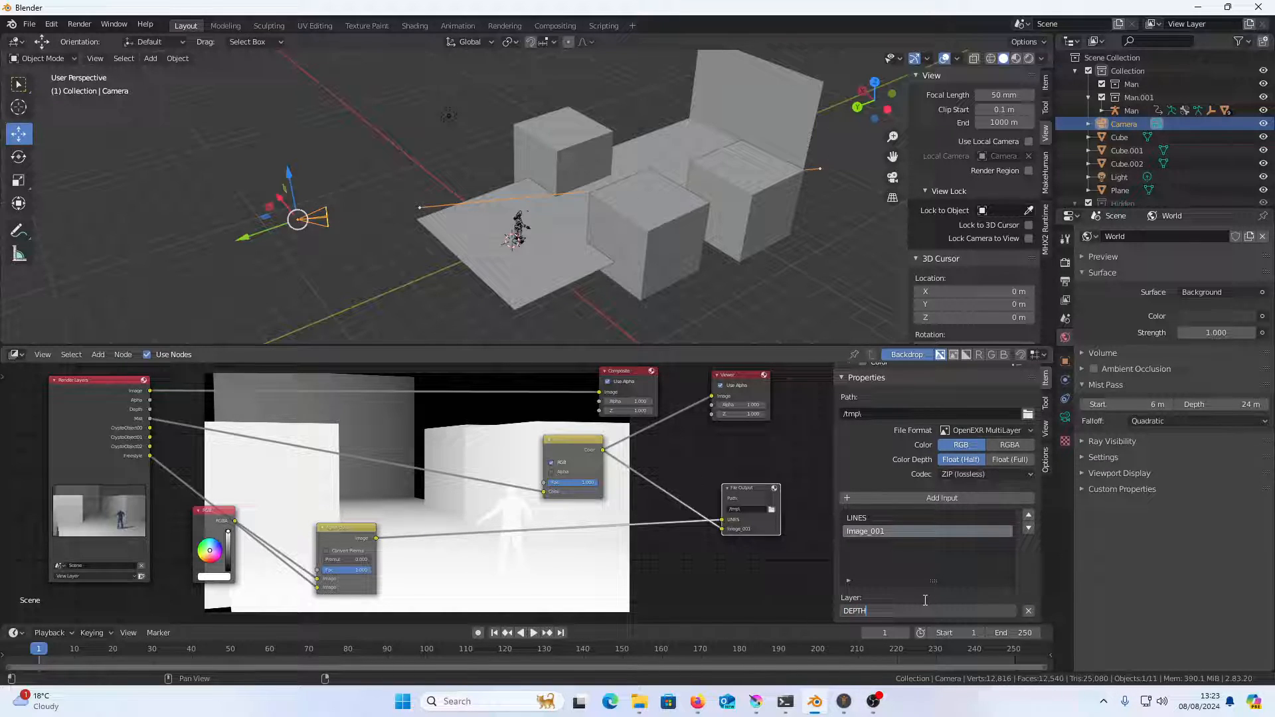
{"action": "key", "text": "Return"}
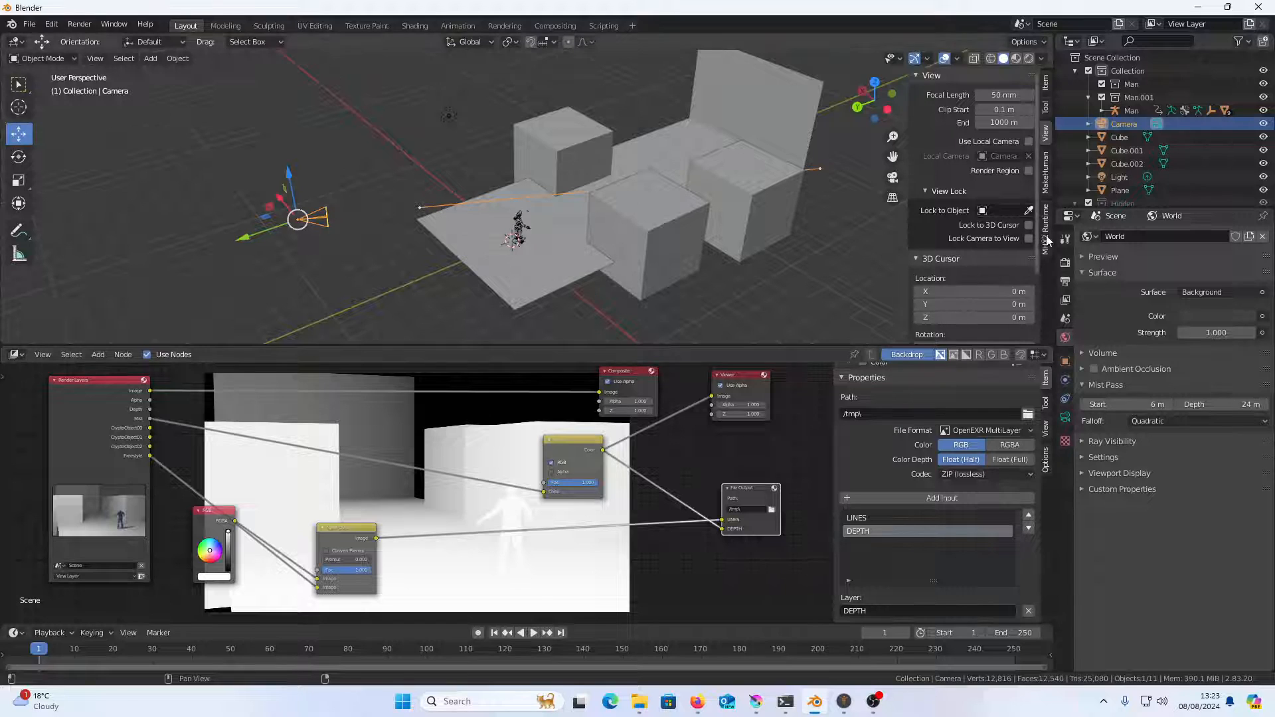
Switch the render engine to Workbench and render the frame with its normal-colored MatCap lighting
{"action": "left_click", "coordinate": [1066, 263]}
{"action": "left_click", "coordinate": [1210, 253]}
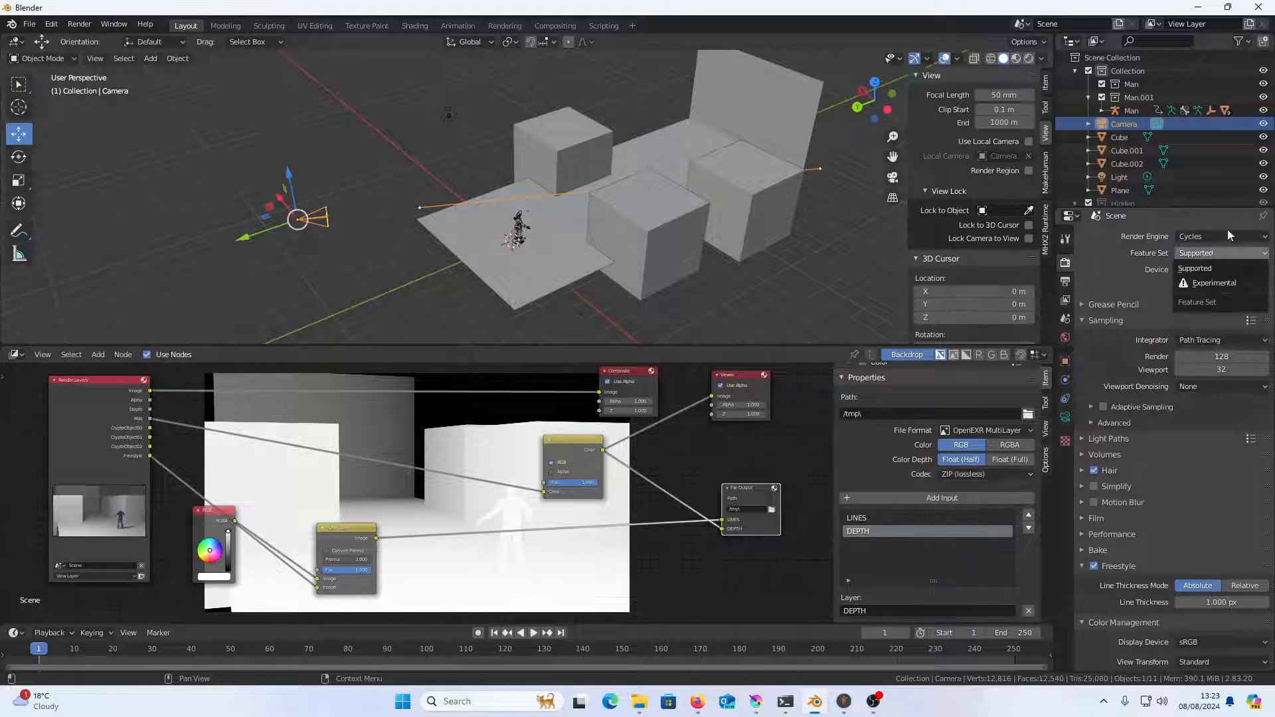
{"action": "left_click", "coordinate": [1215, 236]}
{"action": "left_click", "coordinate": [1217, 266]}
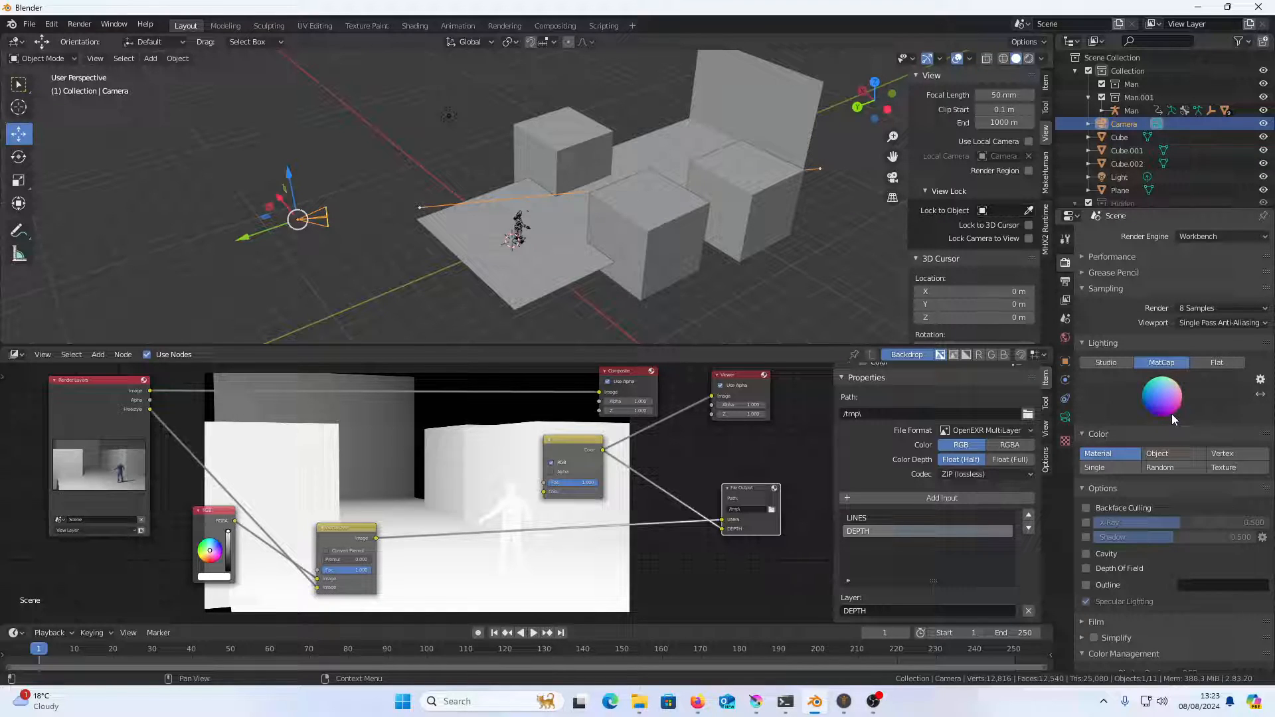
{"action": "left_click", "coordinate": [1217, 237]}
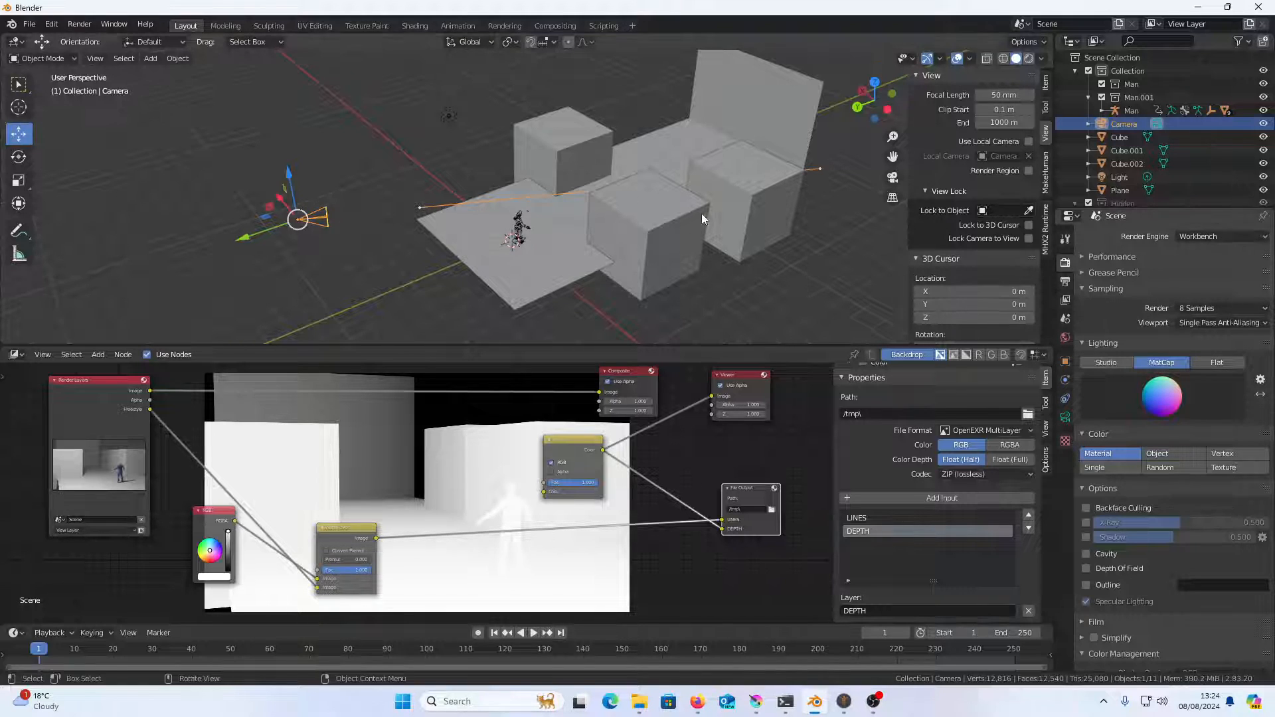
{"action": "key", "text": "F12"}
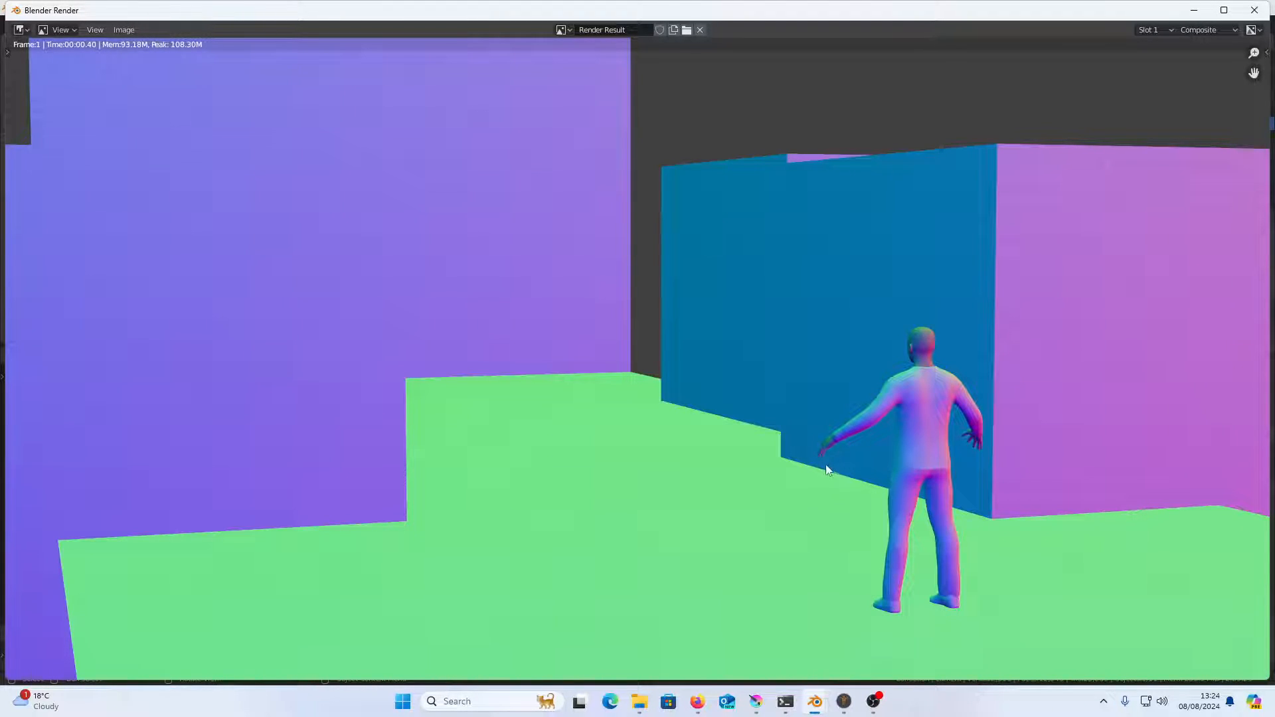
Save the render as NORMAL.png in the desktop YOUTUBE folder with RGB color, and close the render window
{"action": "left_click", "coordinate": [124, 29]}
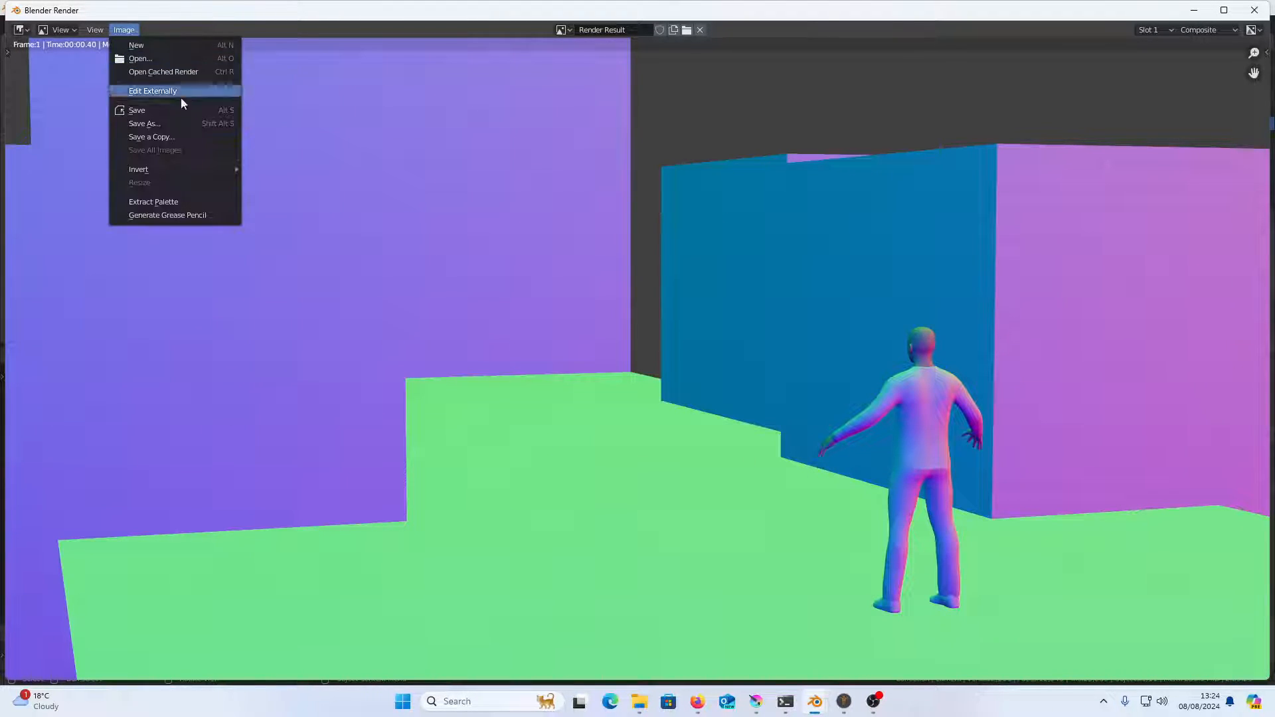
{"action": "left_click", "coordinate": [182, 121]}
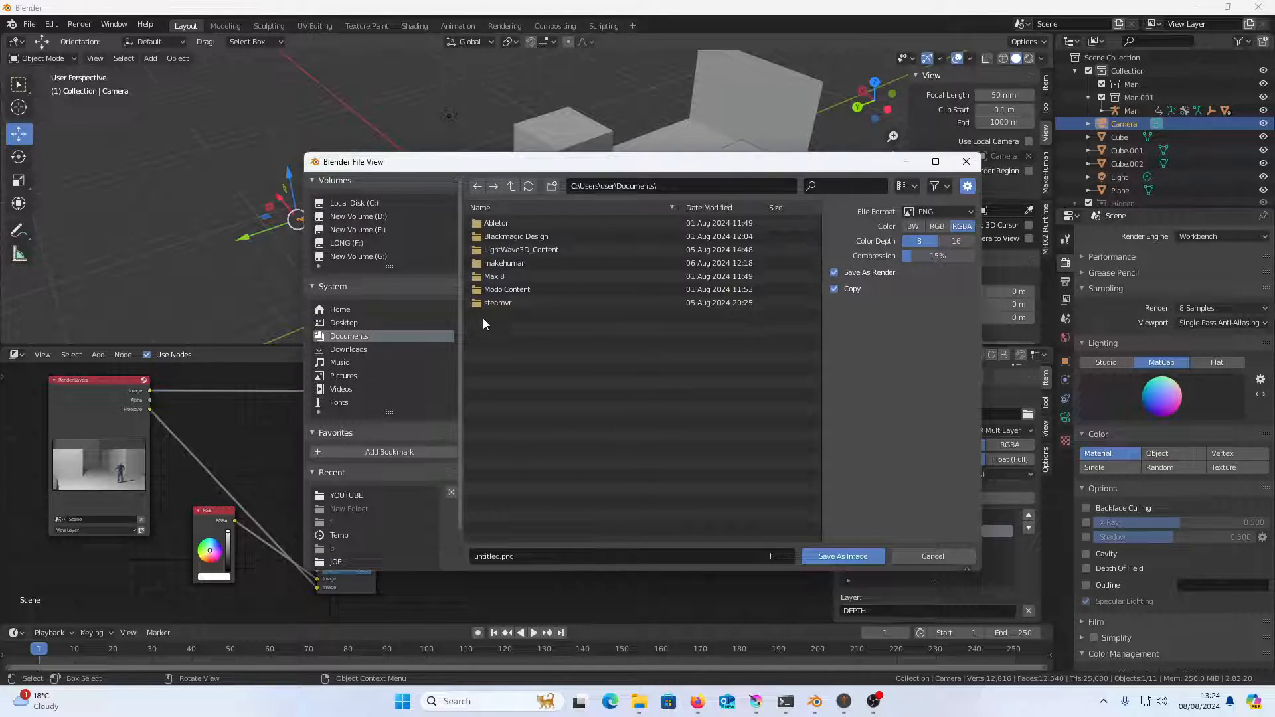
{"action": "left_click", "coordinate": [396, 495]}
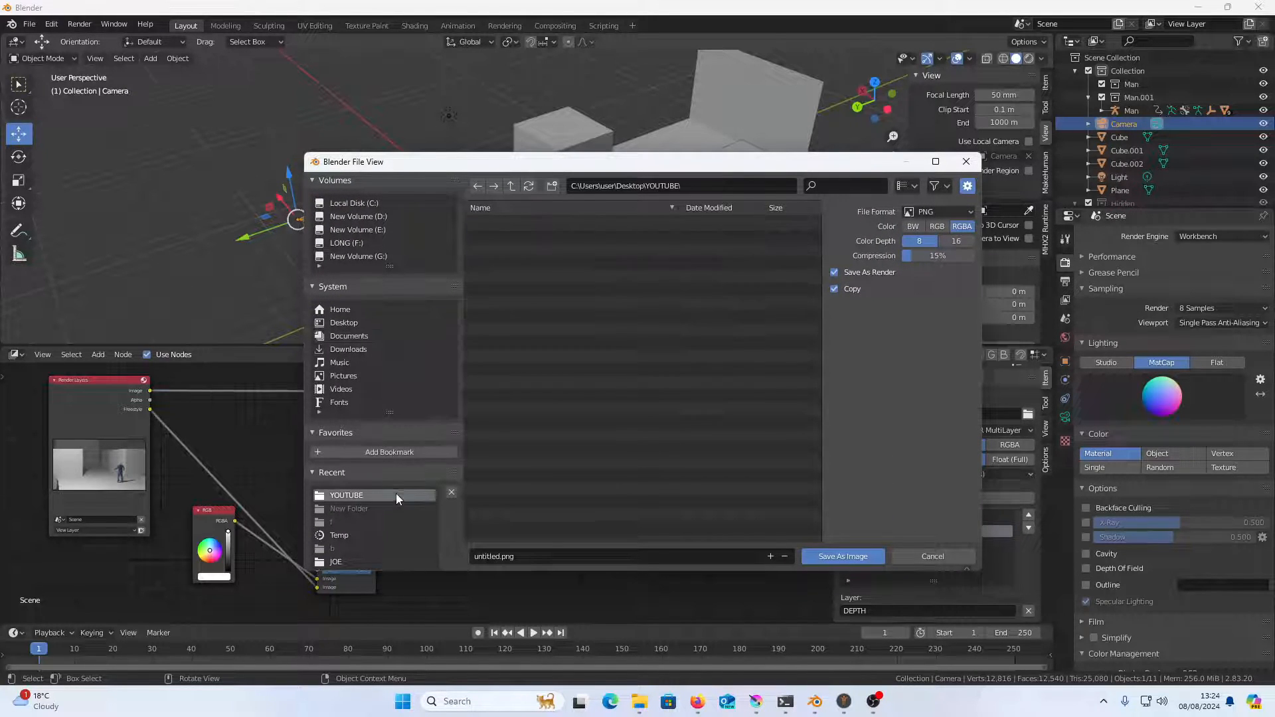
{"action": "left_click", "coordinate": [505, 558]}
{"action": "left_click_drag", "start_coordinate": [494, 556], "coordinate": [437, 552]}
{"action": "type", "text": "NORM"}
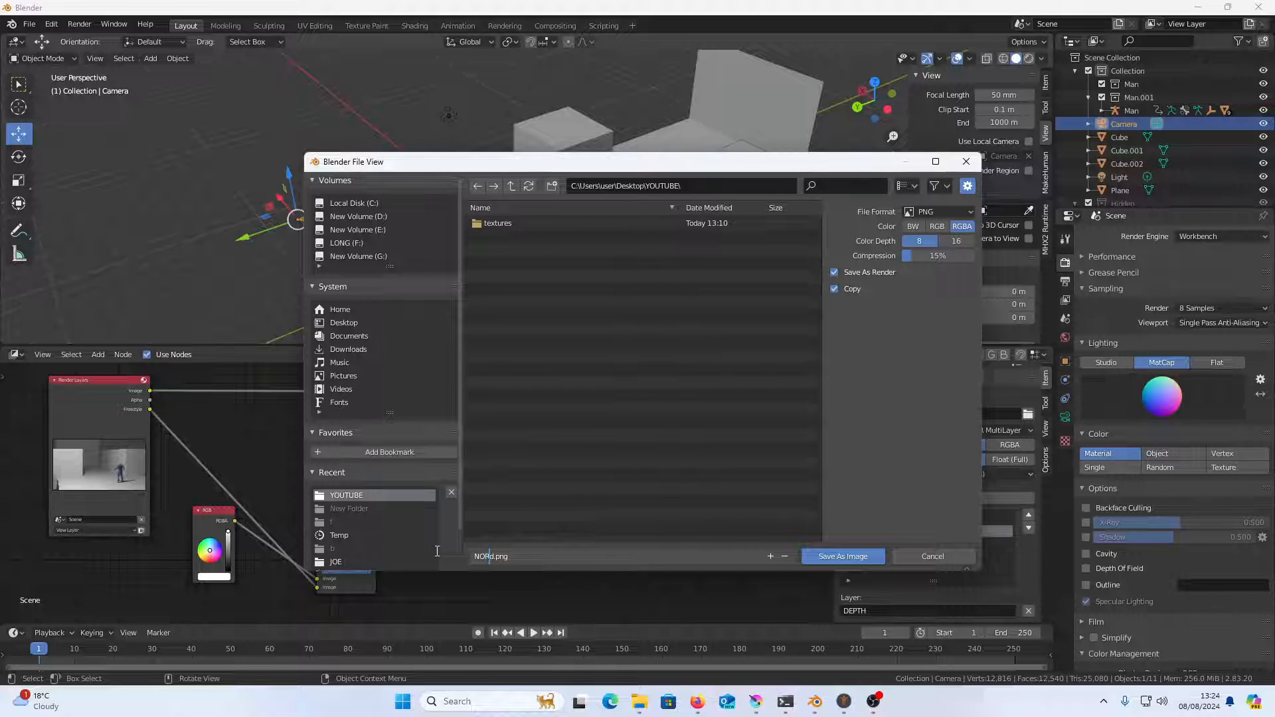
{"action": "type", "text": "AL"}
{"action": "left_click", "coordinate": [939, 227]}
{"action": "left_click", "coordinate": [939, 227]}
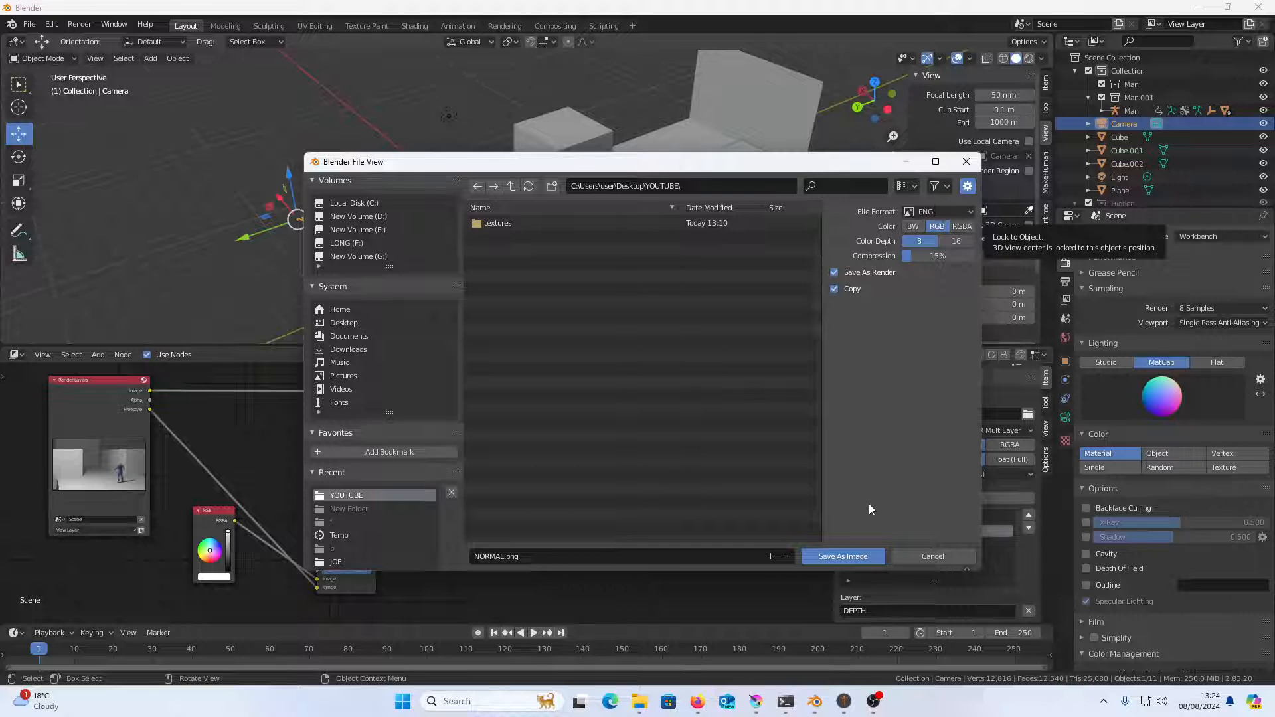
{"action": "left_click", "coordinate": [843, 556]}
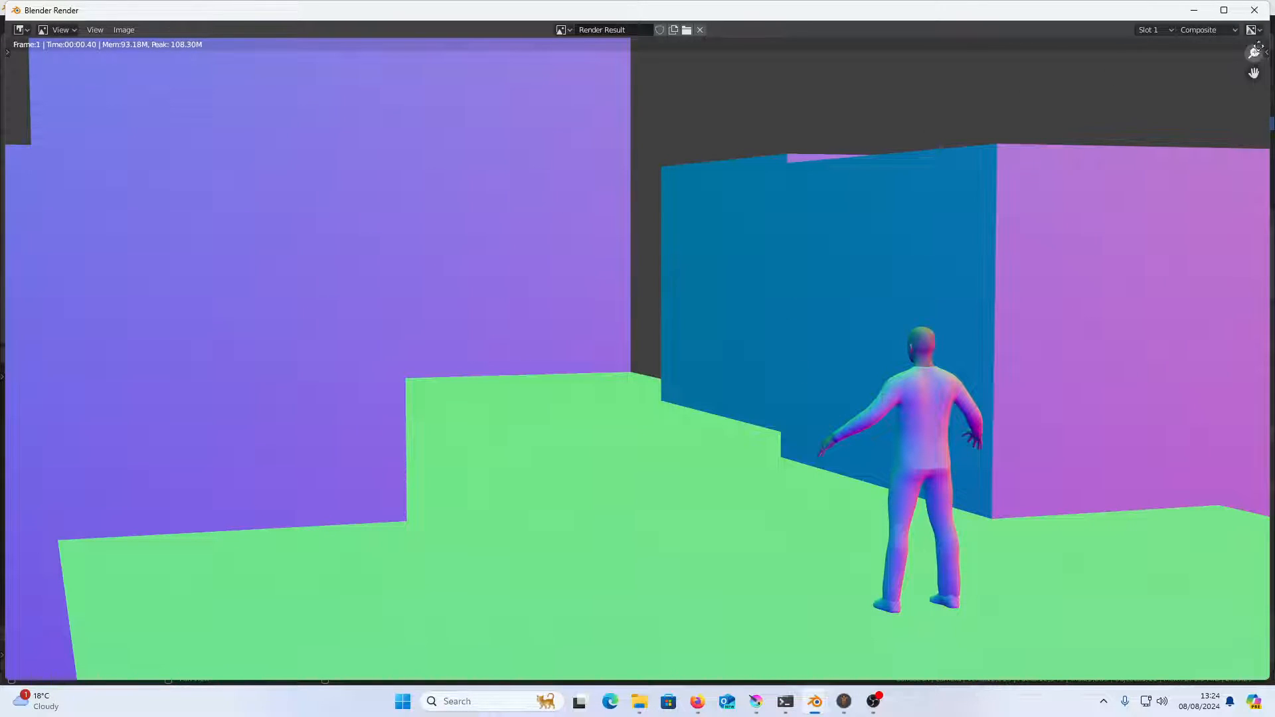
{"action": "left_click", "coordinate": [1254, 10]}
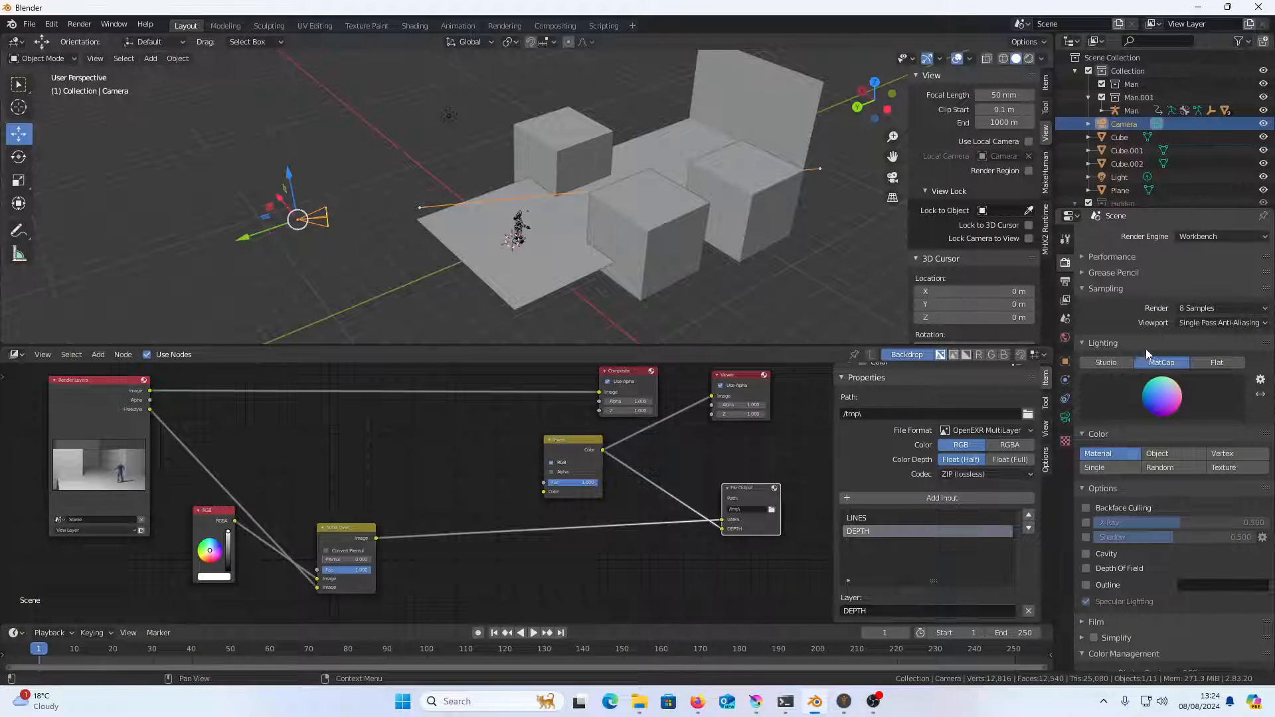
Set the render engine back to Cycles and check the scene's output dimensions and frame range
{"action": "left_click", "coordinate": [1194, 237]}
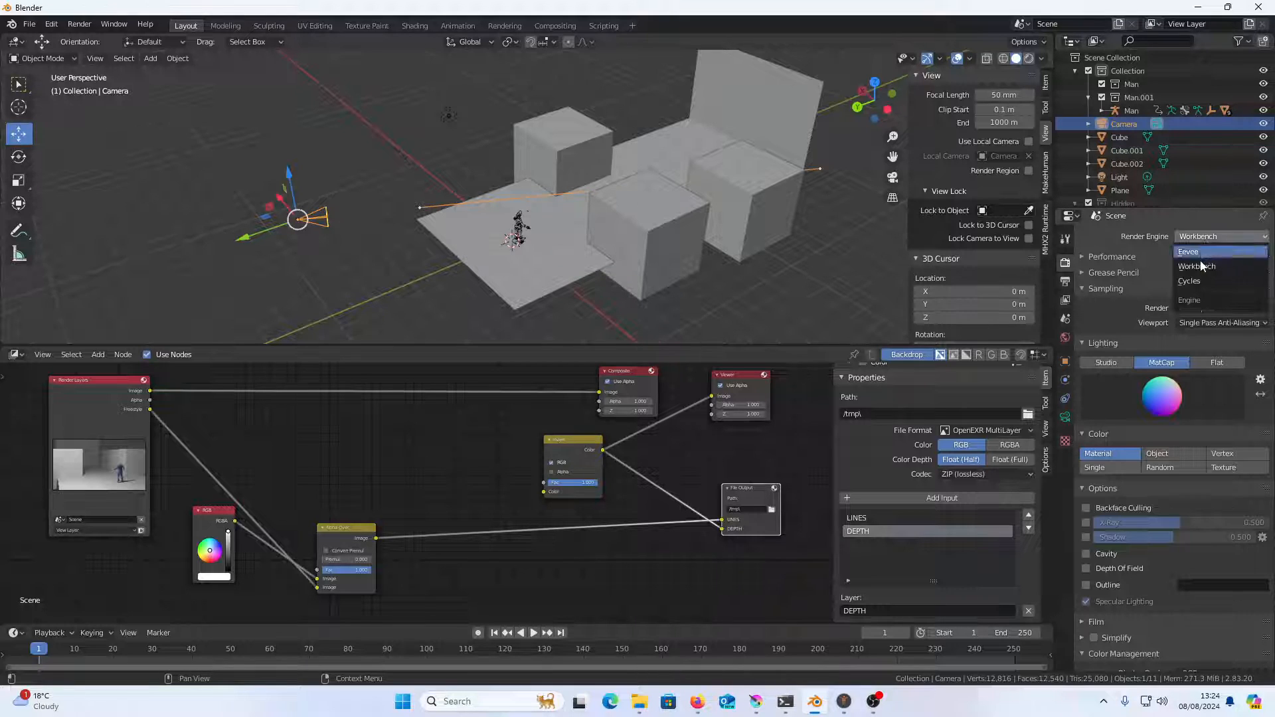
{"action": "left_click", "coordinate": [1198, 282]}
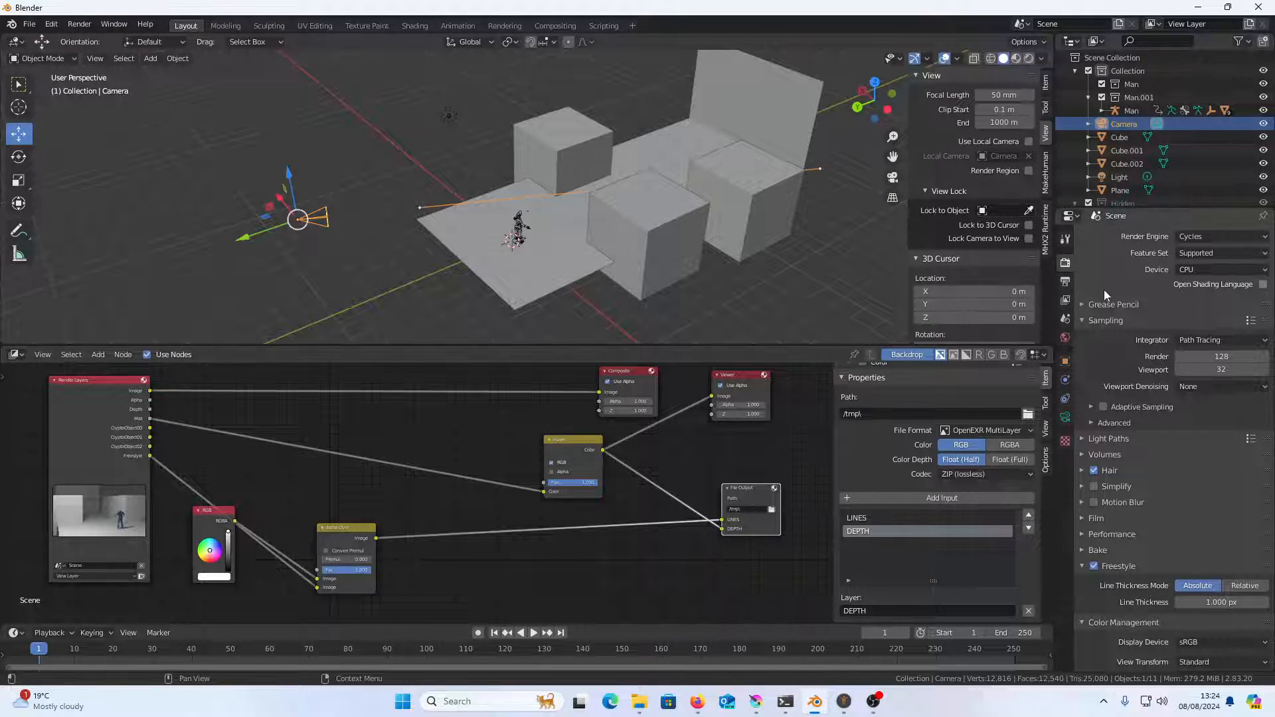
{"action": "left_click", "coordinate": [1065, 281]}
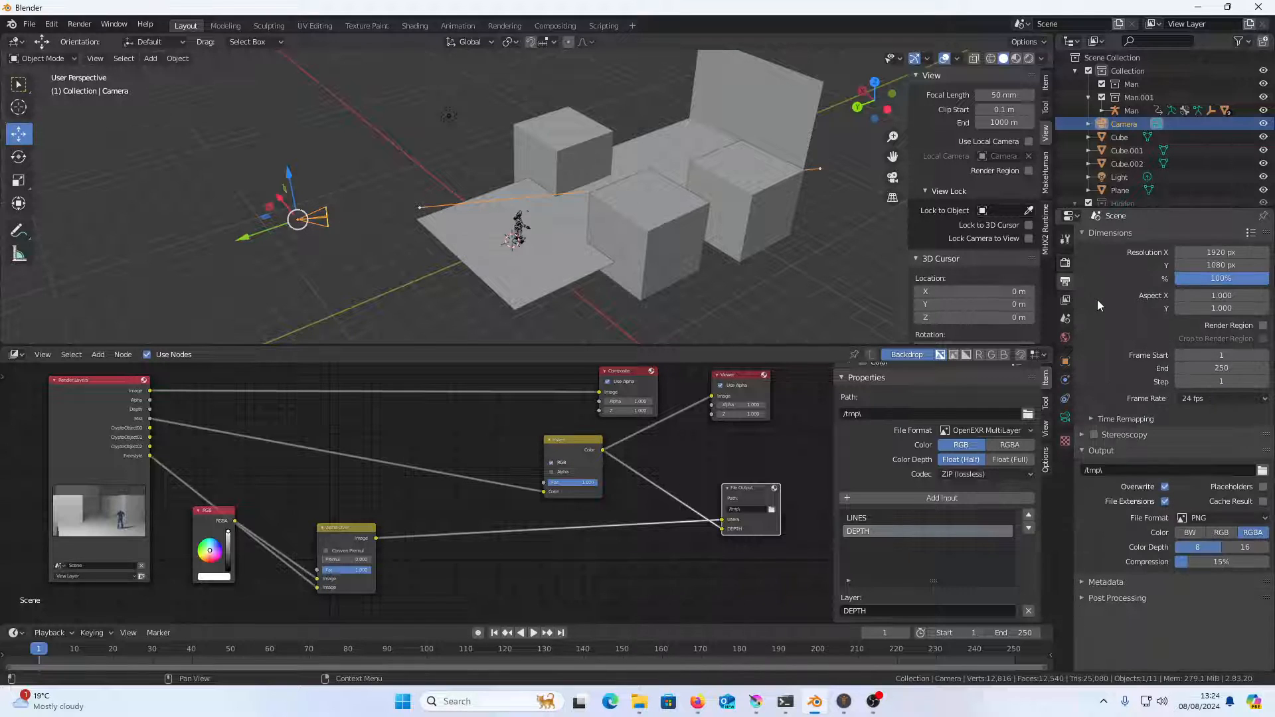
{"action": "left_click_drag", "start_coordinate": [1217, 368], "coordinate": [1216, 367]}
{"action": "left_click", "coordinate": [1066, 264]}
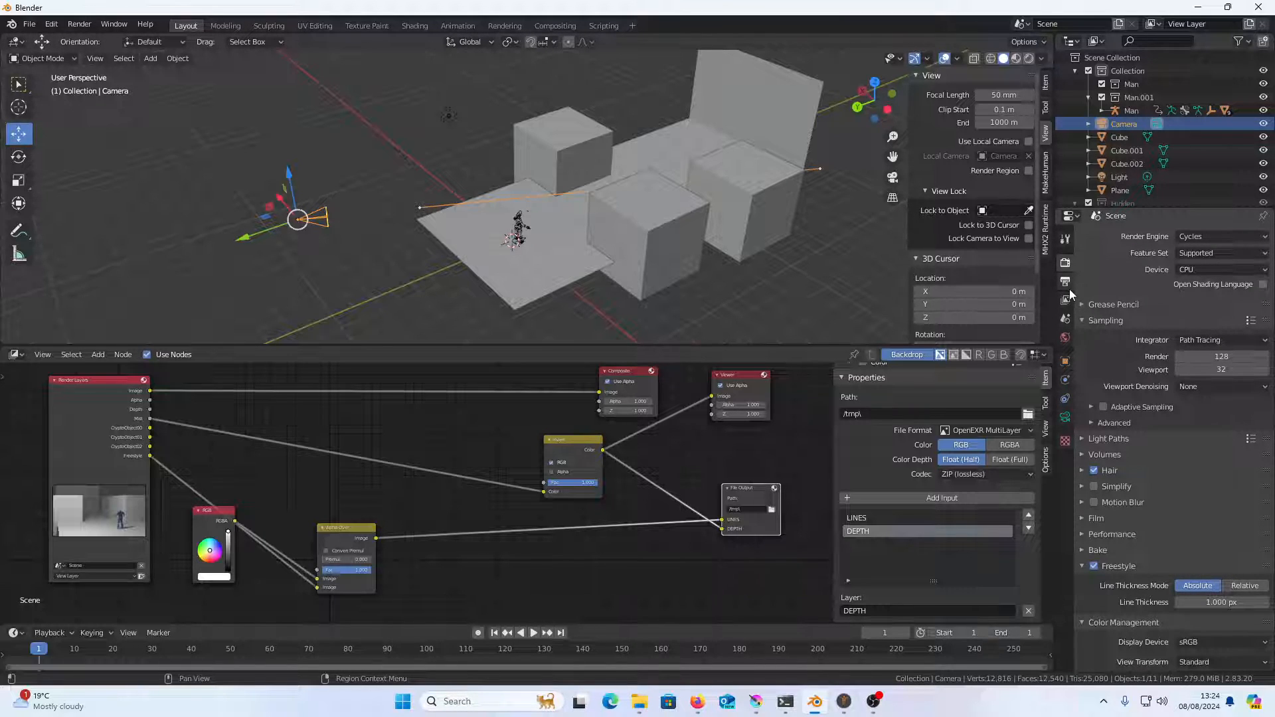
Set the File Output node's path to the YOUTUBE folder on the desktop
{"action": "left_click", "coordinate": [772, 511]}
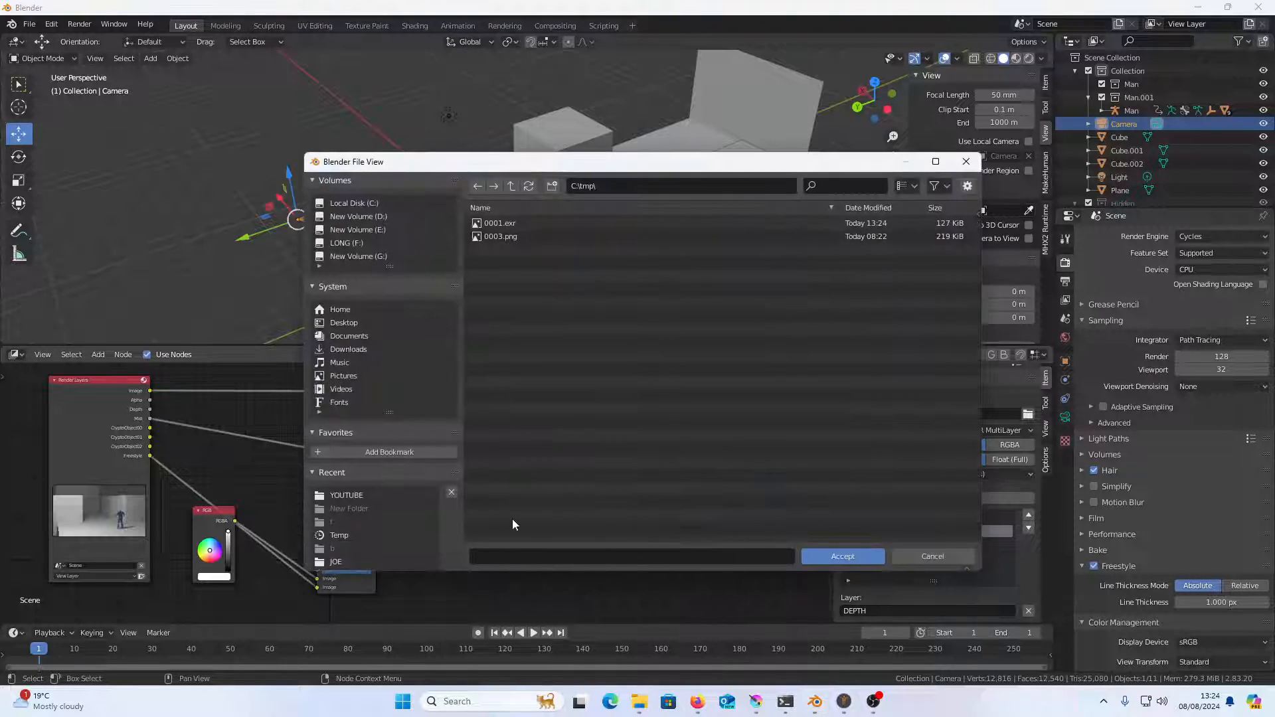
{"action": "left_click", "coordinate": [372, 494]}
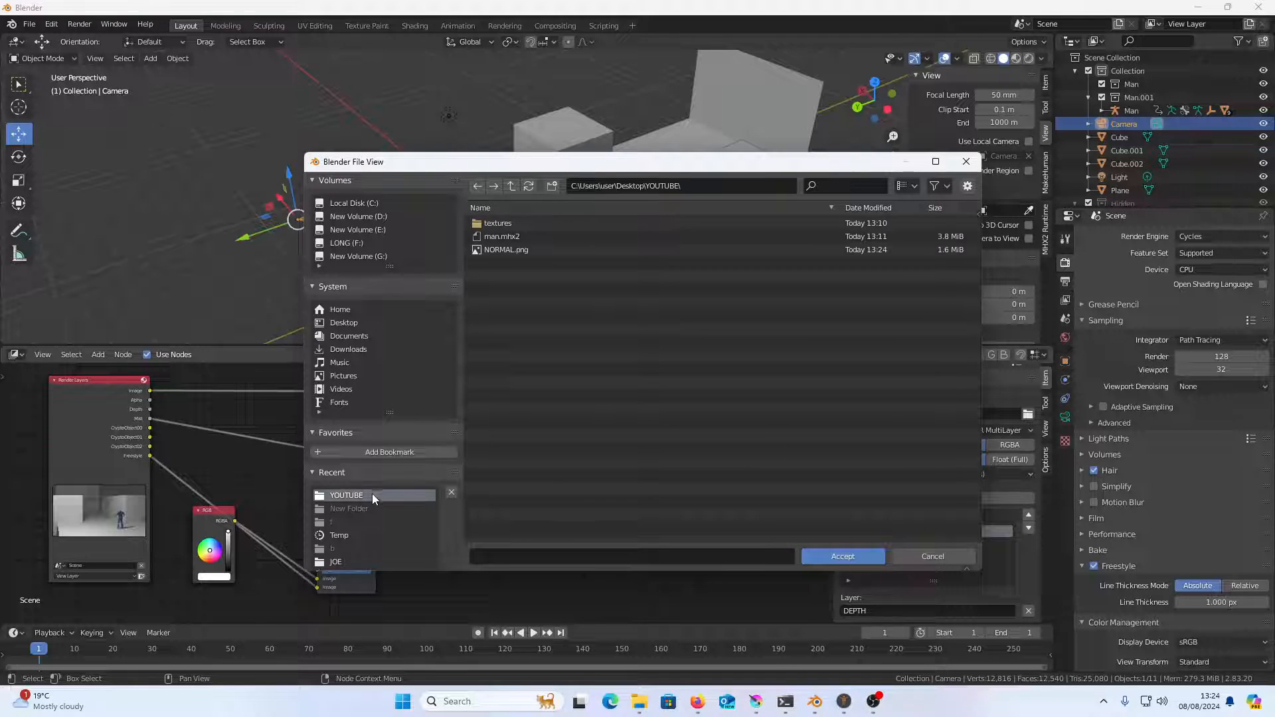
{"action": "left_click", "coordinate": [838, 555]}
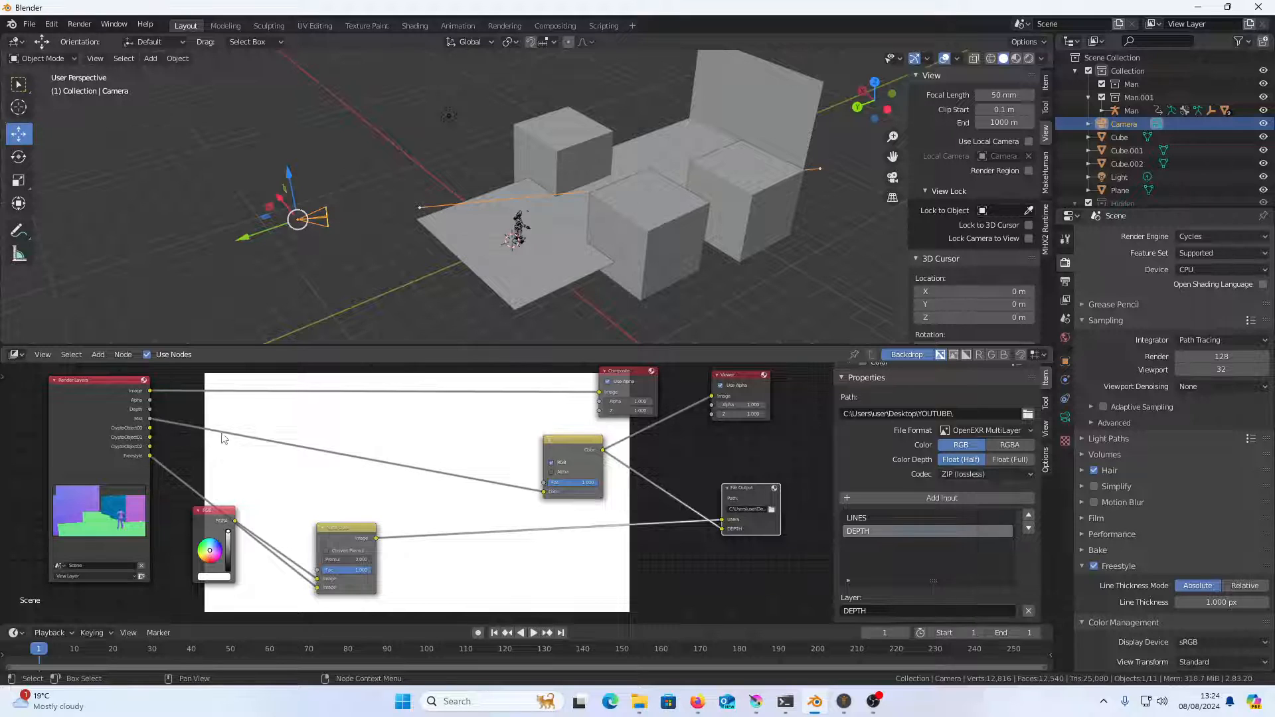
Connect the Render Layers node's CryptoObject00, CryptoObject01 and CryptoObject02 outputs in turn to the Viewer node, and render the frame
{"action": "left_click_drag", "start_coordinate": [150, 428], "coordinate": [711, 396]}
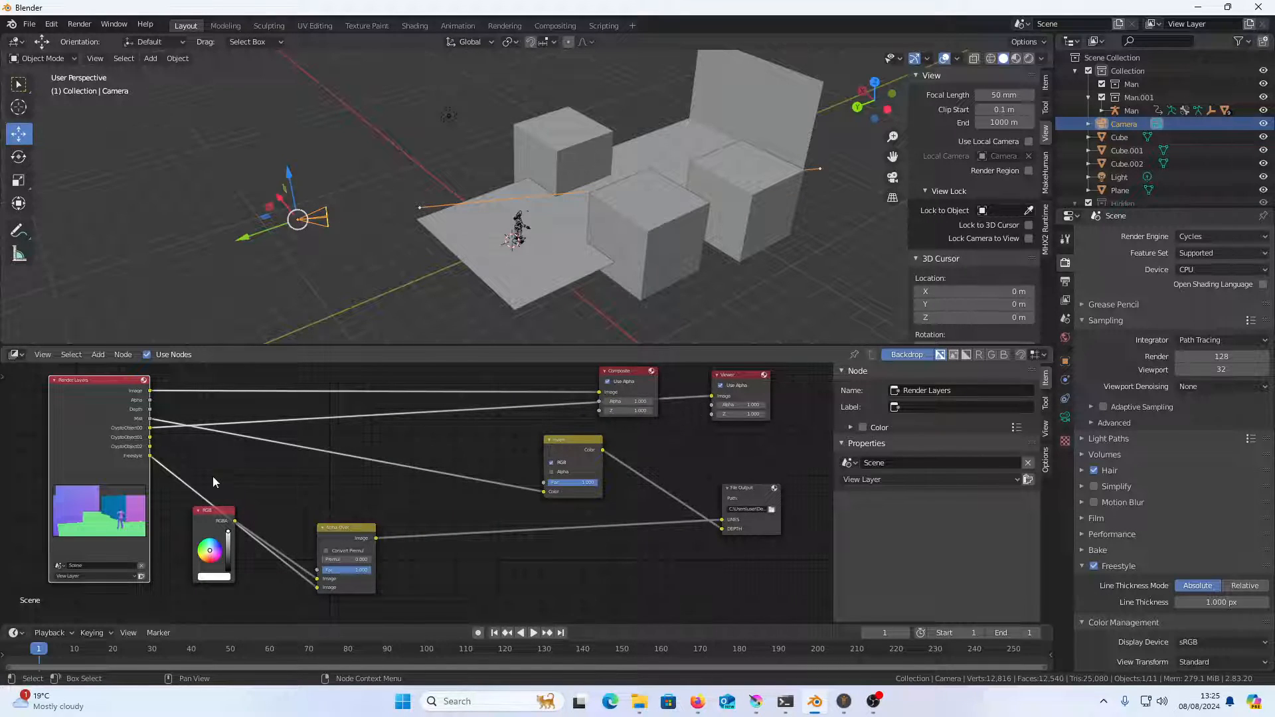
{"action": "left_click_drag", "start_coordinate": [150, 438], "coordinate": [714, 398]}
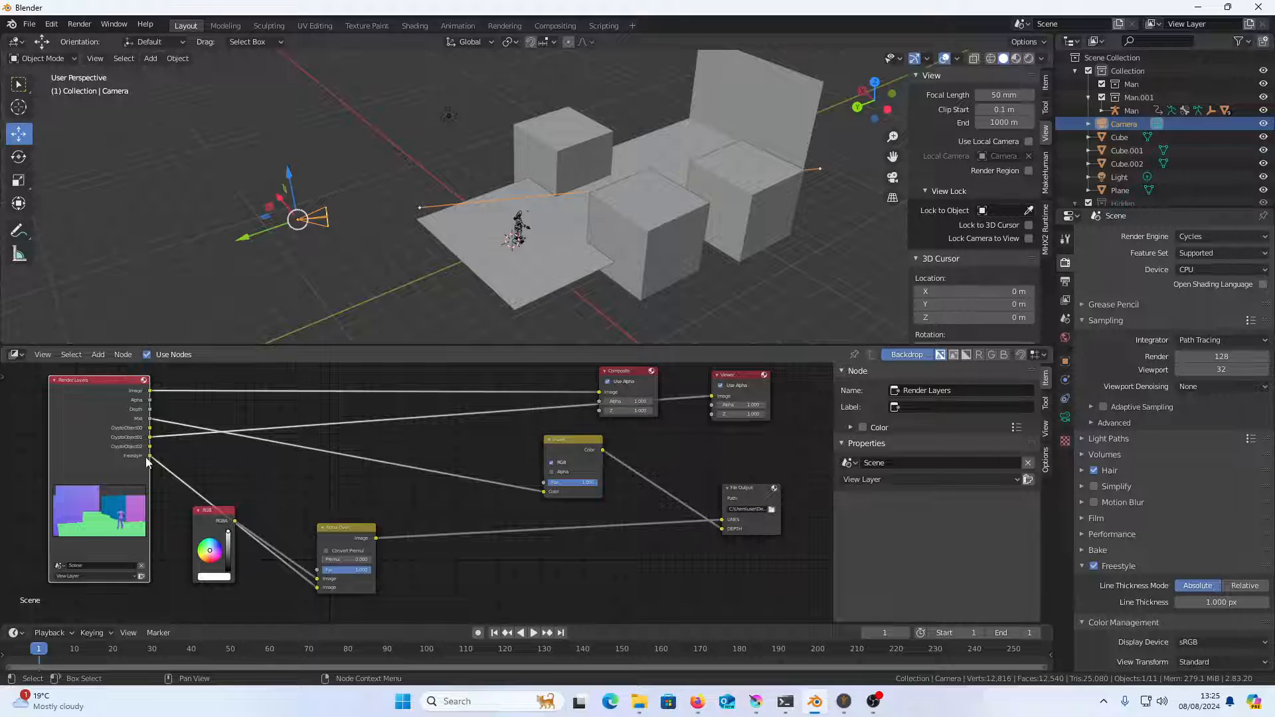
{"action": "left_click_drag", "start_coordinate": [150, 446], "coordinate": [711, 397]}
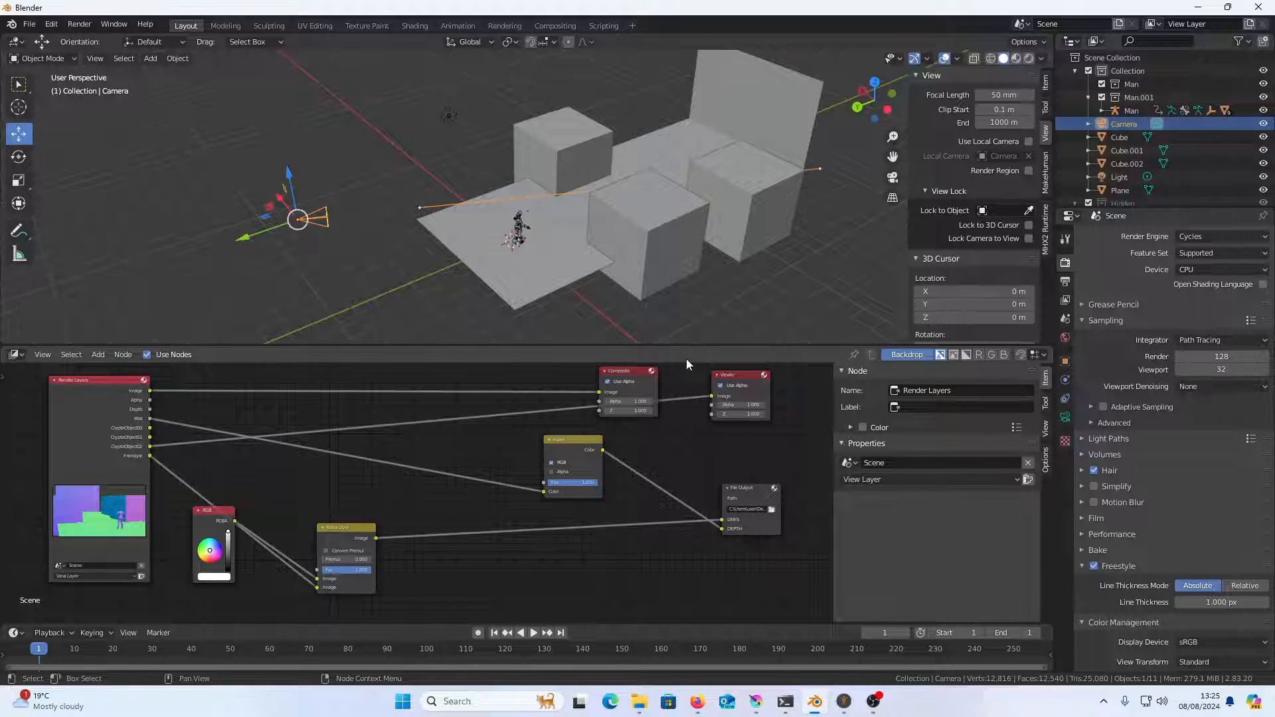
{"action": "key", "text": "F12"}
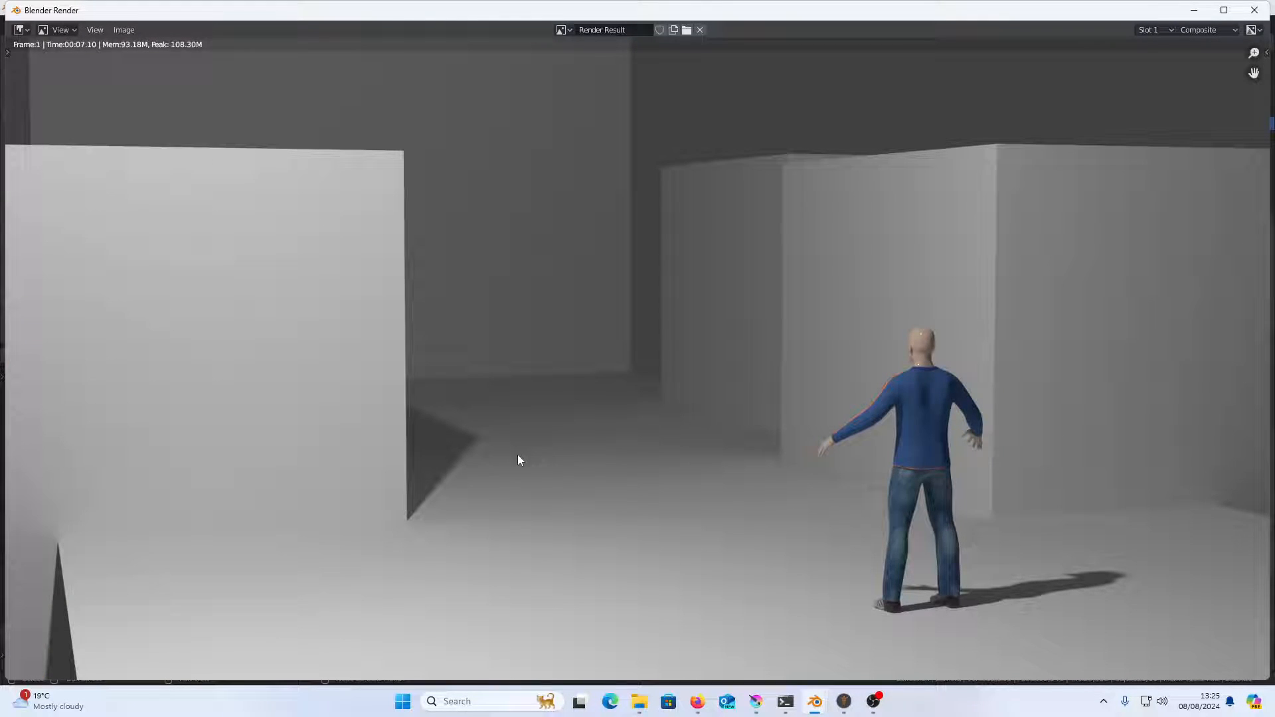
View the View Layer's CryptoObject00, CryptoObject01 and CryptoObject02 passes in the render result, and close the render window
{"action": "left_click", "coordinate": [1218, 30]}
{"action": "left_click", "coordinate": [1204, 62]}
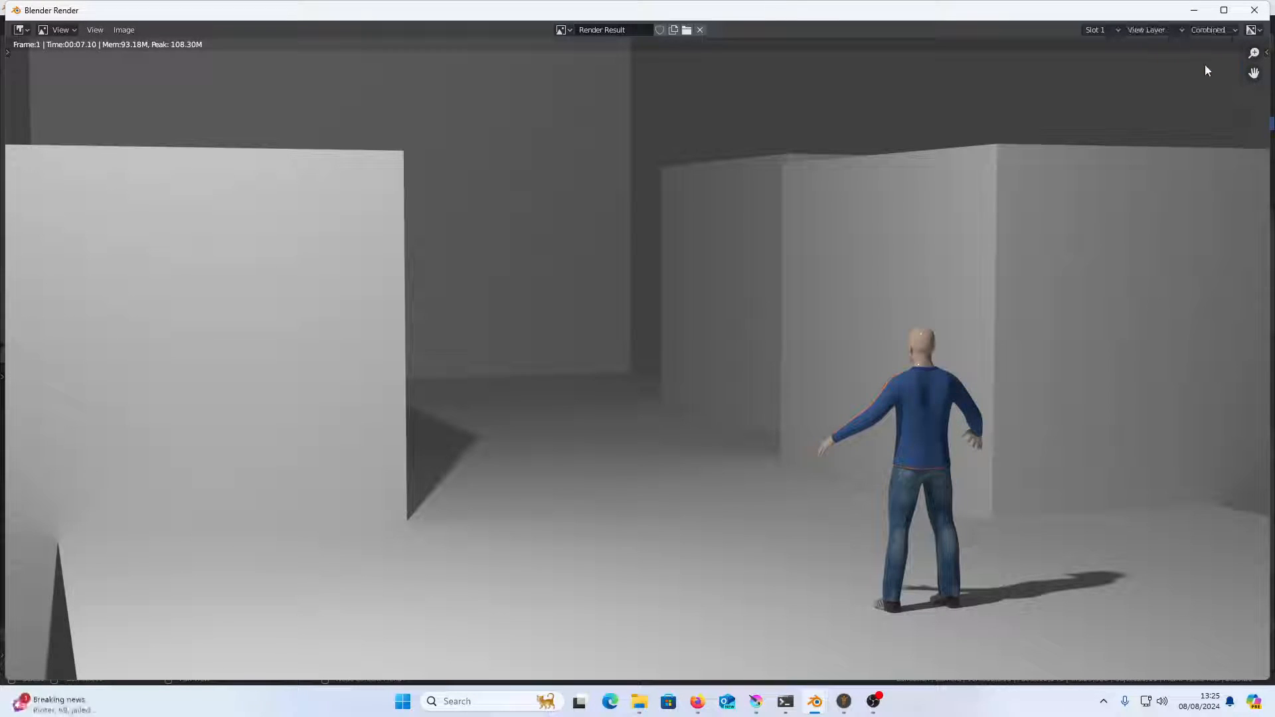
{"action": "left_click", "coordinate": [1210, 30]}
{"action": "left_click", "coordinate": [1200, 109]}
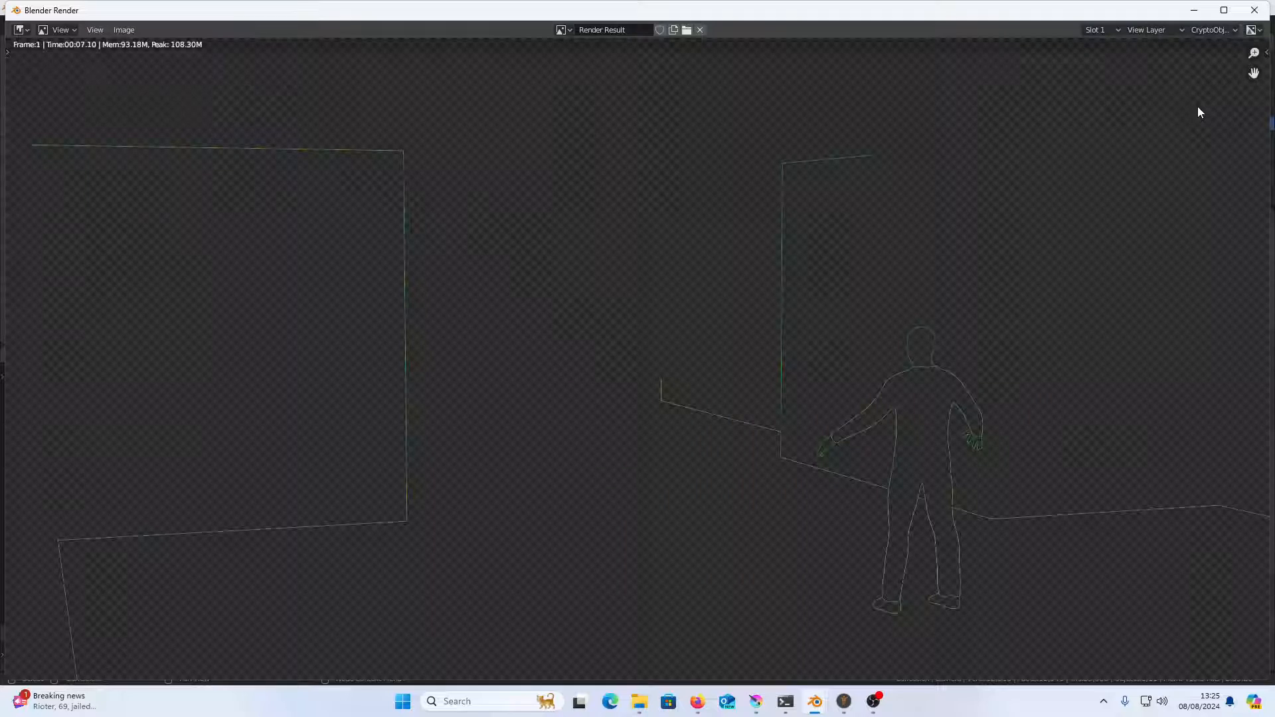
{"action": "left_click", "coordinate": [1212, 30]}
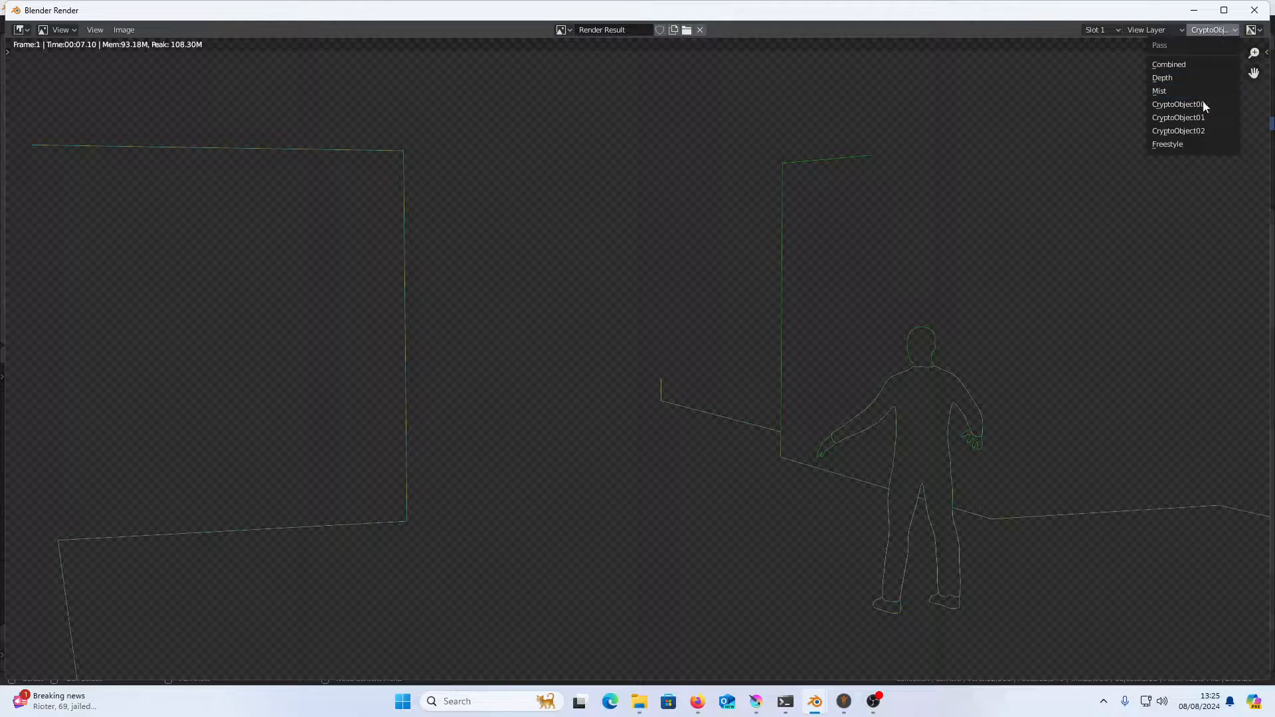
{"action": "left_click", "coordinate": [1202, 118]}
{"action": "left_click", "coordinate": [1215, 32]}
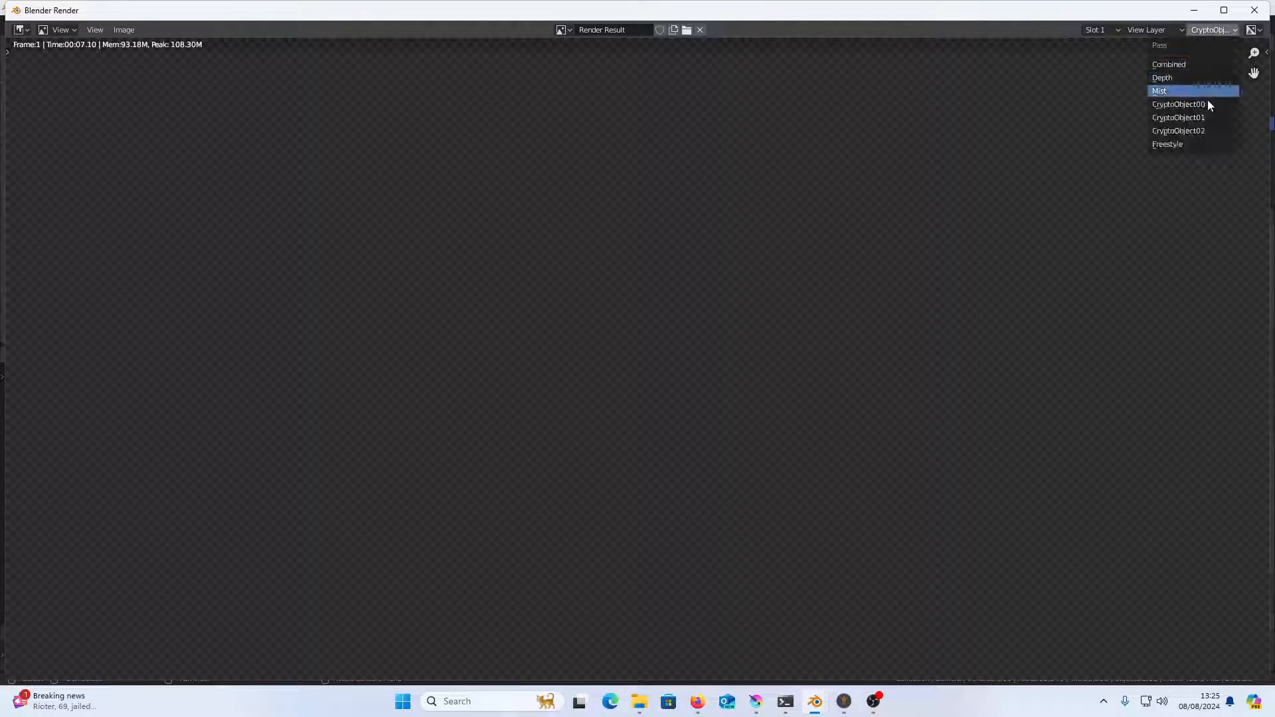
{"action": "left_click", "coordinate": [1209, 127]}
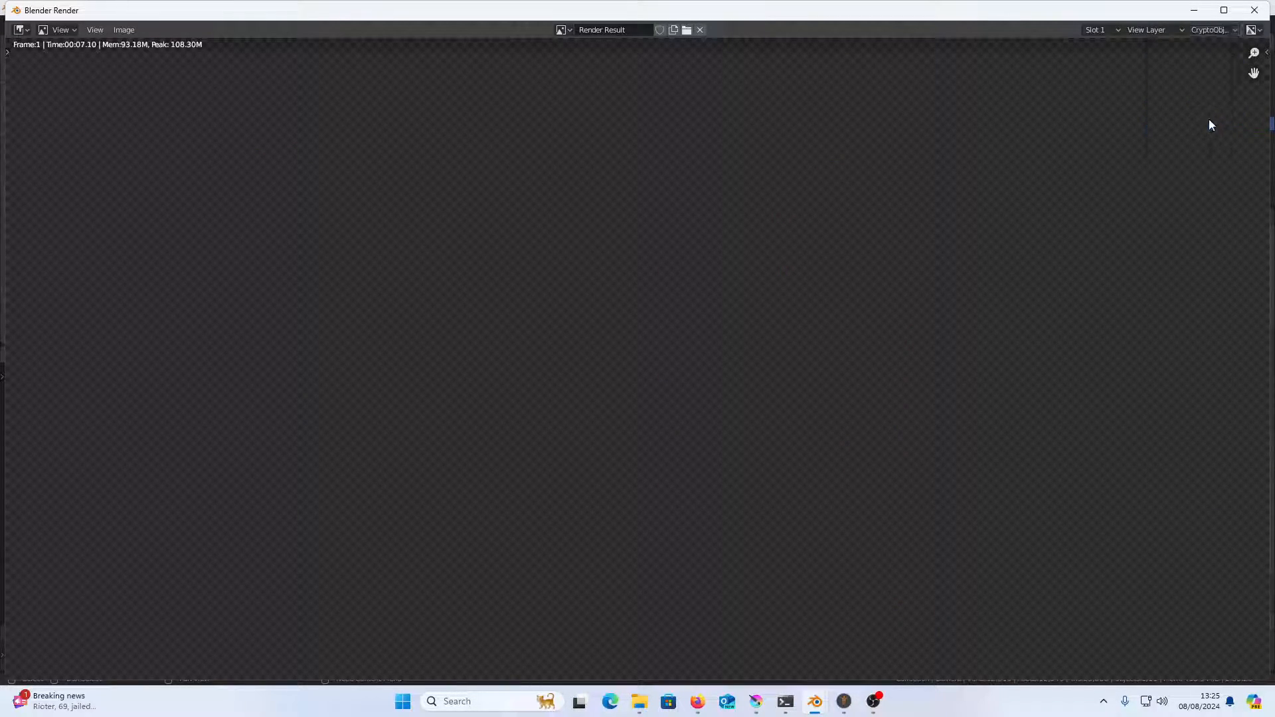
{"action": "left_click", "coordinate": [1254, 10]}
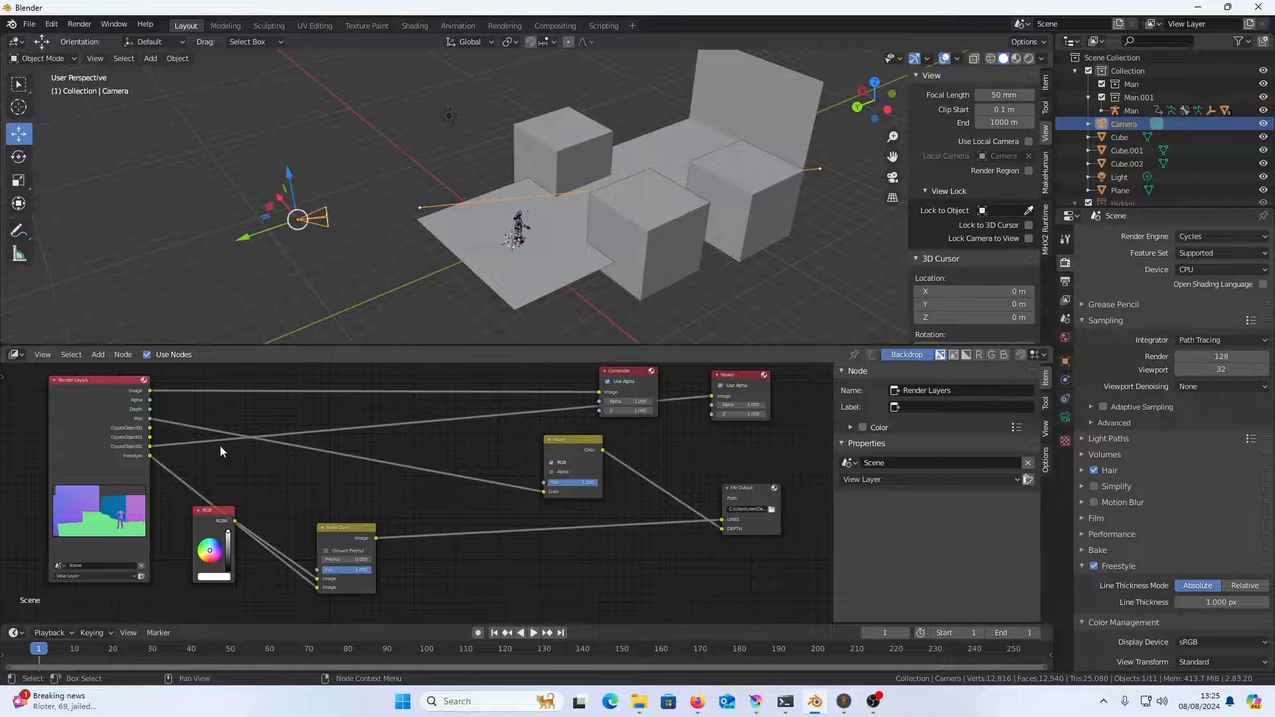
Disconnect the Render Layers link from the Viewer node and render the animation
{"action": "left_click_drag", "start_coordinate": [712, 397], "coordinate": [684, 426]}
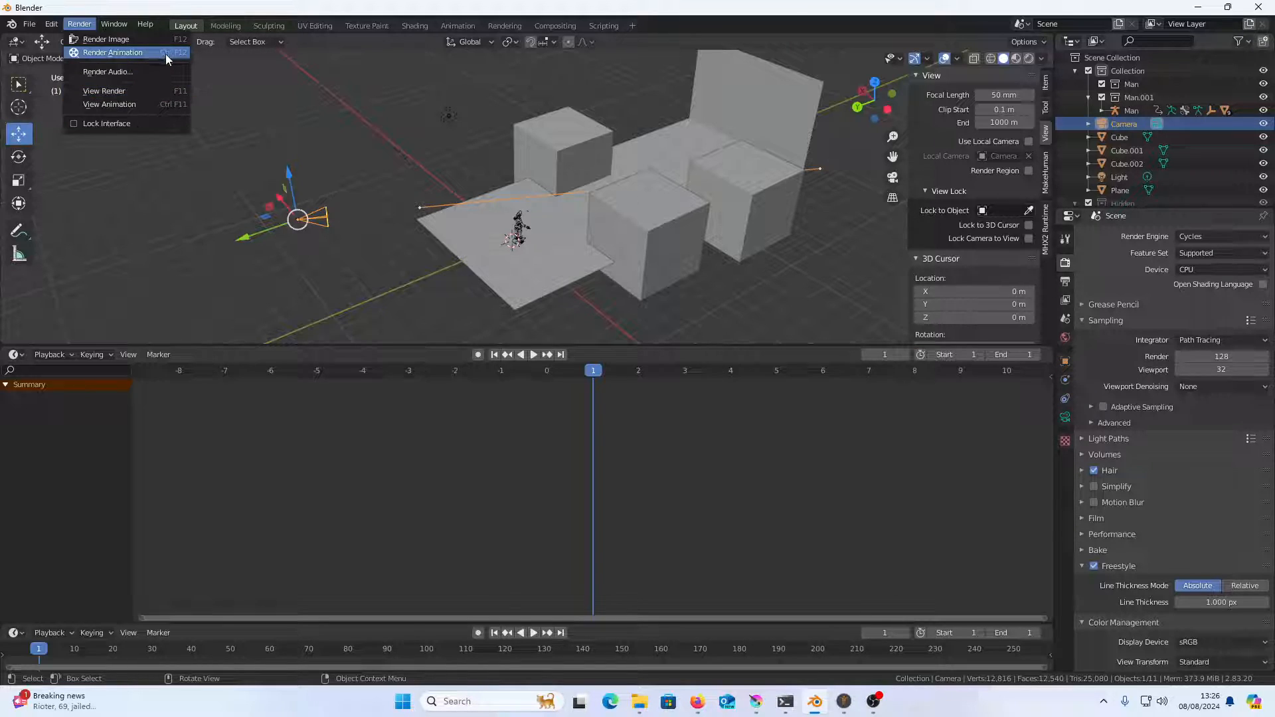
{"action": "left_click", "coordinate": [165, 54]}
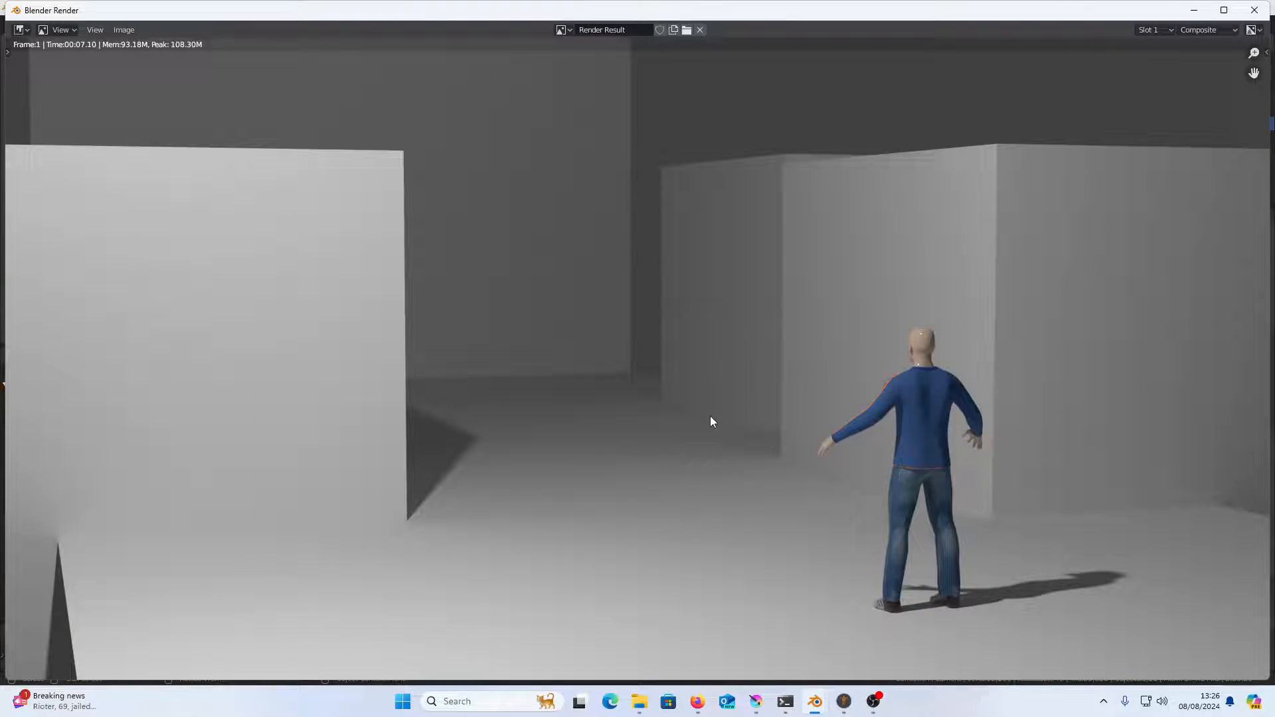
Switch to Krita, widen the canvas area, open 0001.exr from the desktop YOUTUBE folder, and enlarge the Layers docker
{"action": "left_click", "coordinate": [756, 702]}
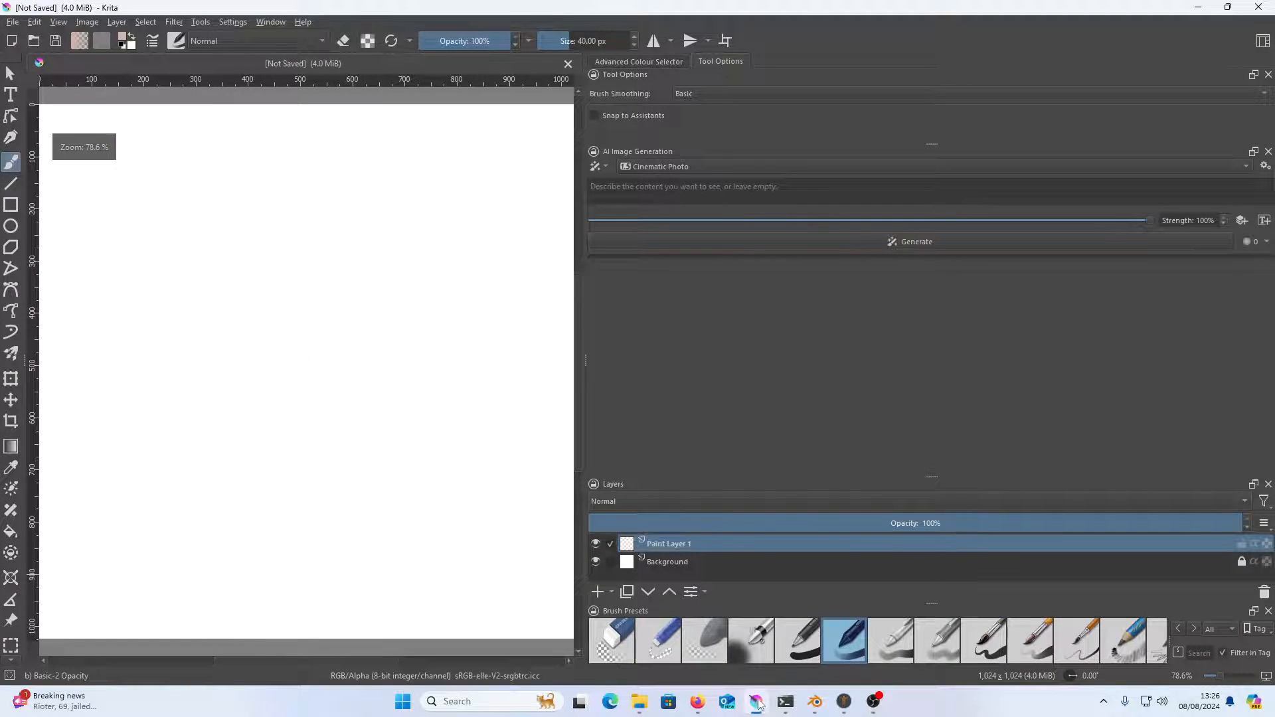
{"action": "left_click_drag", "start_coordinate": [591, 362], "coordinate": [797, 331]}
{"action": "left_click", "coordinate": [13, 22]}
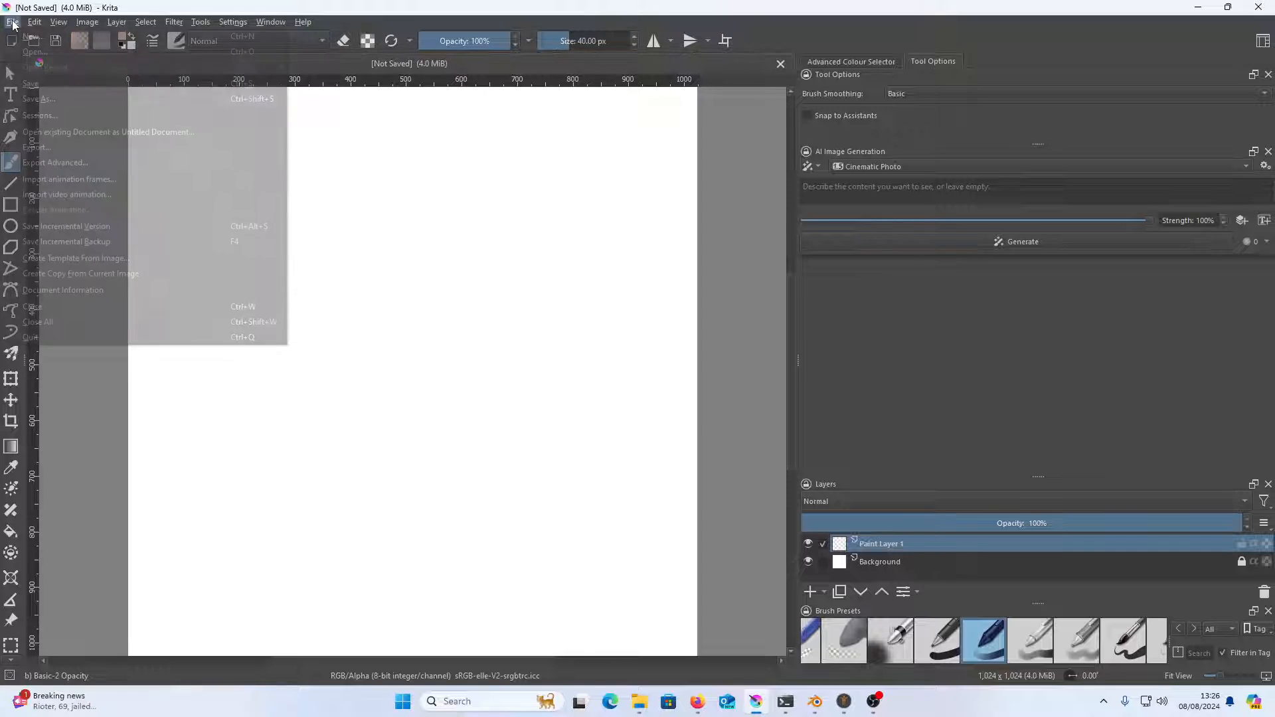
{"action": "left_click", "coordinate": [41, 51]}
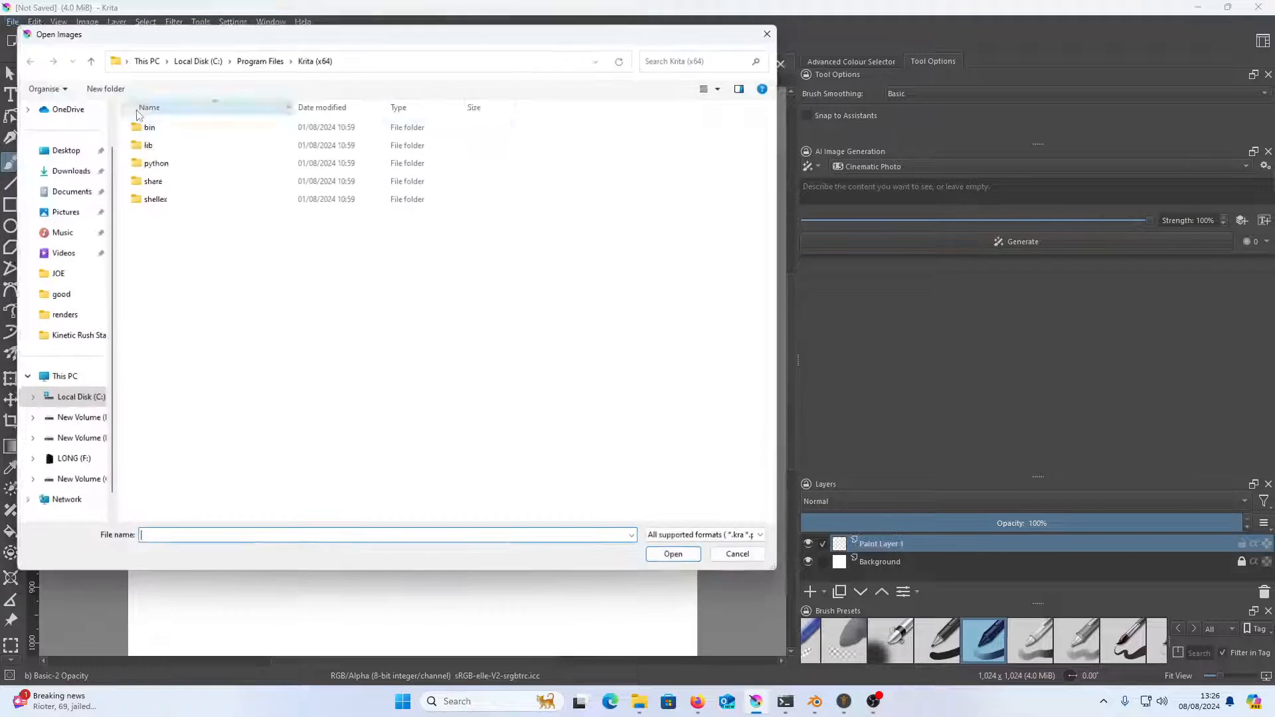
{"action": "left_click", "coordinate": [75, 150]}
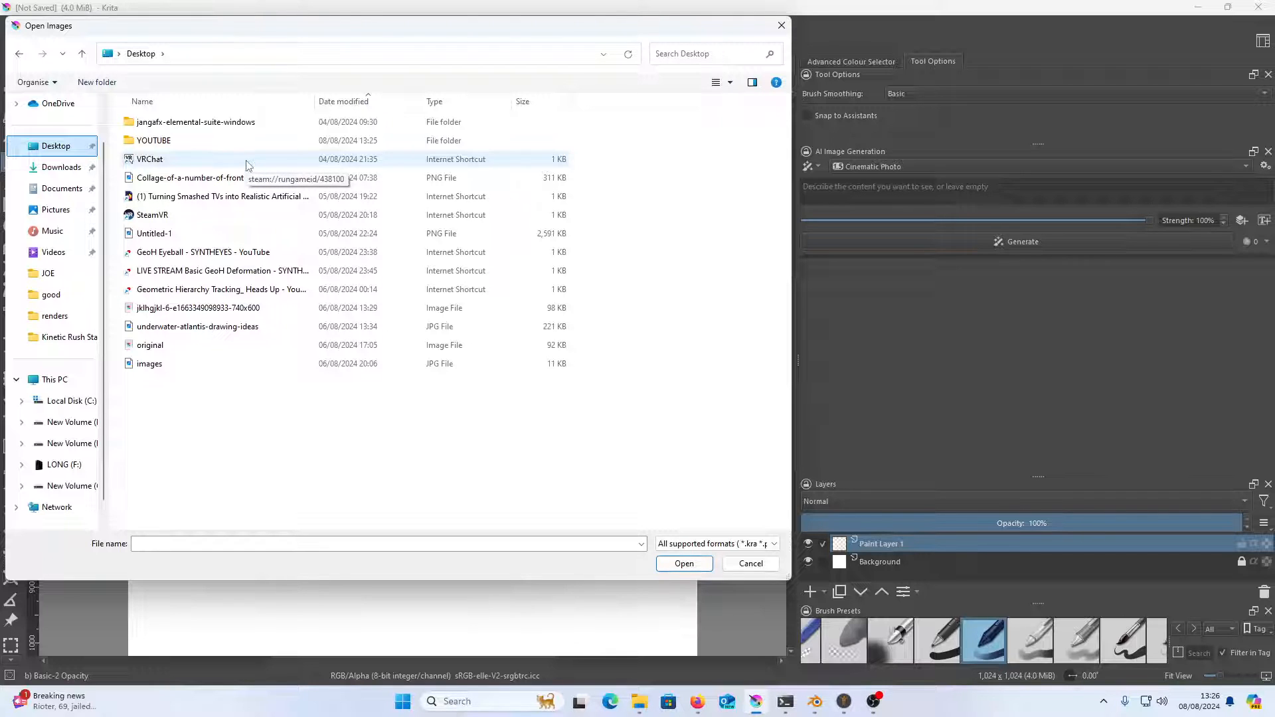
{"action": "double_click", "coordinate": [244, 140]}
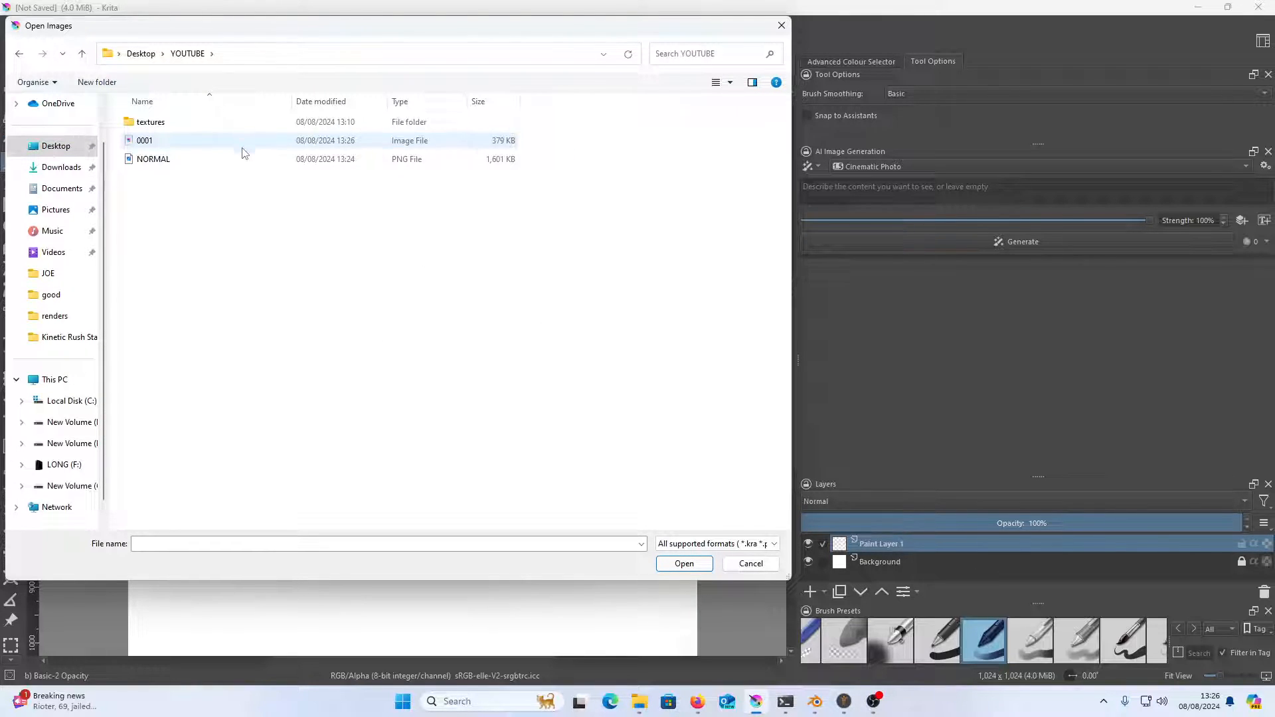
{"action": "left_click", "coordinate": [243, 142]}
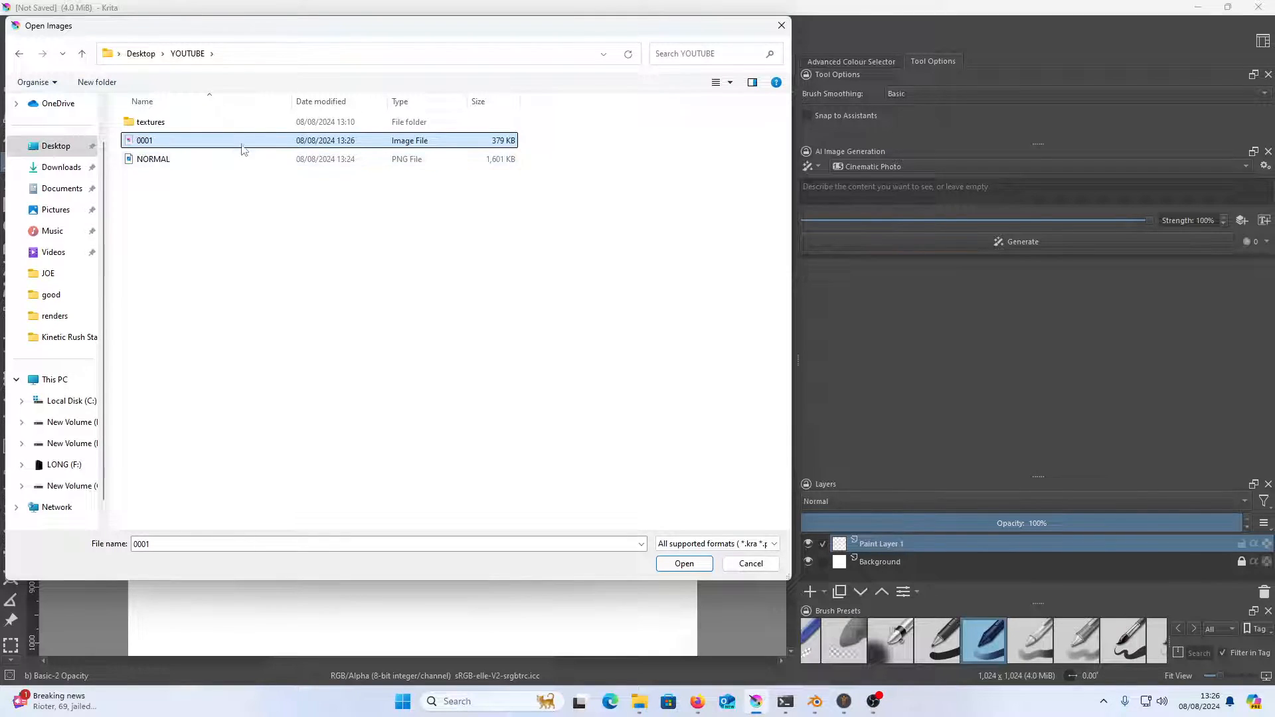
{"action": "double_click", "coordinate": [241, 142]}
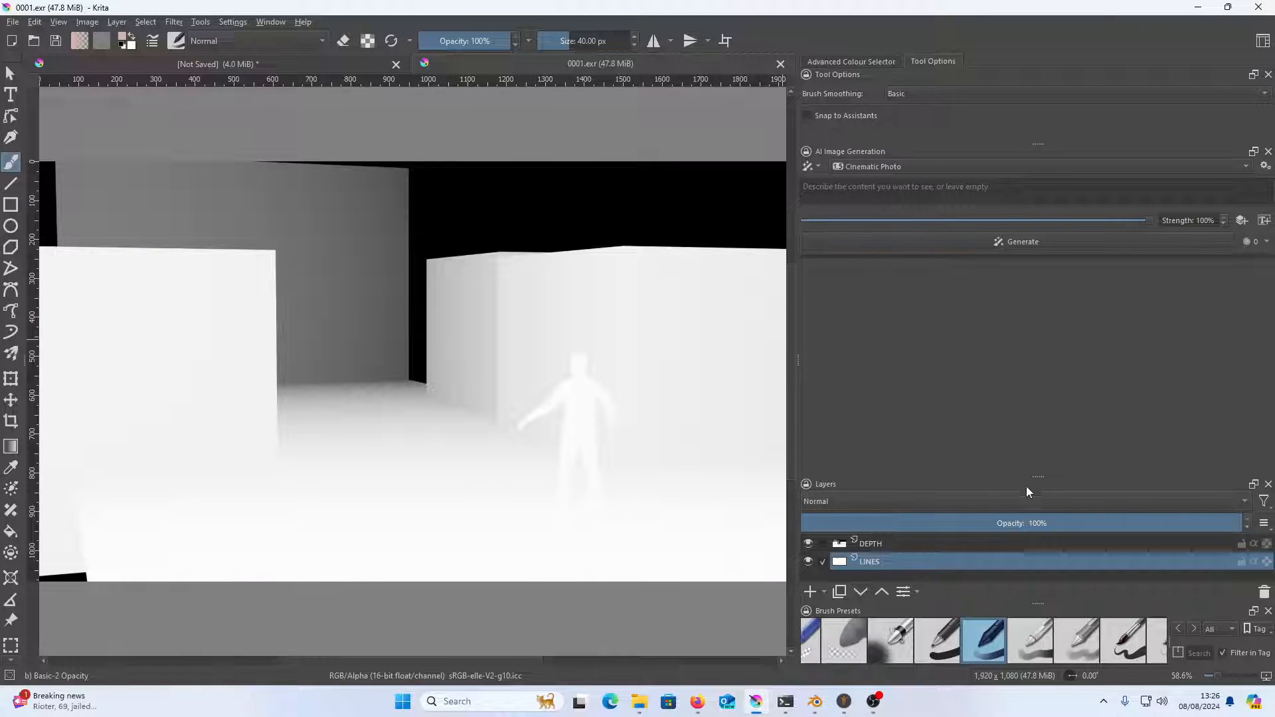
{"action": "left_click_drag", "start_coordinate": [1034, 477], "coordinate": [1022, 321]}
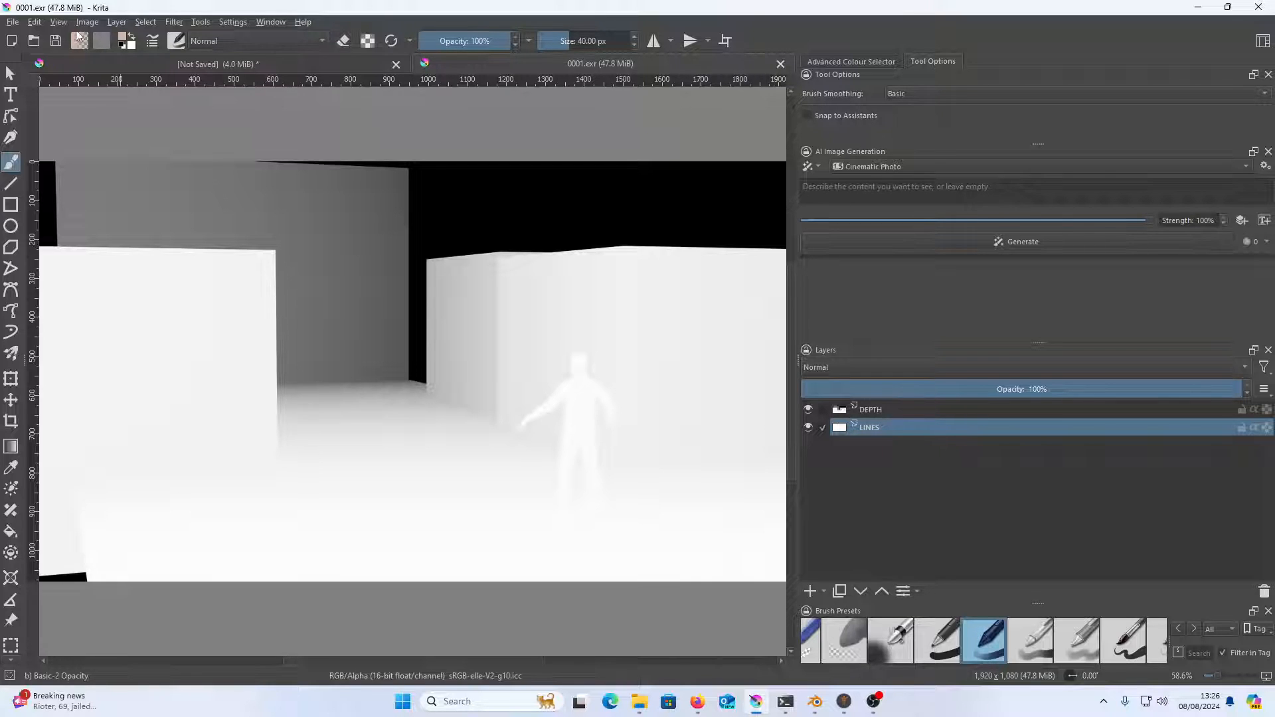
Open NORMAL.png from the YOUTUBE folder as another document
{"action": "left_click", "coordinate": [14, 23]}
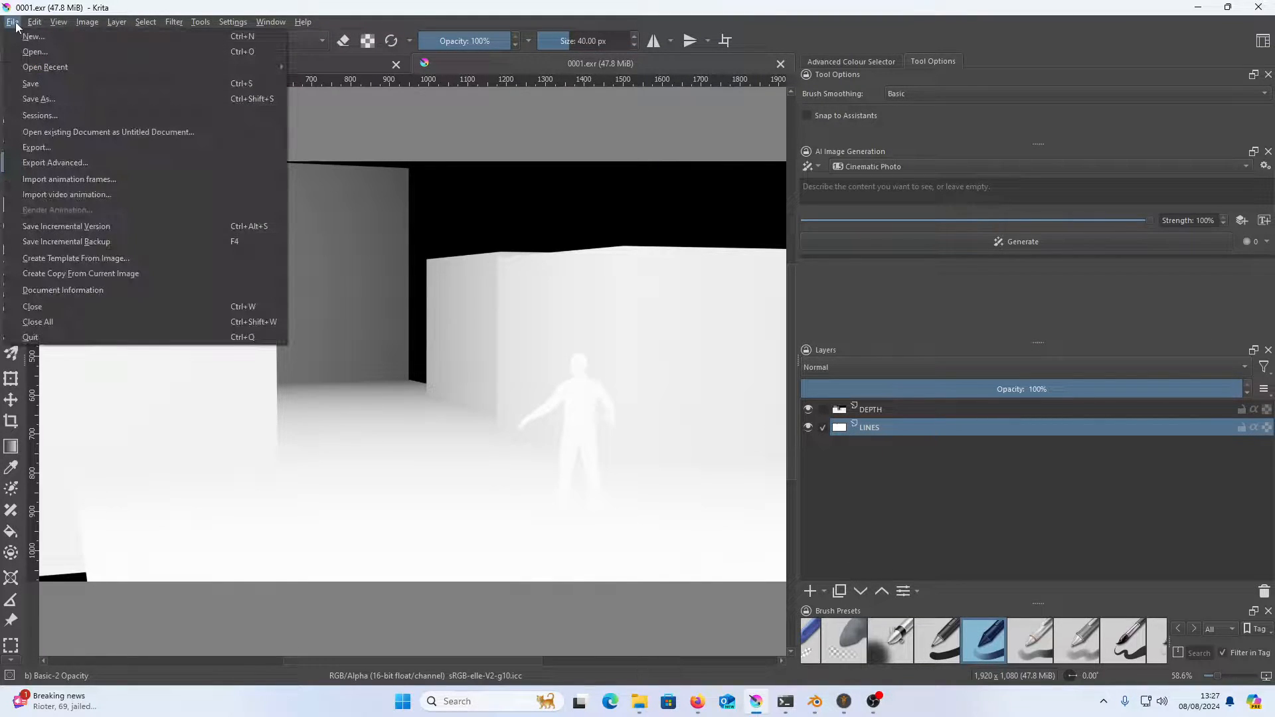
{"action": "left_click", "coordinate": [42, 52]}
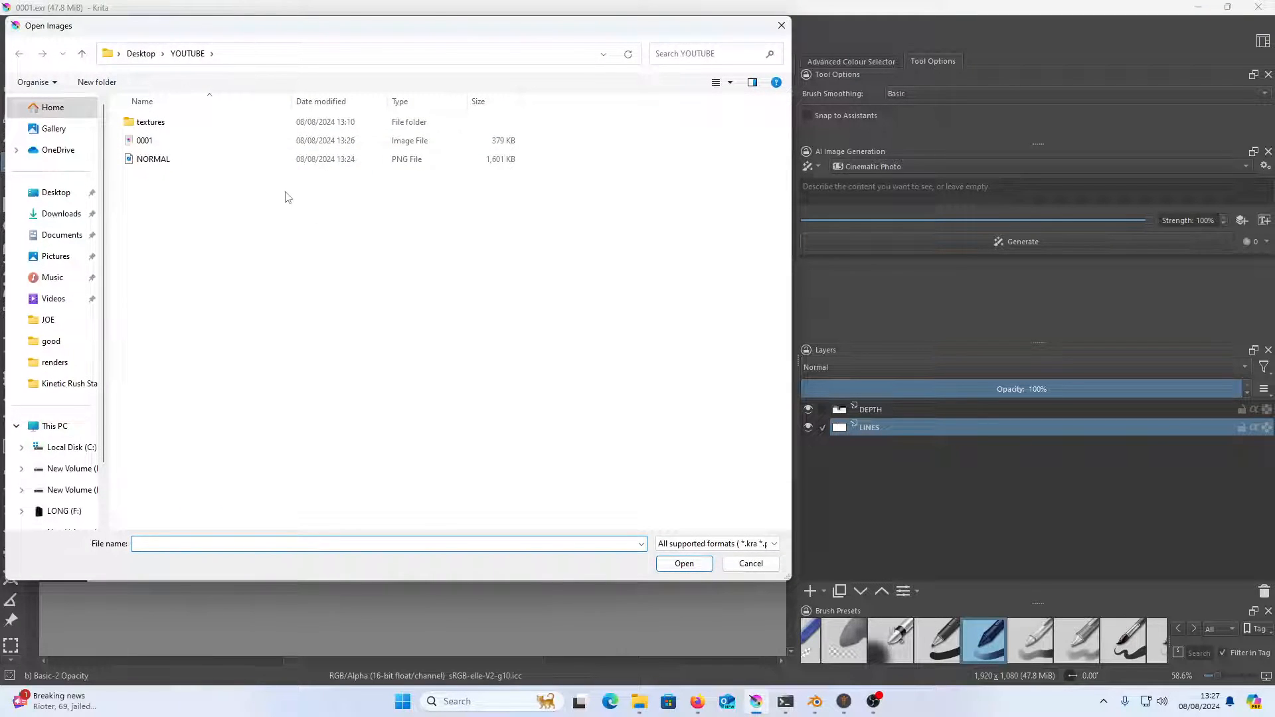
{"action": "double_click", "coordinate": [251, 162]}
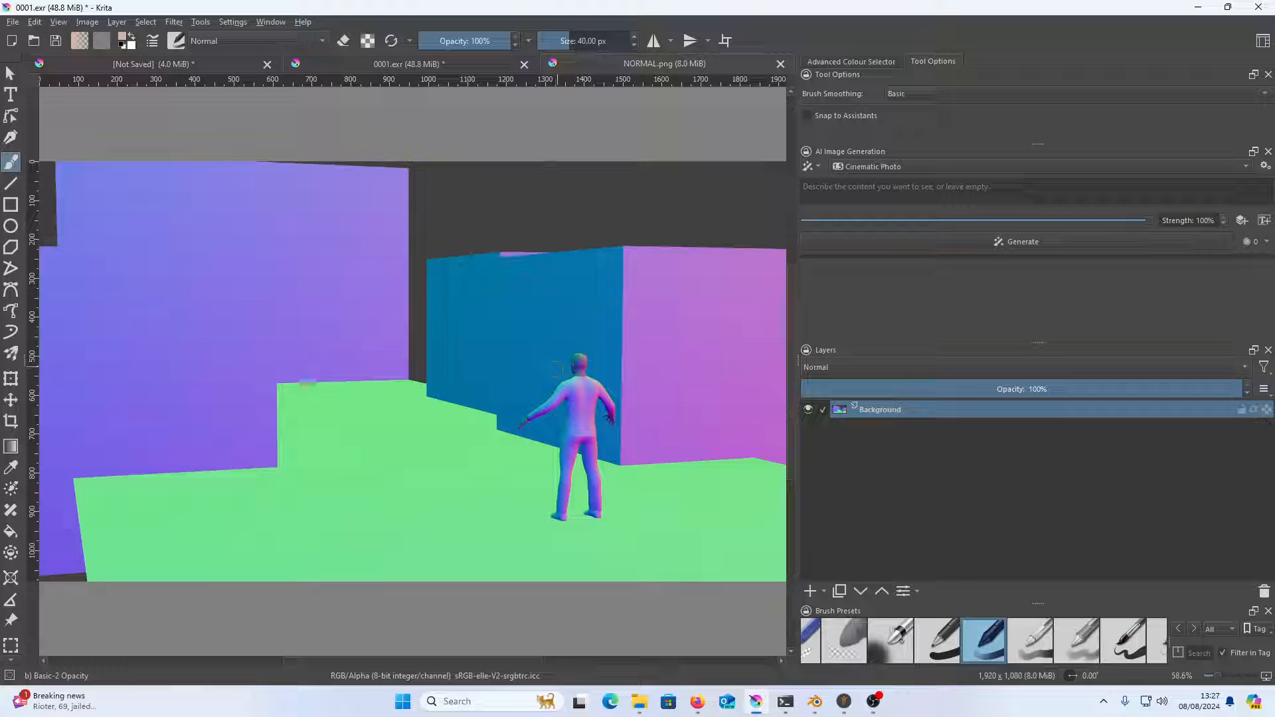
Copy the whole NORMAL.png image and paste it into 0001.exr as a layer between DEPTH and LINES
{"action": "key", "text": "ctrl+a"}
{"action": "key", "text": "ctrl+c"}
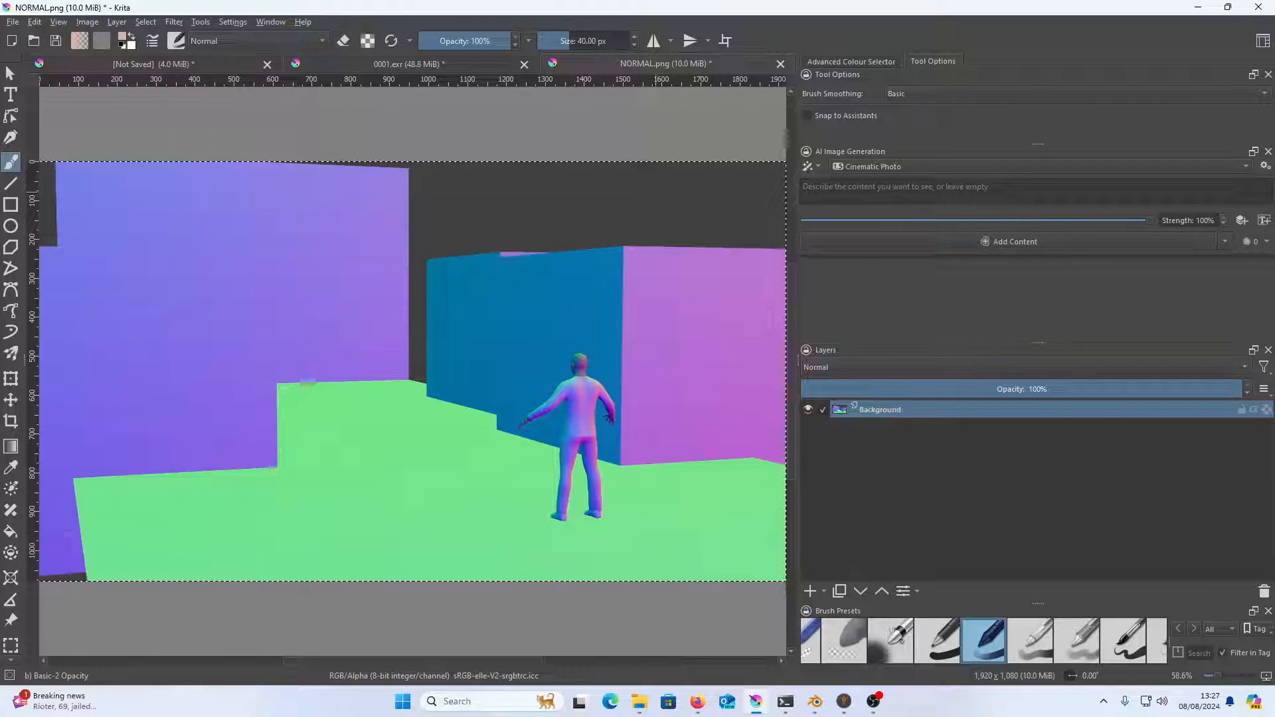
{"action": "left_click", "coordinate": [445, 67]}
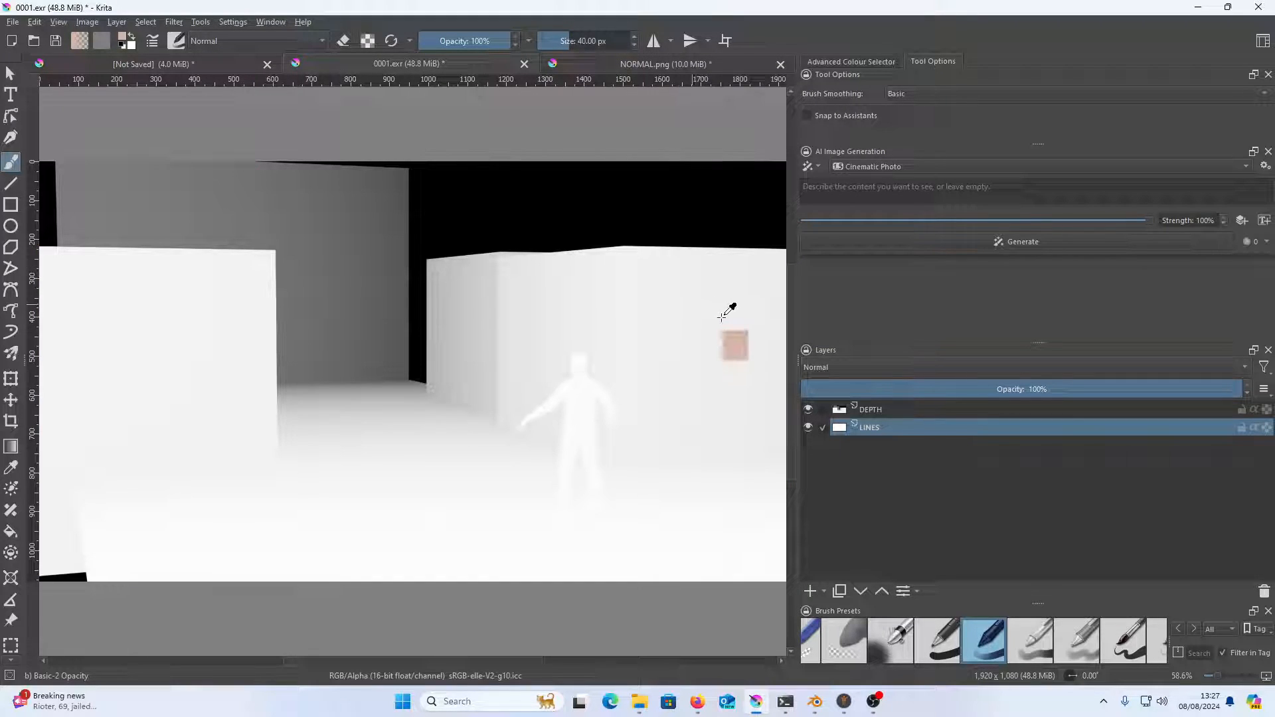
{"action": "key", "text": "ctrl+alt+v"}
{"action": "left_click", "coordinate": [808, 410]}
{"action": "left_click", "coordinate": [809, 410]}
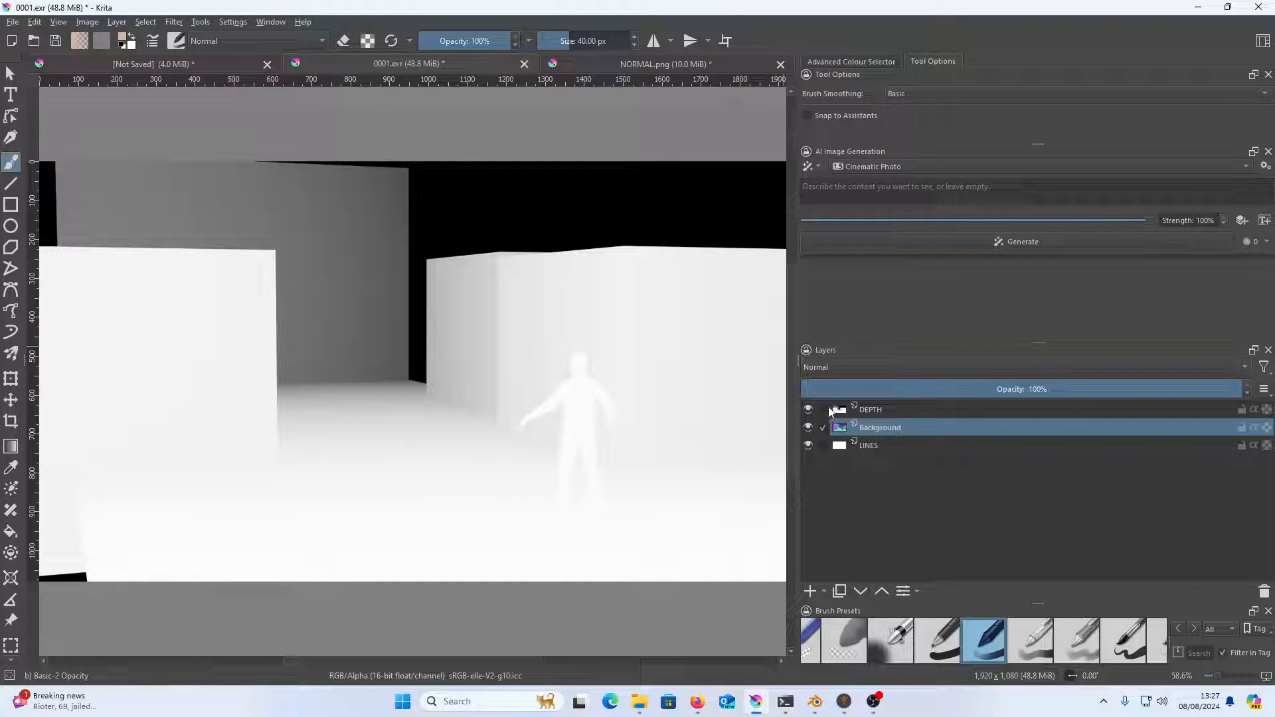
{"action": "mouse_move", "coordinate": [833, 409]}
Switch to Firefox, look at the Krita website and the krita-ai-diffusion Version 1.21.0 release page on GitHub, and minimize the browser
{"action": "left_click", "coordinate": [698, 701]}
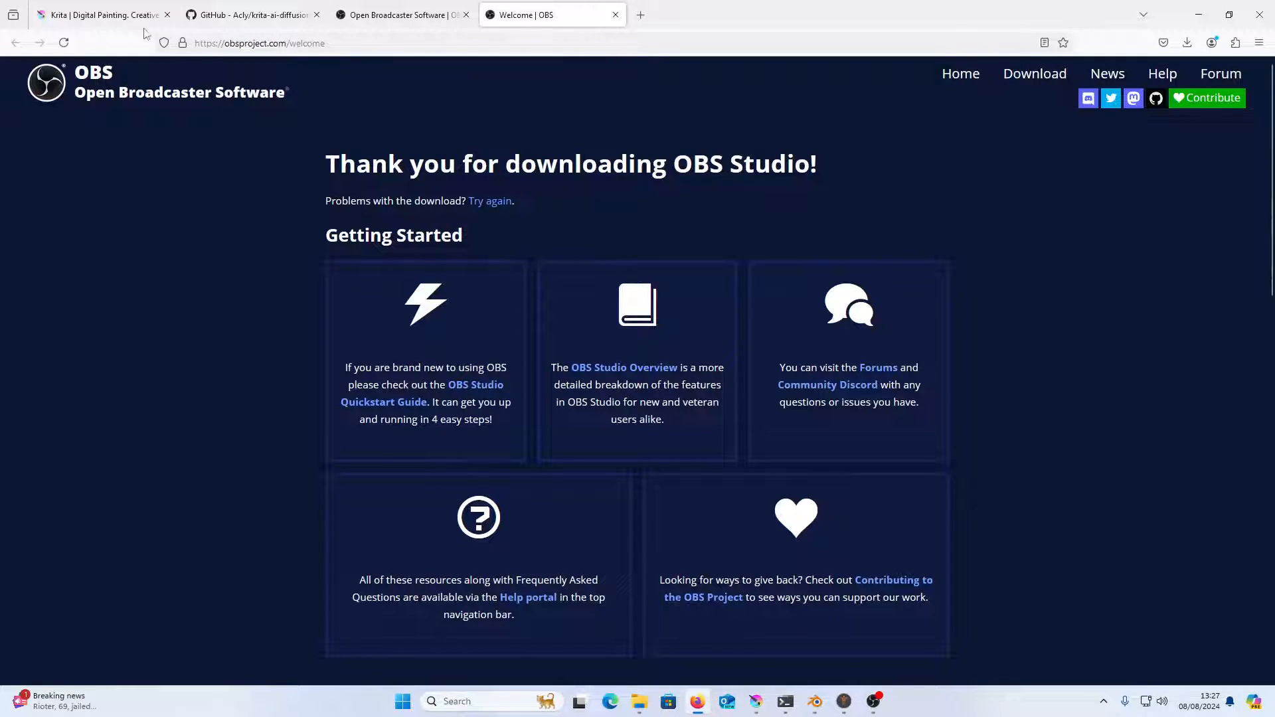
{"action": "left_click", "coordinate": [120, 21]}
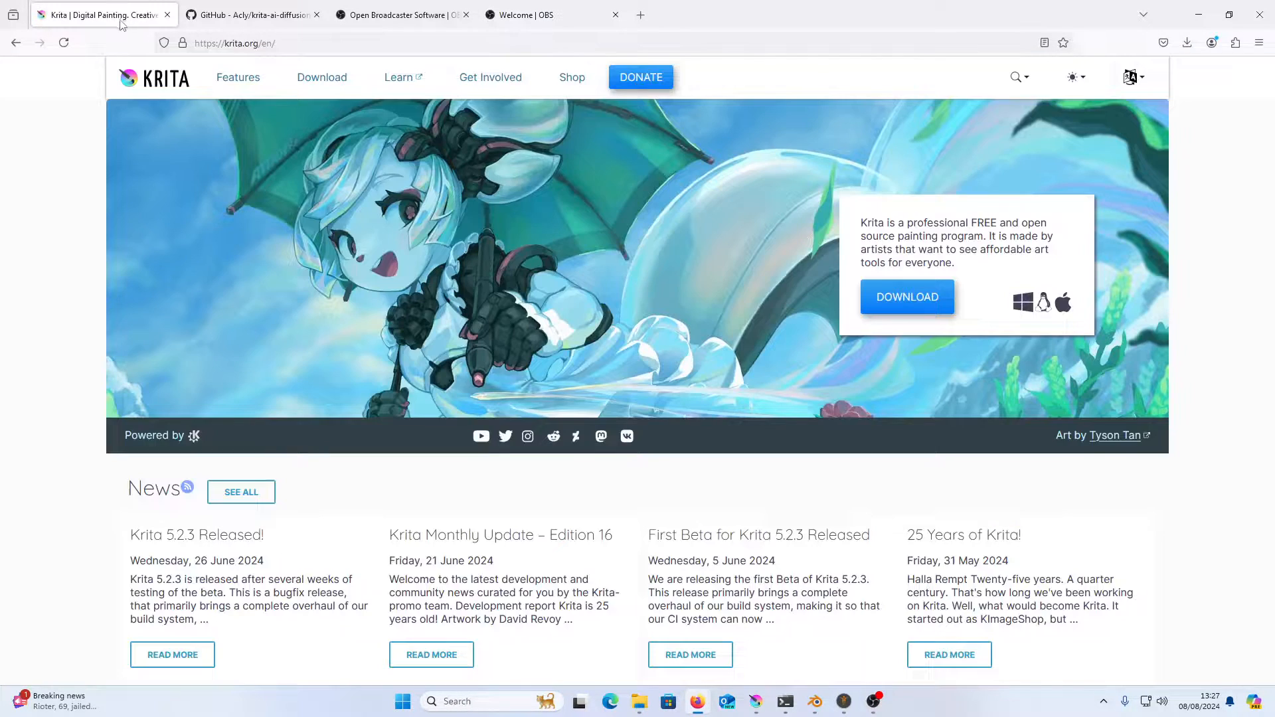
{"action": "left_click", "coordinate": [255, 14]}
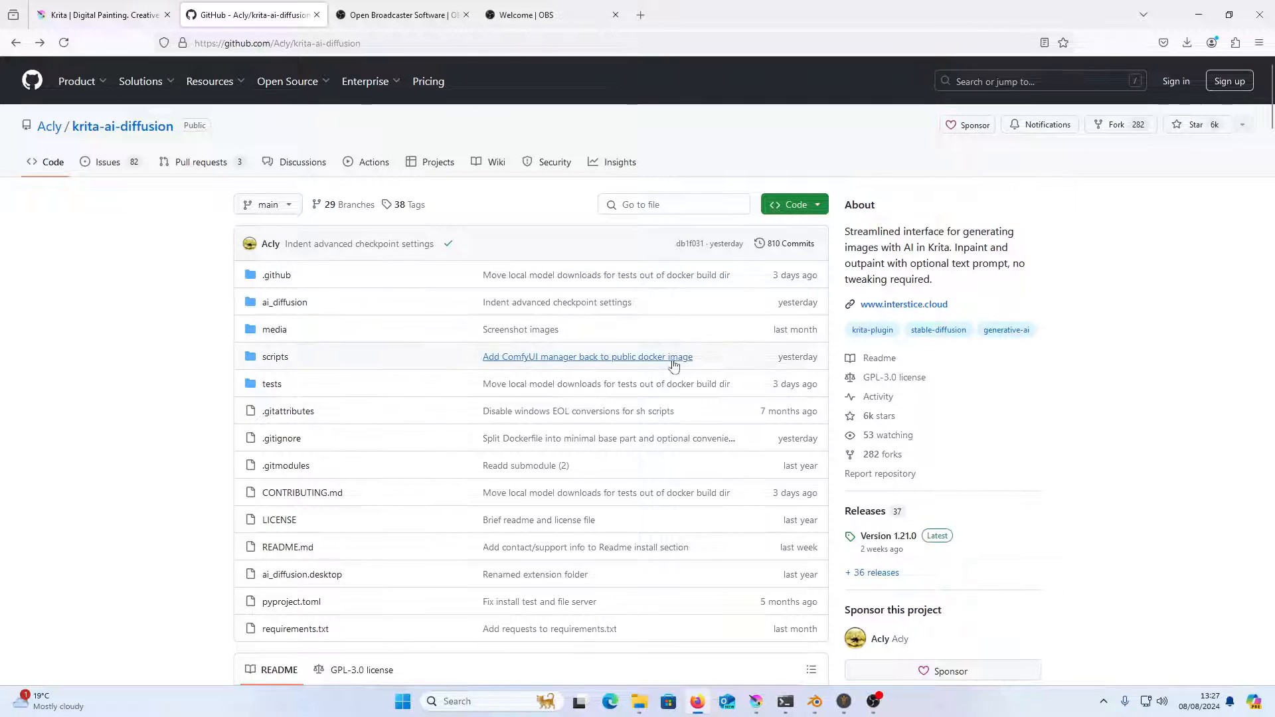
{"action": "left_click", "coordinate": [887, 538]}
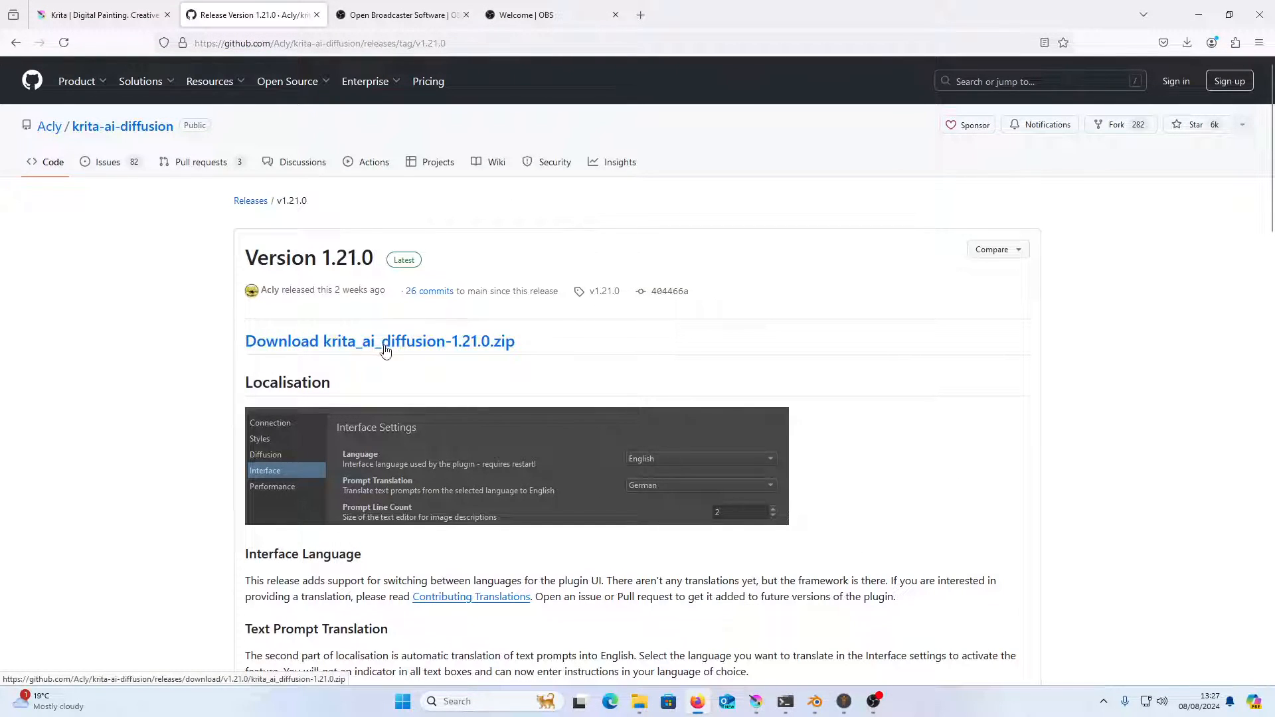
{"action": "left_click", "coordinate": [1192, 16]}
Look at the dialog for importing a Python plugin from a file, and close it without importing anything
{"action": "left_click", "coordinate": [201, 21]}
{"action": "mouse_move", "coordinate": [219, 36]}
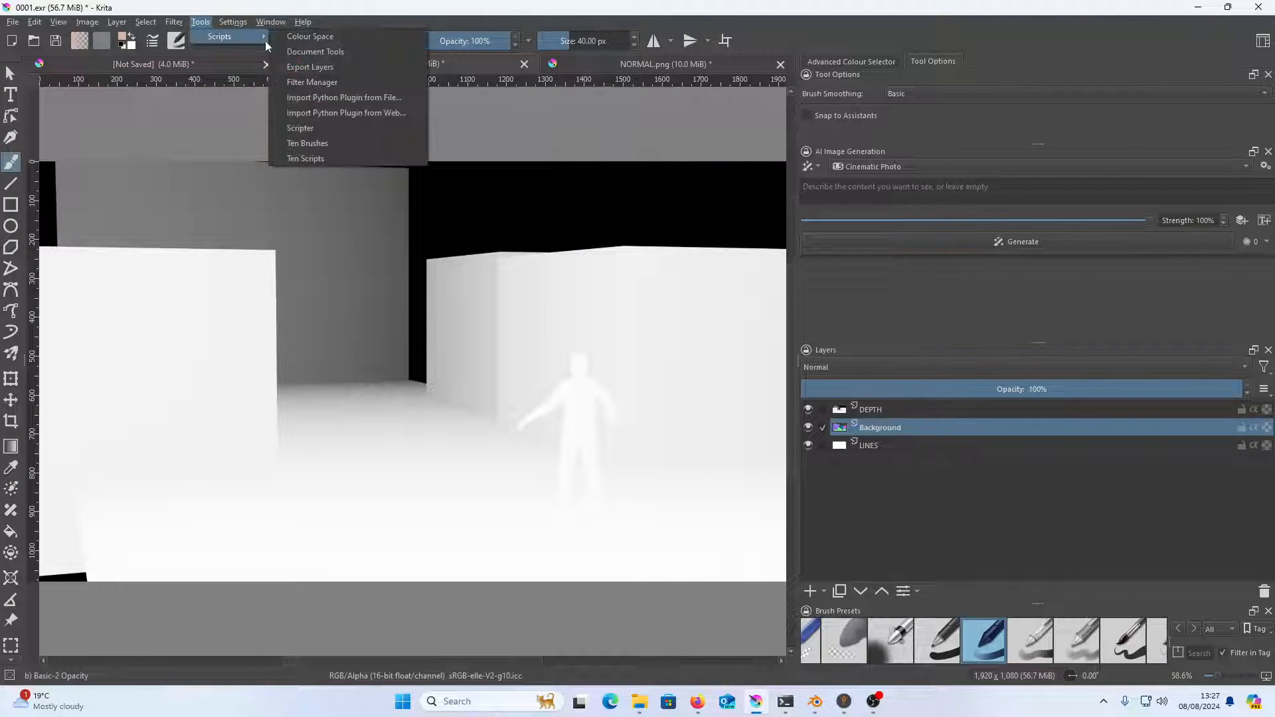
{"action": "left_click", "coordinate": [382, 99]}
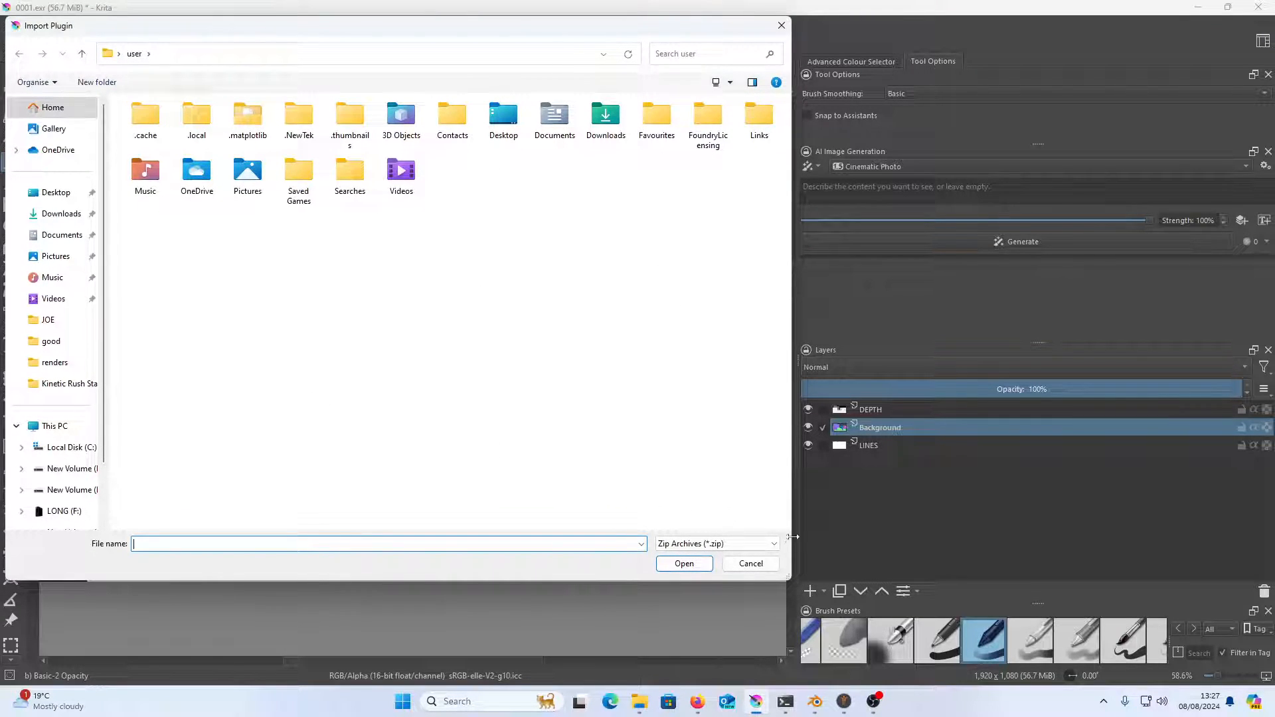
{"action": "left_click", "coordinate": [750, 564]}
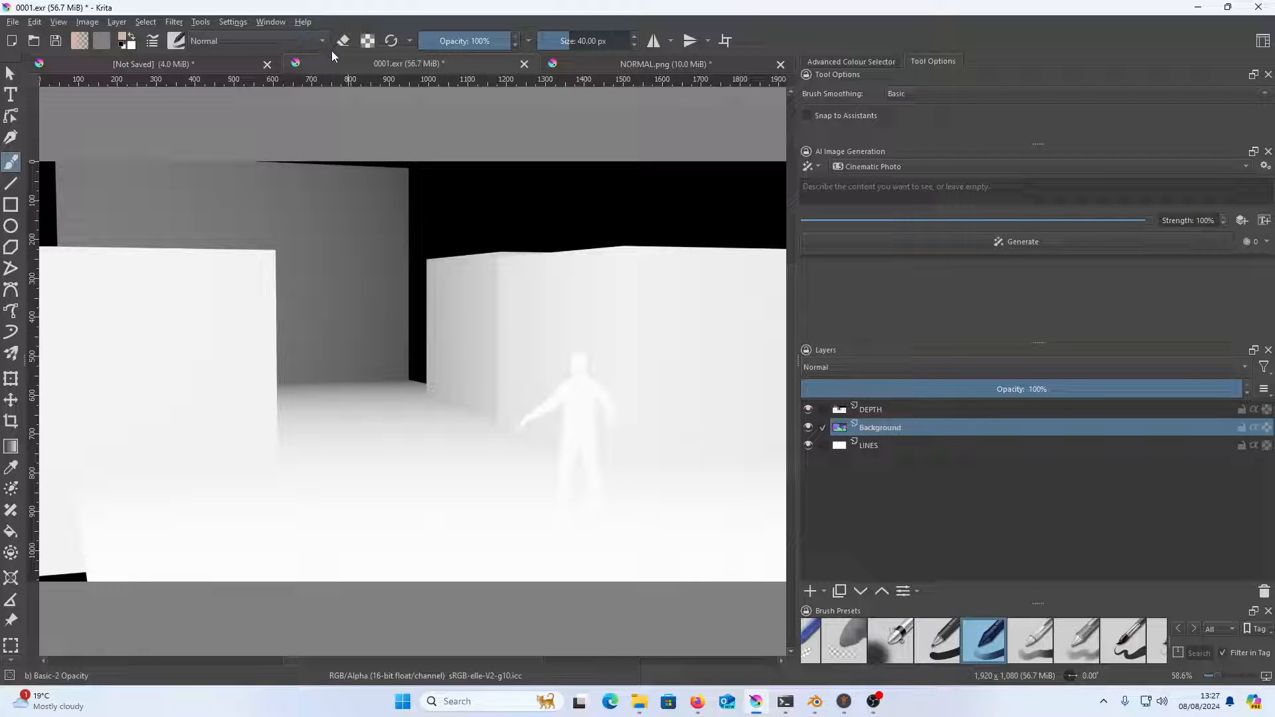
Check the AI Image Generation entry in the list of dockers, and leave the list without changing it
{"action": "left_click", "coordinate": [238, 22]}
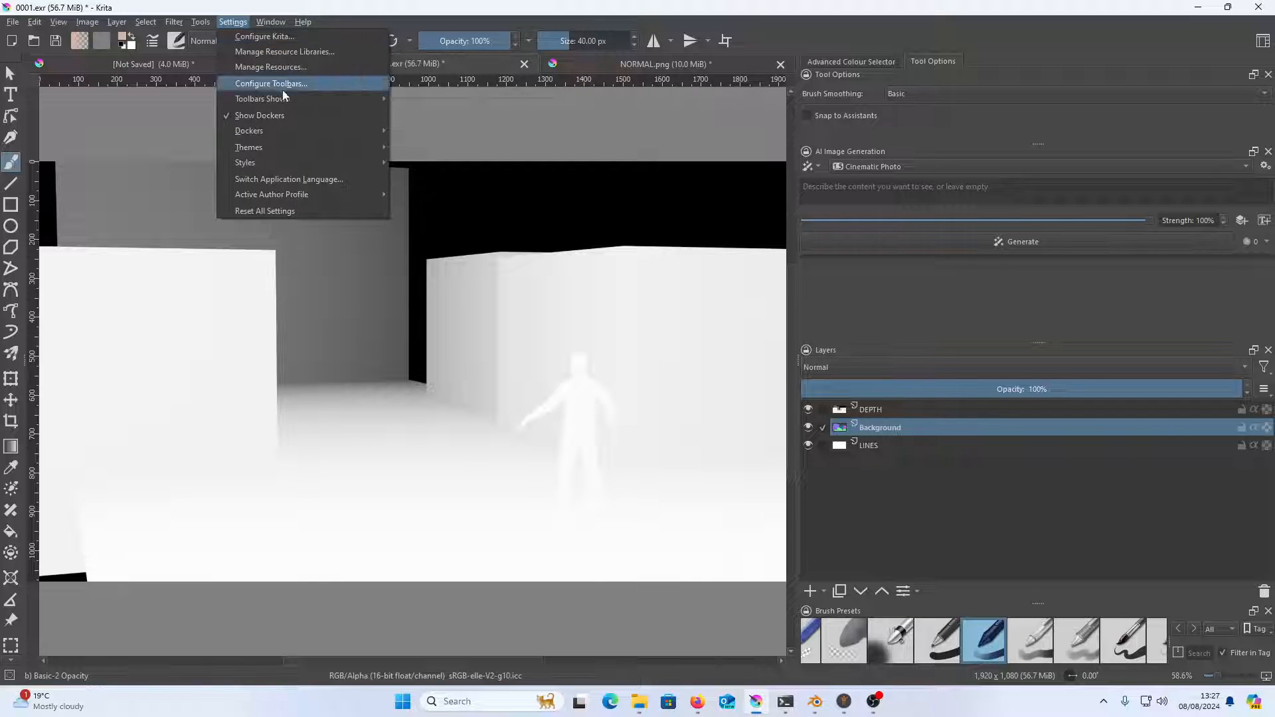
{"action": "mouse_move", "coordinate": [309, 131]}
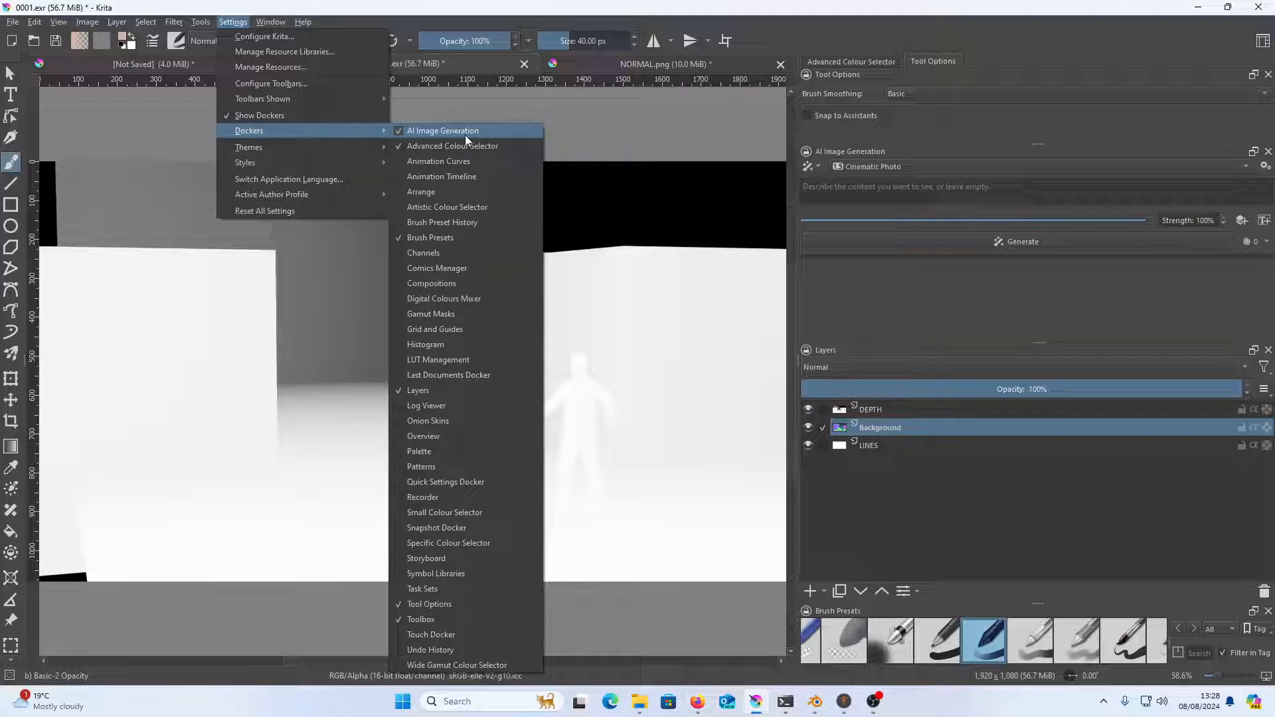
{"action": "left_click", "coordinate": [490, 110]}
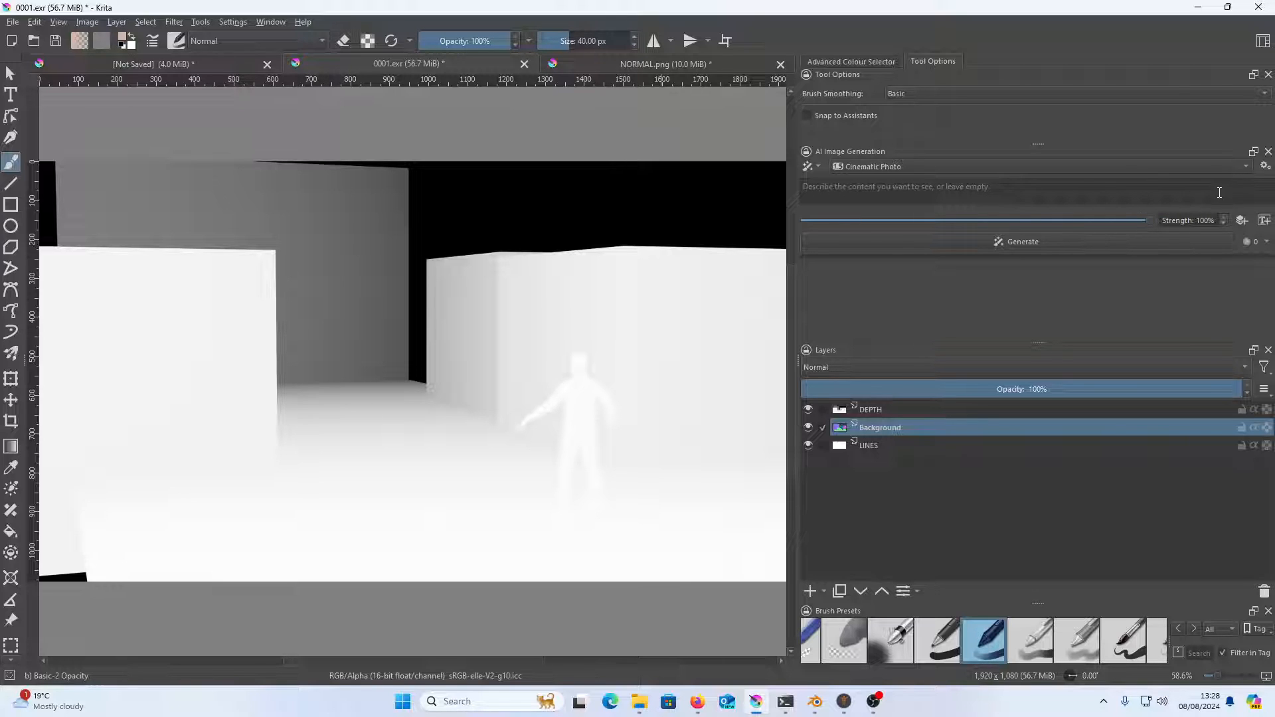
Open the AI image generation plugin's configuration, view the Custom Server options, and return to Local Managed Server
{"action": "left_click", "coordinate": [1265, 167]}
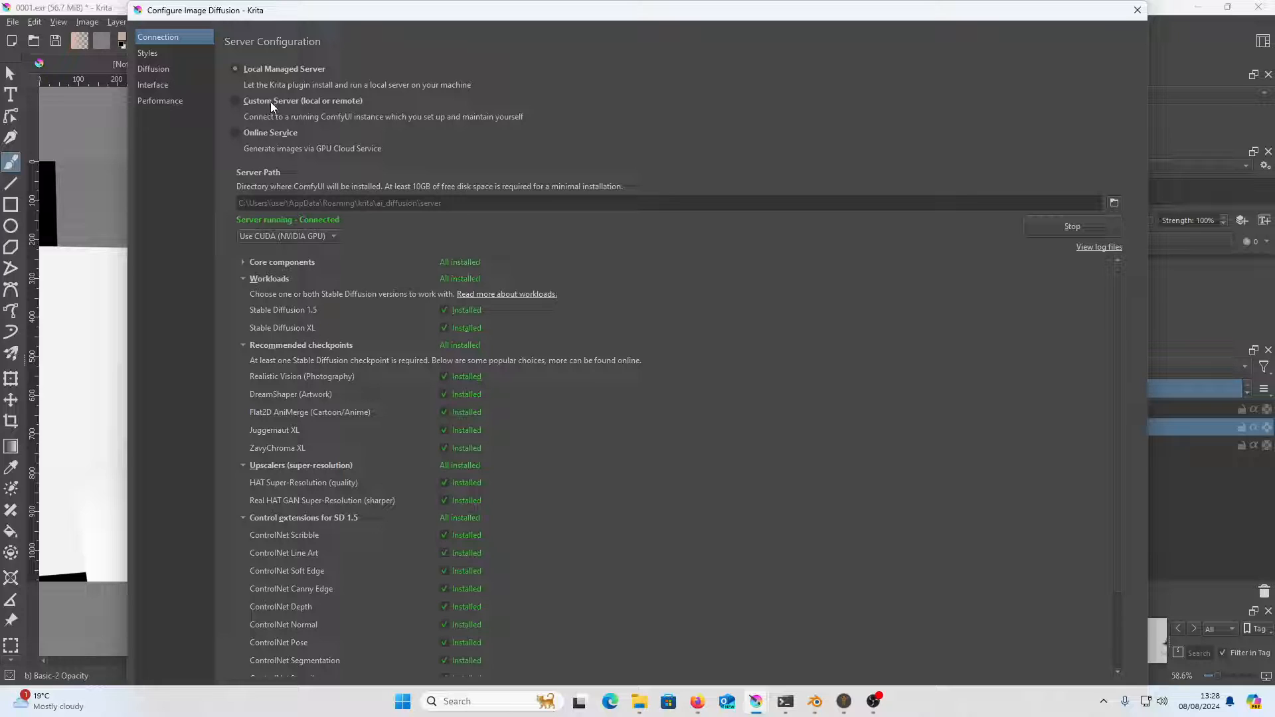
{"action": "left_click", "coordinate": [267, 104]}
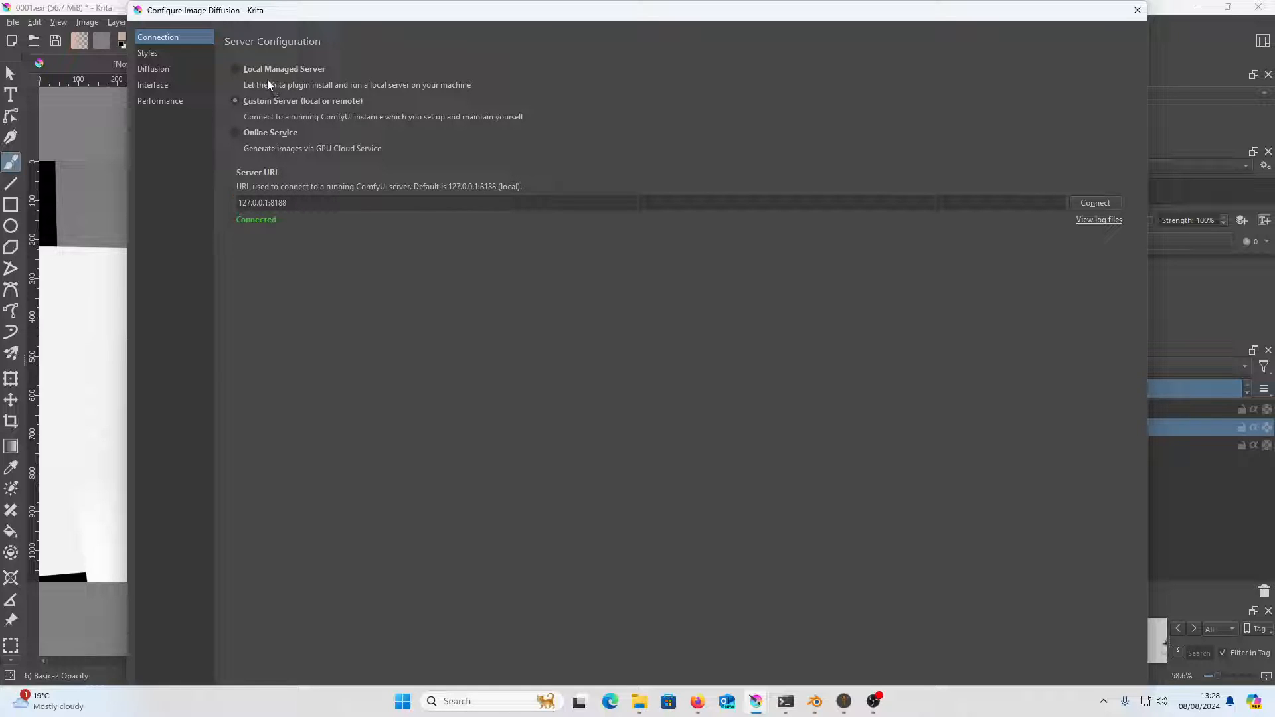
{"action": "left_click", "coordinate": [240, 71]}
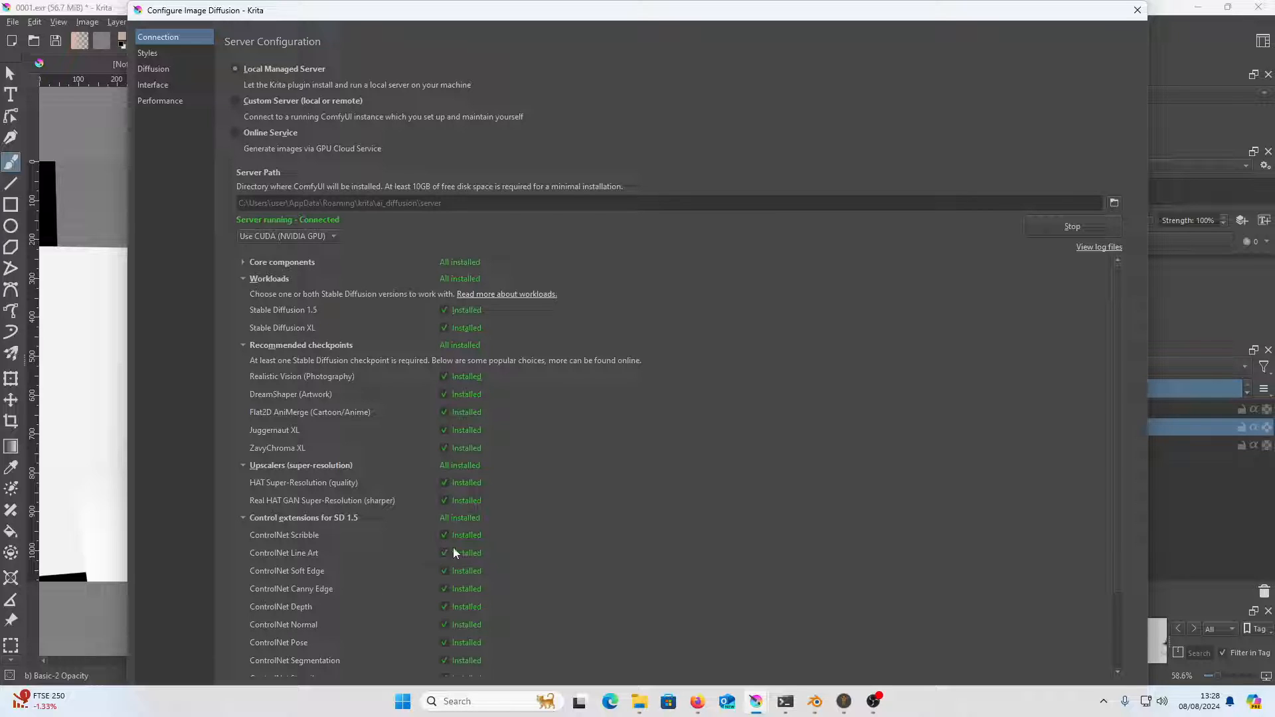
Close the image diffusion configuration and enter "man in wastland" as the image generation prompt
{"action": "left_click_drag", "start_coordinate": [1116, 494], "coordinate": [1083, 389]}
{"action": "left_click", "coordinate": [1138, 11]}
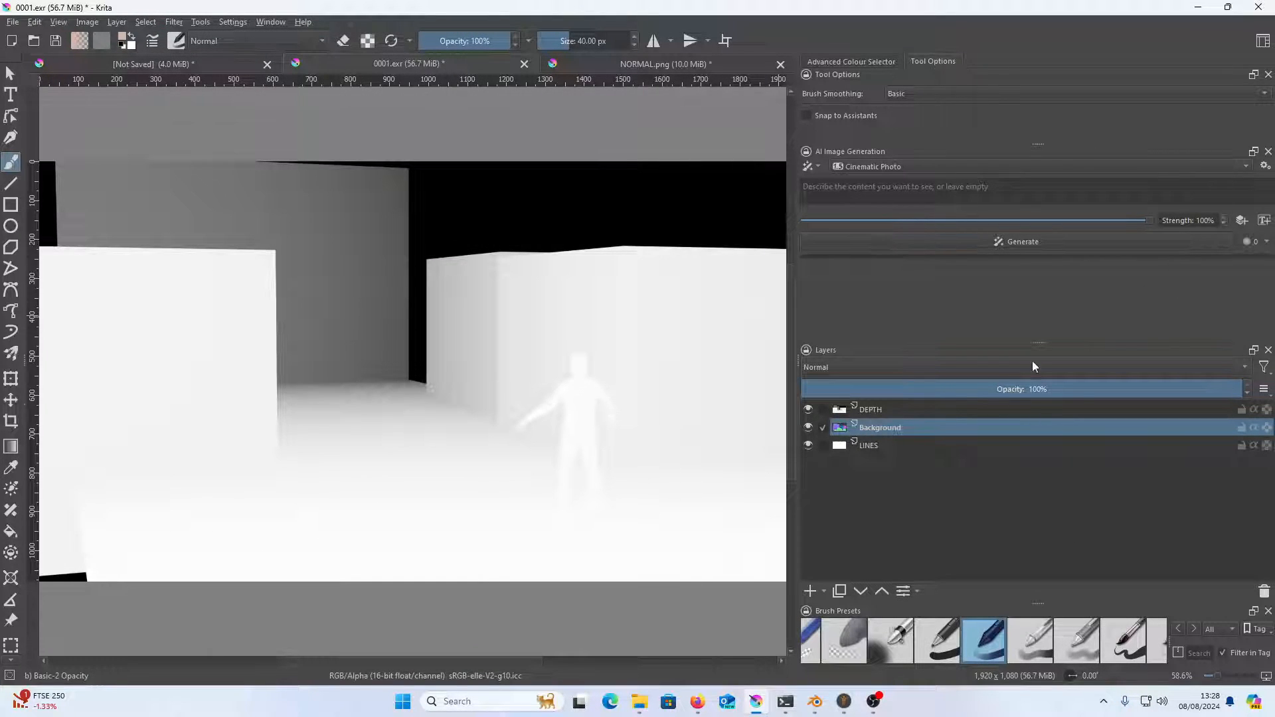
{"action": "left_click", "coordinate": [883, 197]}
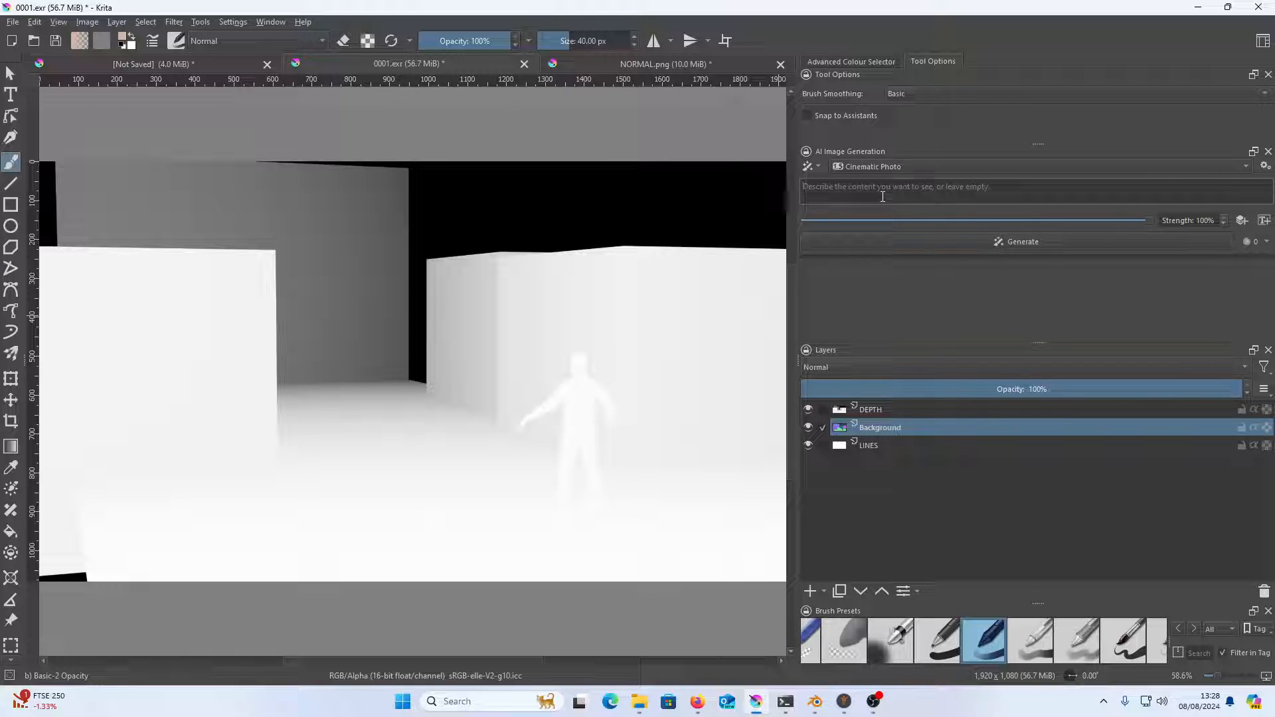
{"action": "type", "text": "man in wastland"}
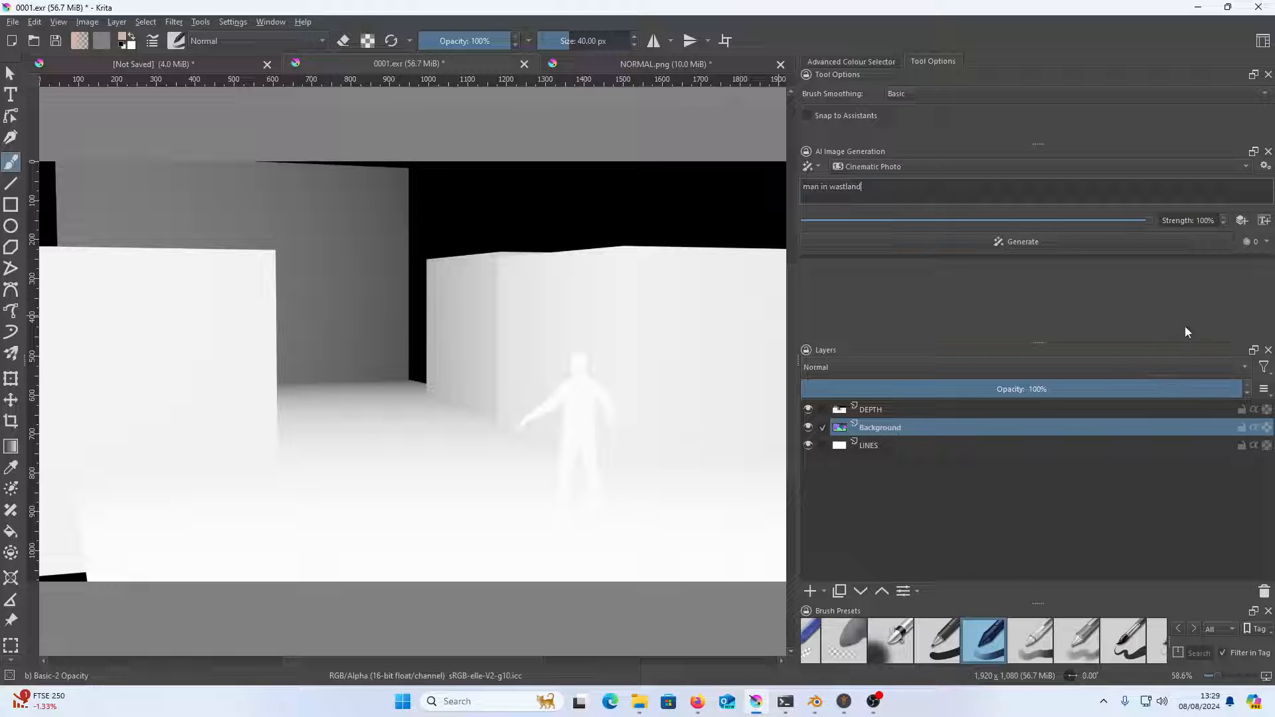
Add a Depth control to the AI image generation that uses the DEPTH layer
{"action": "left_click", "coordinate": [1057, 413]}
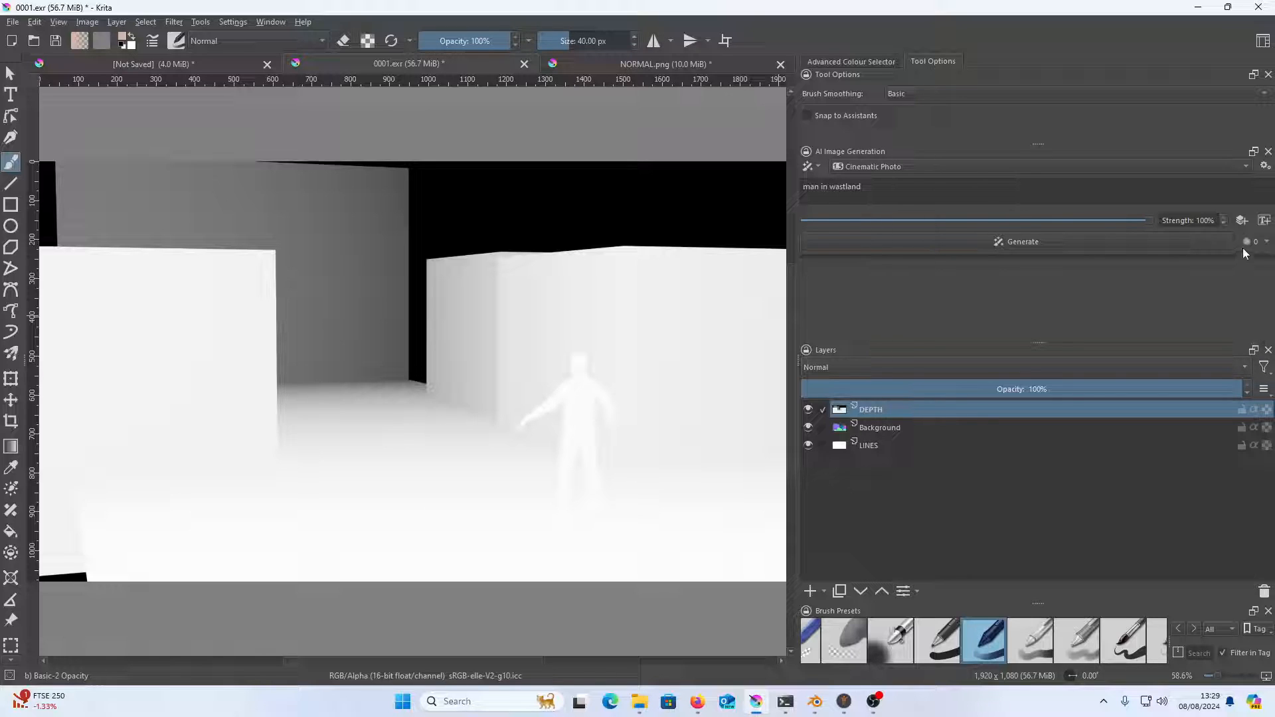
{"action": "left_click", "coordinate": [1243, 222]}
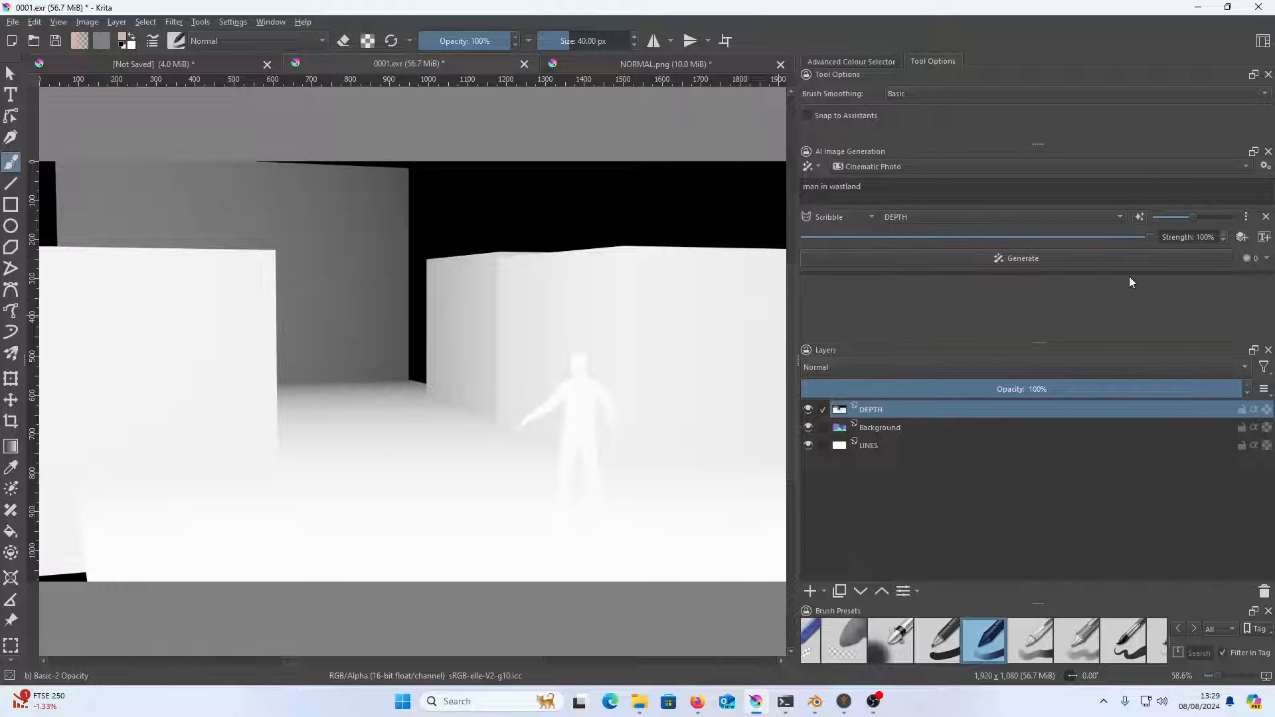
{"action": "left_click", "coordinate": [855, 218]}
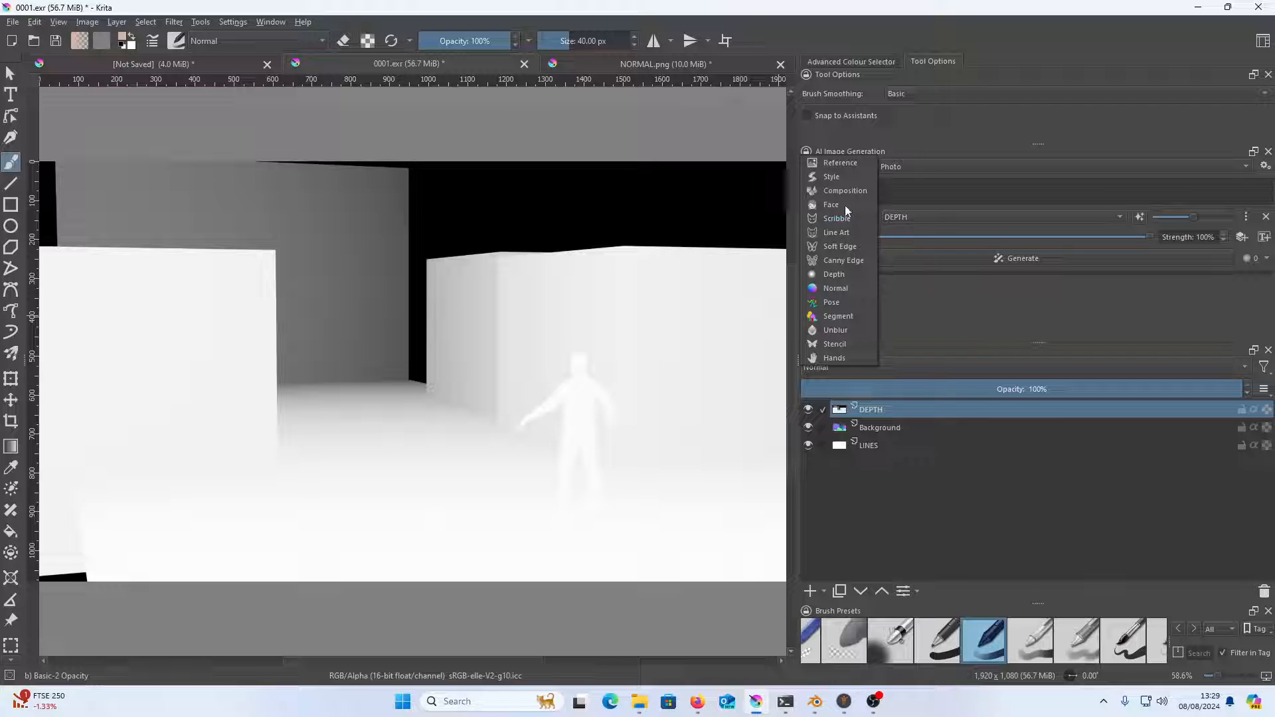
{"action": "left_click", "coordinate": [833, 274]}
{"action": "left_click", "coordinate": [922, 215]}
{"action": "left_click", "coordinate": [921, 214]}
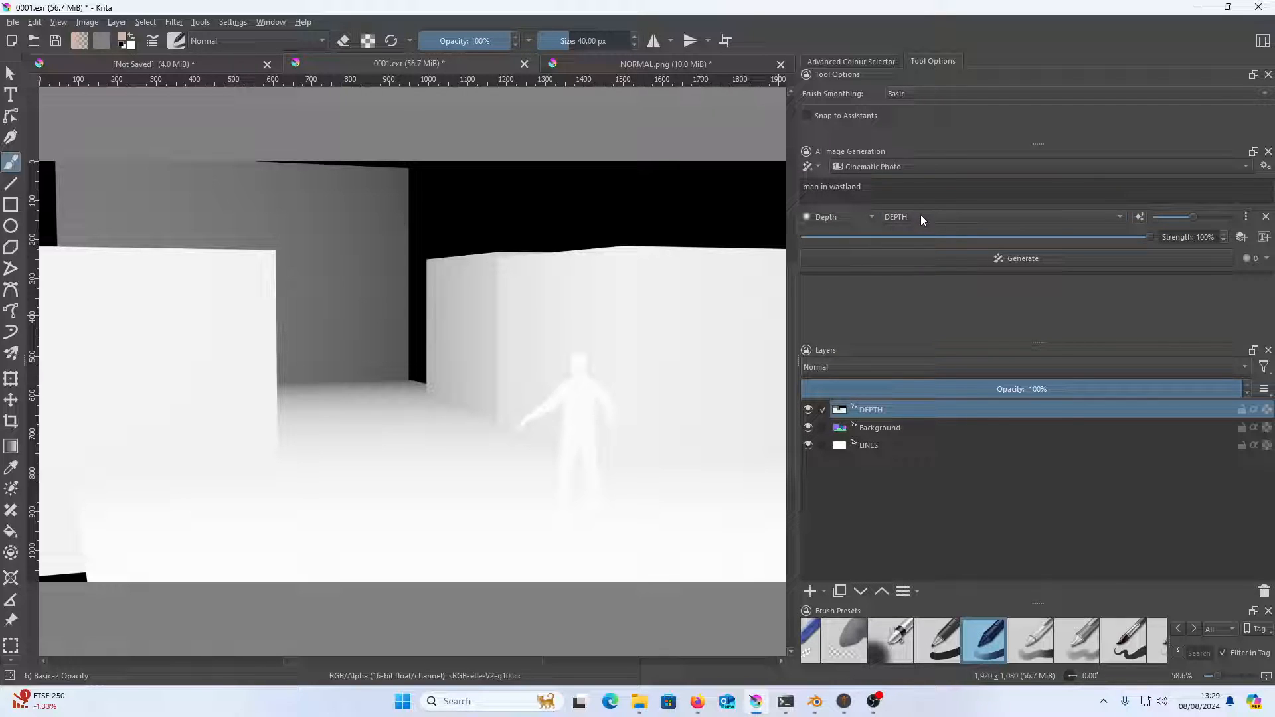
Add a second control of type Line Art that uses the LINES layer
{"action": "left_click", "coordinate": [1242, 237]}
{"action": "left_click", "coordinate": [834, 238]}
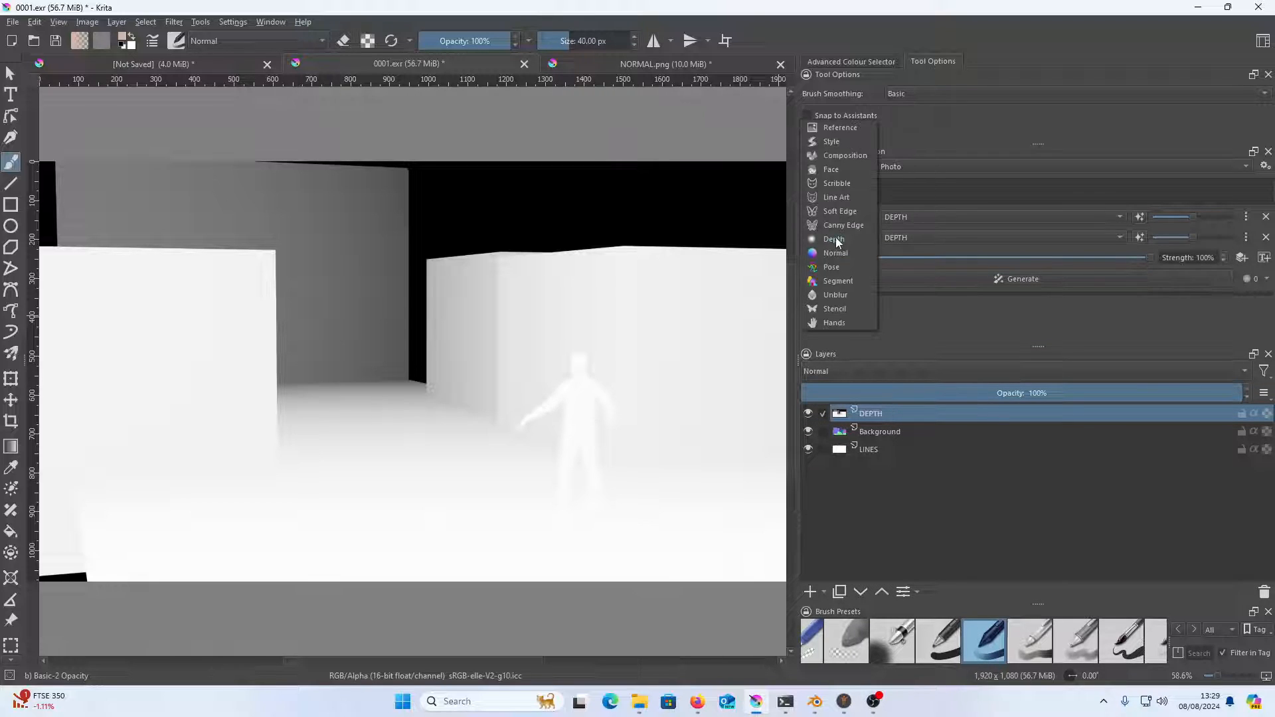
{"action": "left_click", "coordinate": [849, 197]}
{"action": "left_click", "coordinate": [1056, 238]}
{"action": "left_click", "coordinate": [1015, 261]}
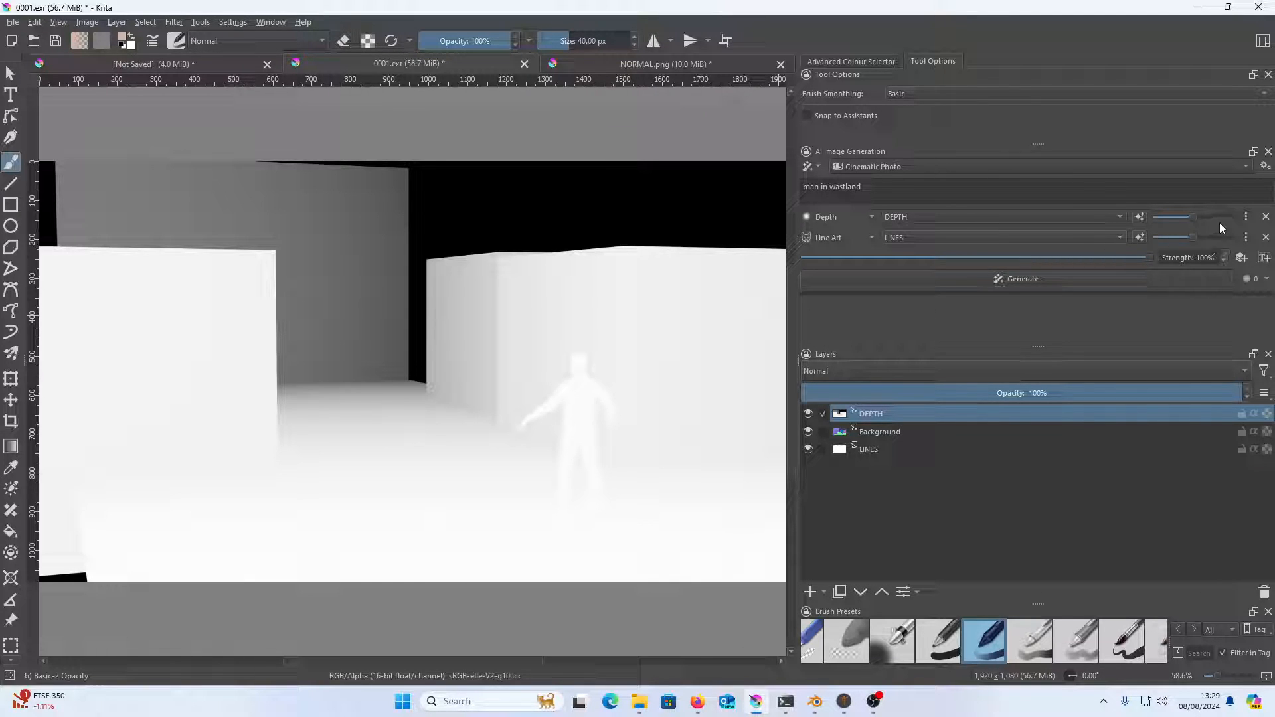
Add a third control of type Normal that uses the Background layer
{"action": "left_click", "coordinate": [1242, 257]}
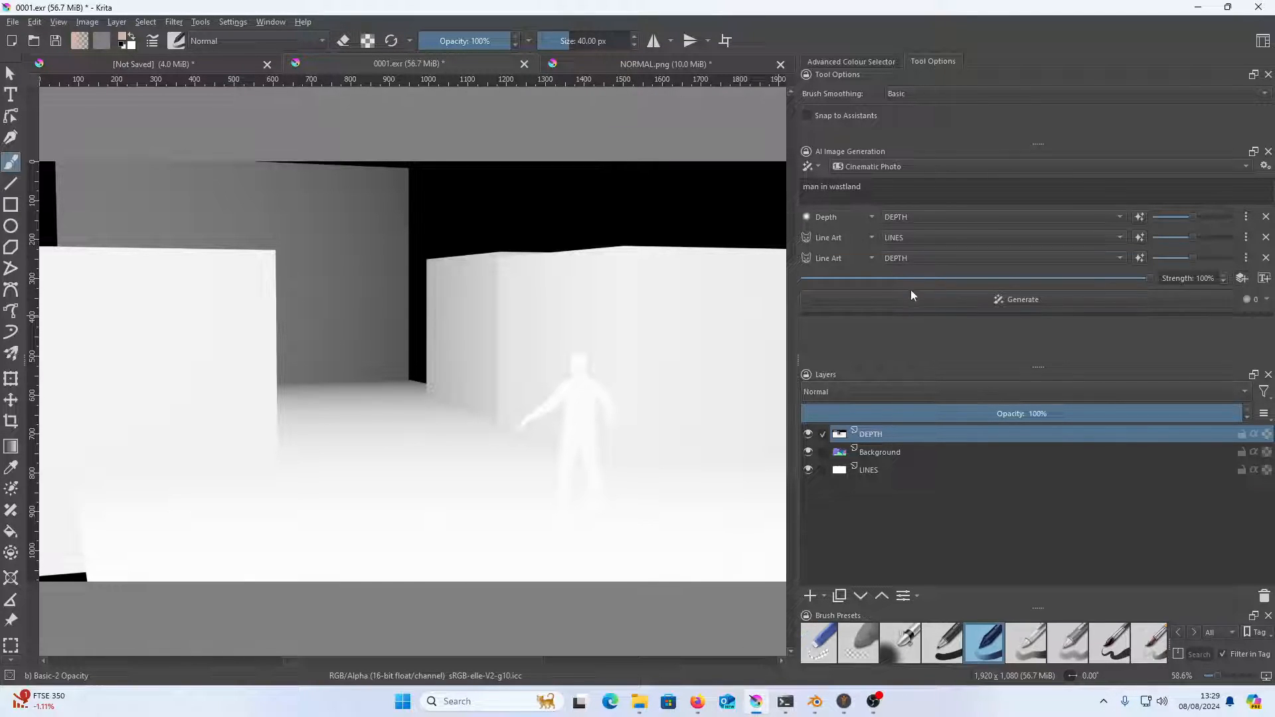
{"action": "left_click", "coordinate": [838, 258]}
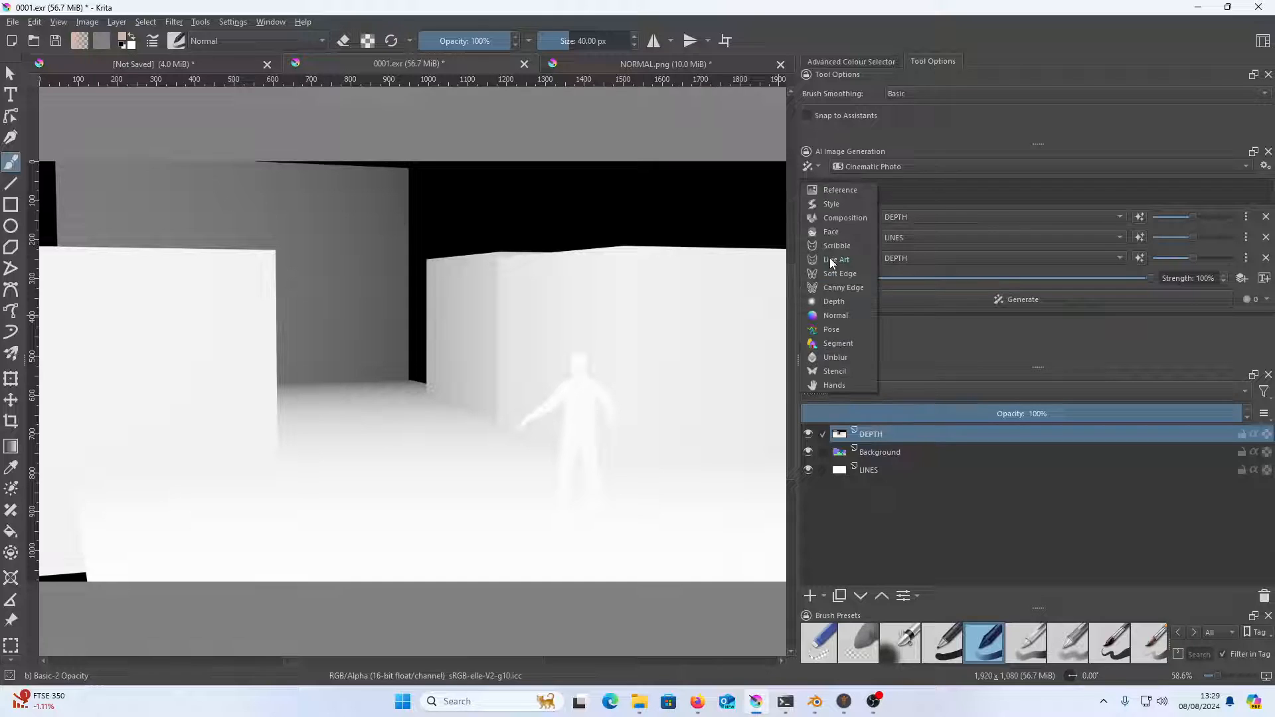
{"action": "left_click", "coordinate": [839, 316]}
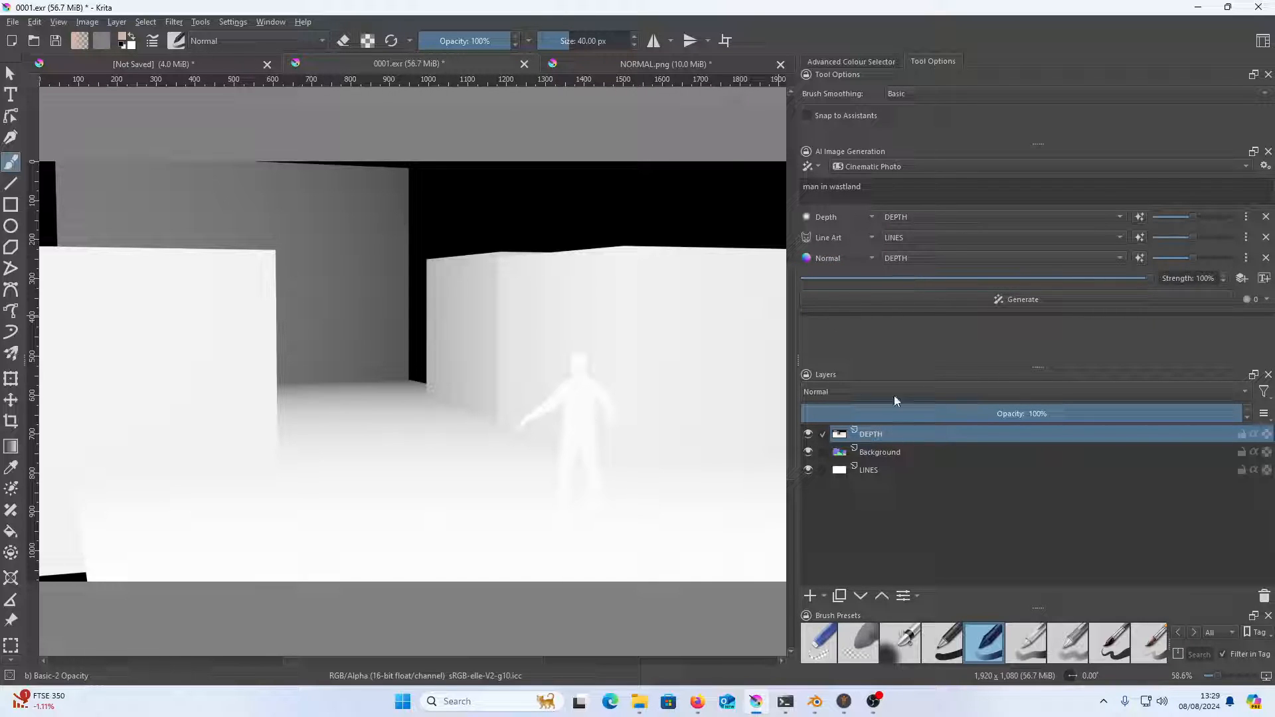
{"action": "left_click", "coordinate": [942, 259]}
{"action": "left_click", "coordinate": [939, 276]}
Reduce the number of batches to the minimum and try to generate the image
{"action": "left_click", "coordinate": [1266, 300]}
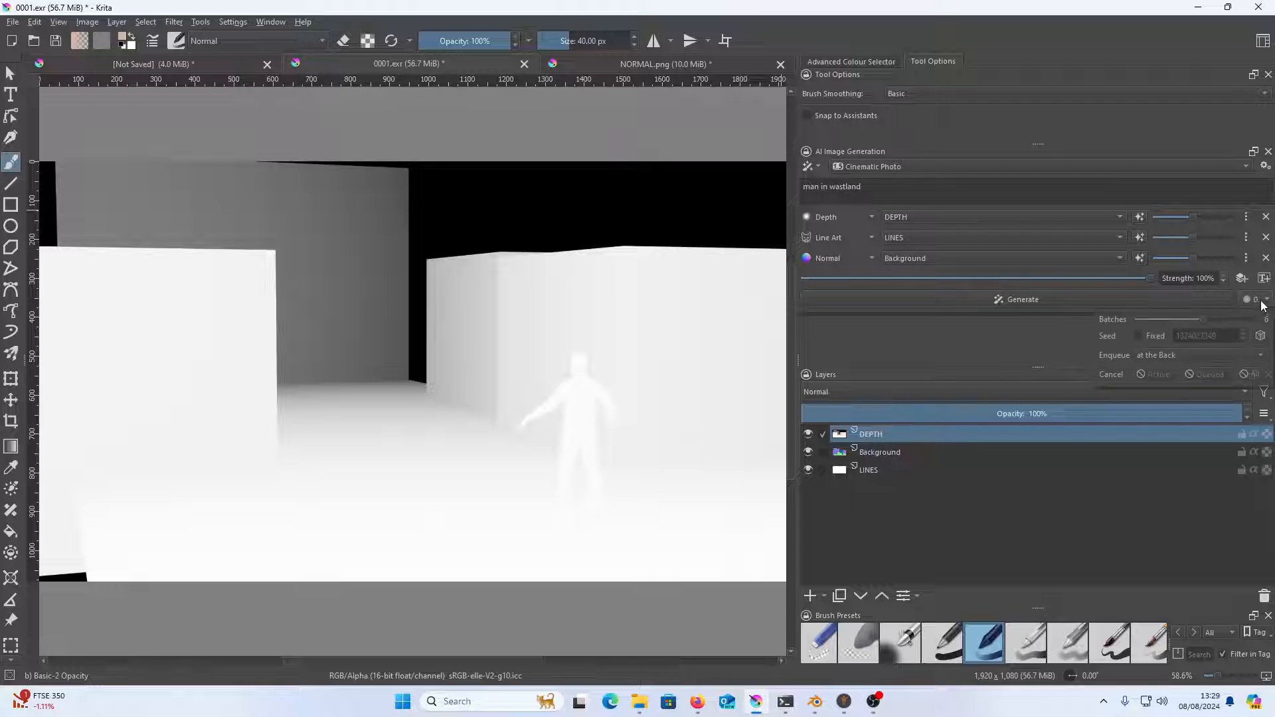
{"action": "left_click_drag", "start_coordinate": [1163, 319], "coordinate": [1107, 323]}
{"action": "left_click", "coordinate": [1021, 336]}
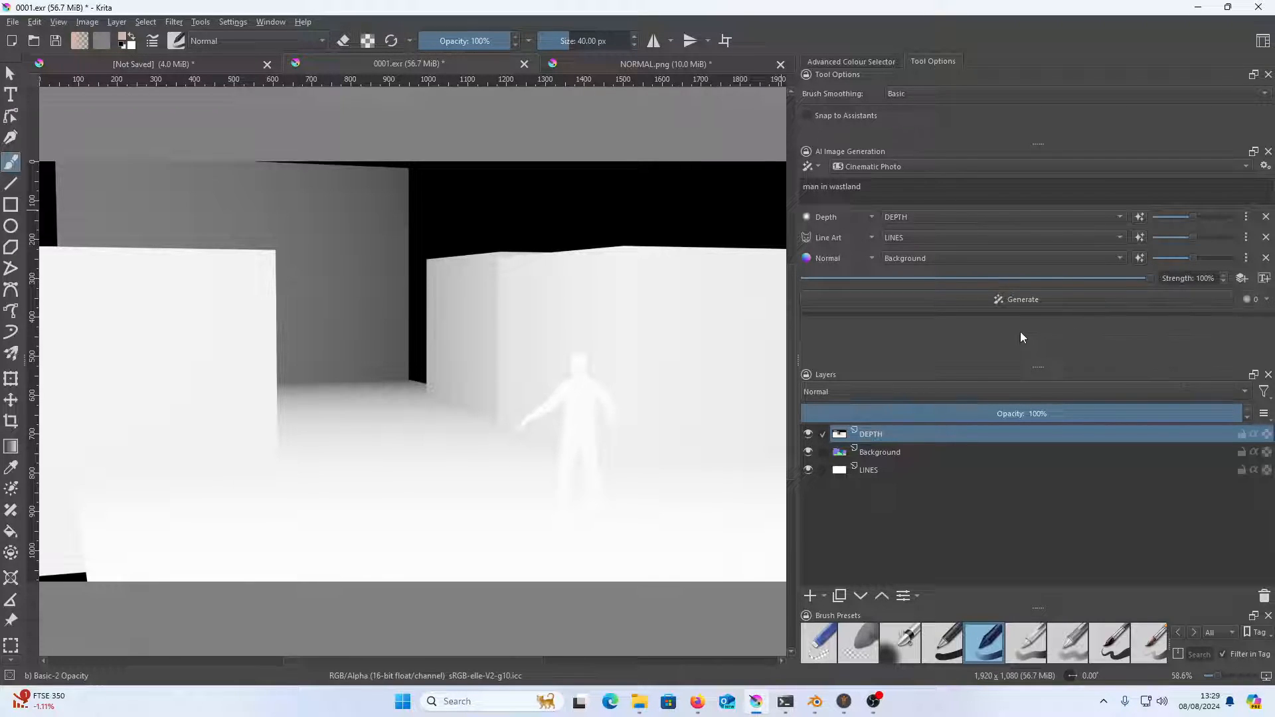
{"action": "left_click", "coordinate": [1031, 300]}
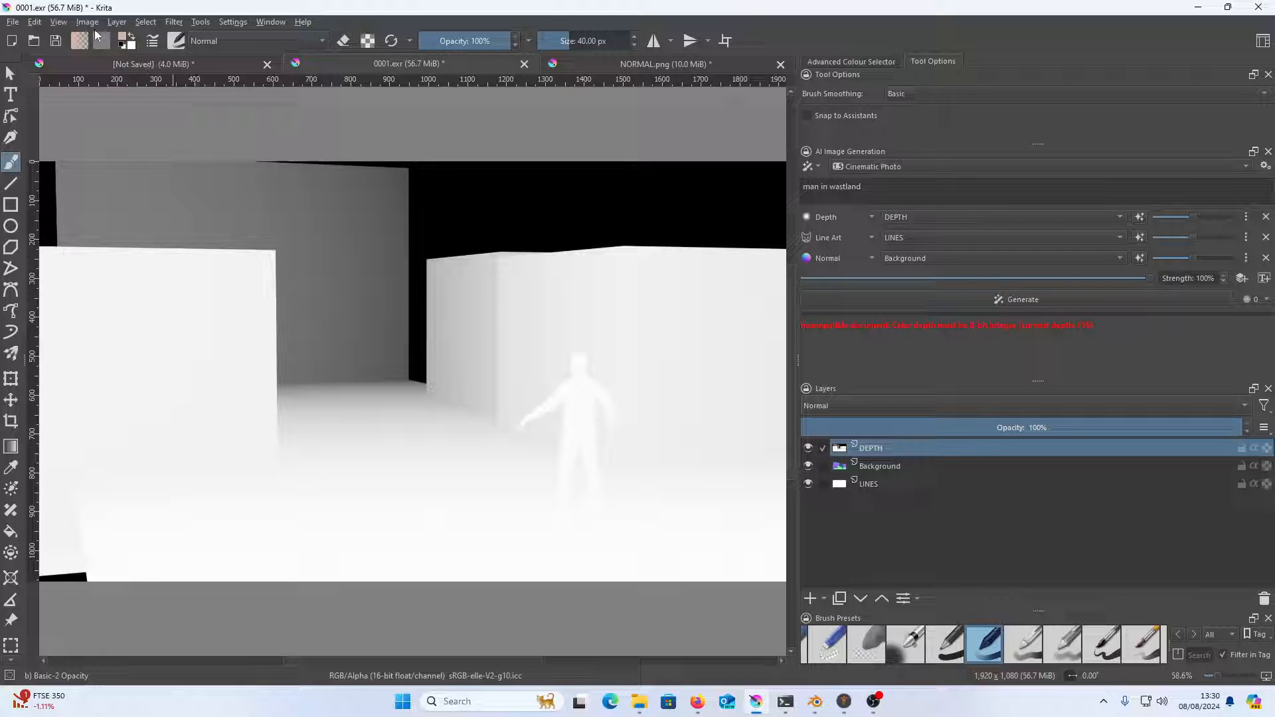
Convert the image's colour depth to 8-bit integer/channel and generate the "man in wastland" image
{"action": "left_click", "coordinate": [61, 21]}
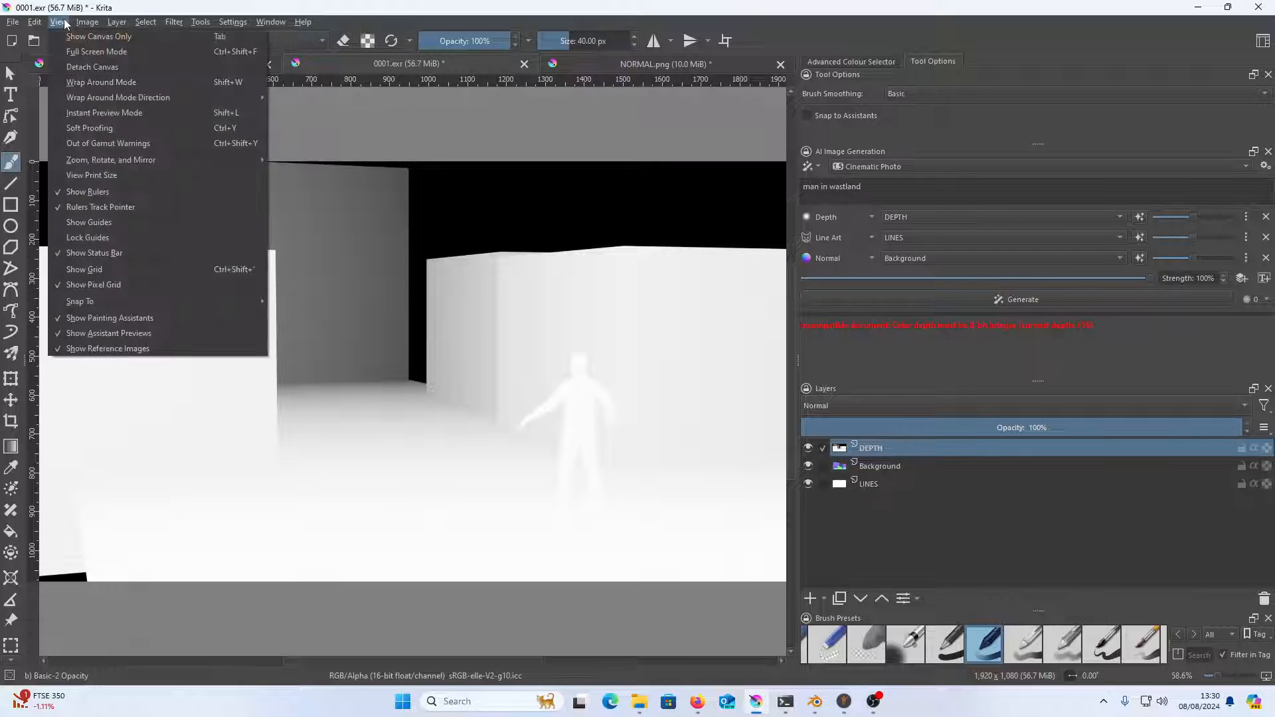
{"action": "mouse_move", "coordinate": [85, 23]}
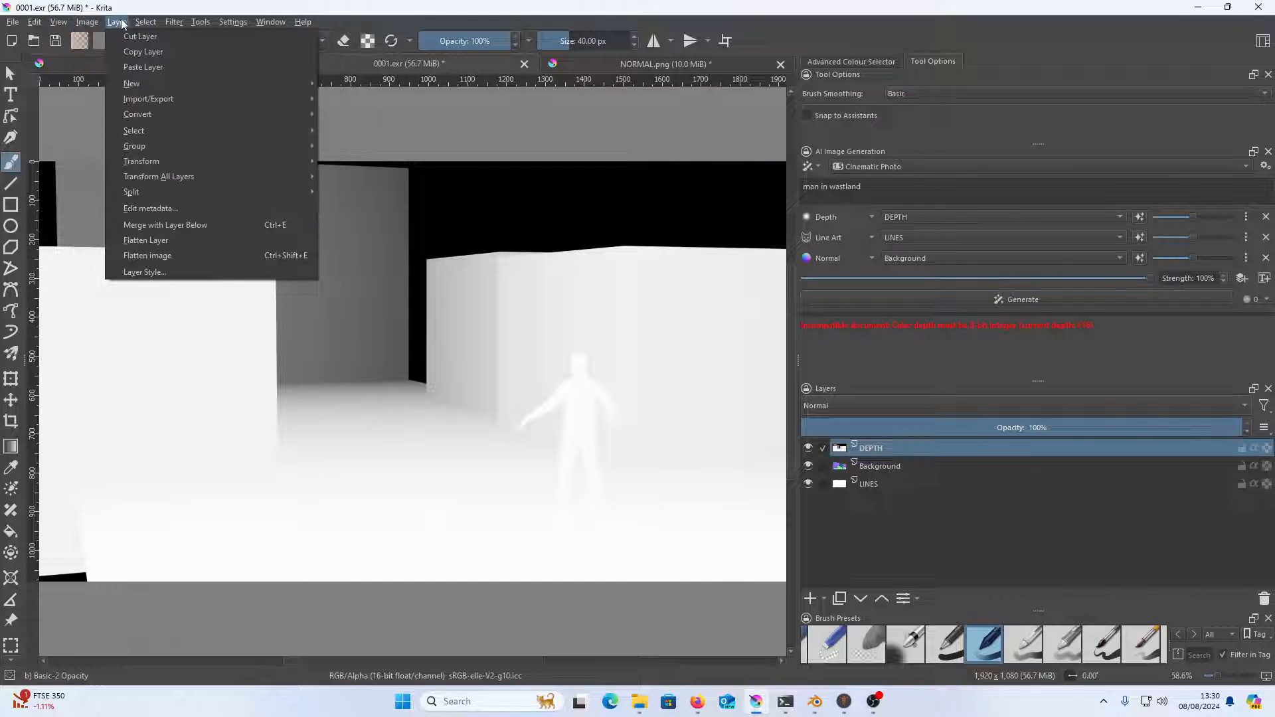
{"action": "left_click", "coordinate": [101, 38]}
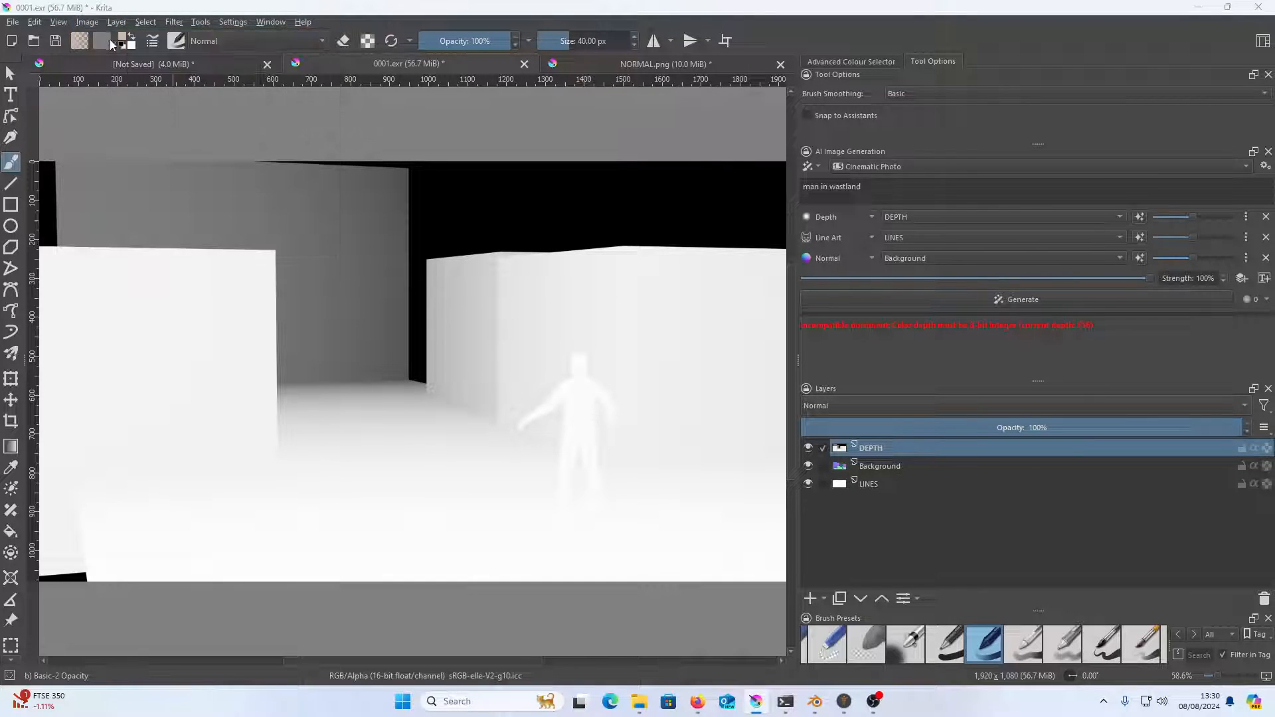
{"action": "left_click", "coordinate": [609, 250]}
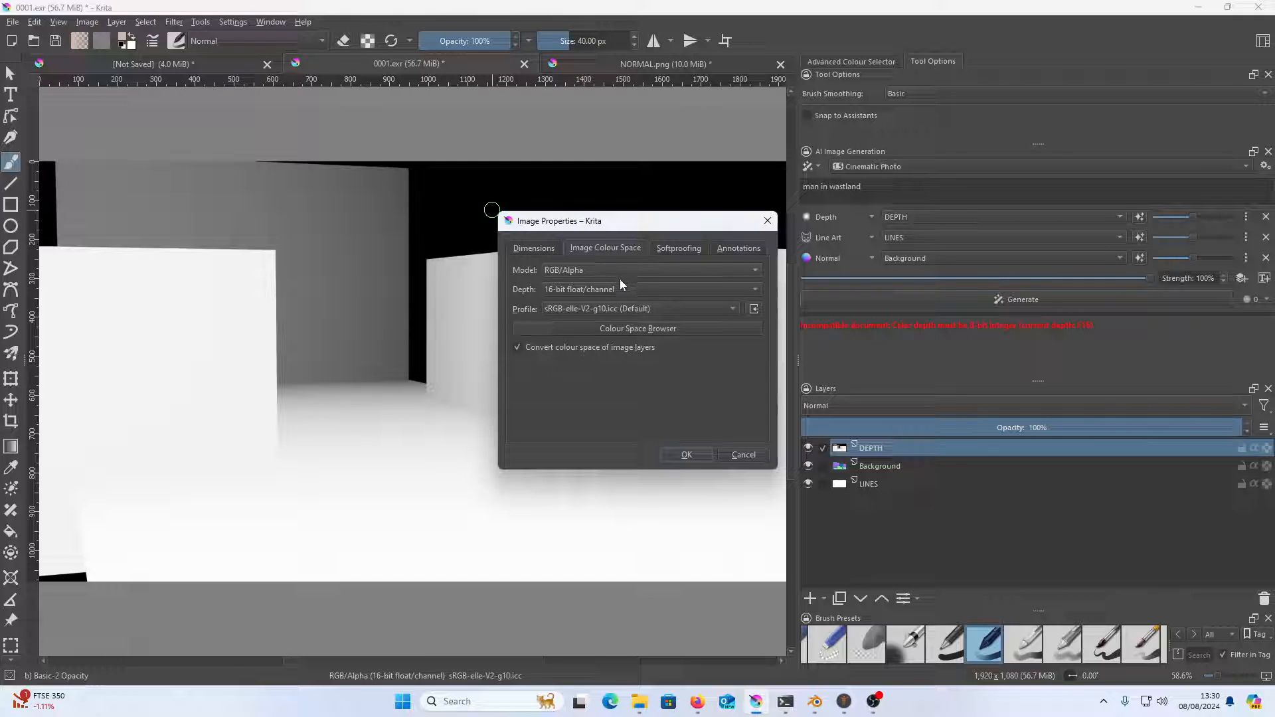
{"action": "left_click", "coordinate": [621, 289]}
{"action": "left_click", "coordinate": [620, 259]}
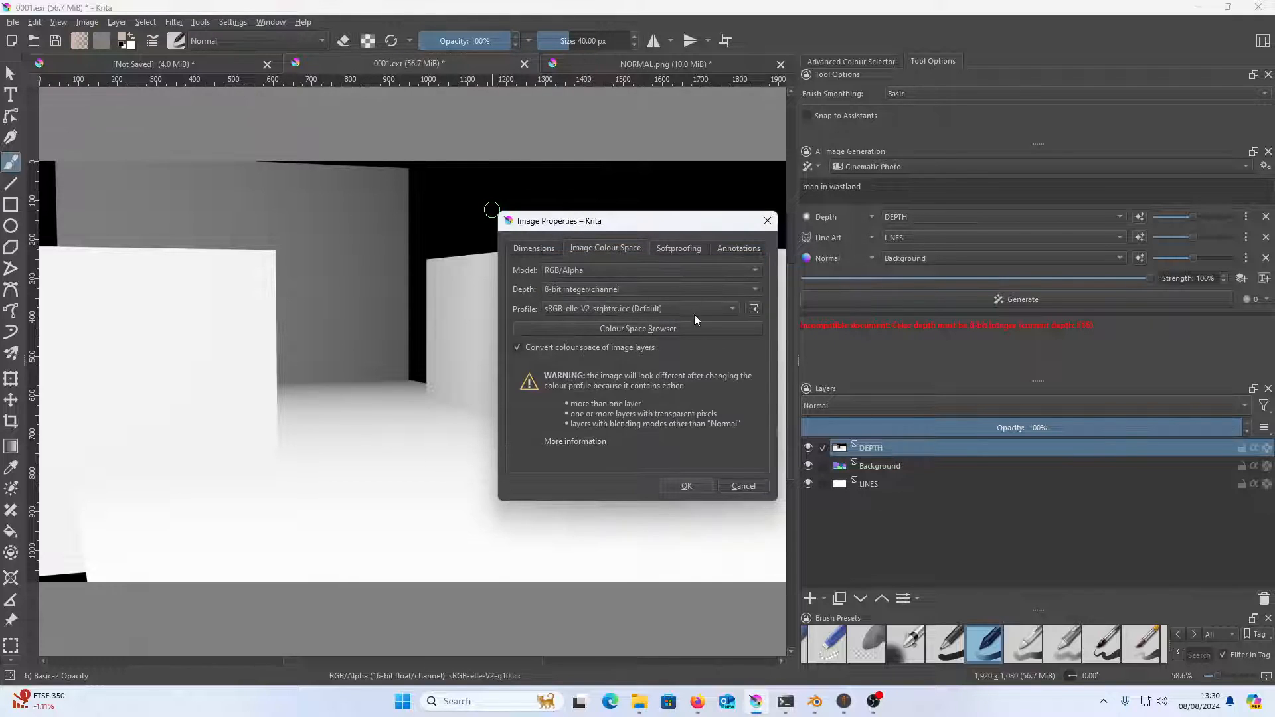
{"action": "left_click", "coordinate": [695, 485]}
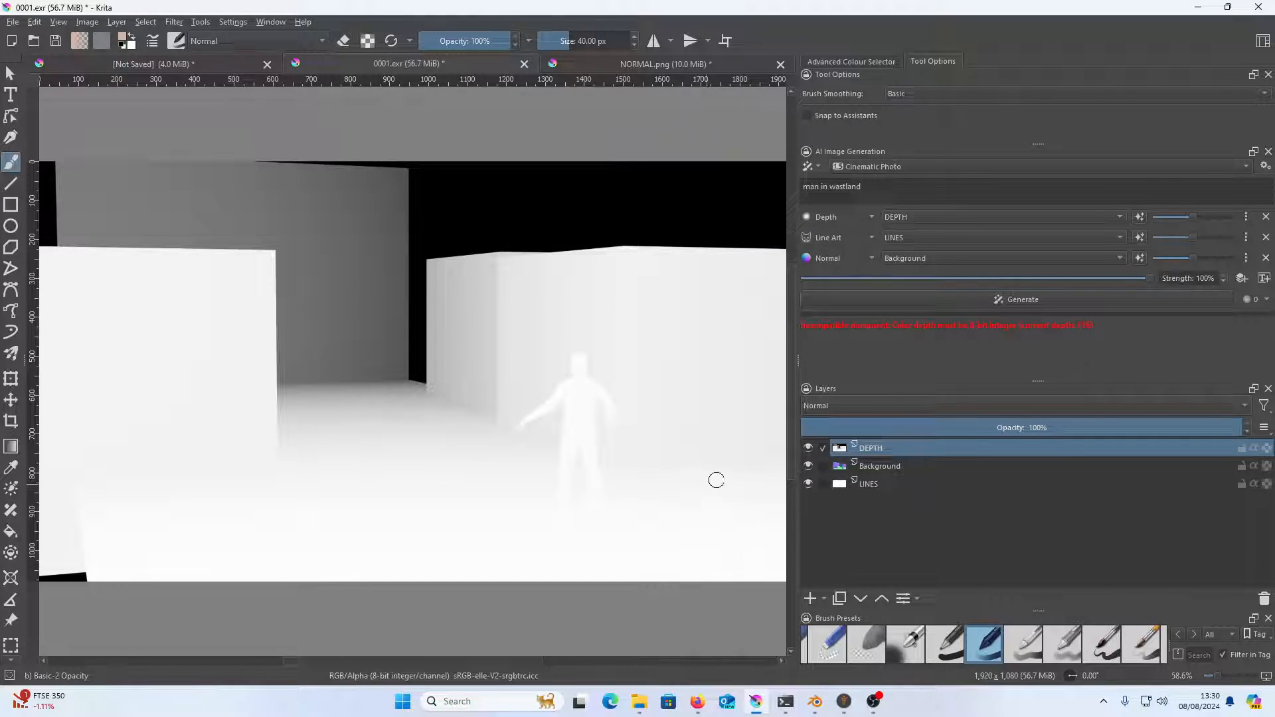
{"action": "left_click", "coordinate": [1114, 295]}
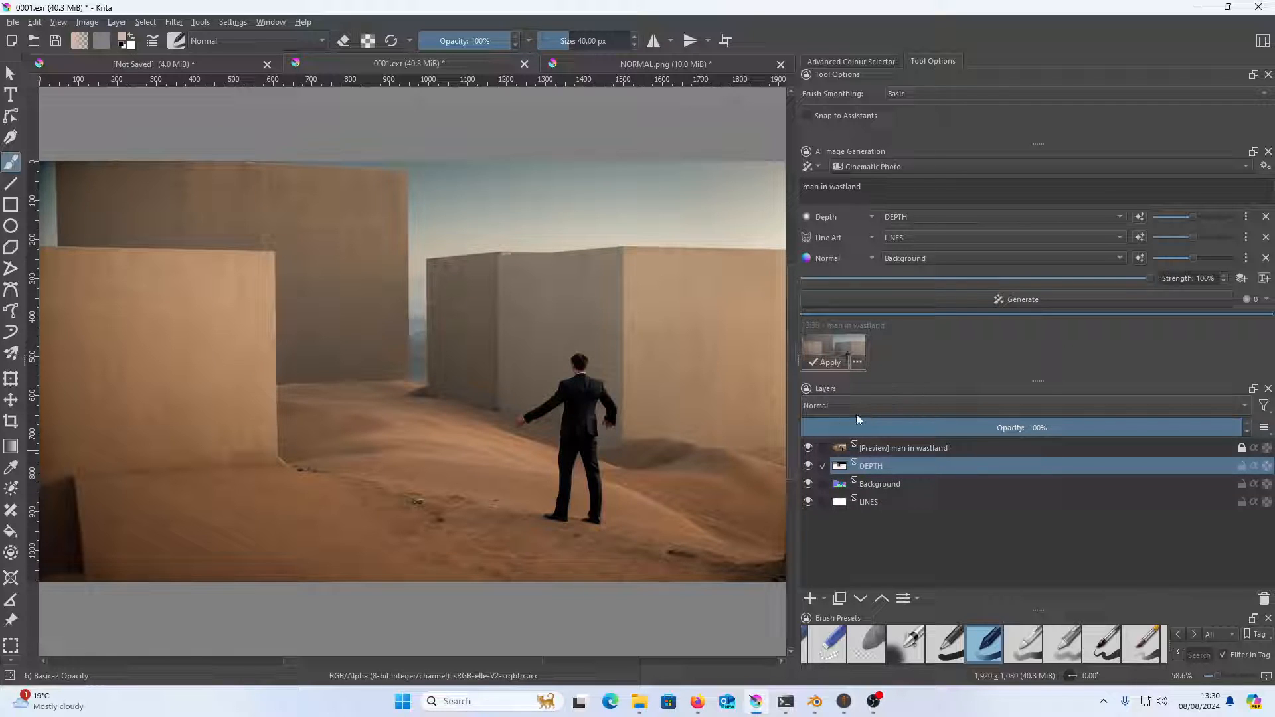
Compare the generated preview with the depth pass by toggling the preview layer's visibility
{"action": "left_click", "coordinate": [822, 465]}
{"action": "left_click", "coordinate": [808, 451]}
{"action": "left_click", "coordinate": [809, 451]}
{"action": "left_click", "coordinate": [809, 452]}
{"action": "left_click", "coordinate": [808, 452]}
{"action": "left_click", "coordinate": [809, 451]}
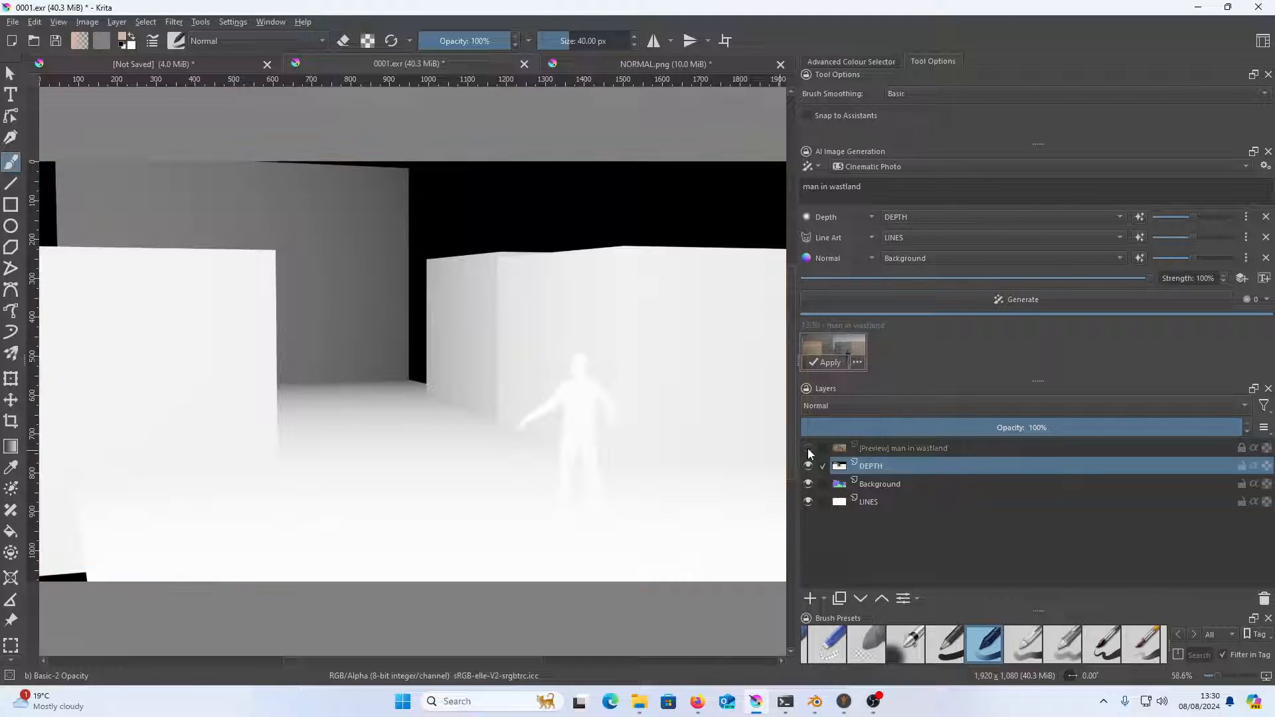
Toggle the visibility of the preview, DEPTH, Background and LINES layers to compare the passes with the result, ending with all layers shown
{"action": "left_click", "coordinate": [809, 501]}
{"action": "left_click", "coordinate": [809, 501]}
{"action": "left_click", "coordinate": [809, 483]}
{"action": "left_click", "coordinate": [808, 466]}
{"action": "left_click", "coordinate": [809, 449]}
{"action": "left_click", "coordinate": [809, 450]}
{"action": "left_click", "coordinate": [807, 452]}
{"action": "left_click", "coordinate": [807, 452]}
{"action": "left_click", "coordinate": [807, 453]}
{"action": "left_click", "coordinate": [808, 466]}
{"action": "left_click", "coordinate": [808, 485]}
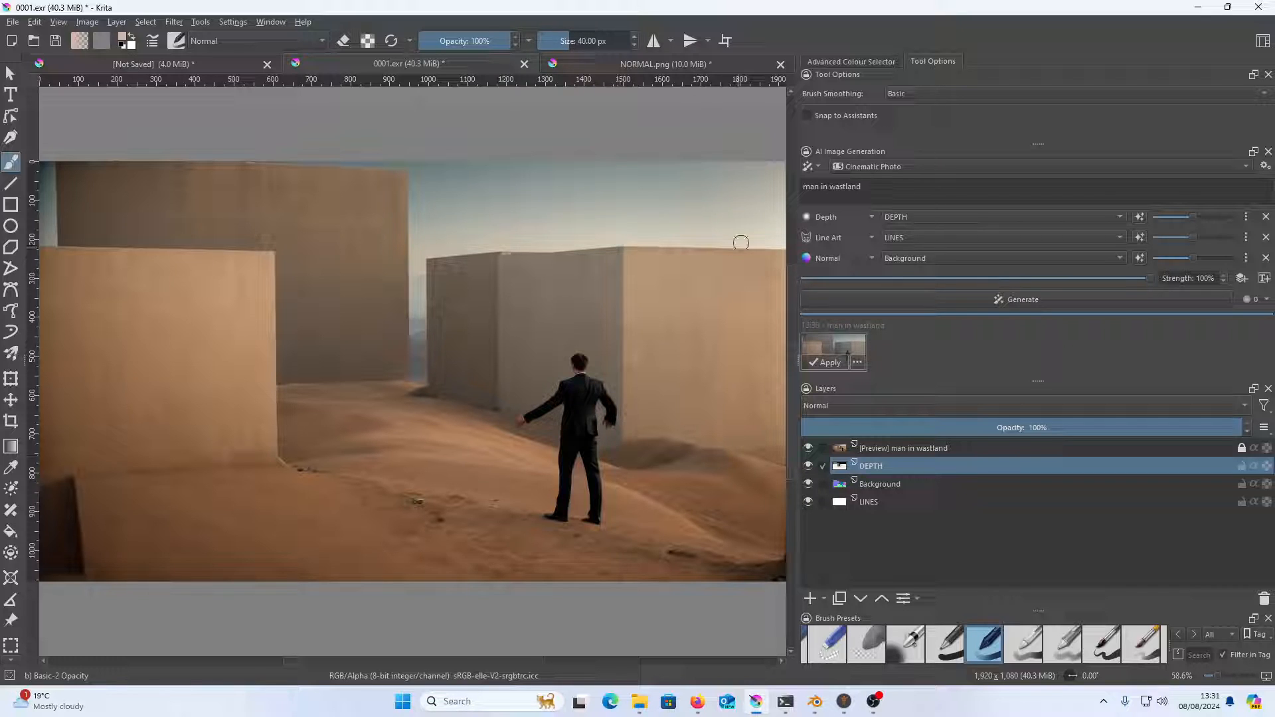
Change the prompt to "man in city", generate an image and preview the result on the canvas
{"action": "left_click_drag", "start_coordinate": [836, 186], "coordinate": [888, 180]}
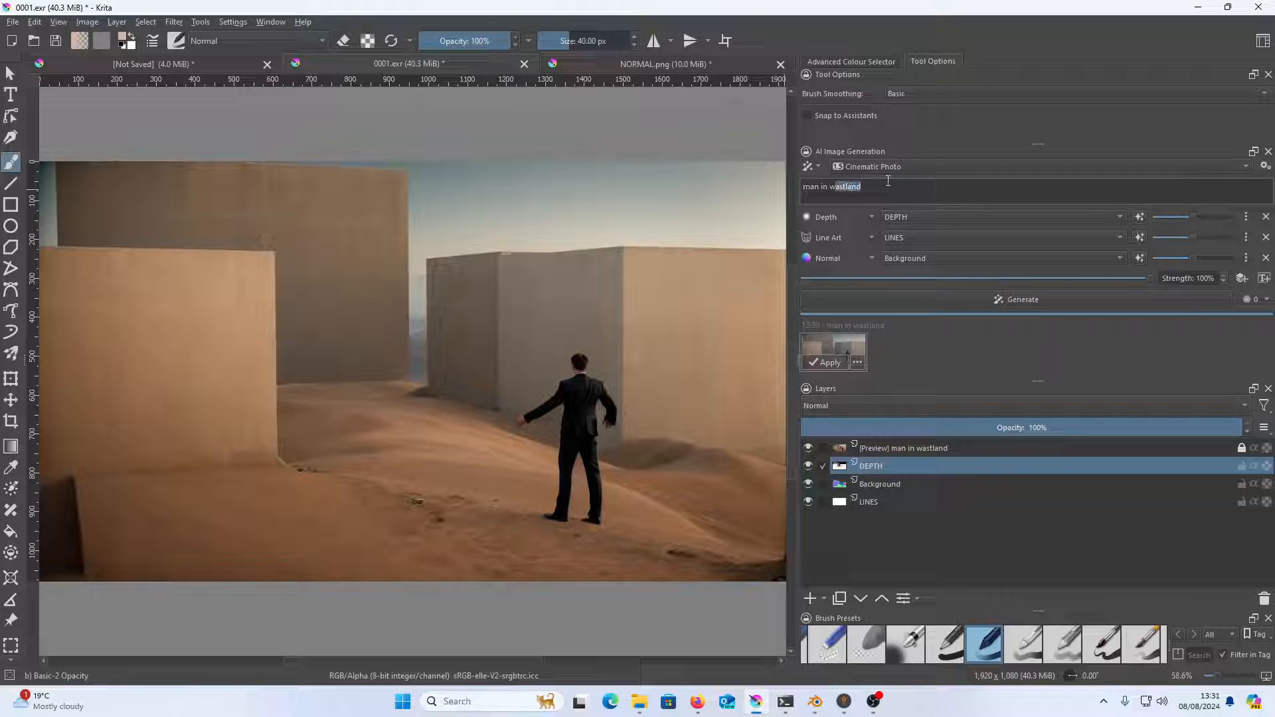
{"action": "key", "text": "BackSpace"}
{"action": "type", "text": "city"}
{"action": "left_click", "coordinate": [1071, 296]}
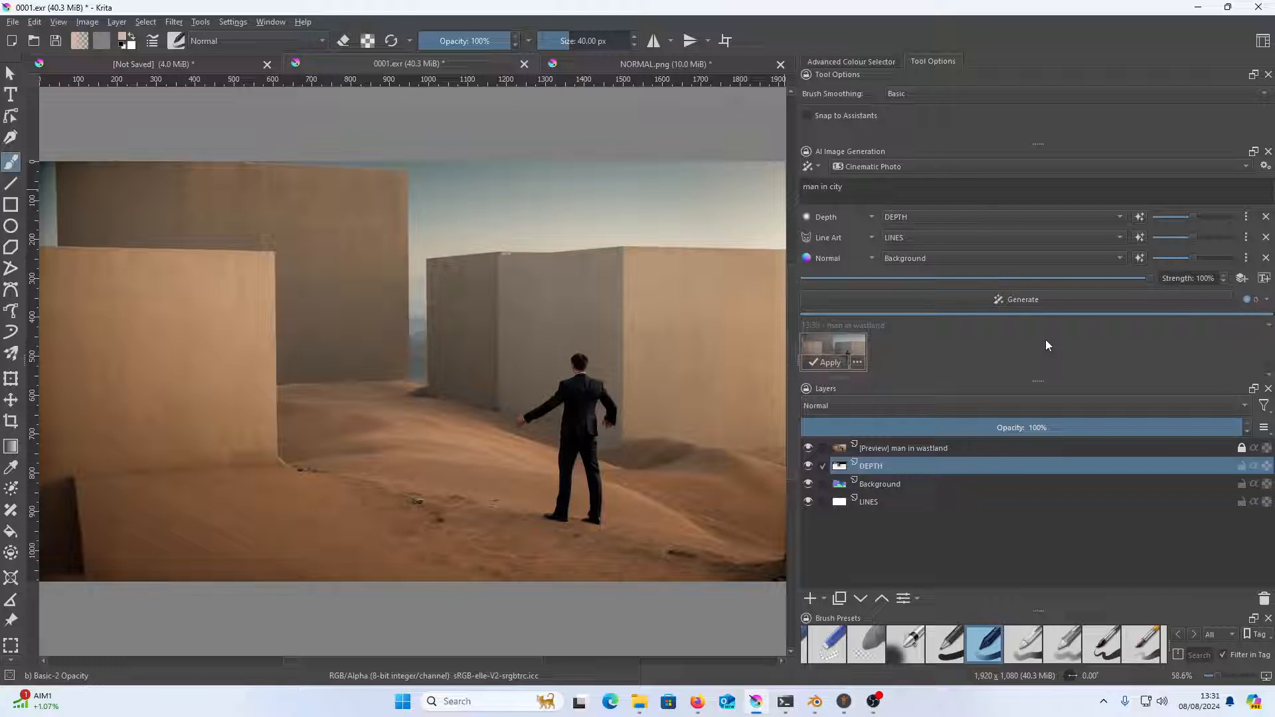
{"action": "left_click_drag", "start_coordinate": [1268, 343], "coordinate": [1268, 370]}
{"action": "left_click", "coordinate": [829, 365]}
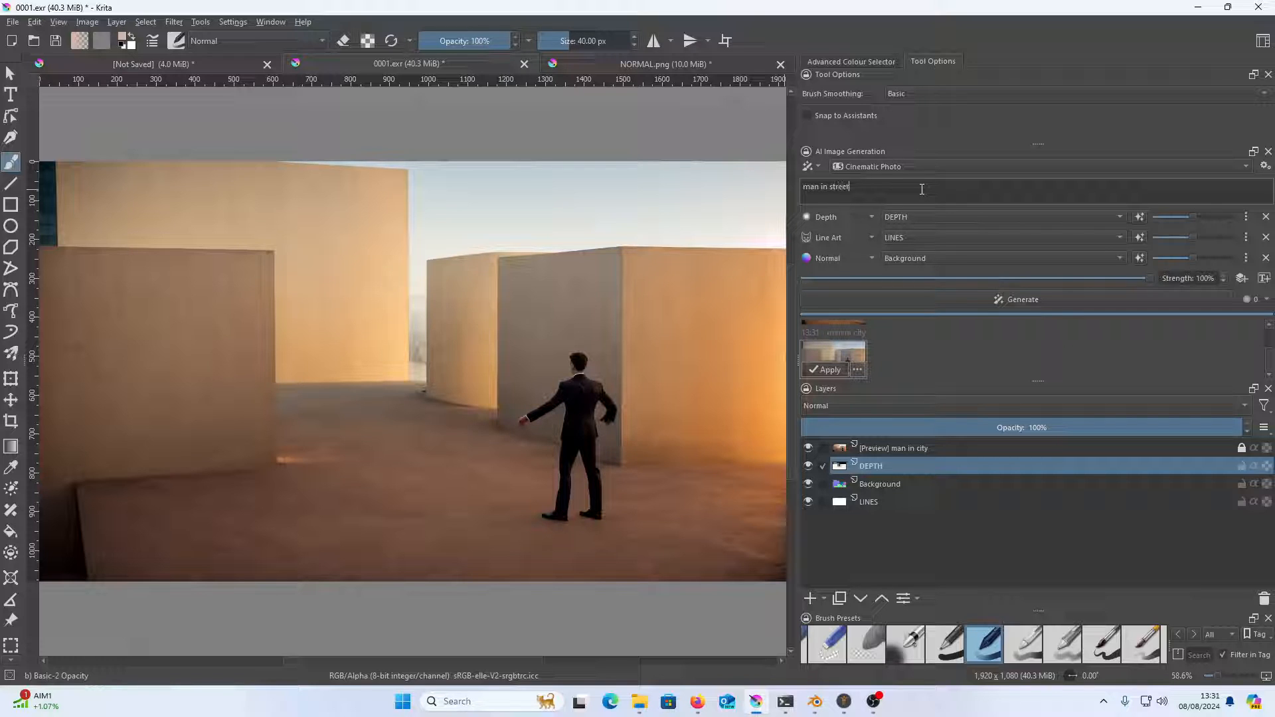
Change the prompt to "man in street", increase the number of batches and generate a set of three images
{"action": "left_click", "coordinate": [1260, 300]}
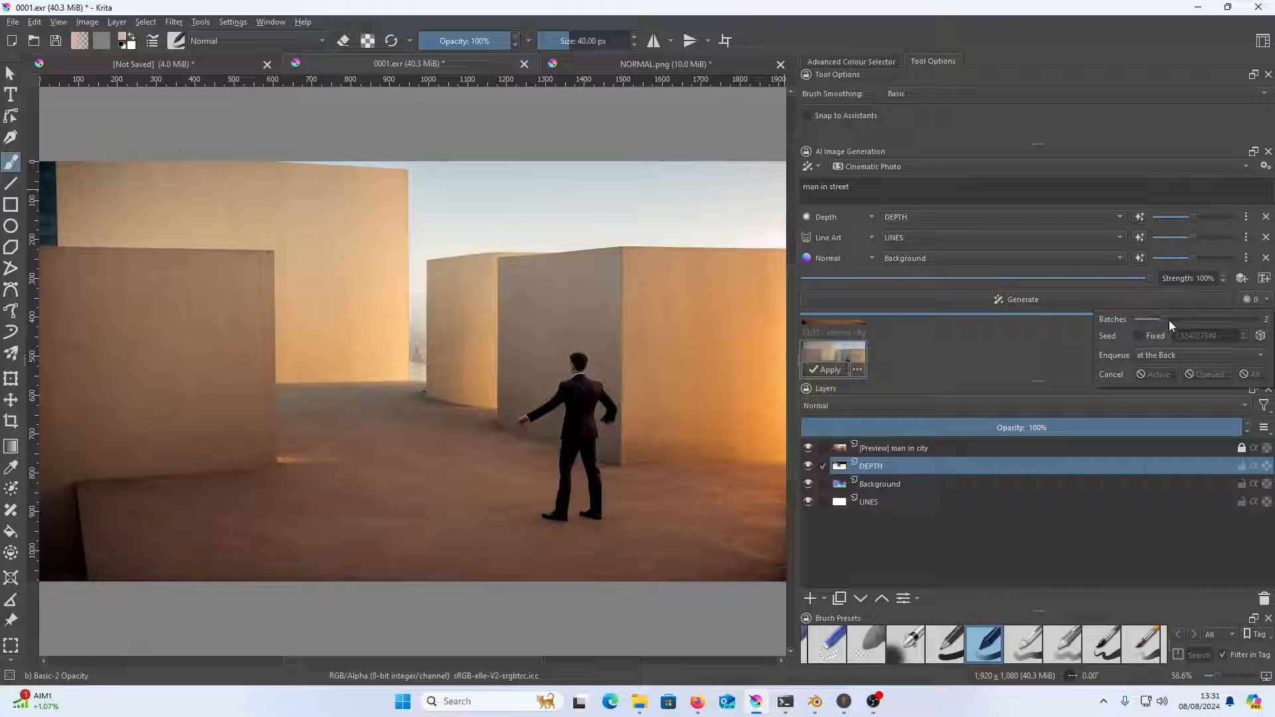
{"action": "left_click", "coordinate": [1028, 299]}
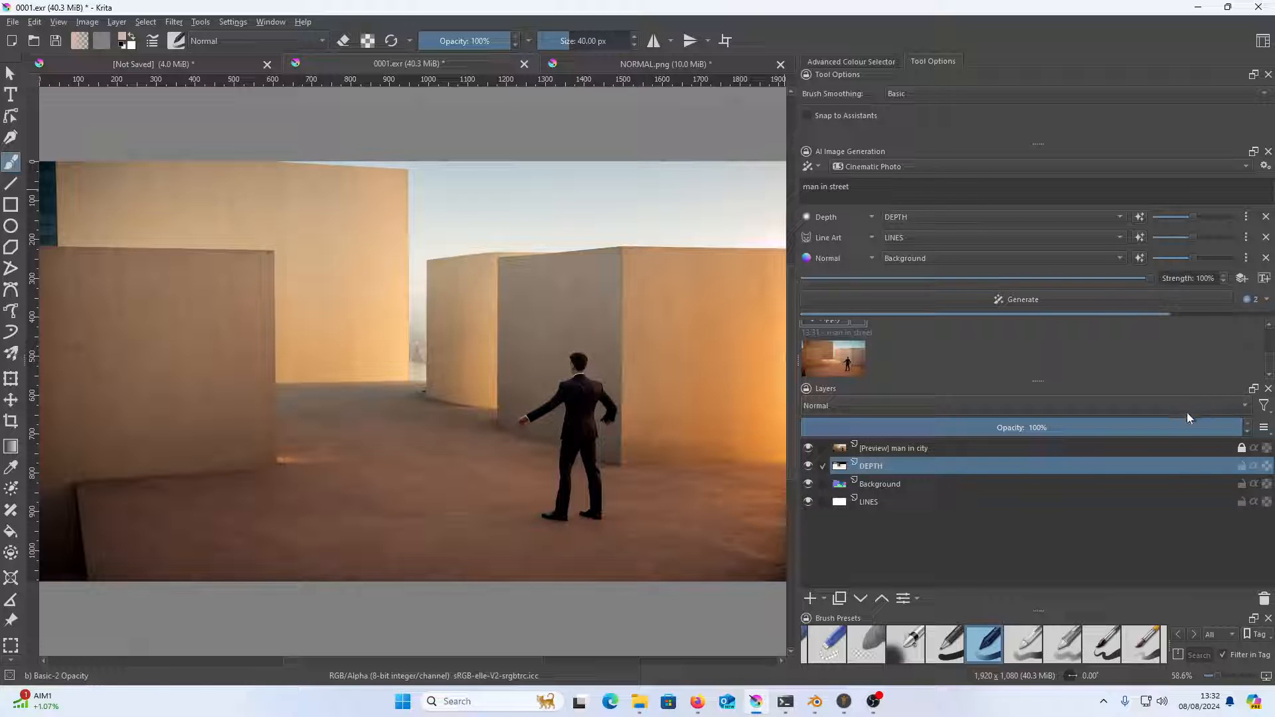
Enlarge the generation results area and compare the "man in street" images by previewing the first and second alternately
{"action": "left_click_drag", "start_coordinate": [1038, 382], "coordinate": [1030, 444]}
{"action": "left_click", "coordinate": [844, 432]}
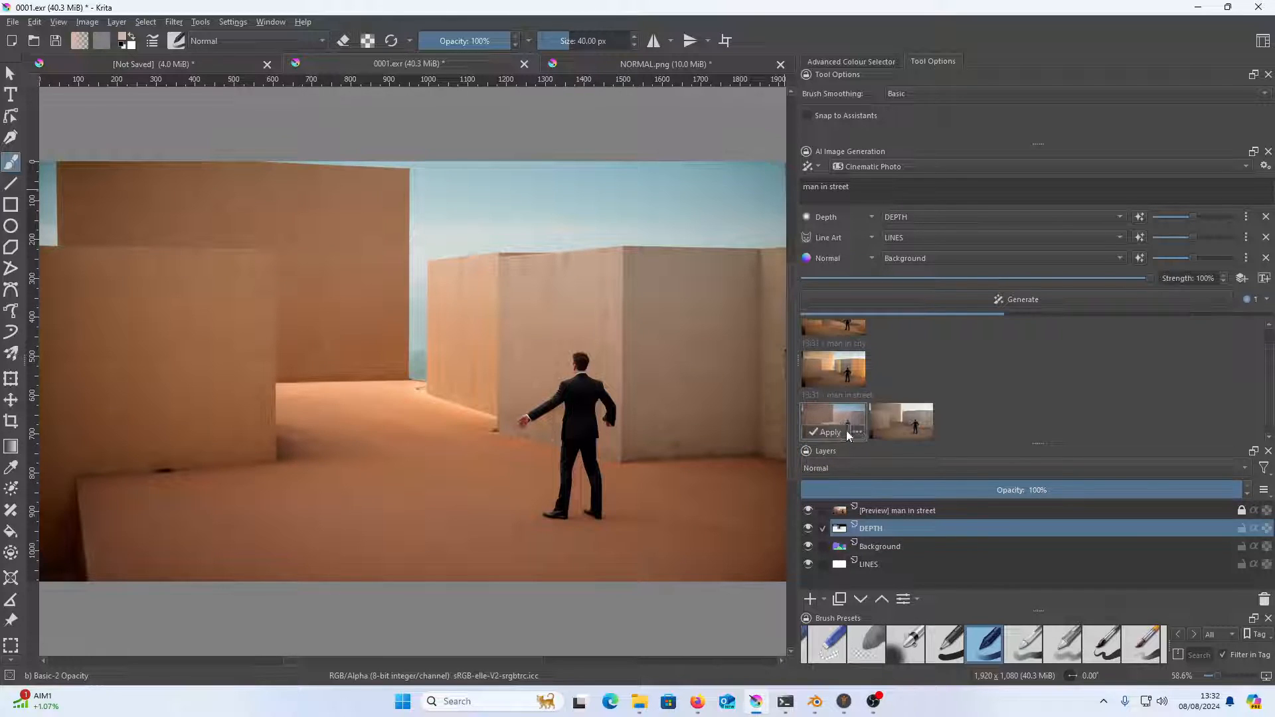
{"action": "left_click", "coordinate": [922, 423]}
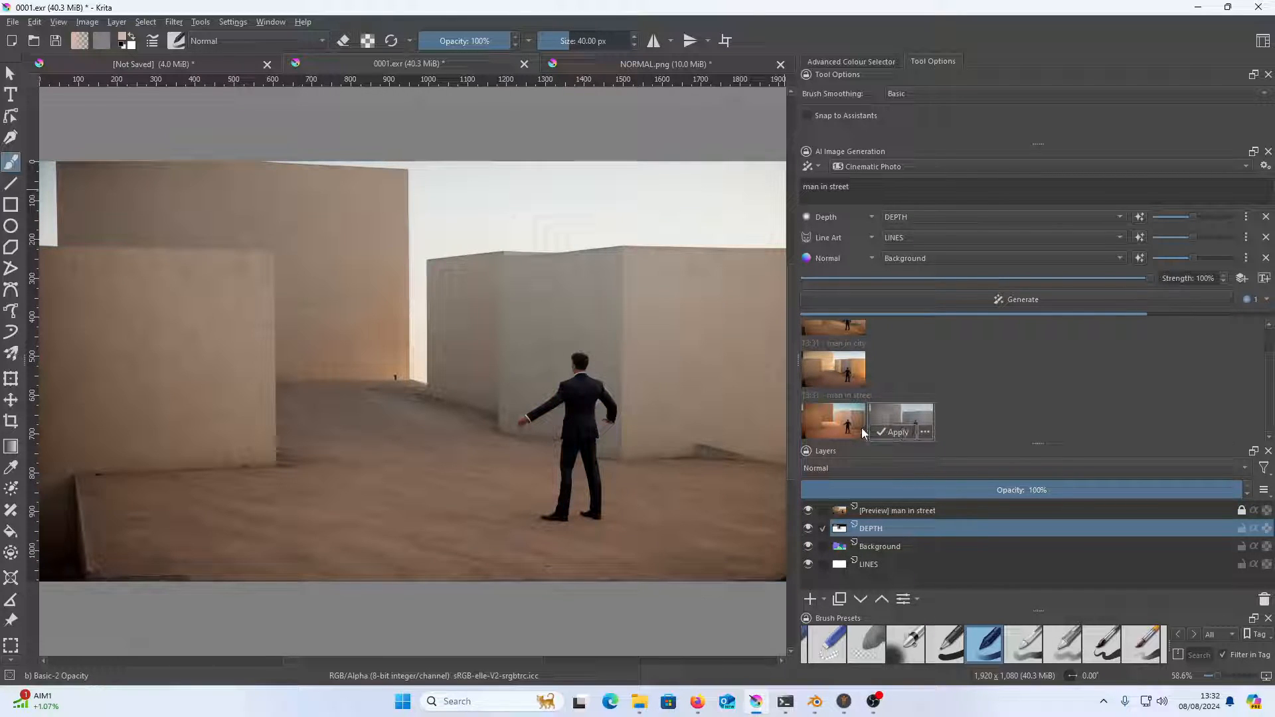
{"action": "left_click", "coordinate": [863, 425]}
{"action": "left_click", "coordinate": [909, 427]}
{"action": "left_click", "coordinate": [858, 419]}
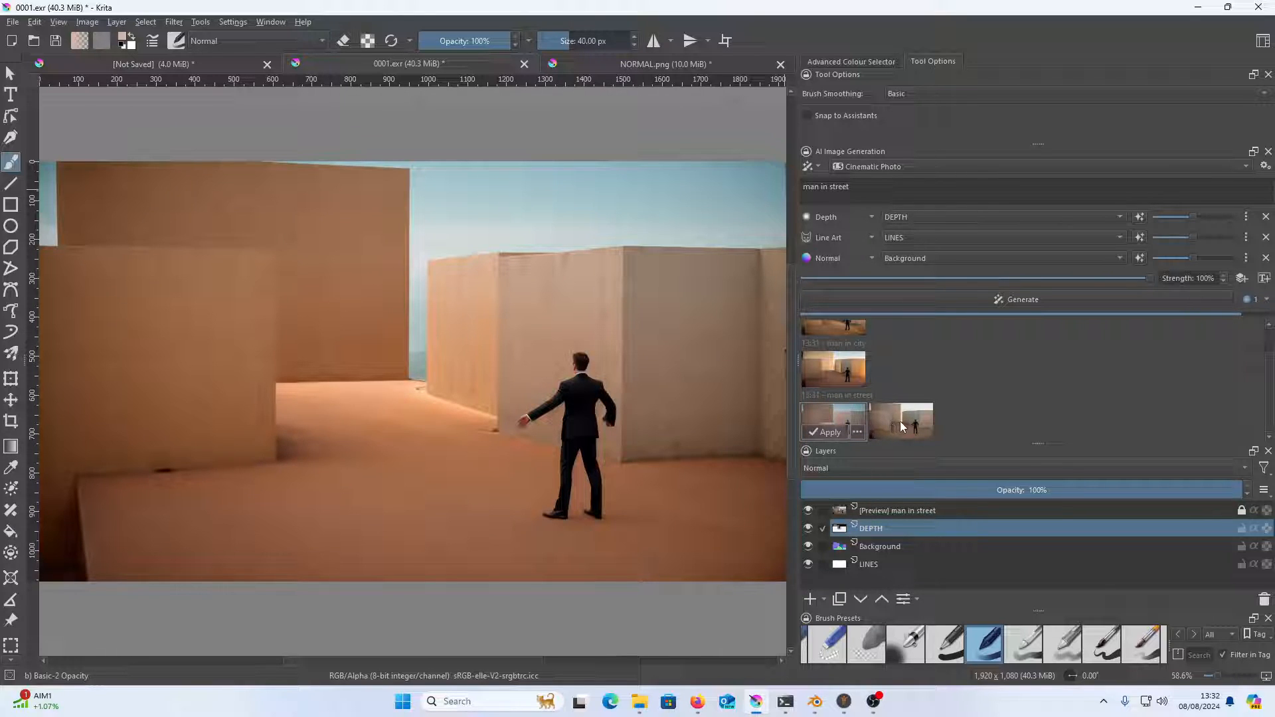
{"action": "left_click", "coordinate": [890, 425]}
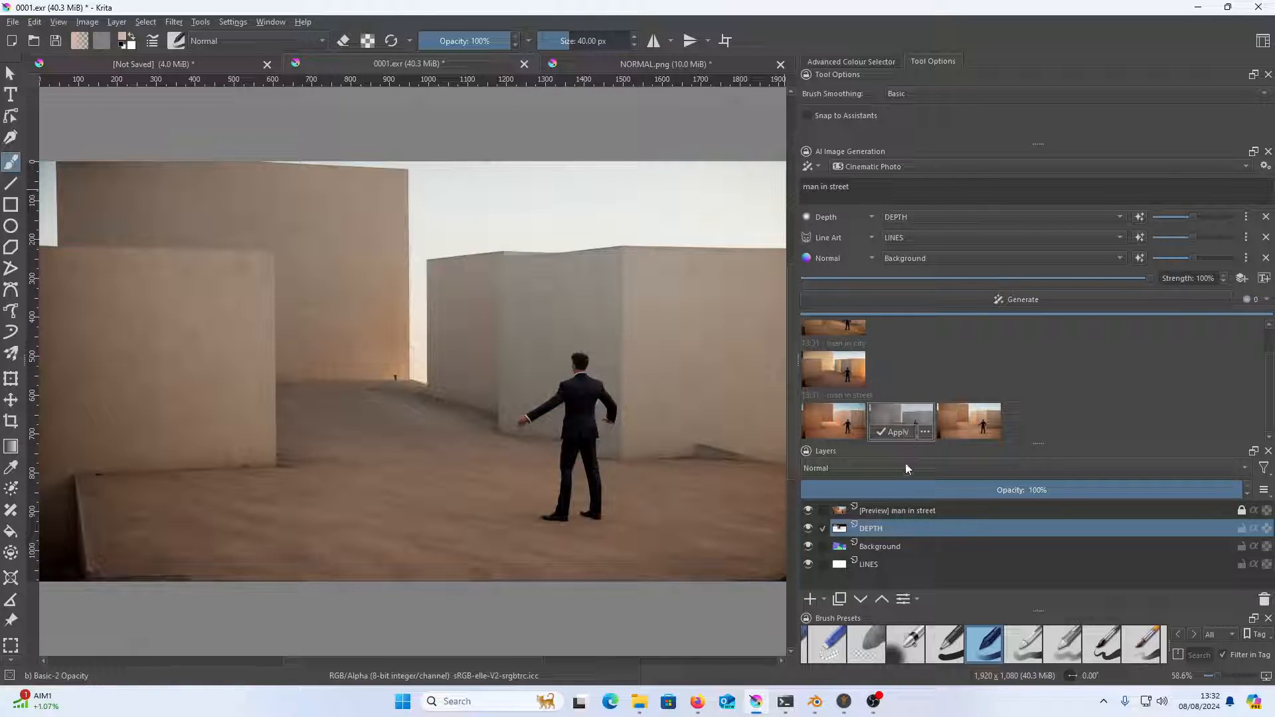
Make LINES the active layer and hide the preview, DEPTH and Background layers above it
{"action": "left_click", "coordinate": [887, 564]}
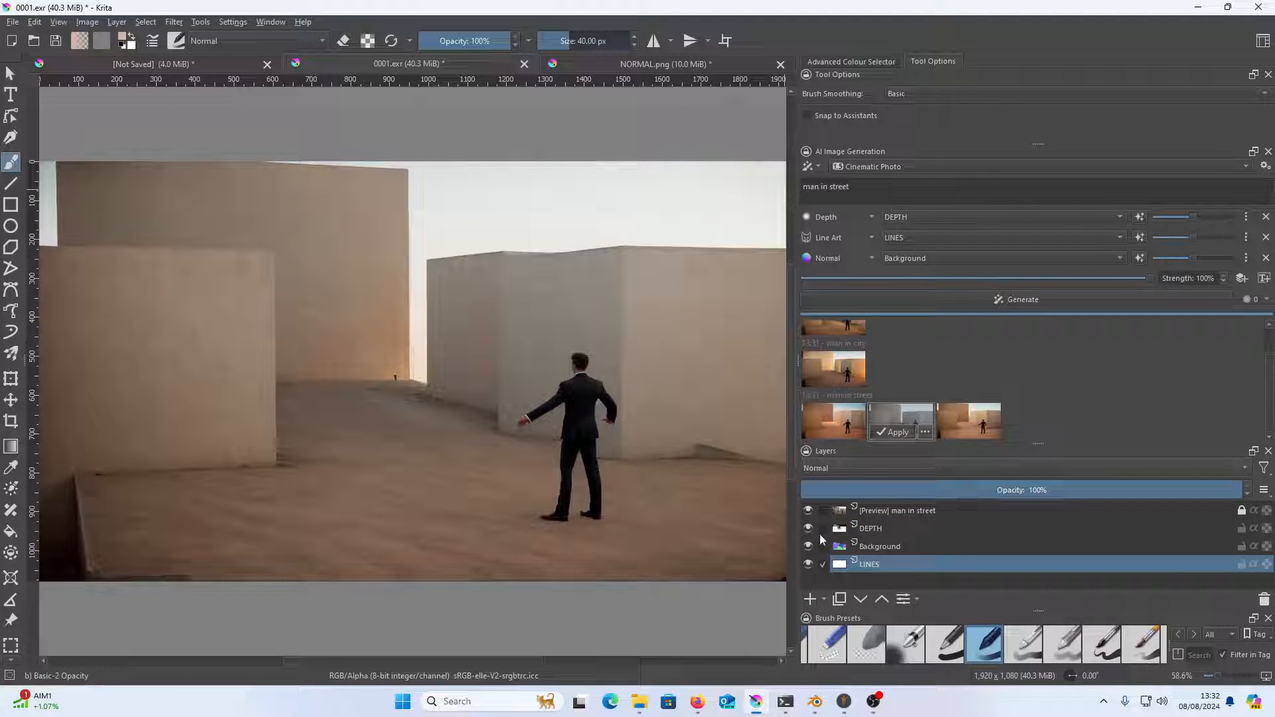
{"action": "left_click_drag", "start_coordinate": [811, 546], "coordinate": [806, 509]}
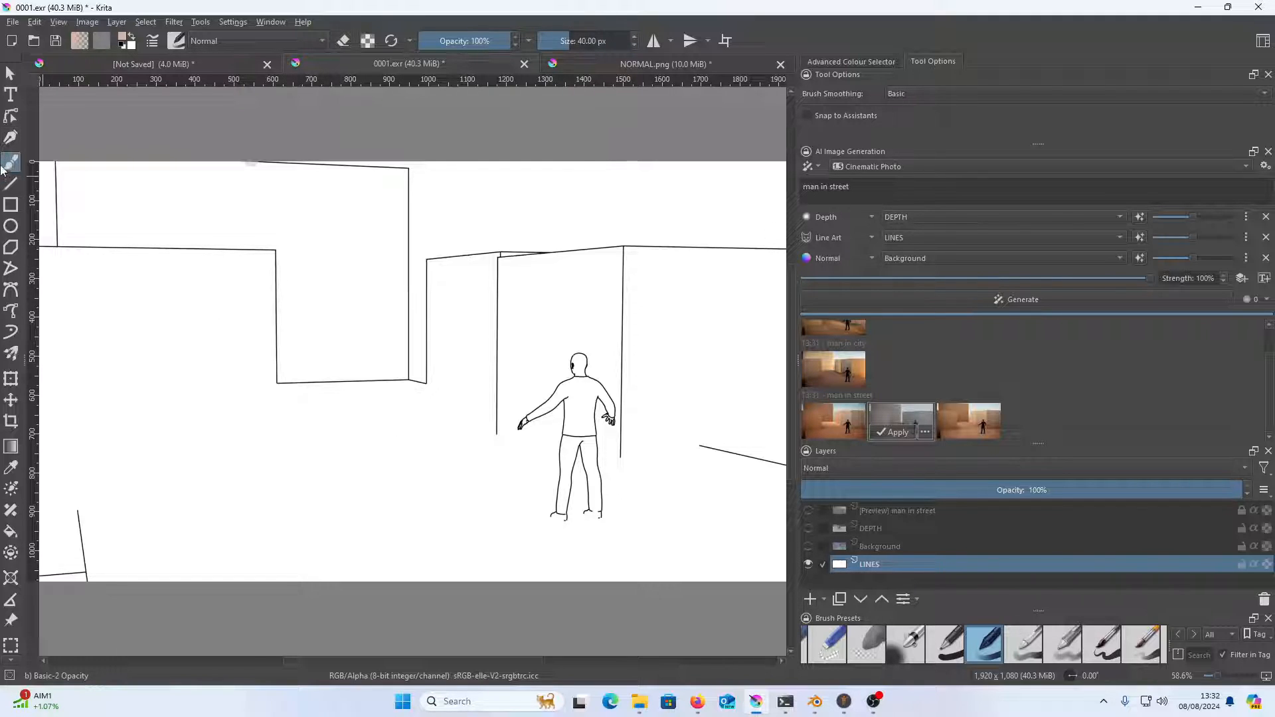
Draw two window rectangles on the far building's wall in the LINES layer, using the black Basic-1 brush at 2.56 px
{"action": "left_click", "coordinate": [11, 205]}
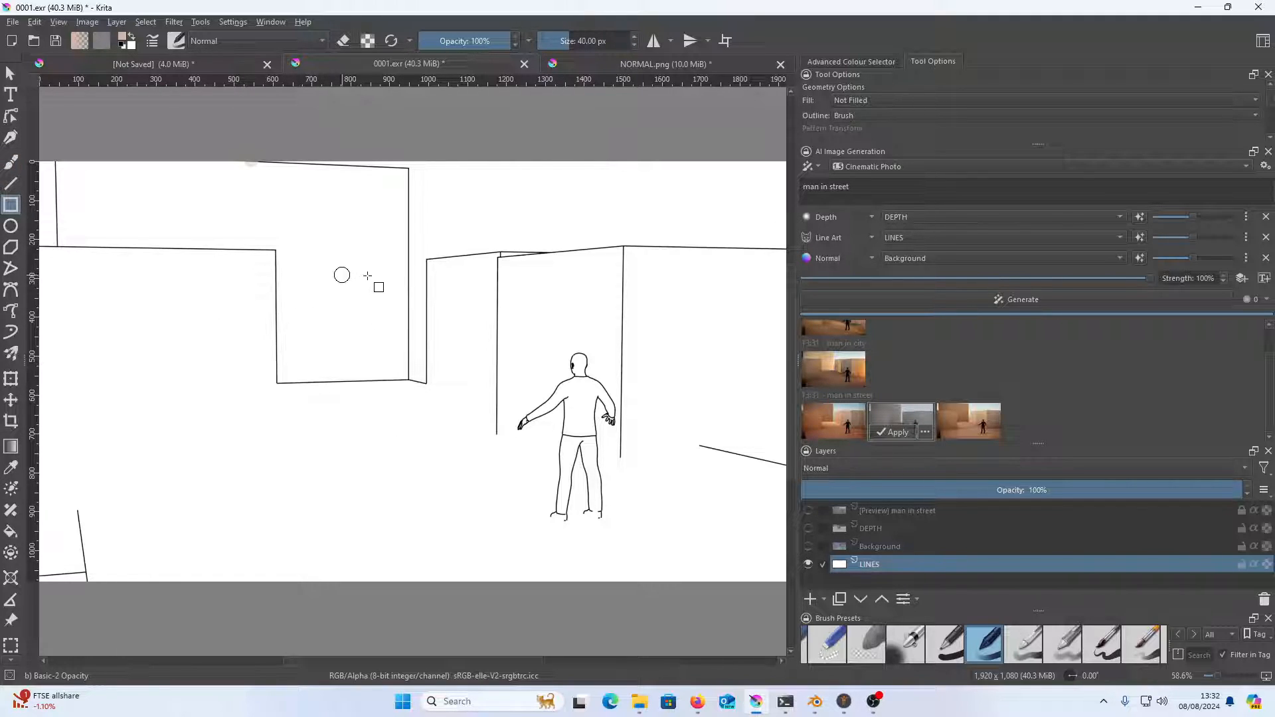
{"action": "left_click_drag", "start_coordinate": [384, 293], "coordinate": [351, 334]}
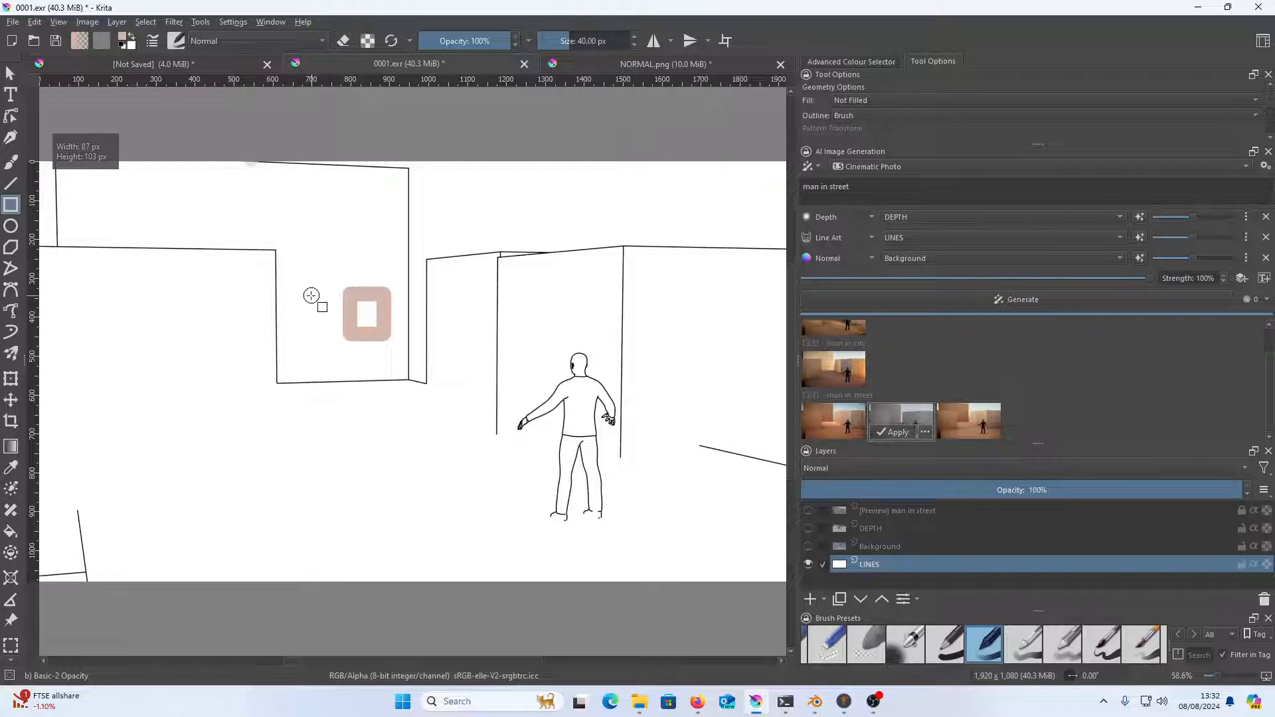
{"action": "key", "text": "ctrl+z"}
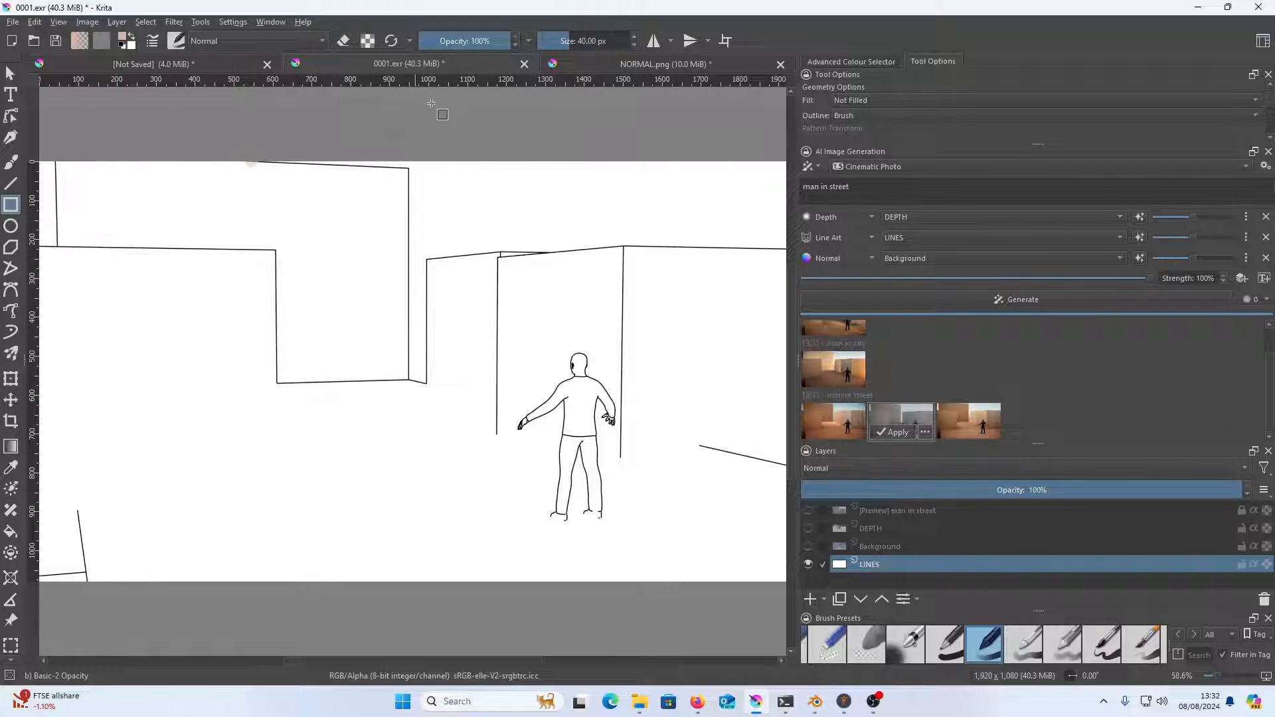
{"action": "right_click", "coordinate": [485, 228]}
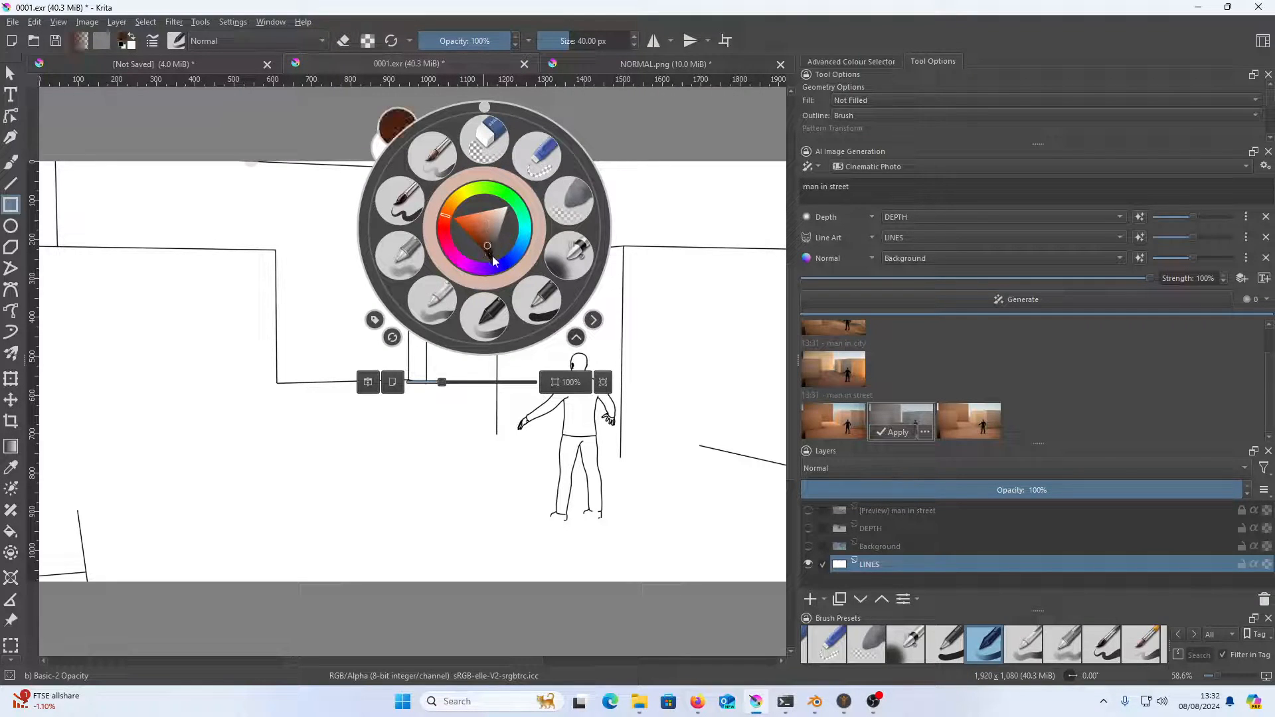
{"action": "left_click", "coordinate": [534, 299]}
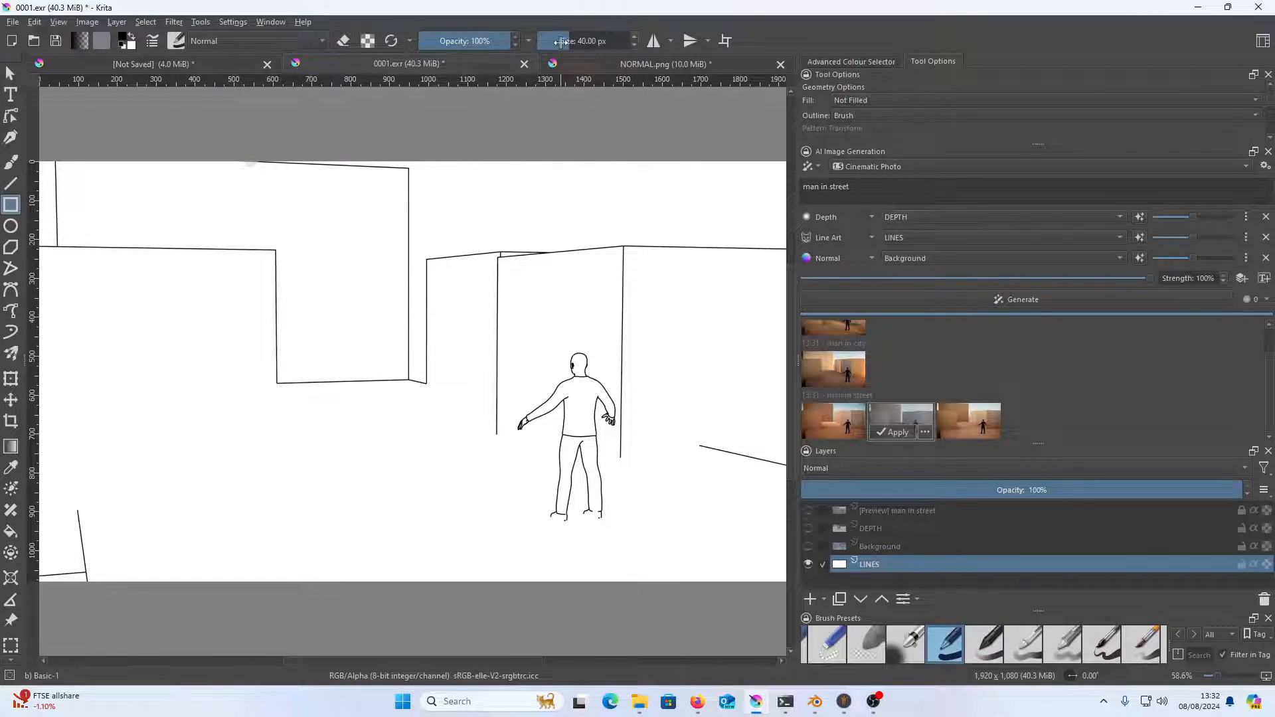
{"action": "left_click_drag", "start_coordinate": [544, 44], "coordinate": [549, 49]}
{"action": "mouse_move", "coordinate": [390, 302]}
{"action": "left_mouse_down"}
{"action": "mouse_move", "coordinate": [362, 343]}
{"action": "mouse_move", "coordinate": [343, 306]}
{"action": "mouse_move", "coordinate": [318, 345]}
{"action": "left_mouse_up"}
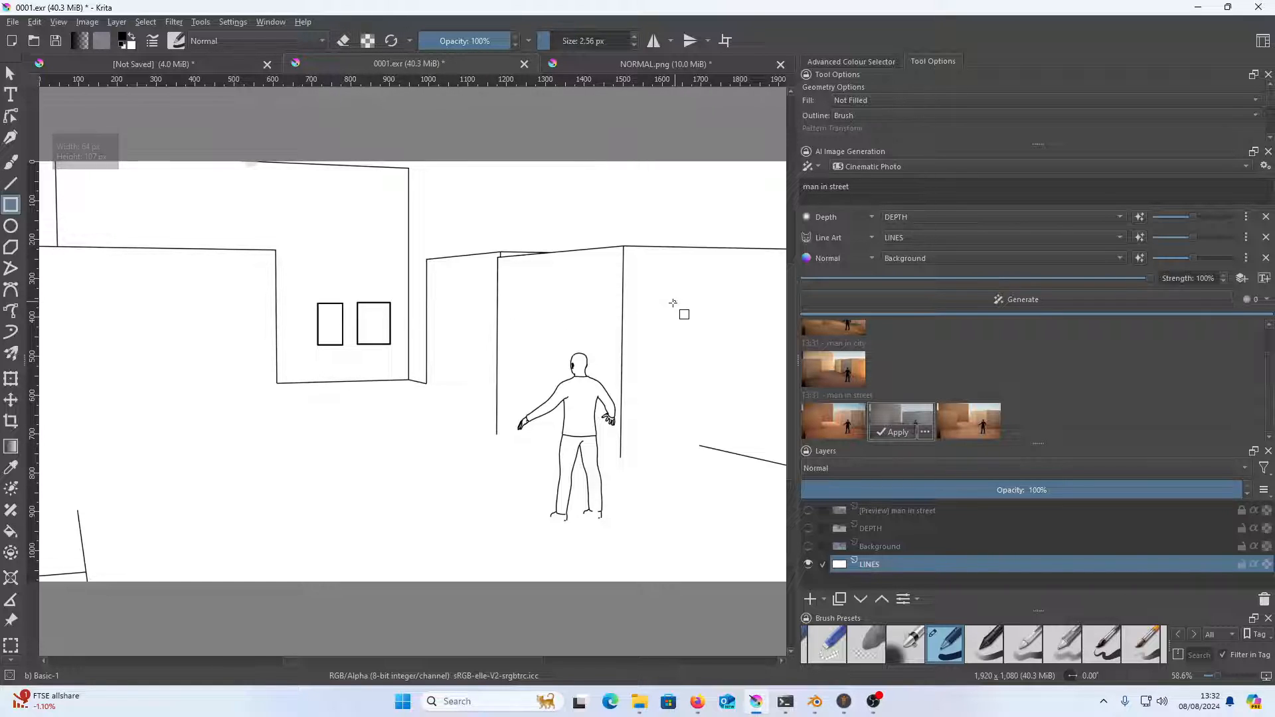
Draw straight base lines along the building behind the man and add a window rectangle on its right-hand wall
{"action": "left_click", "coordinate": [11, 185]}
{"action": "left_click_drag", "start_coordinate": [622, 455], "coordinate": [754, 455]}
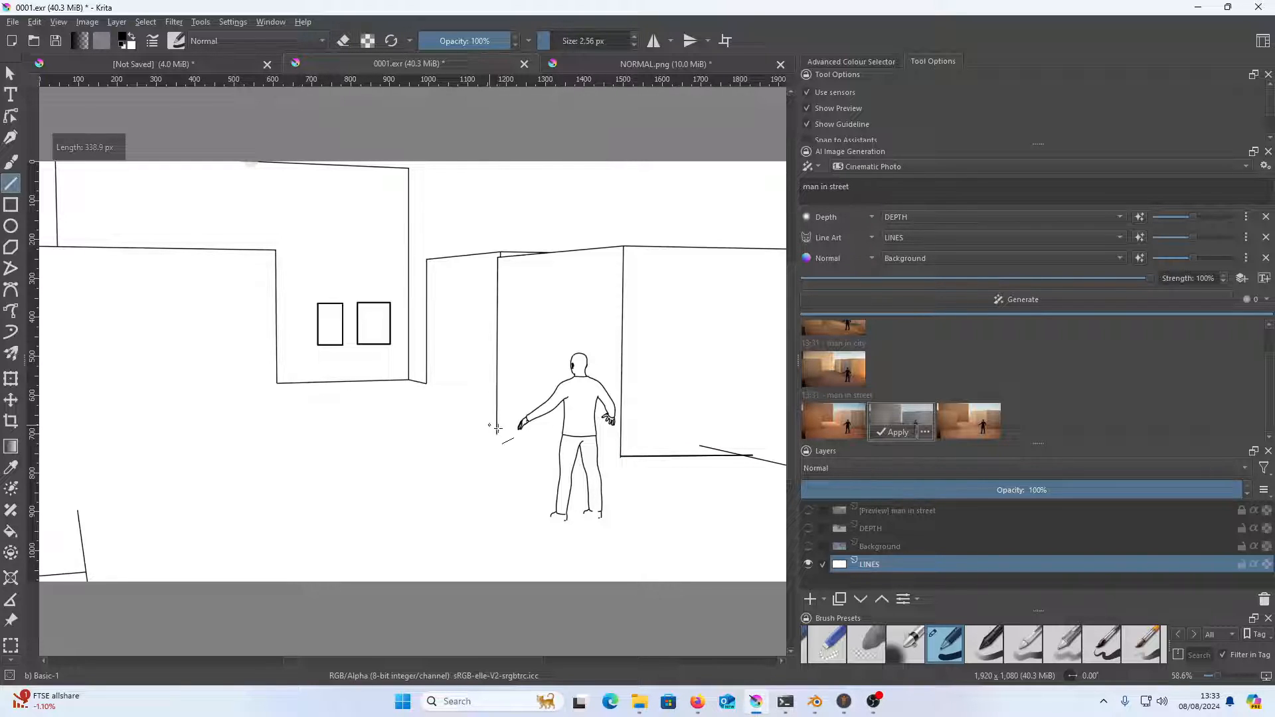
{"action": "left_click_drag", "start_coordinate": [496, 435], "coordinate": [666, 421]}
{"action": "left_click", "coordinate": [11, 205]}
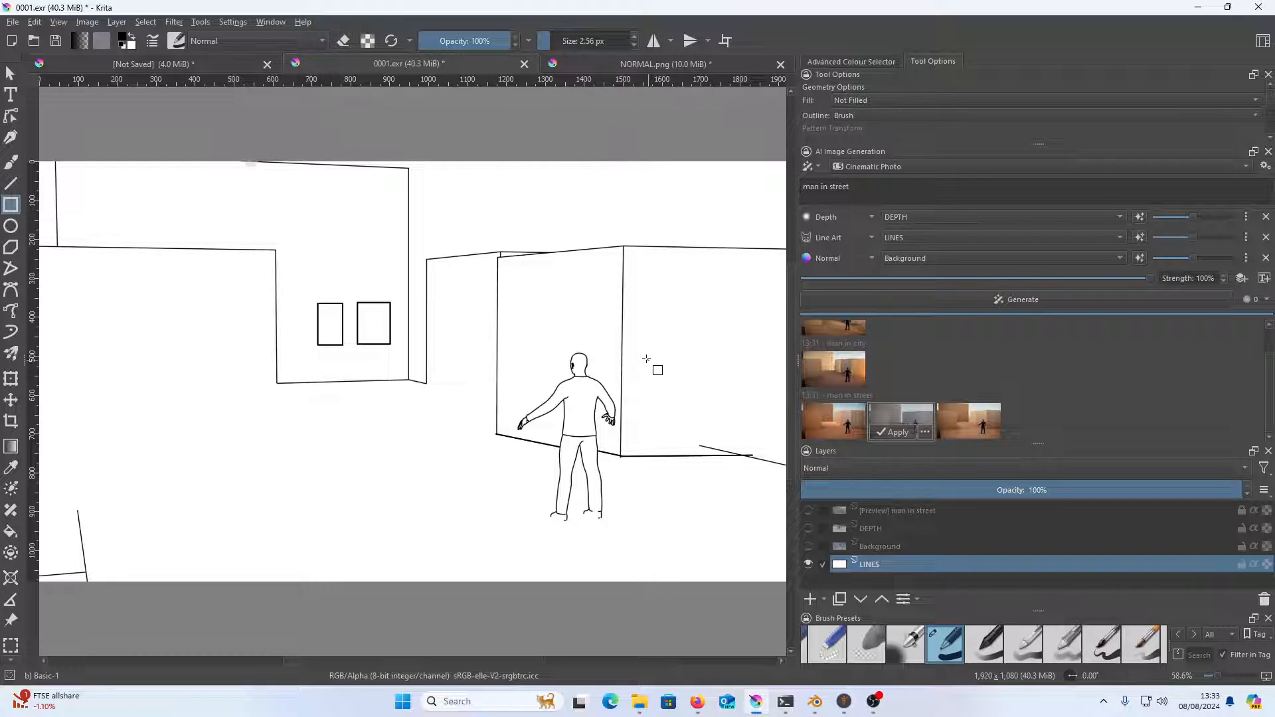
{"action": "left_click_drag", "start_coordinate": [640, 331], "coordinate": [685, 408]}
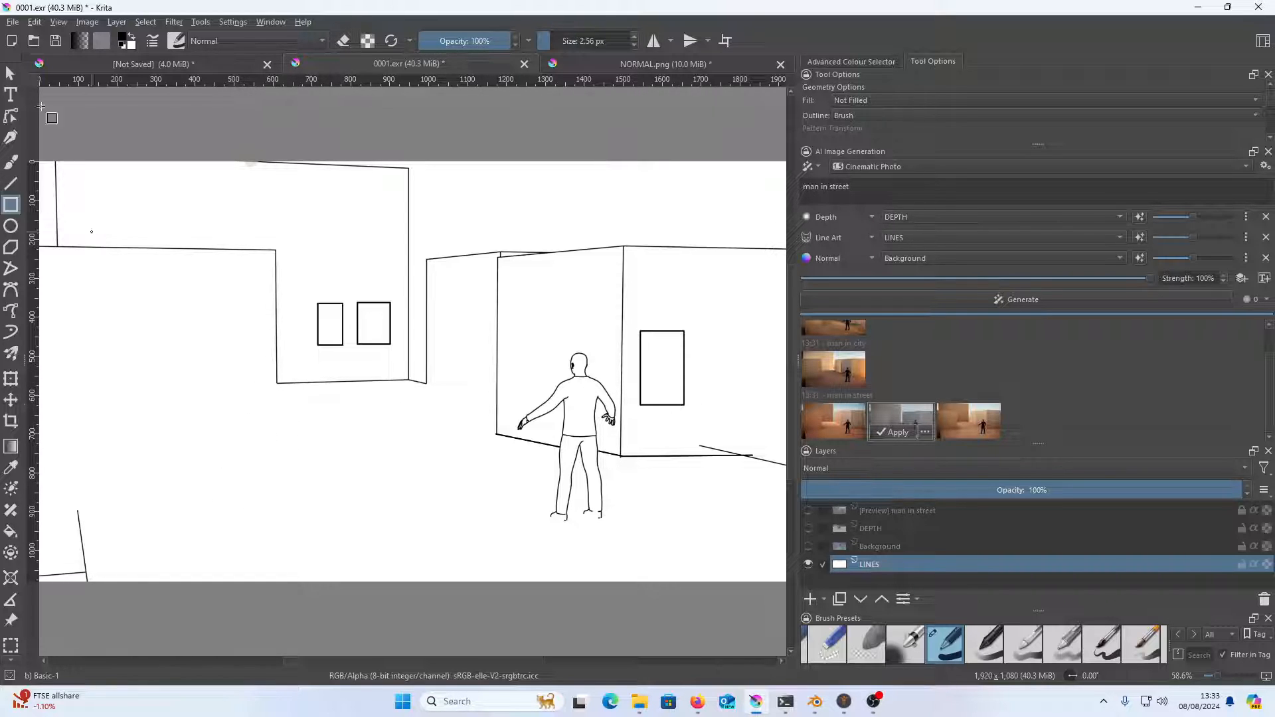
Complete the left building's base and corner with straight lines and add a window rectangle about 159 × 251 px on its wall
{"action": "left_click", "coordinate": [11, 184]}
{"action": "mouse_move", "coordinate": [77, 510]}
{"action": "left_mouse_down"}
{"action": "mouse_move", "coordinate": [256, 493]}
{"action": "mouse_move", "coordinate": [280, 505]}
{"action": "mouse_move", "coordinate": [278, 380]}
{"action": "left_mouse_up"}
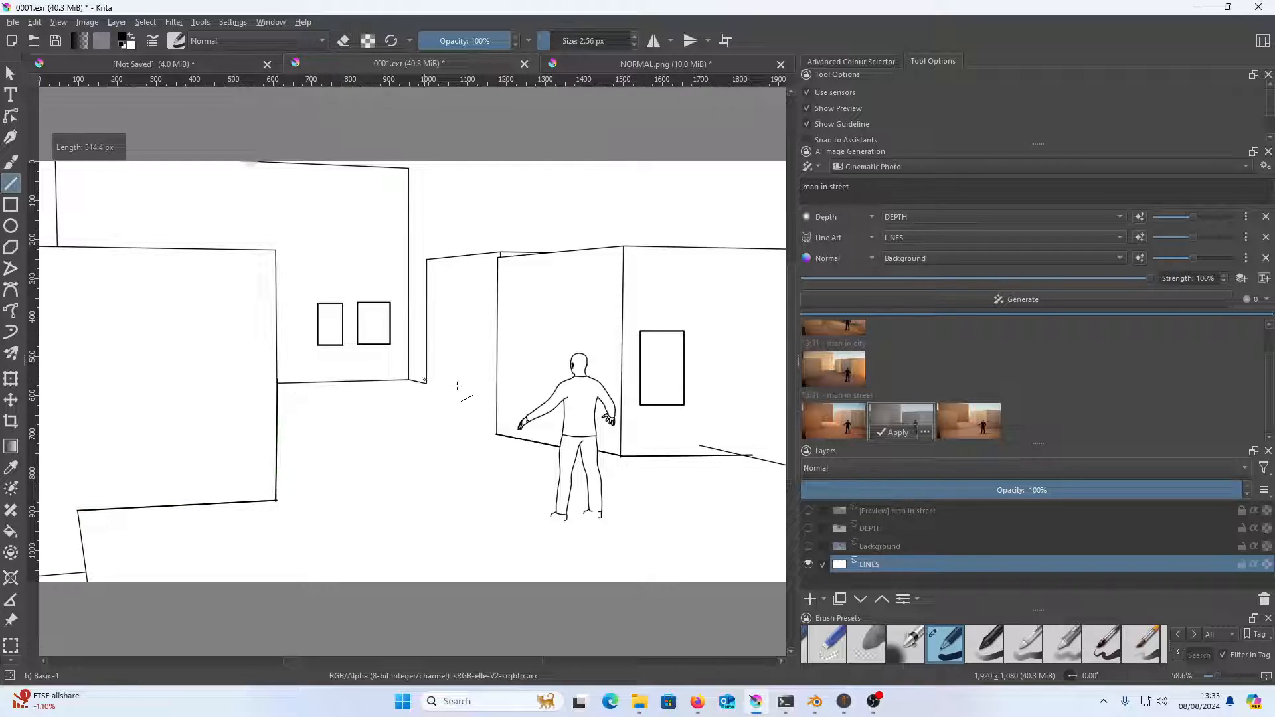
{"action": "left_click_drag", "start_coordinate": [426, 384], "coordinate": [491, 397]}
{"action": "key", "text": "ctrl+z"}
{"action": "left_click", "coordinate": [10, 204]}
{"action": "mouse_move", "coordinate": [232, 341]}
{"action": "left_mouse_down"}
{"action": "mouse_move", "coordinate": [179, 446]}
{"action": "mouse_move", "coordinate": [171, 438]}
{"action": "left_mouse_up"}
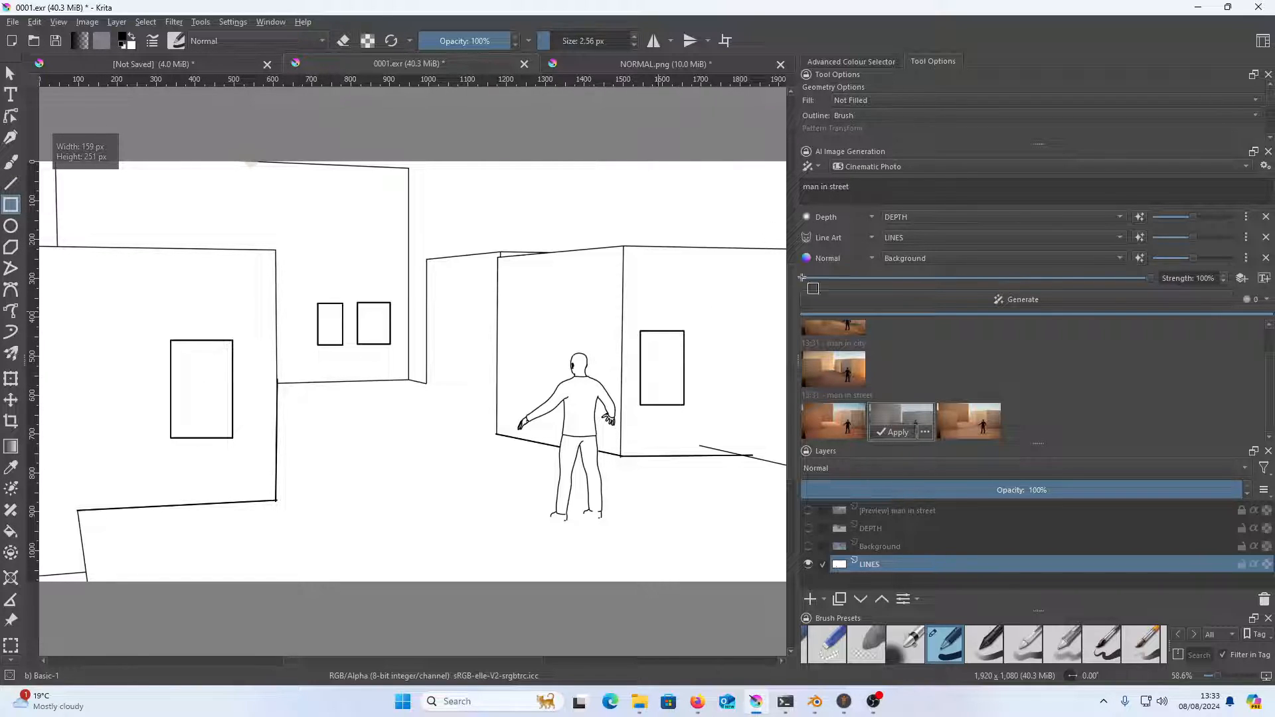
{"action": "left_click_drag", "start_coordinate": [516, 326], "coordinate": [534, 388]}
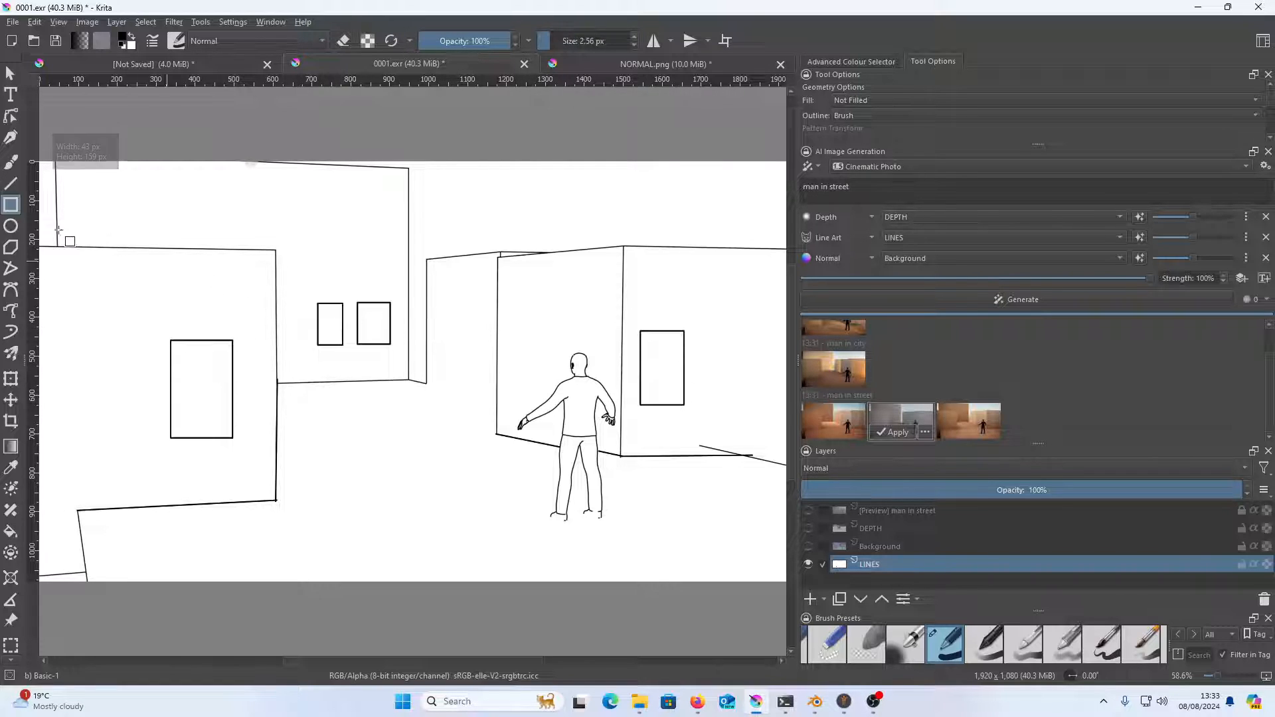
{"action": "left_click", "coordinate": [11, 184]}
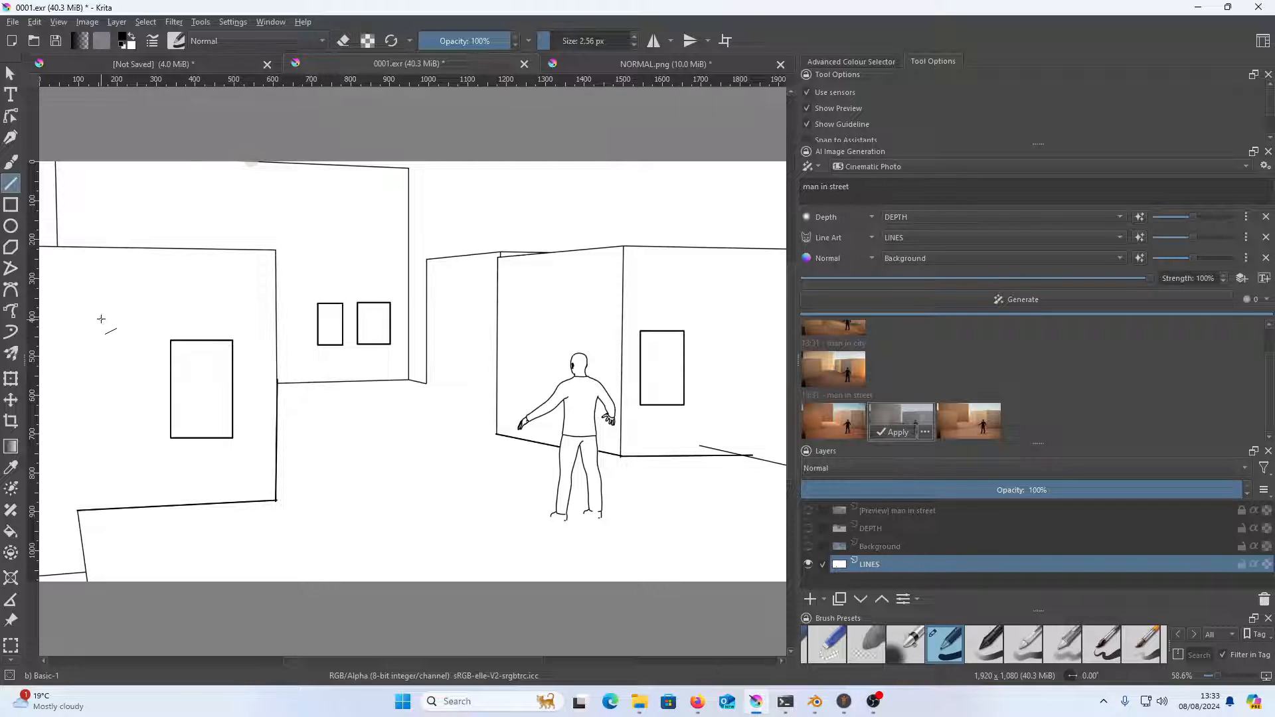
Generate new "man in street" images with DEPTH and Background shown again, and preview the fourth and fifth results on the canvas
{"action": "left_click", "coordinate": [953, 301]}
{"action": "left_click", "coordinate": [950, 304]}
{"action": "left_click", "coordinate": [950, 304]}
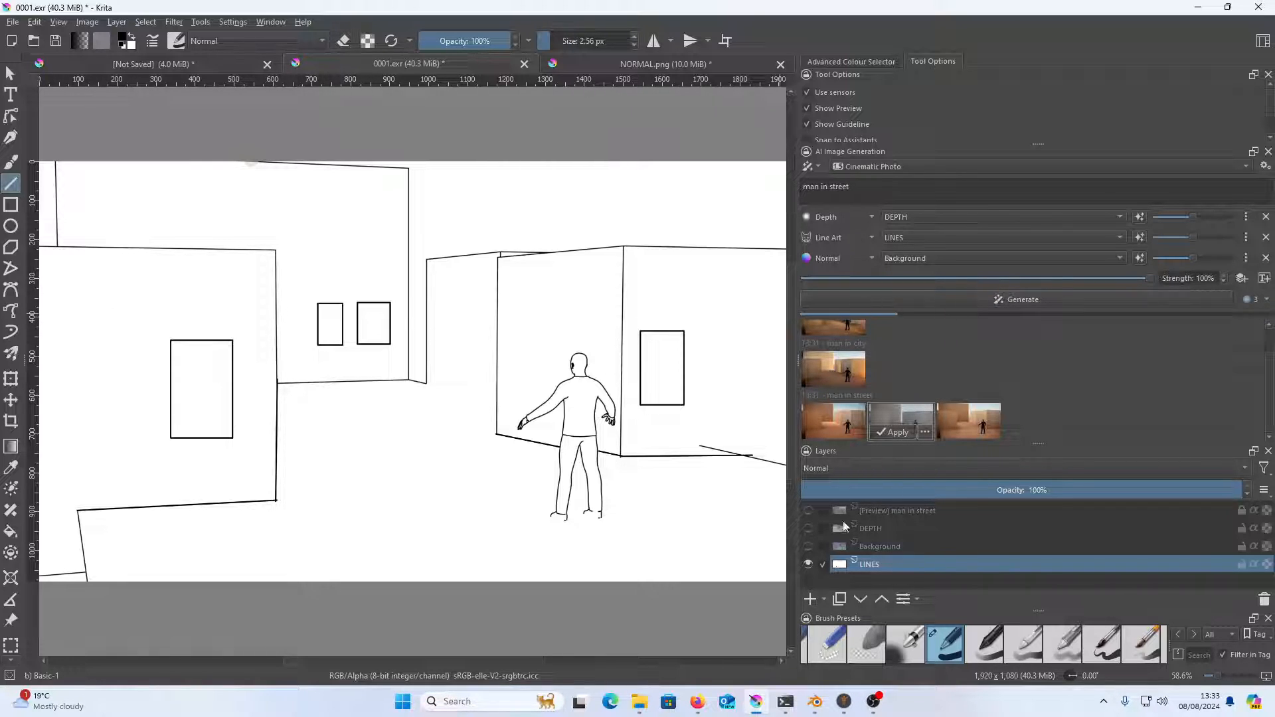
{"action": "left_click", "coordinate": [809, 529]}
{"action": "left_click", "coordinate": [808, 546]}
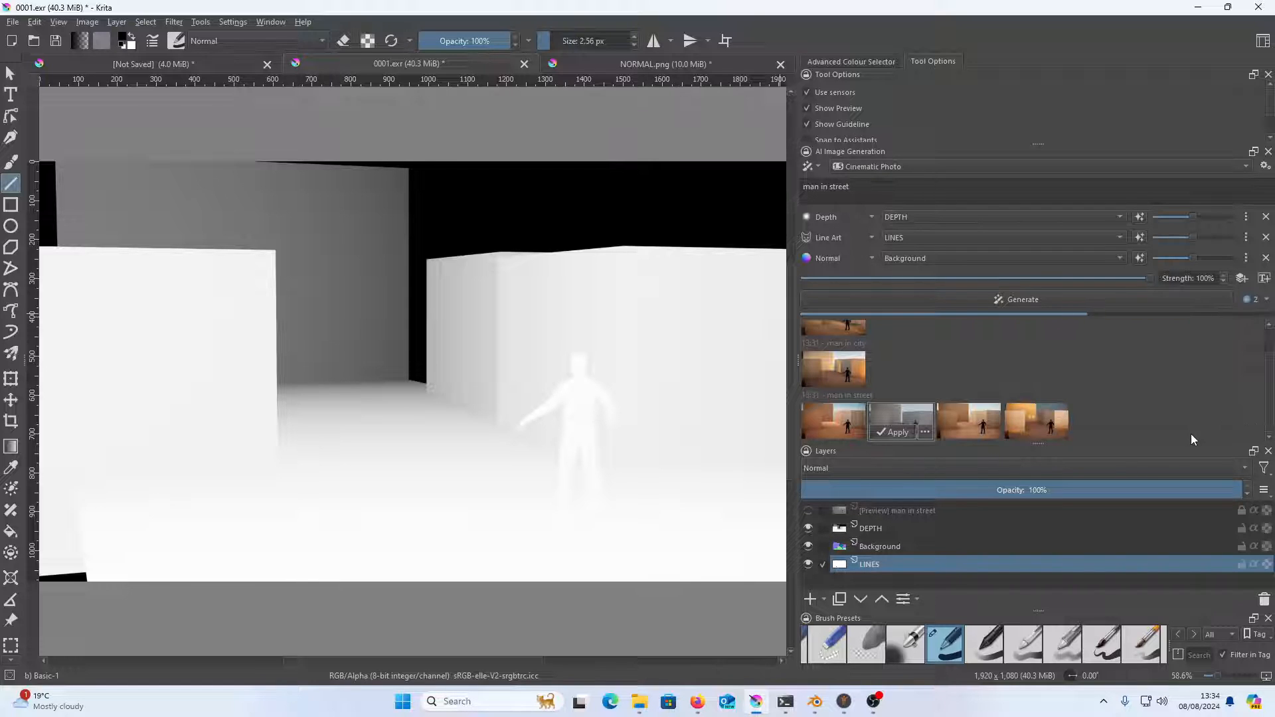
{"action": "left_click", "coordinate": [1059, 424]}
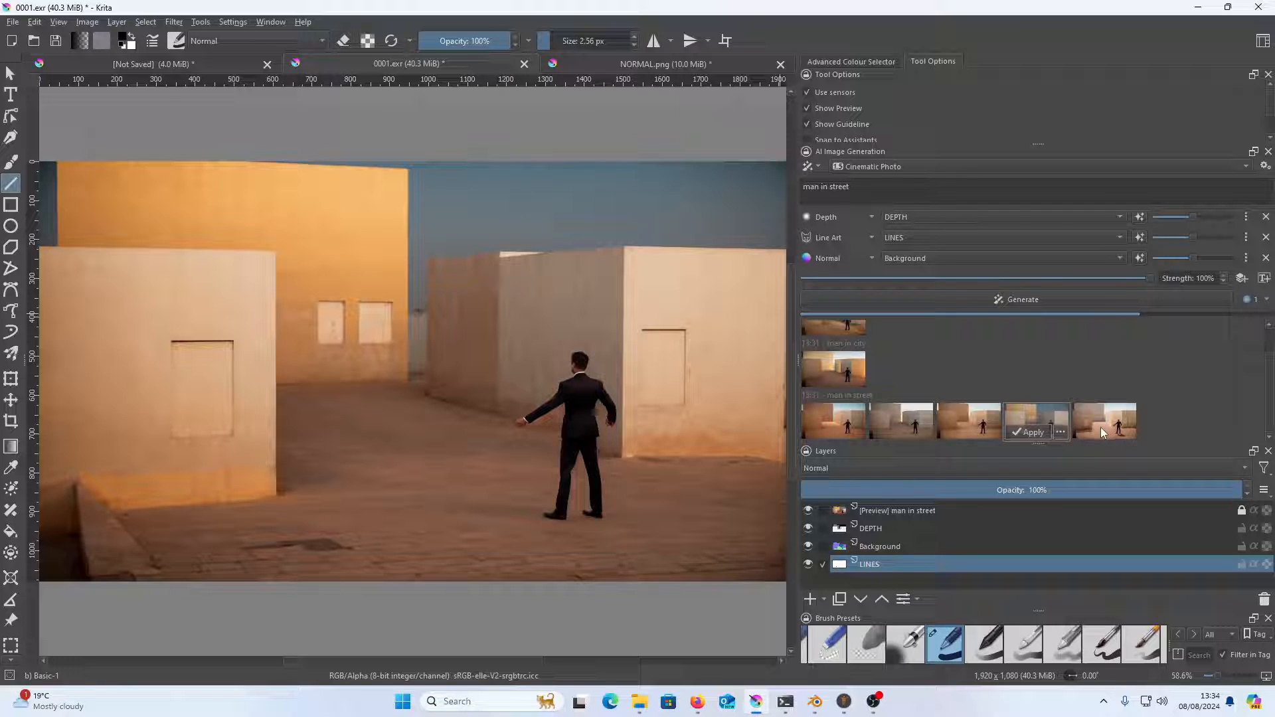
{"action": "left_click", "coordinate": [1103, 429]}
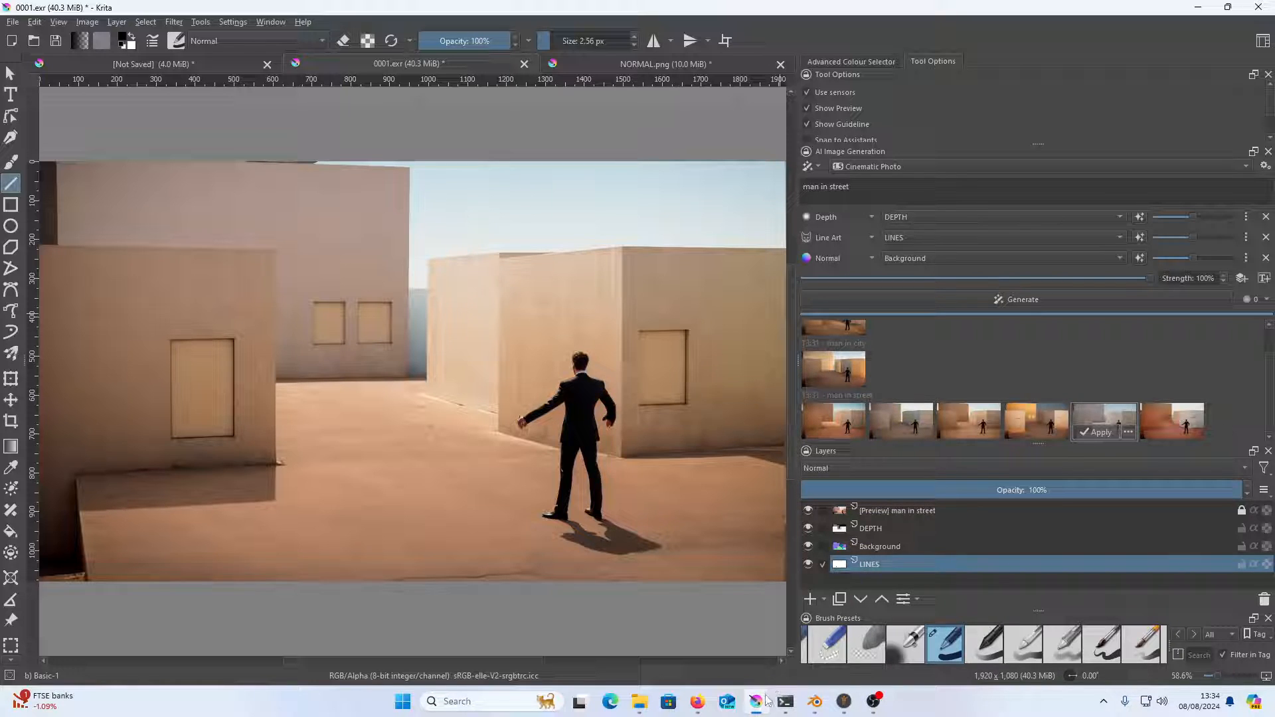
{"action": "left_click", "coordinate": [705, 712]}
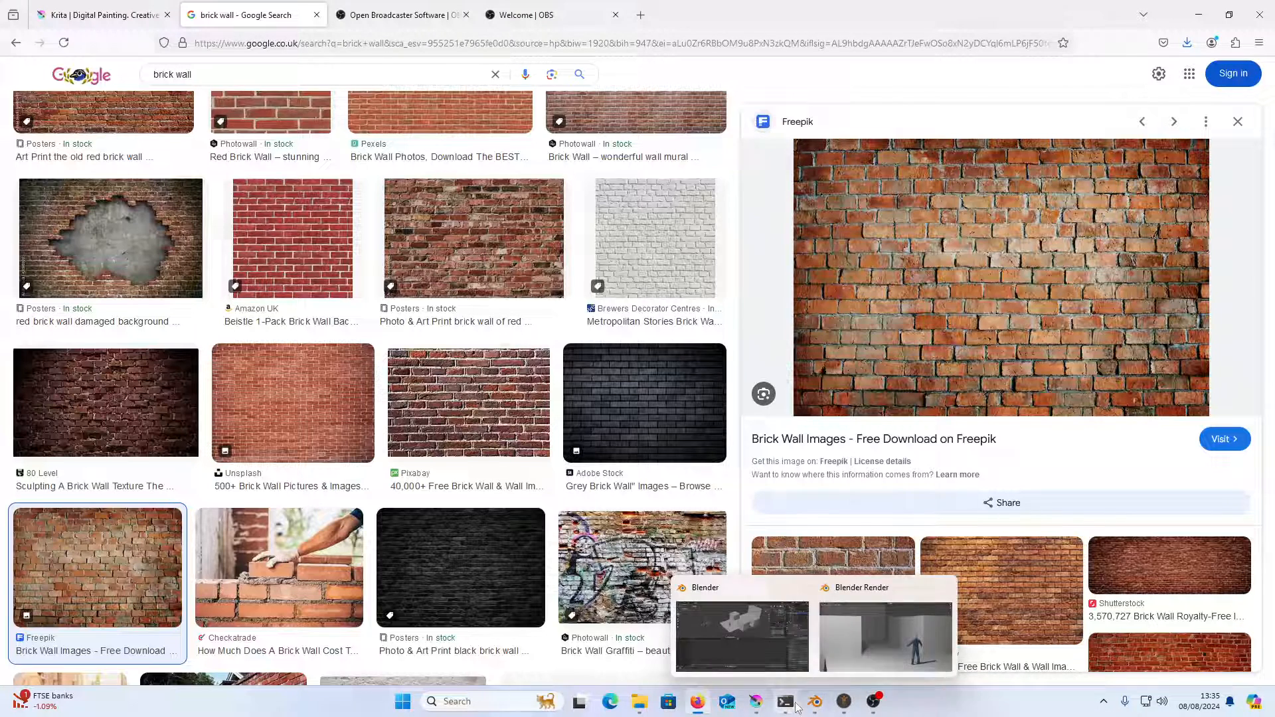
{"action": "left_click", "coordinate": [757, 704]}
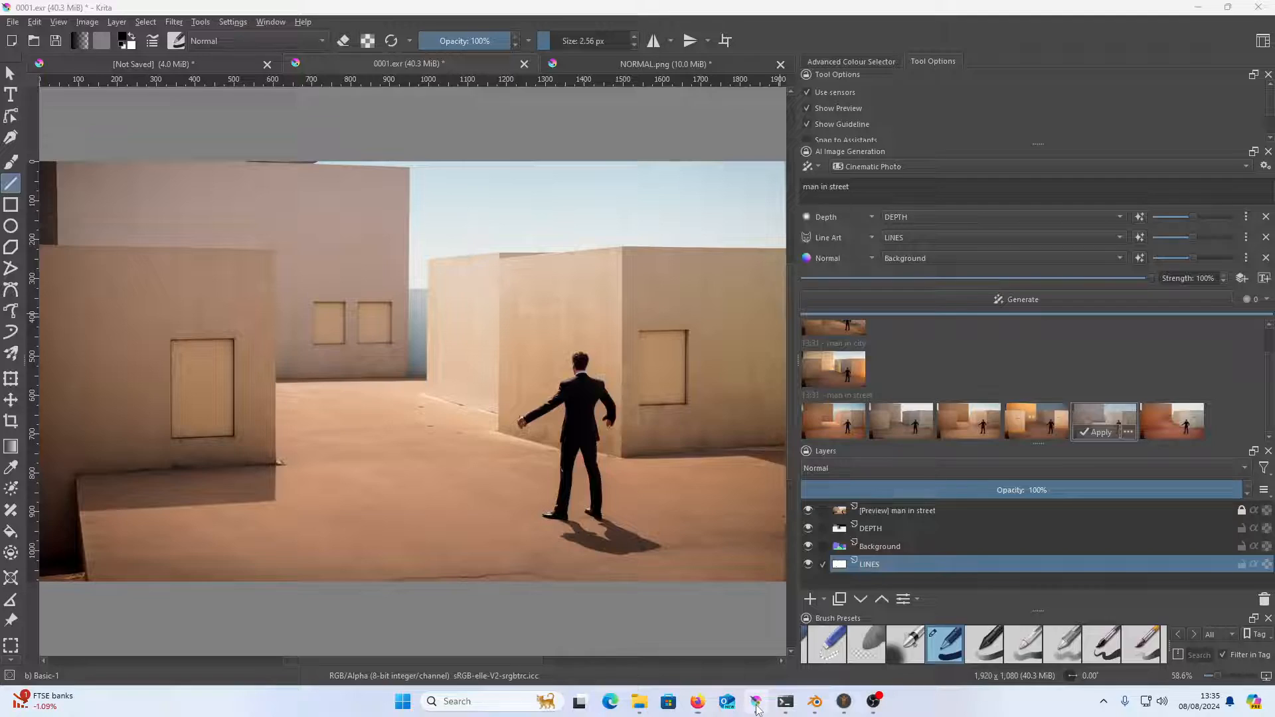
{"action": "left_click", "coordinate": [12, 22]}
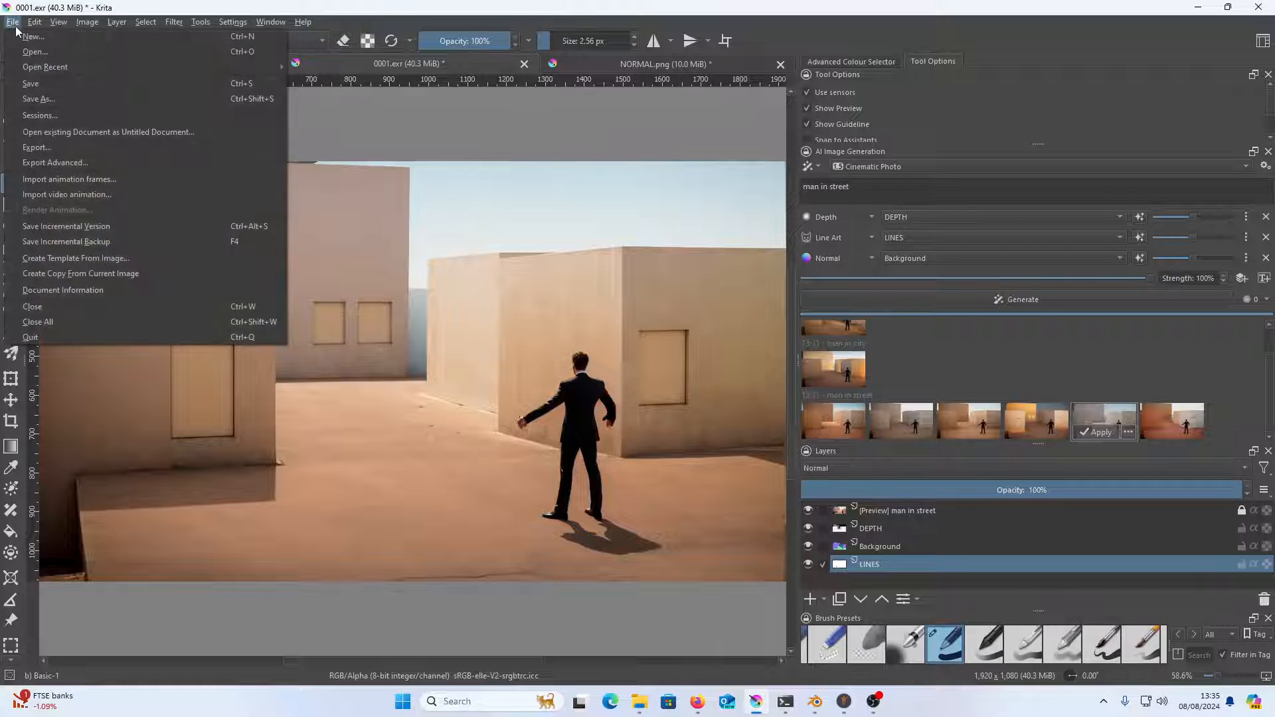
{"action": "left_click", "coordinate": [39, 53]}
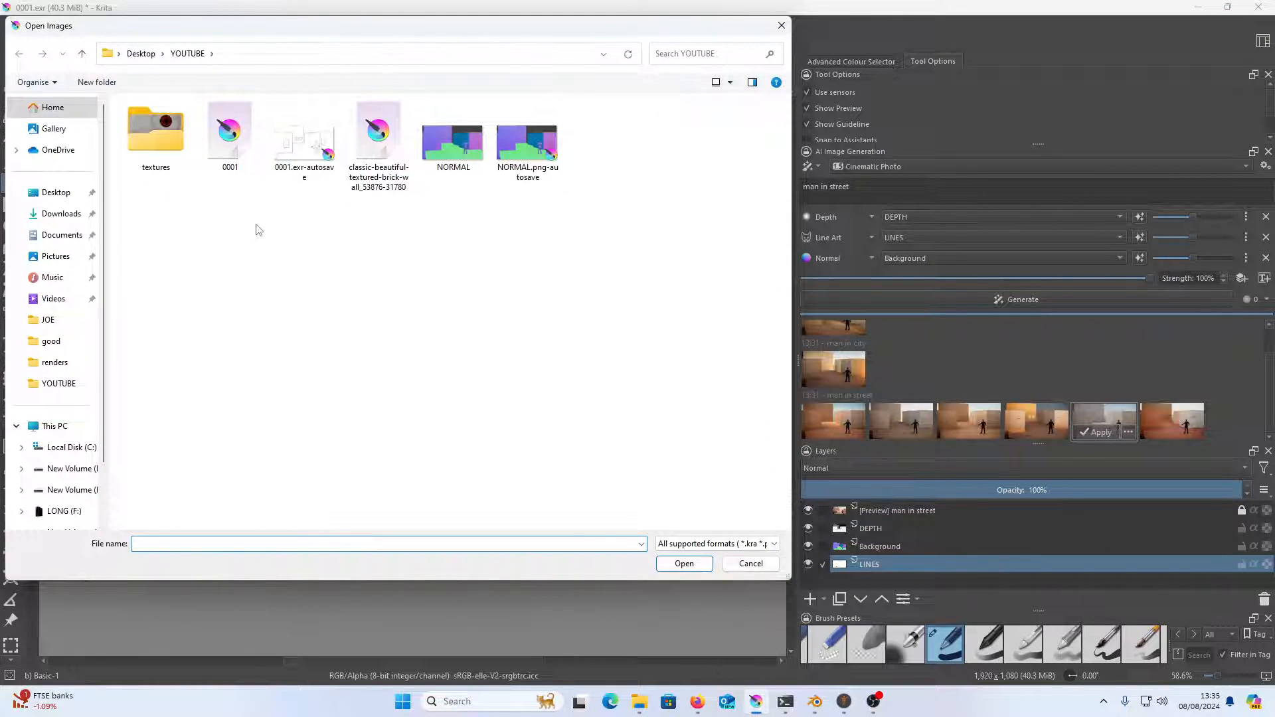
{"action": "double_click", "coordinate": [373, 186]}
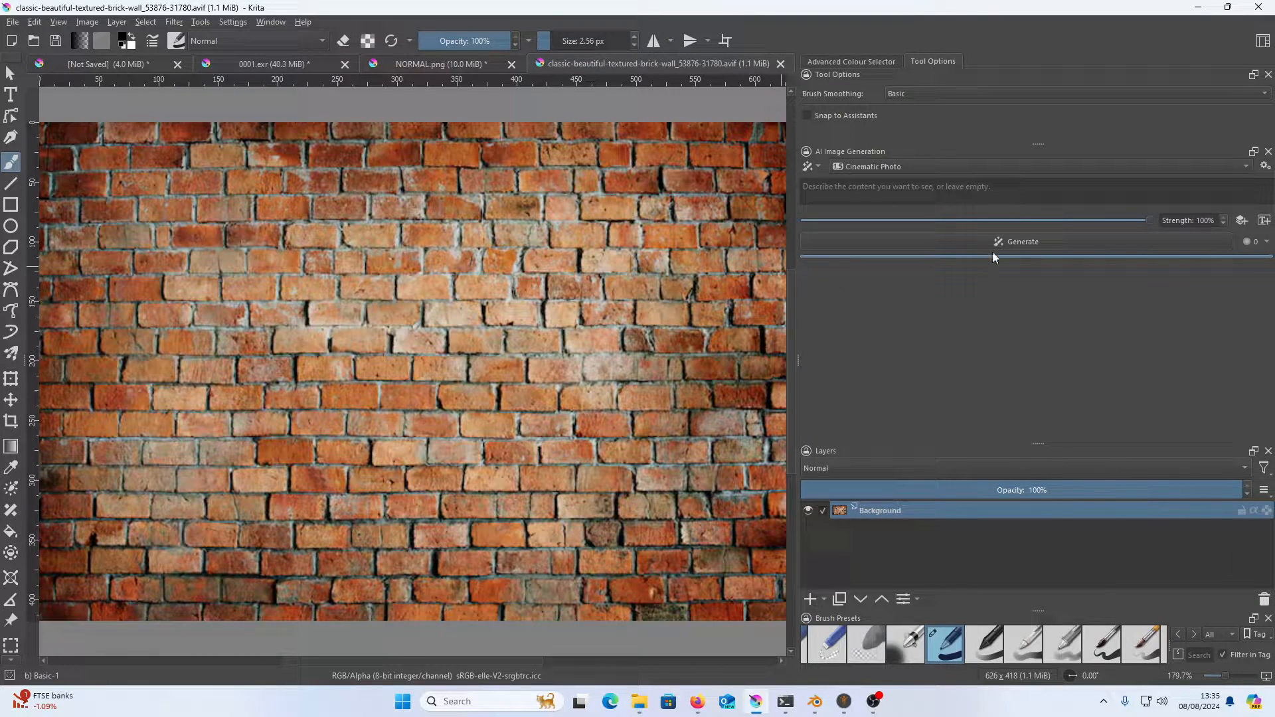
Enter the prompt "brick wall", add a Line Art control layer and generate its line drawing from the brick image
{"action": "left_click", "coordinate": [941, 193]}
{"action": "type", "text": "brick wall"}
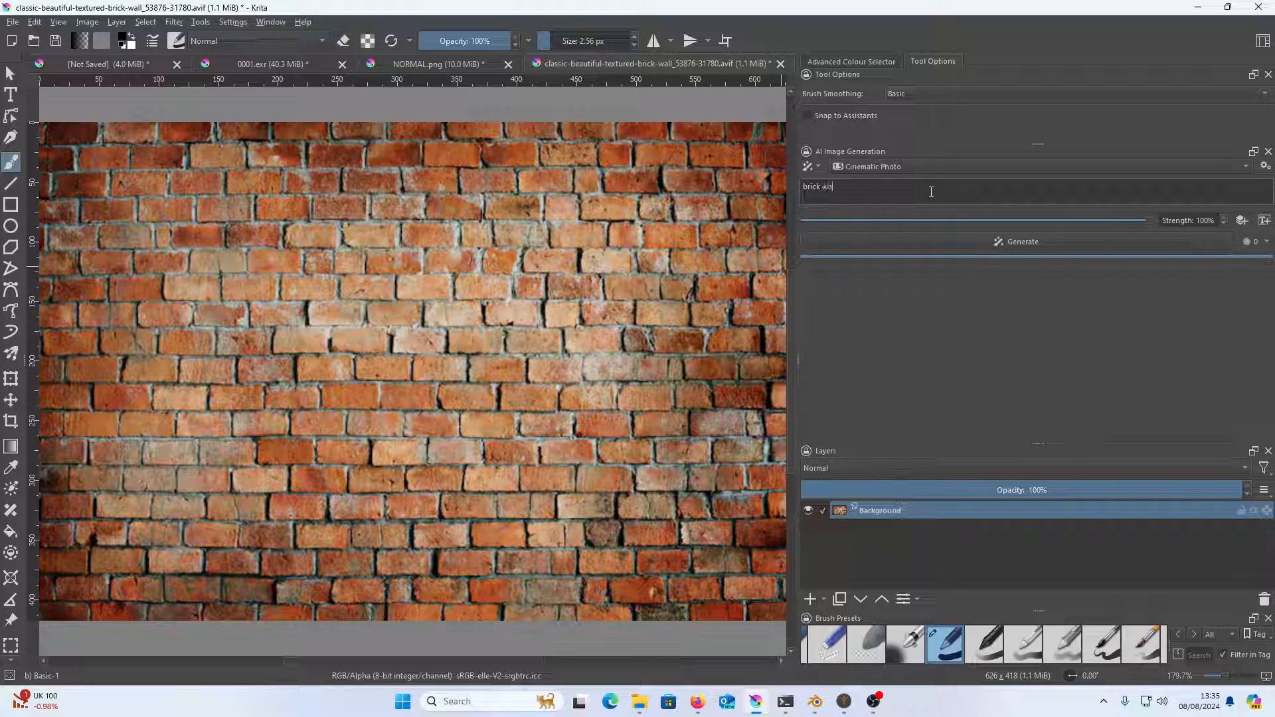
{"action": "left_click", "coordinate": [1241, 222]}
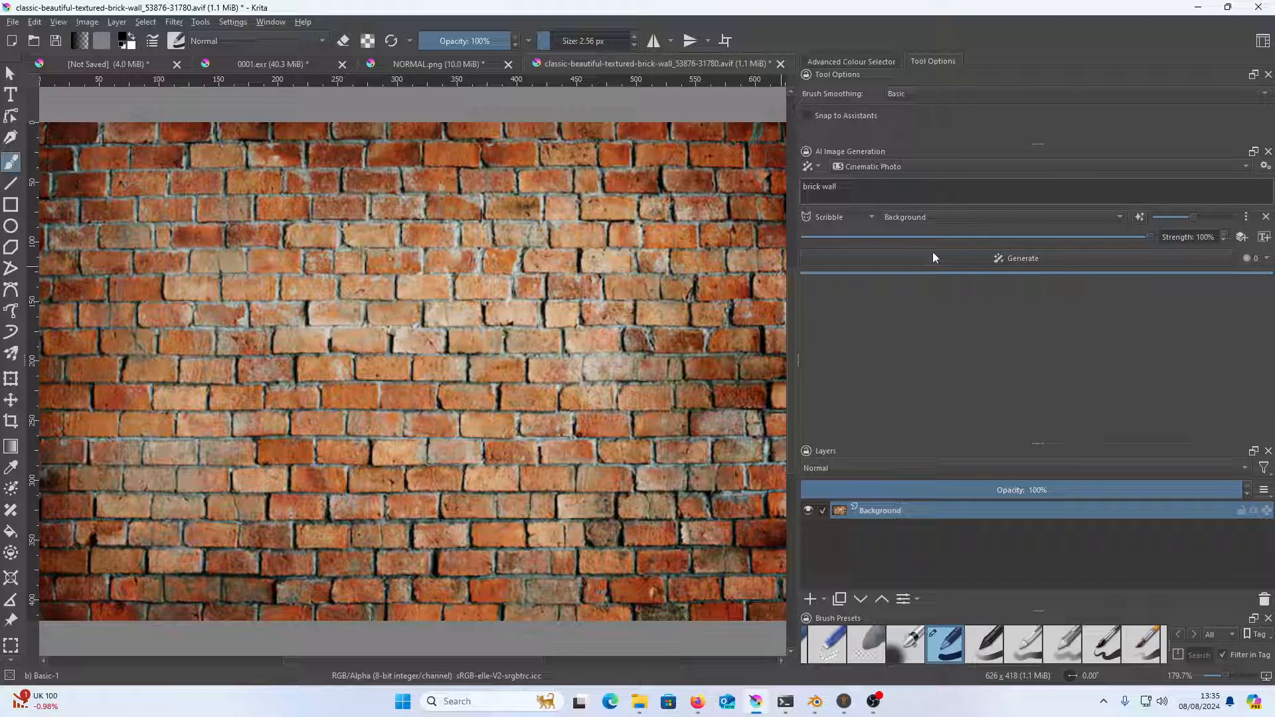
{"action": "left_click", "coordinate": [864, 215]}
{"action": "left_click", "coordinate": [857, 232]}
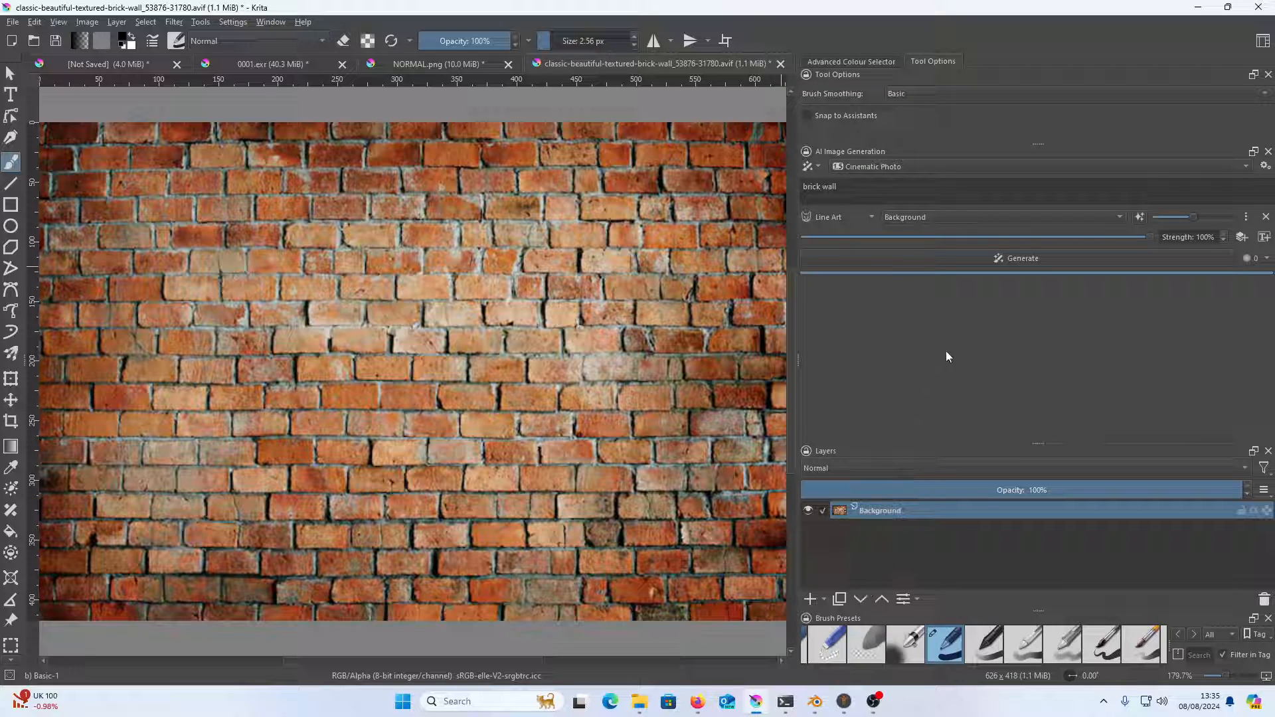
{"action": "left_click", "coordinate": [1140, 217]}
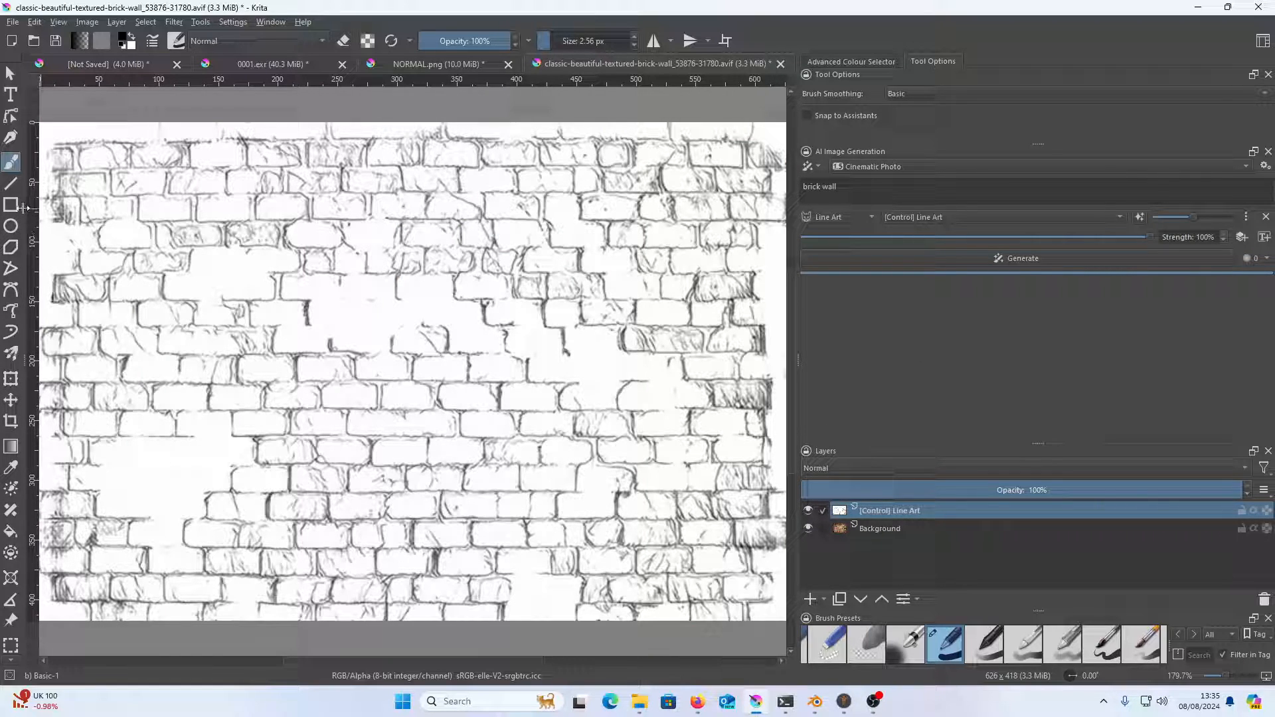
Copy a rectangular selection of about 585 × 395 px from the brick line art and return to the 0001.exr document
{"action": "left_click", "coordinate": [12, 646]}
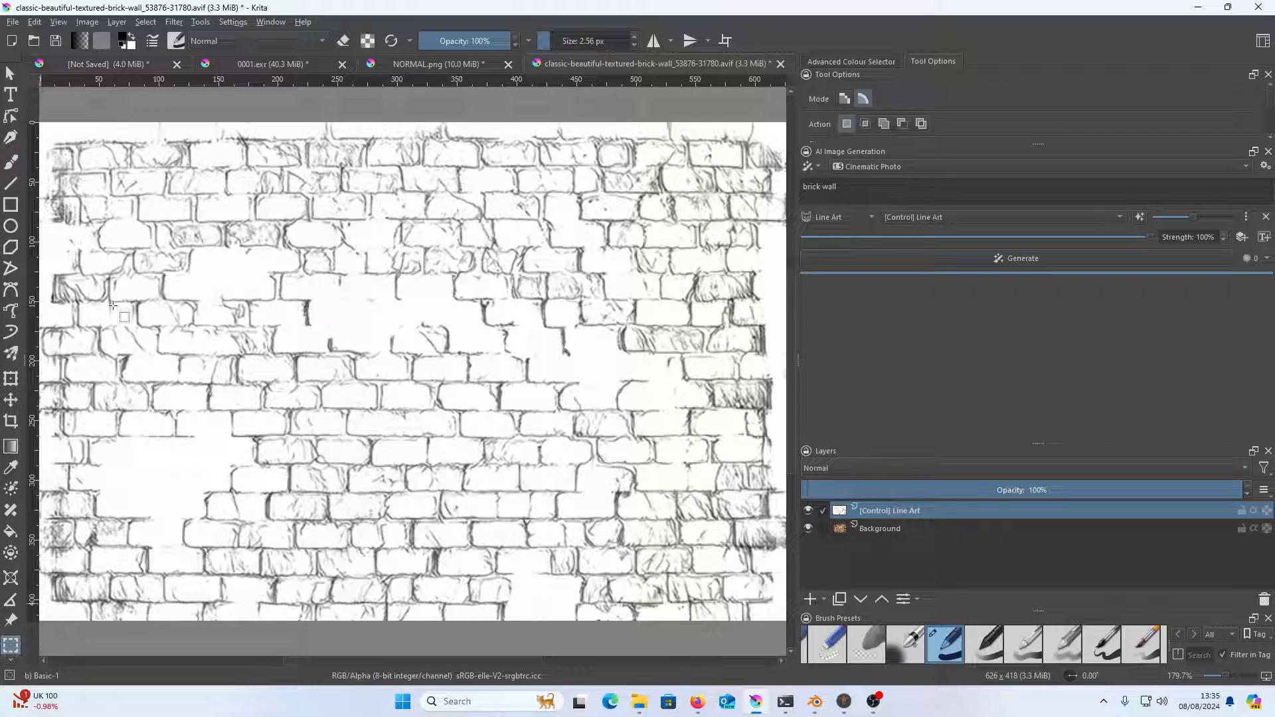
{"action": "left_click_drag", "start_coordinate": [55, 139], "coordinate": [757, 602]}
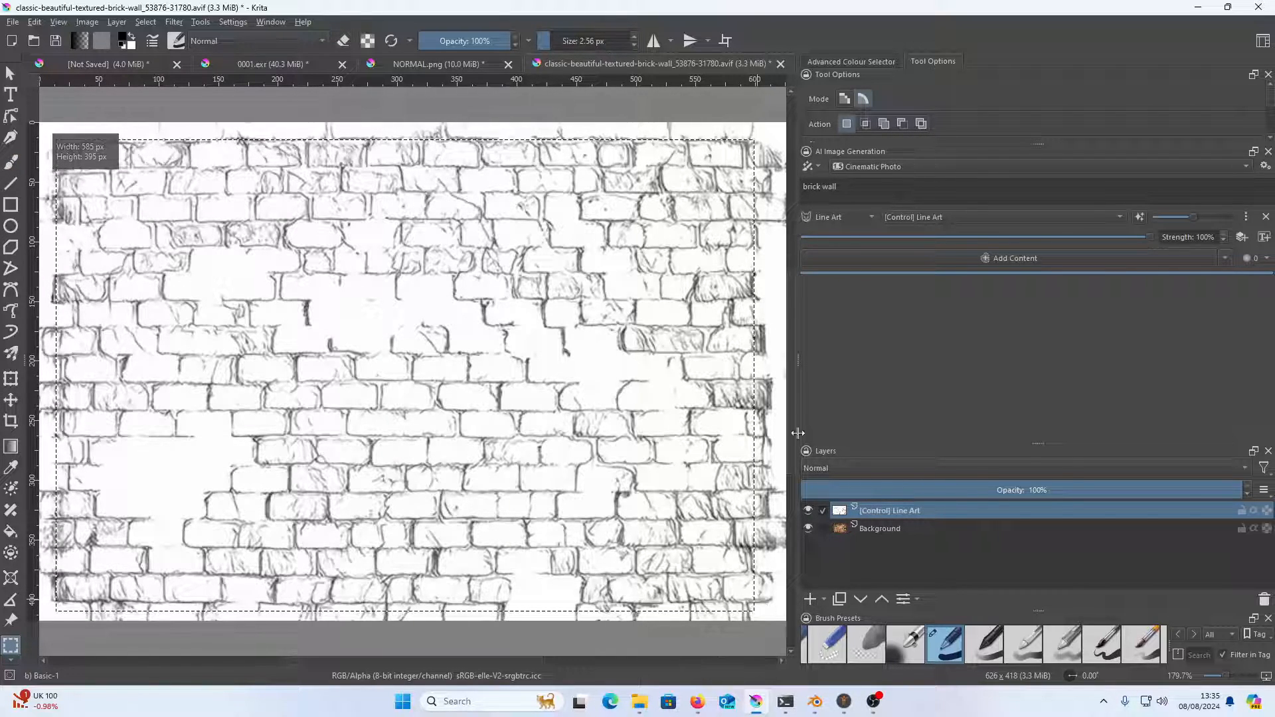
{"action": "left_click", "coordinate": [444, 64]}
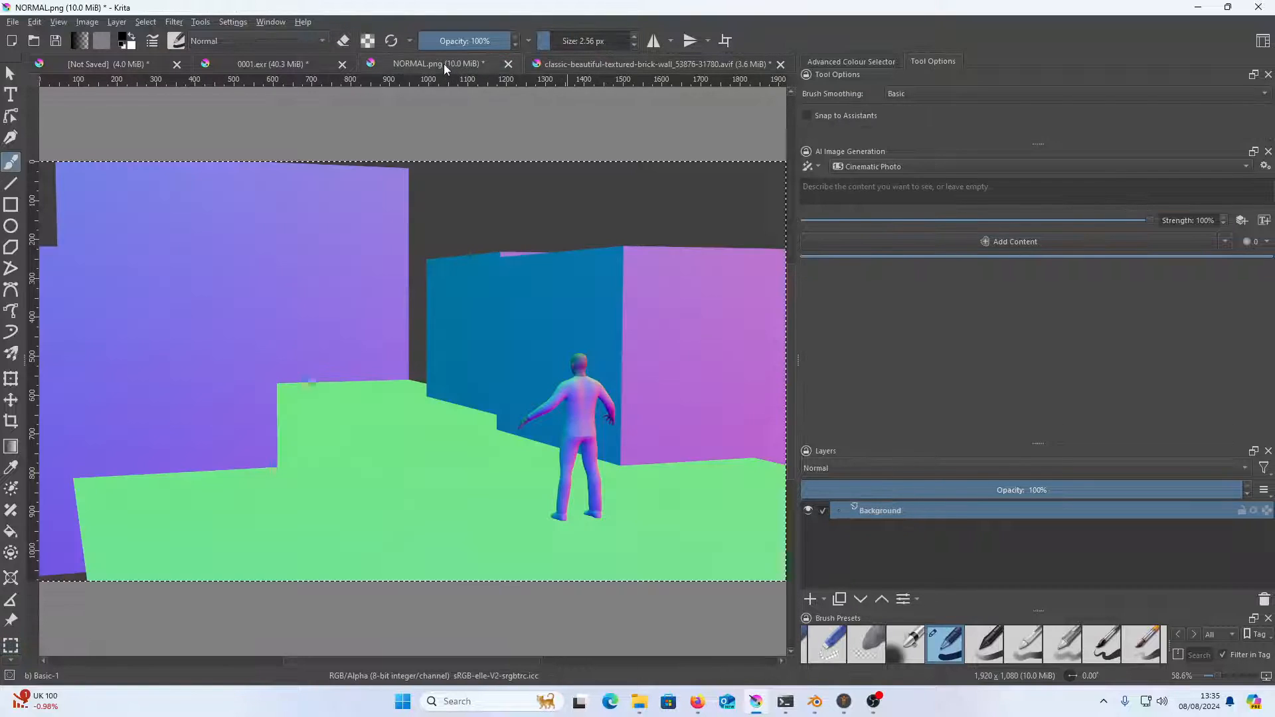
{"action": "left_click", "coordinate": [310, 66]}
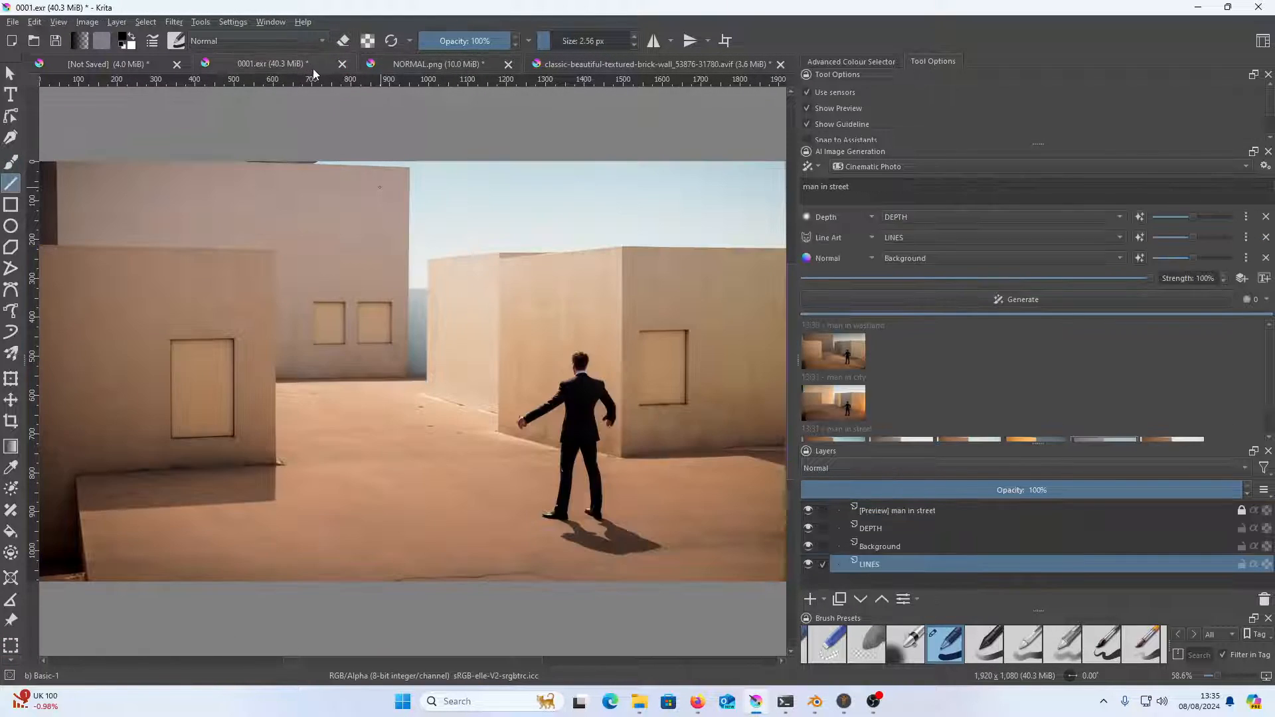
Hide the Background, preview and DEPTH layers to leave only LINES shown
{"action": "left_click", "coordinate": [808, 545]}
{"action": "left_click", "coordinate": [807, 510]}
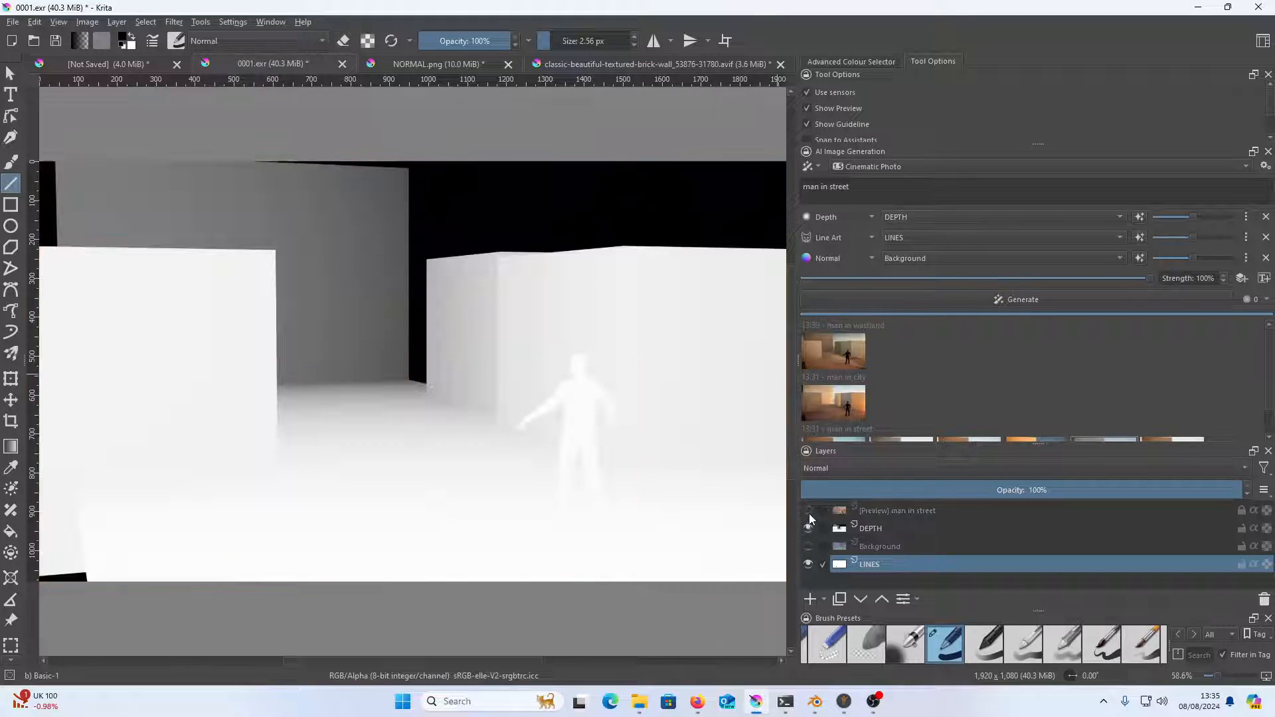
{"action": "left_click", "coordinate": [808, 528]}
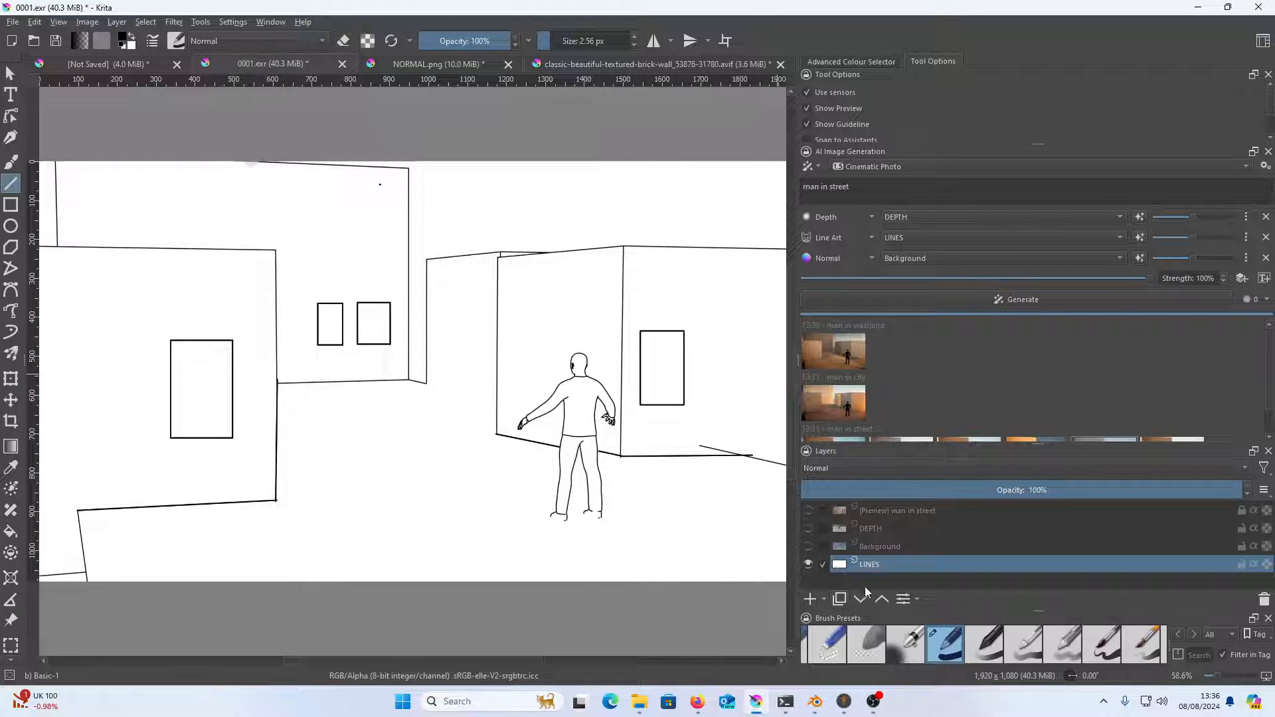
Add a new paint layer above LINES, paste the copied brick line art and start transforming it
{"action": "left_click", "coordinate": [811, 599]}
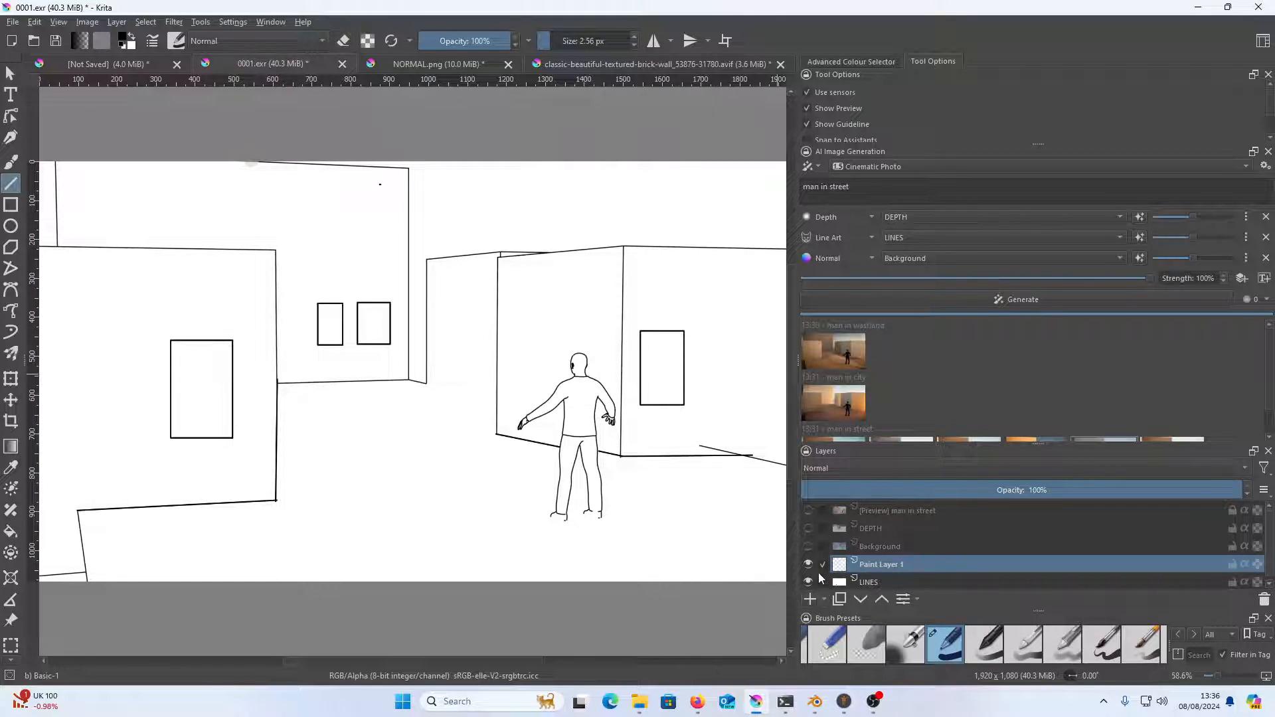
{"action": "key", "text": "ctrl+v"}
{"action": "left_click", "coordinate": [11, 76]}
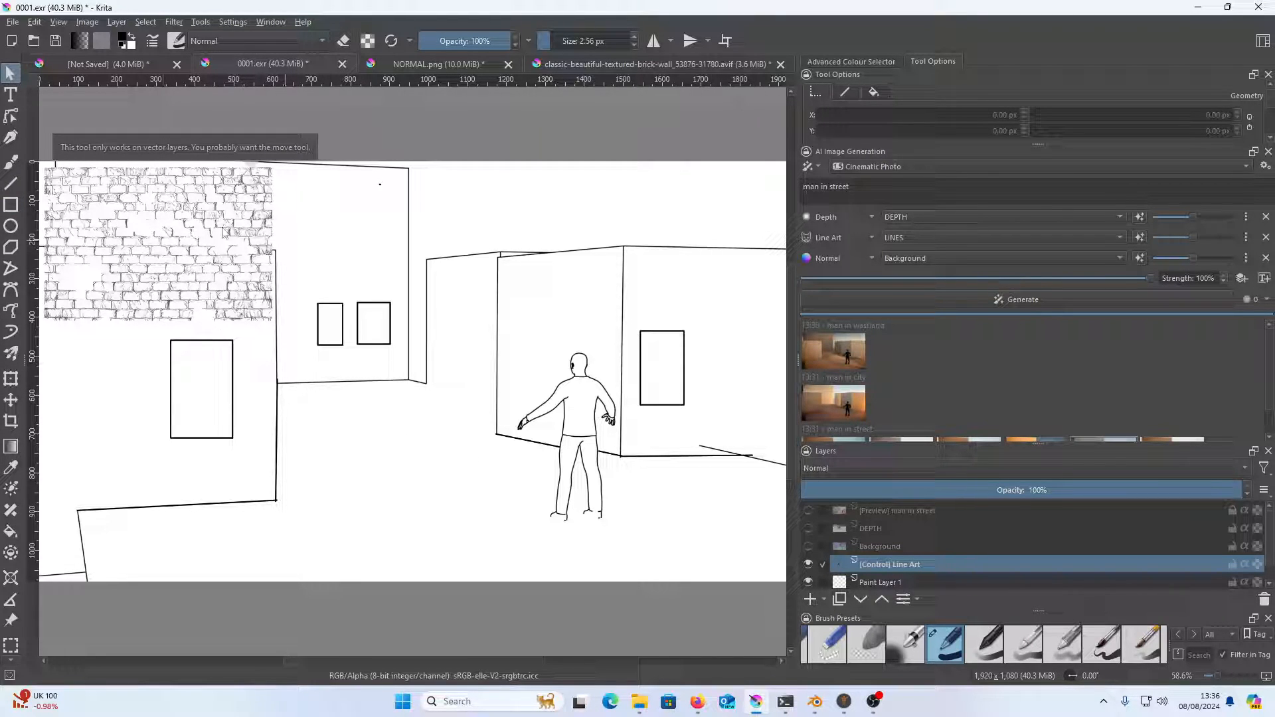
{"action": "left_click", "coordinate": [10, 380]}
Try to move and stretch the pasted brick line art over the nearest wall with a free transform
{"action": "left_click_drag", "start_coordinate": [162, 247], "coordinate": [171, 326]}
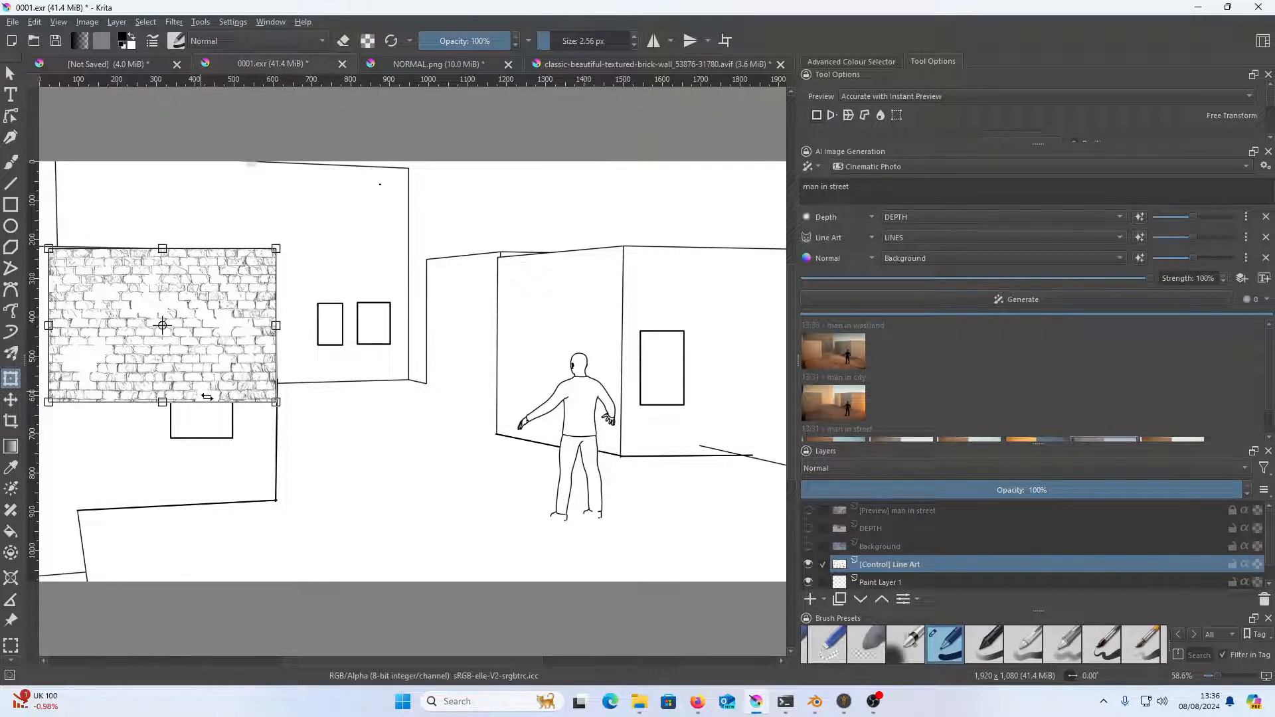
{"action": "left_click_drag", "start_coordinate": [162, 402], "coordinate": [174, 502]}
{"action": "mouse_move", "coordinate": [49, 502]}
{"action": "left_mouse_down"}
{"action": "mouse_move", "coordinate": [51, 520]}
{"action": "mouse_move", "coordinate": [52, 498]}
{"action": "left_mouse_up"}
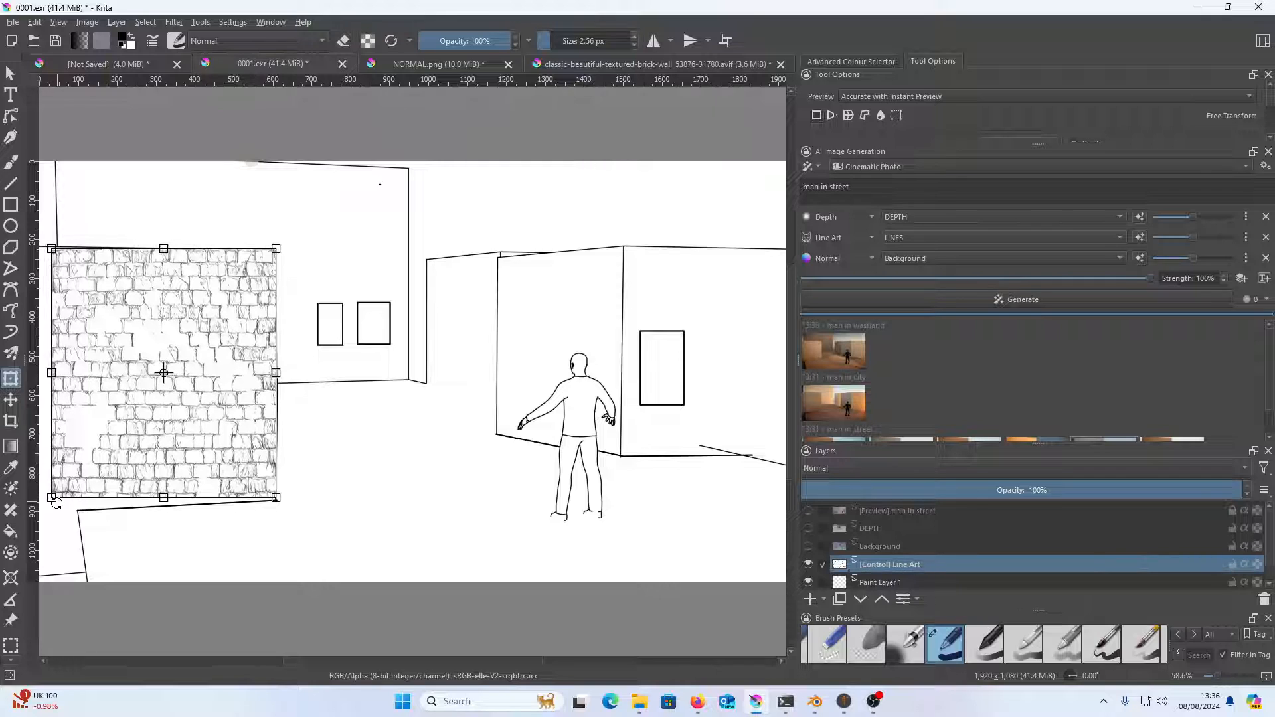
{"action": "key", "text": "ctrl+z"}
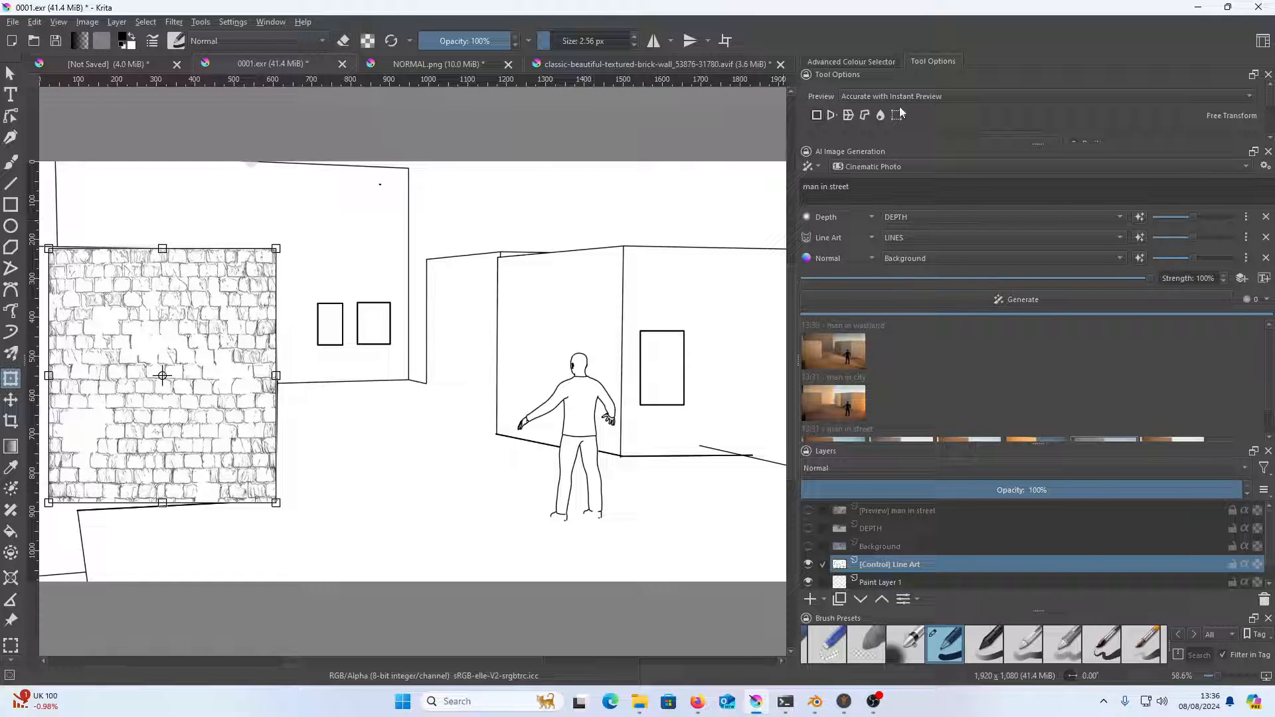
Mesh-transform the brick line art so its four corners match the corners of the nearest wall with the large window
{"action": "left_click", "coordinate": [898, 115]}
{"action": "left_click_drag", "start_coordinate": [273, 326], "coordinate": [277, 503]}
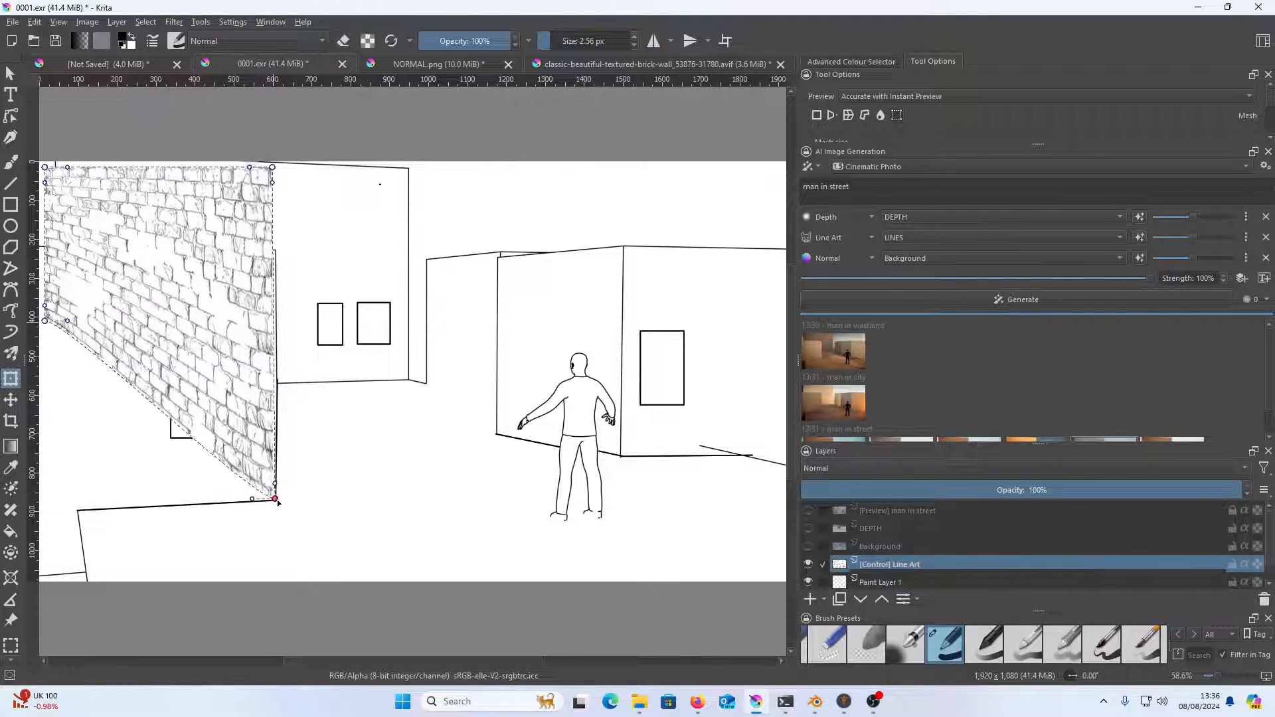
{"action": "left_click_drag", "start_coordinate": [272, 167], "coordinate": [277, 250]}
{"action": "left_click_drag", "start_coordinate": [254, 293], "coordinate": [460, 278]}
{"action": "left_click_drag", "start_coordinate": [251, 305], "coordinate": [234, 508]}
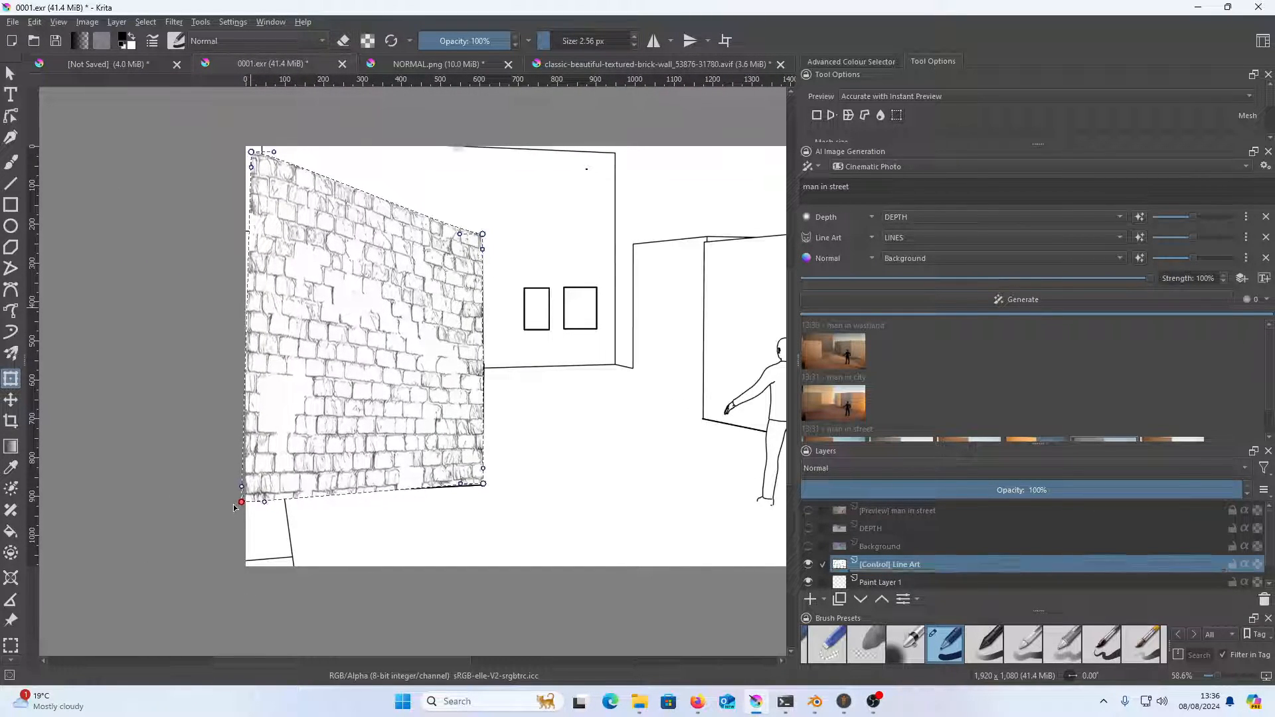
{"action": "left_click_drag", "start_coordinate": [251, 152], "coordinate": [240, 229]}
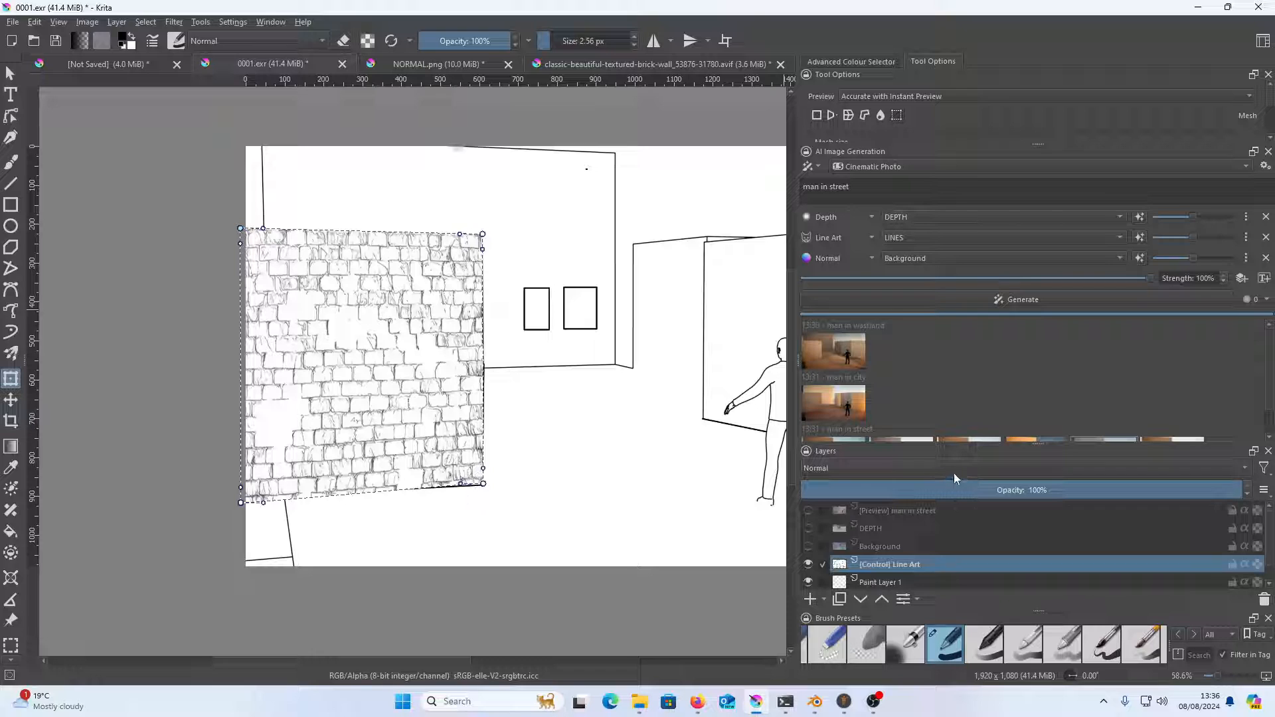
Set the brick line art's blending mode to Multiply and merge it with Paint Layer 1 and LINES
{"action": "left_click", "coordinate": [980, 469]}
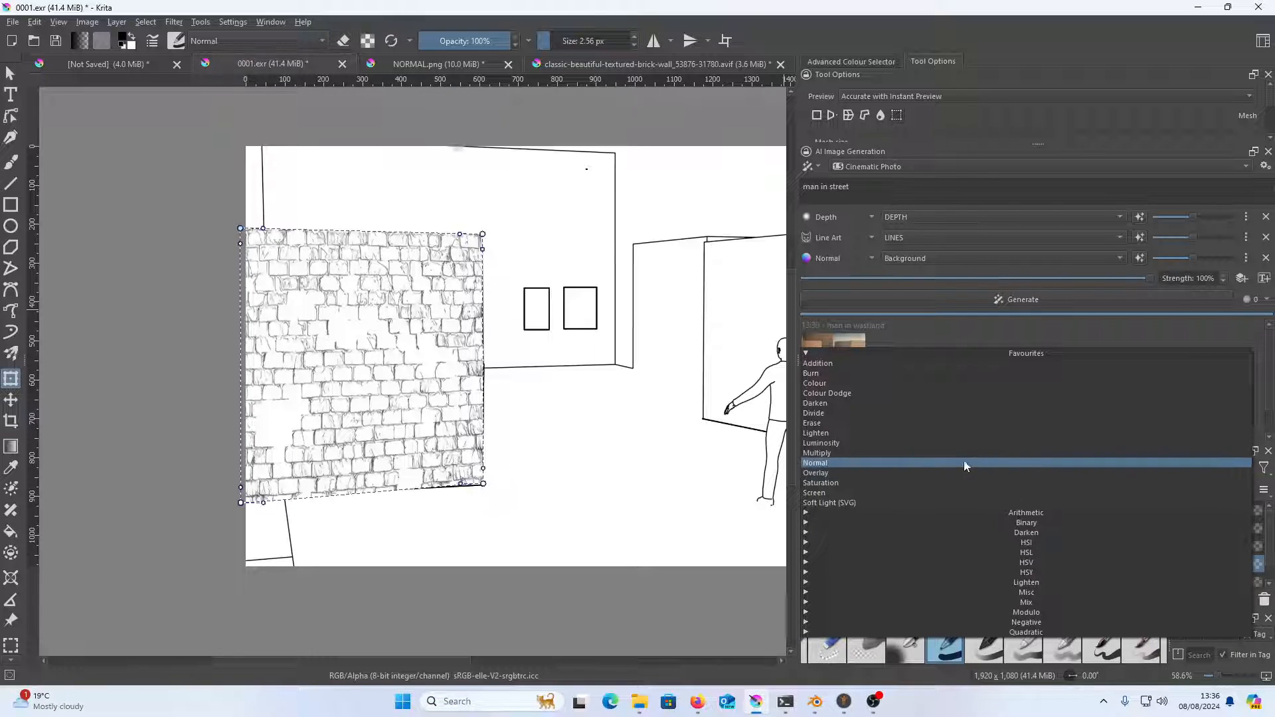
{"action": "left_click", "coordinate": [962, 450]}
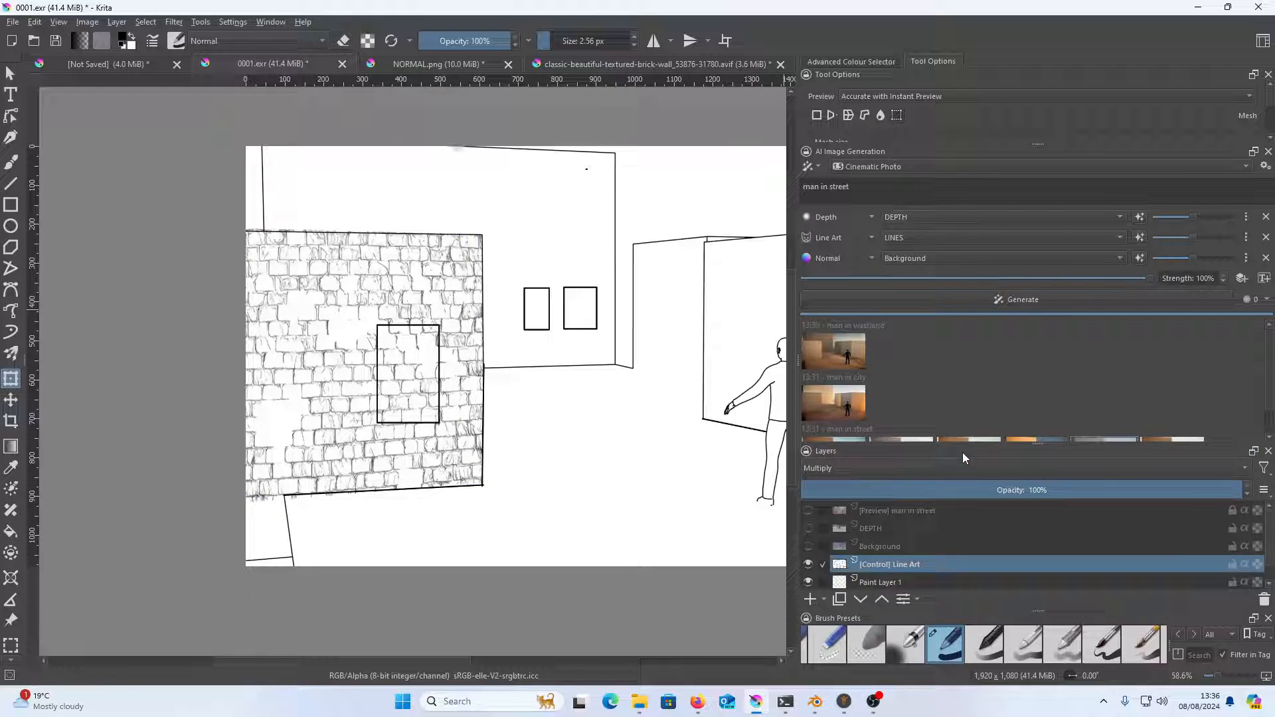
{"action": "left_click", "coordinate": [919, 583], "text": "shift"}
{"action": "key", "text": "ctrl+e"}
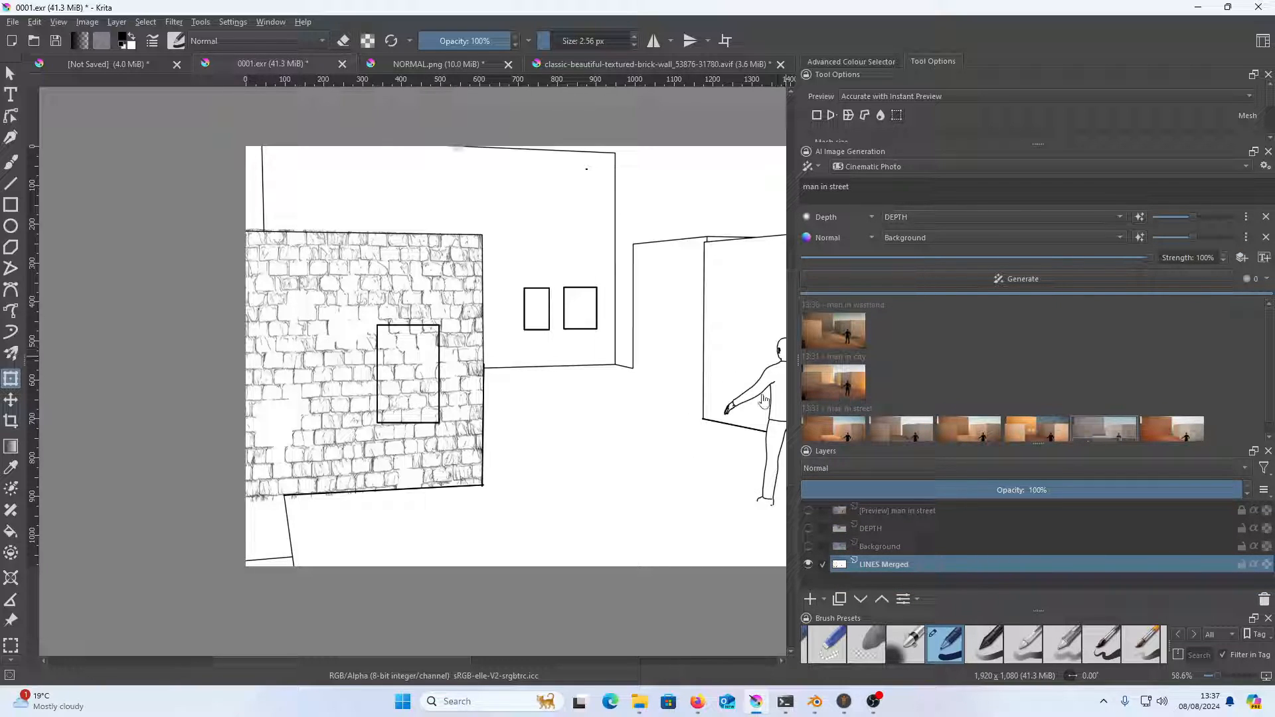
Show the Background and DEPTH layers, generate new "man in street" images and preview two of the results
{"action": "left_click", "coordinate": [809, 546]}
{"action": "left_click", "coordinate": [808, 528]}
{"action": "left_click", "coordinate": [1021, 278]}
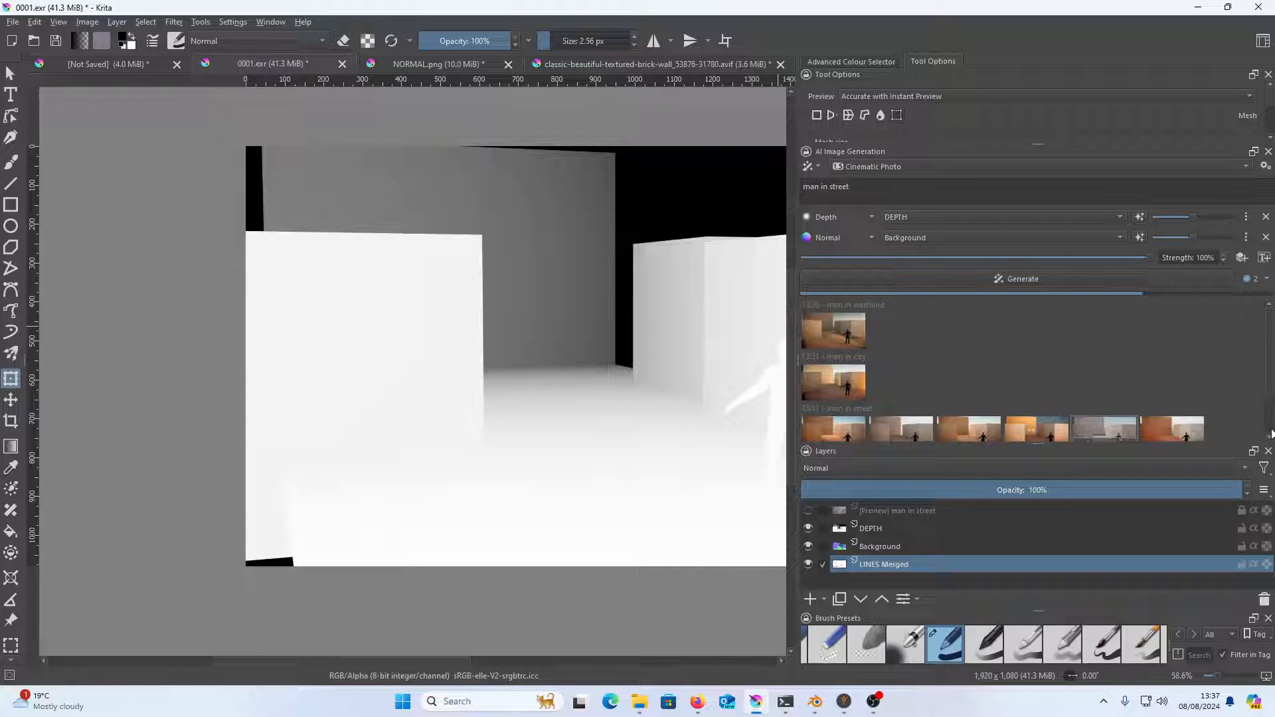
{"action": "scroll", "coordinate": [1270, 428], "scroll_direction": "down", "scroll_amount": 1}
{"action": "left_click", "coordinate": [846, 432]}
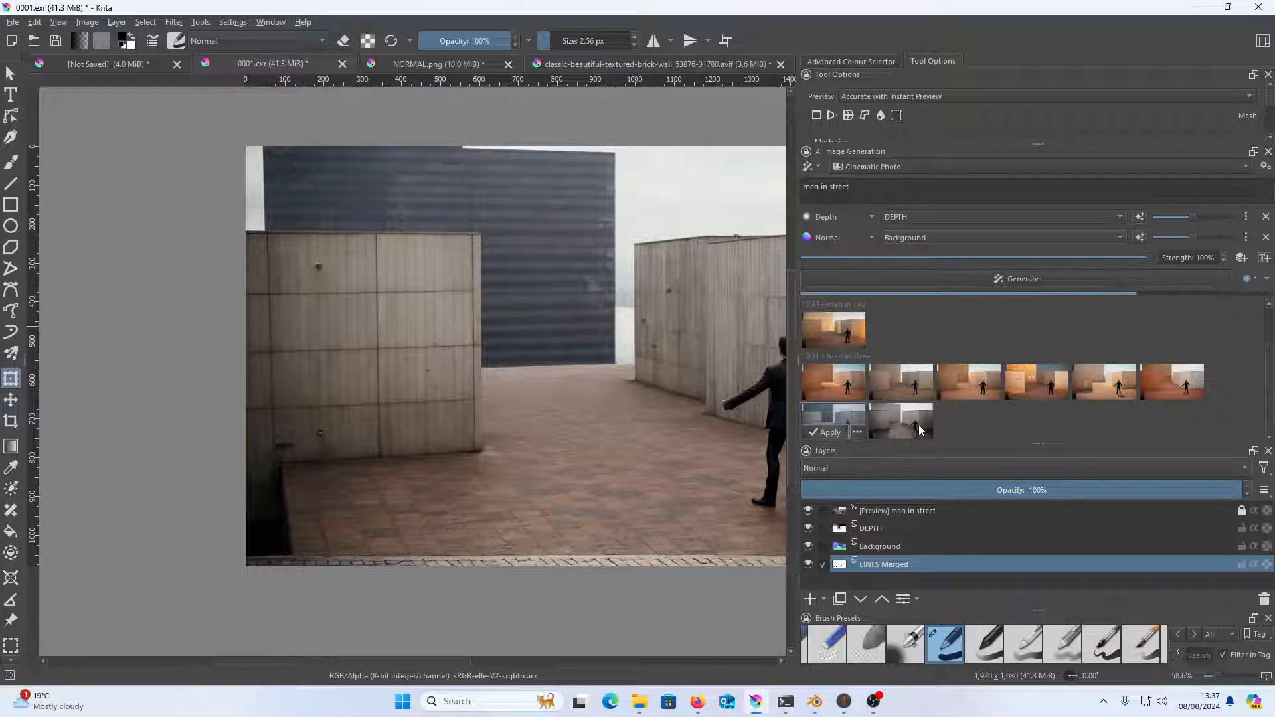
{"action": "left_click", "coordinate": [925, 421]}
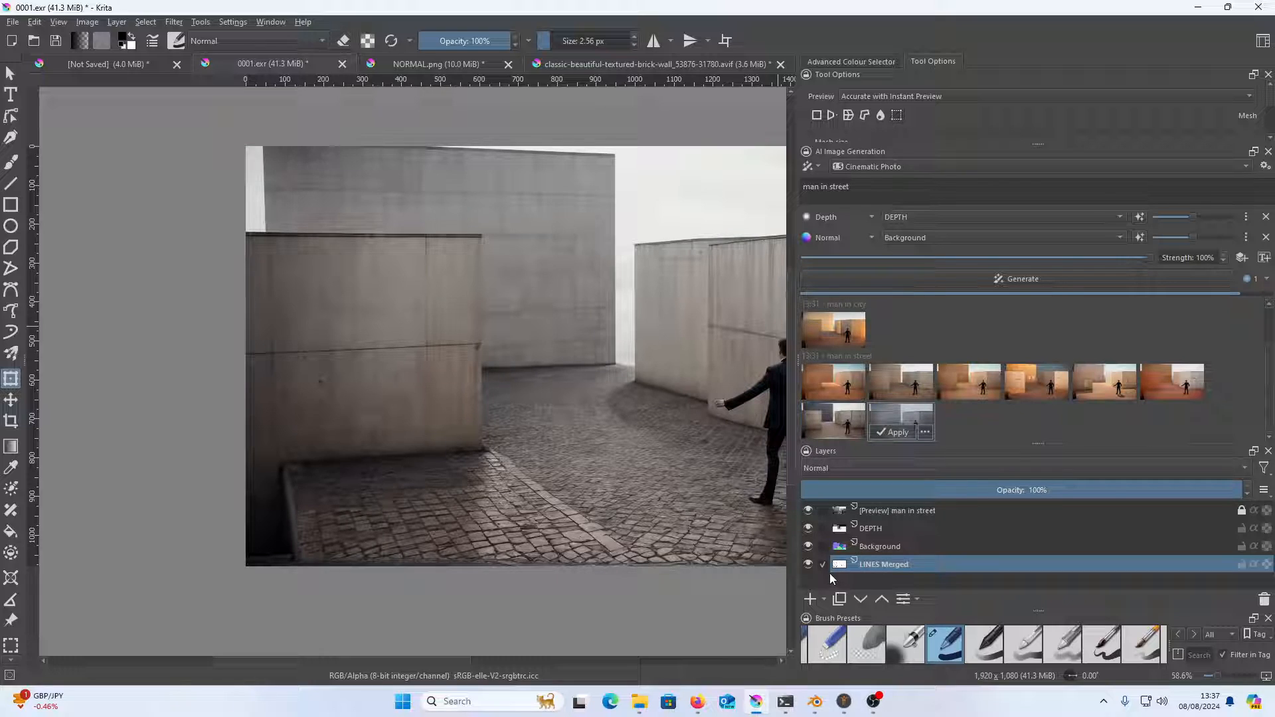
Hide the Background, DEPTH and preview layers to examine the merged line drawing, and show the preview again
{"action": "left_click", "coordinate": [808, 547]}
{"action": "left_click", "coordinate": [809, 528]}
{"action": "left_click", "coordinate": [808, 511]}
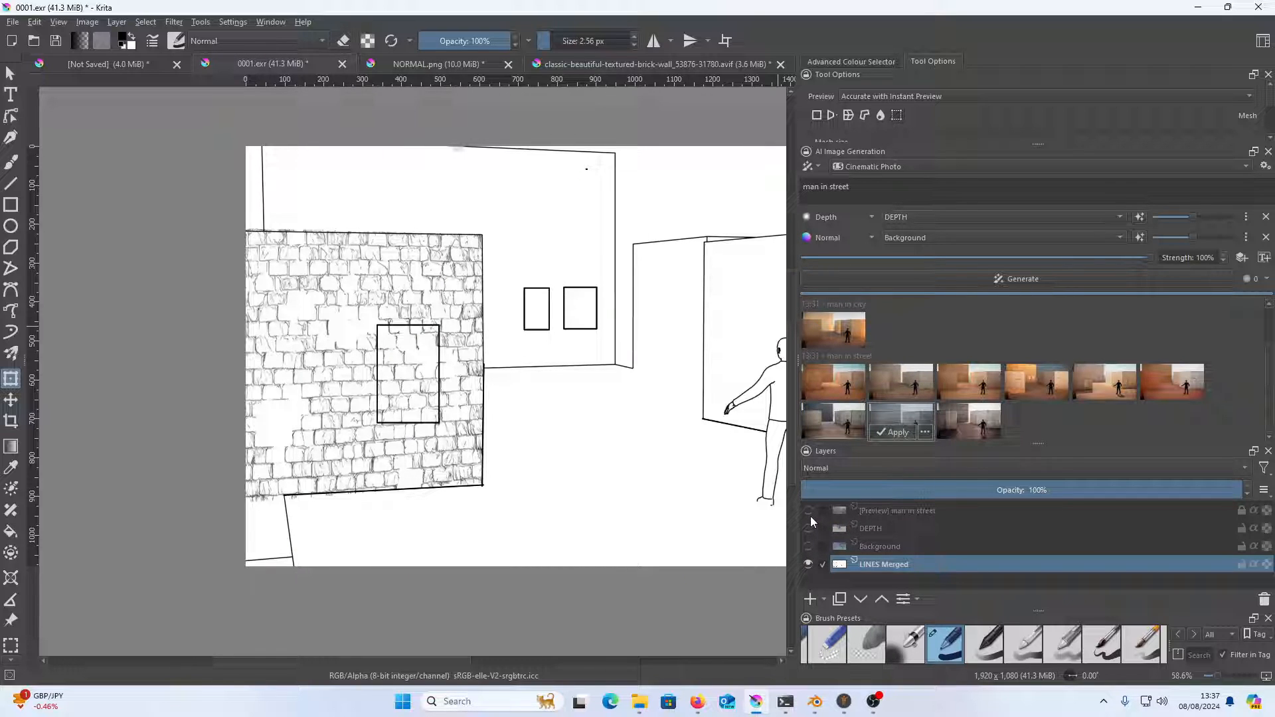
{"action": "left_click", "coordinate": [808, 511]}
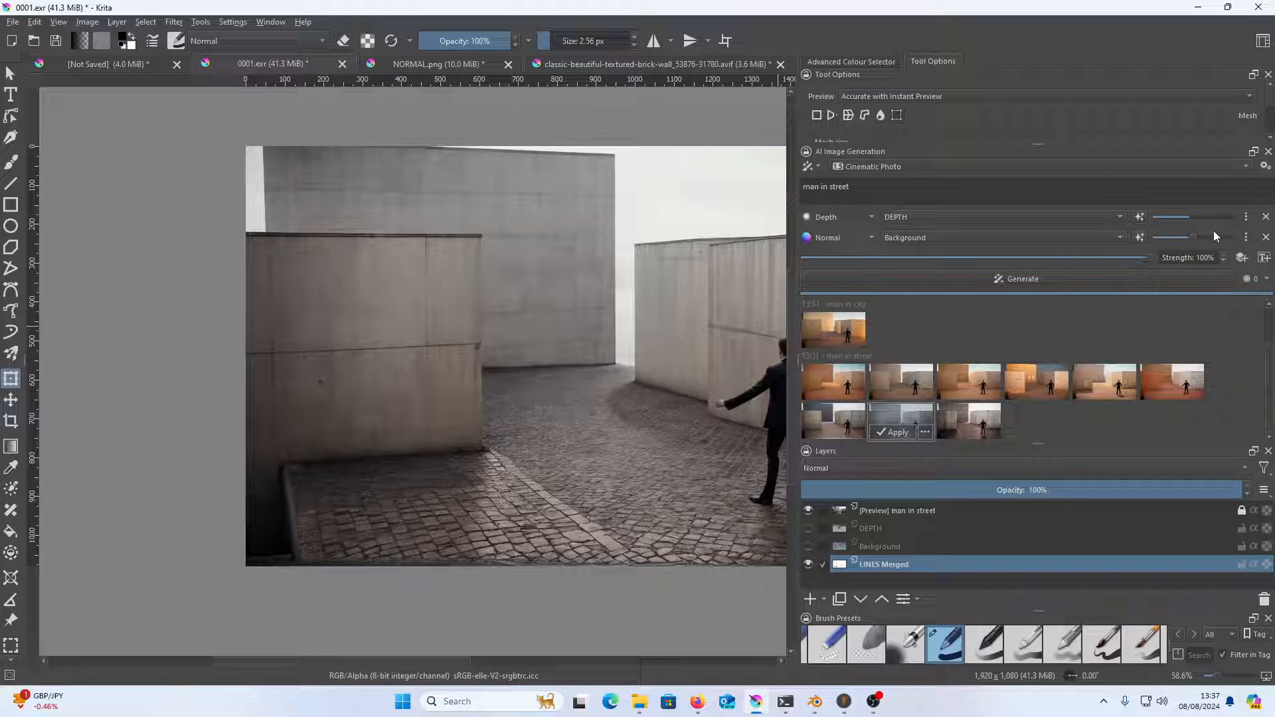
Add LINES Merged as a Line Art control layer and generate new images with Background and DEPTH shown
{"action": "left_click", "coordinate": [1242, 257]}
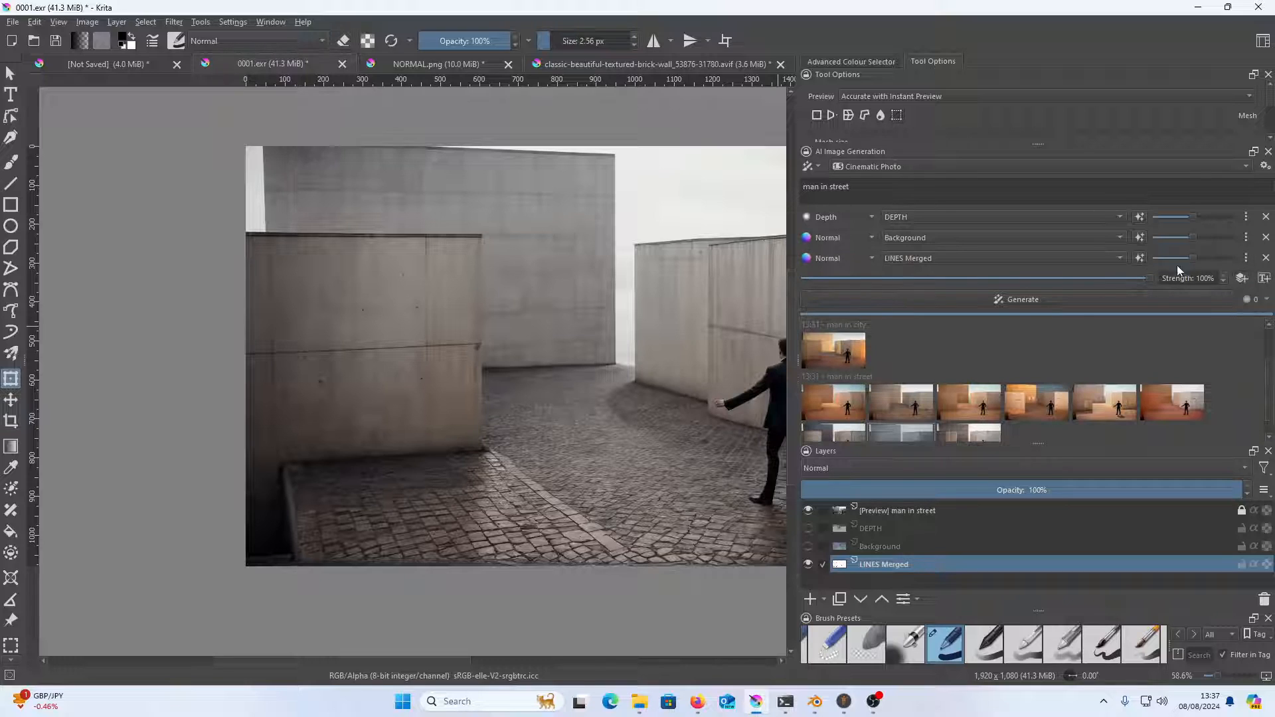
{"action": "left_click", "coordinate": [853, 257]}
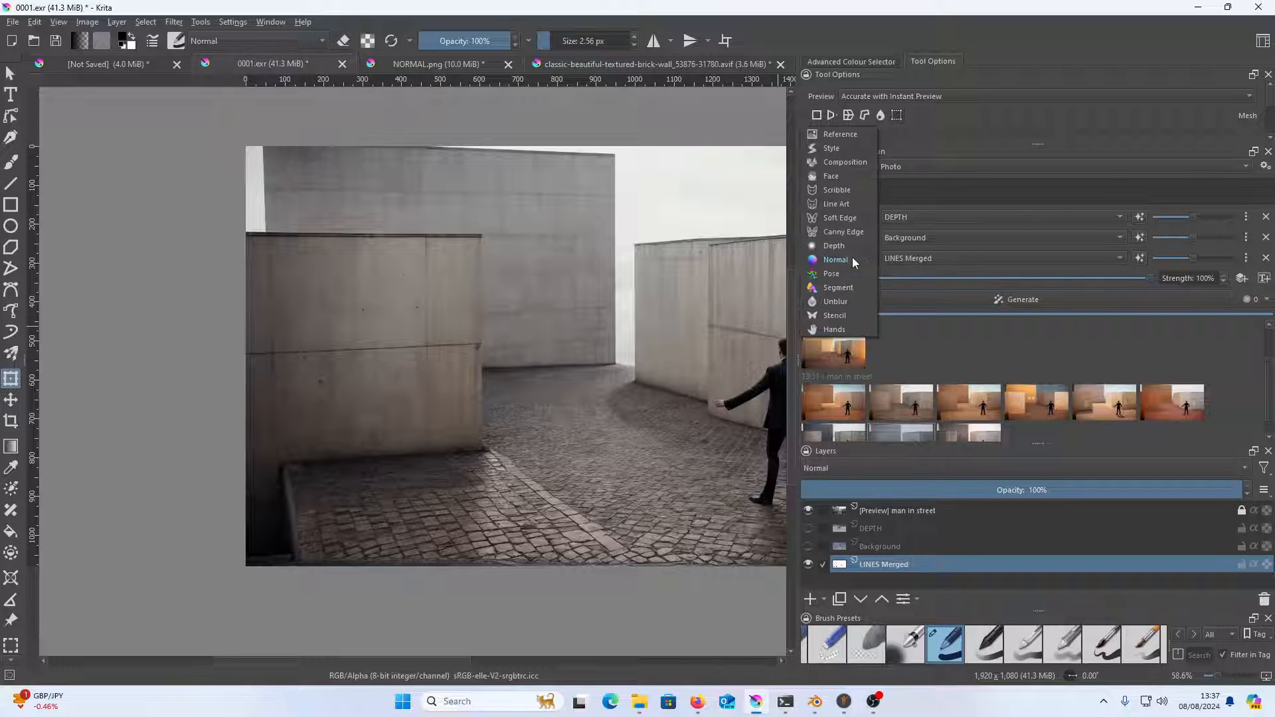
{"action": "left_click", "coordinate": [848, 206]}
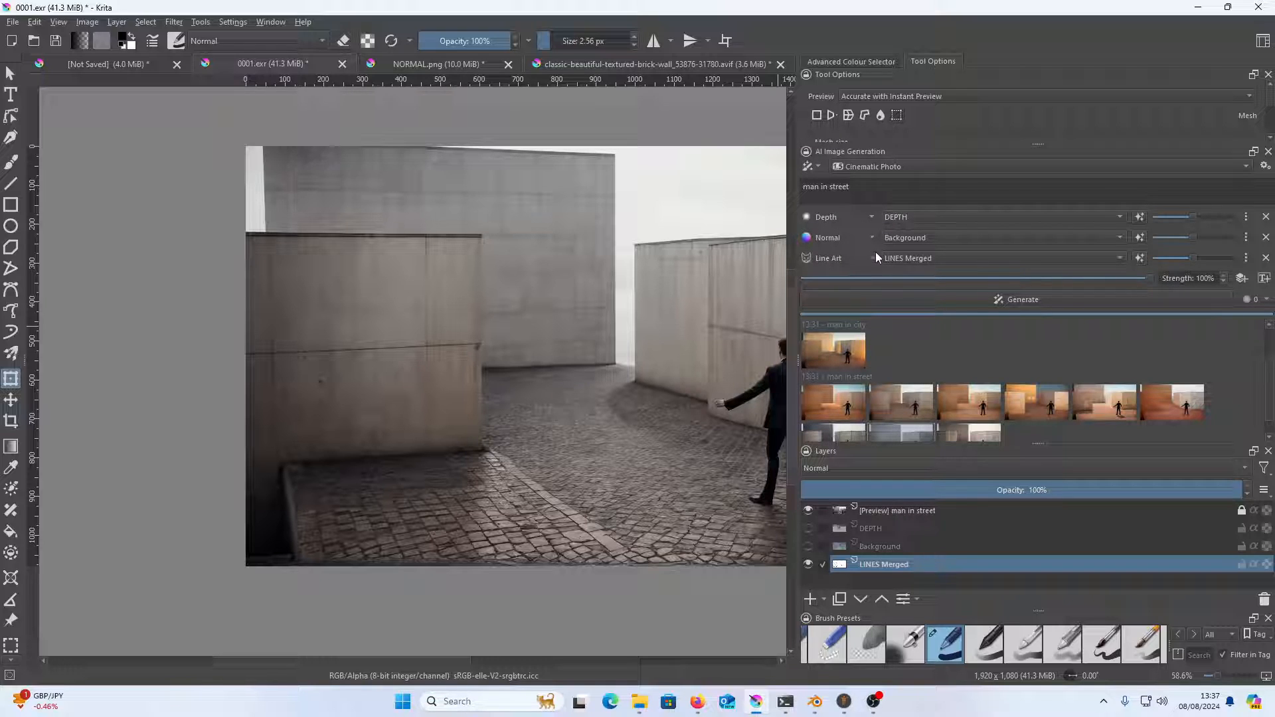
{"action": "left_click", "coordinate": [808, 546]}
{"action": "left_click", "coordinate": [808, 528]}
{"action": "left_click", "coordinate": [1088, 300]}
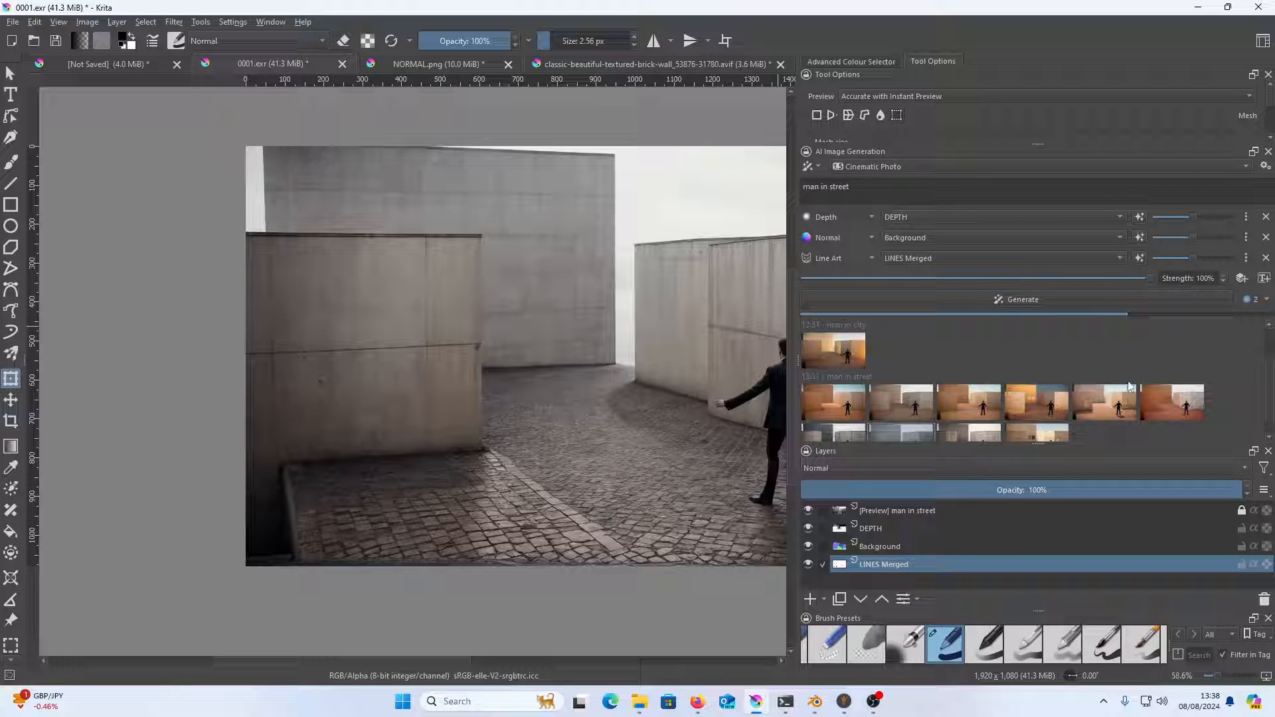
Preview the newest generated image and change the generation style to Comic & Anime
{"action": "left_click_drag", "start_coordinate": [1269, 419], "coordinate": [1269, 453]}
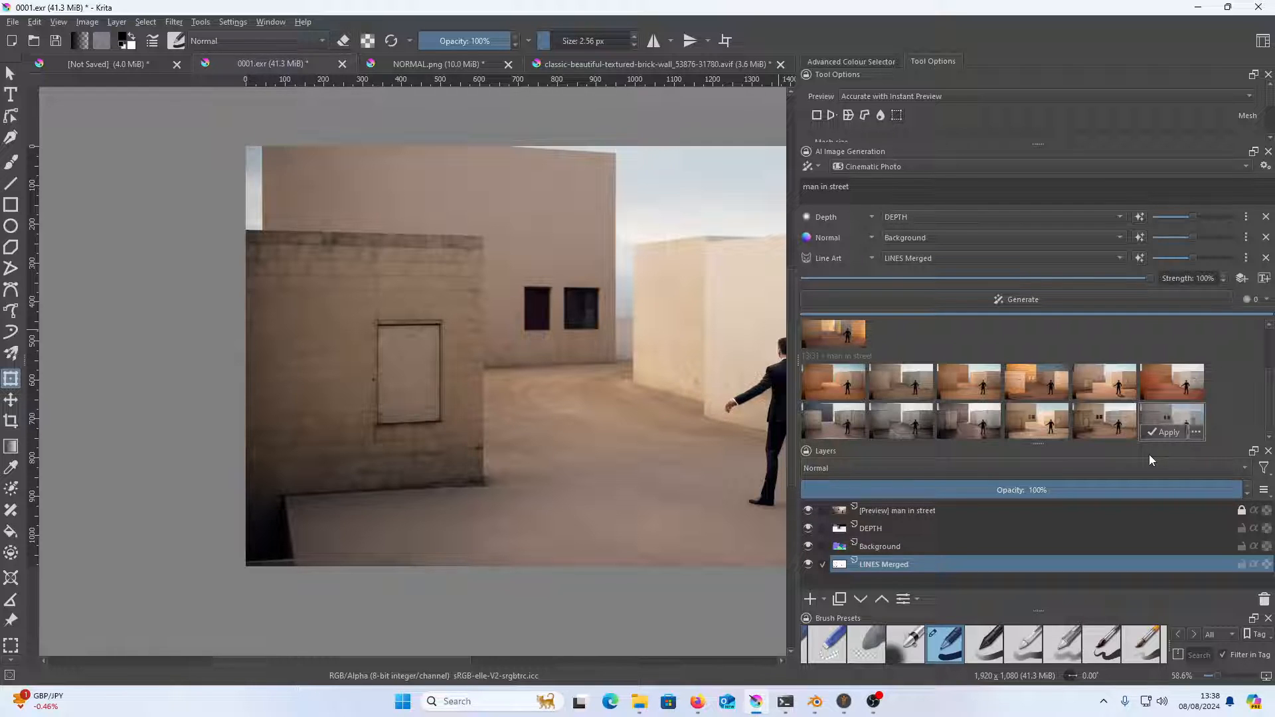
{"action": "left_click_drag", "start_coordinate": [649, 456], "coordinate": [466, 464]}
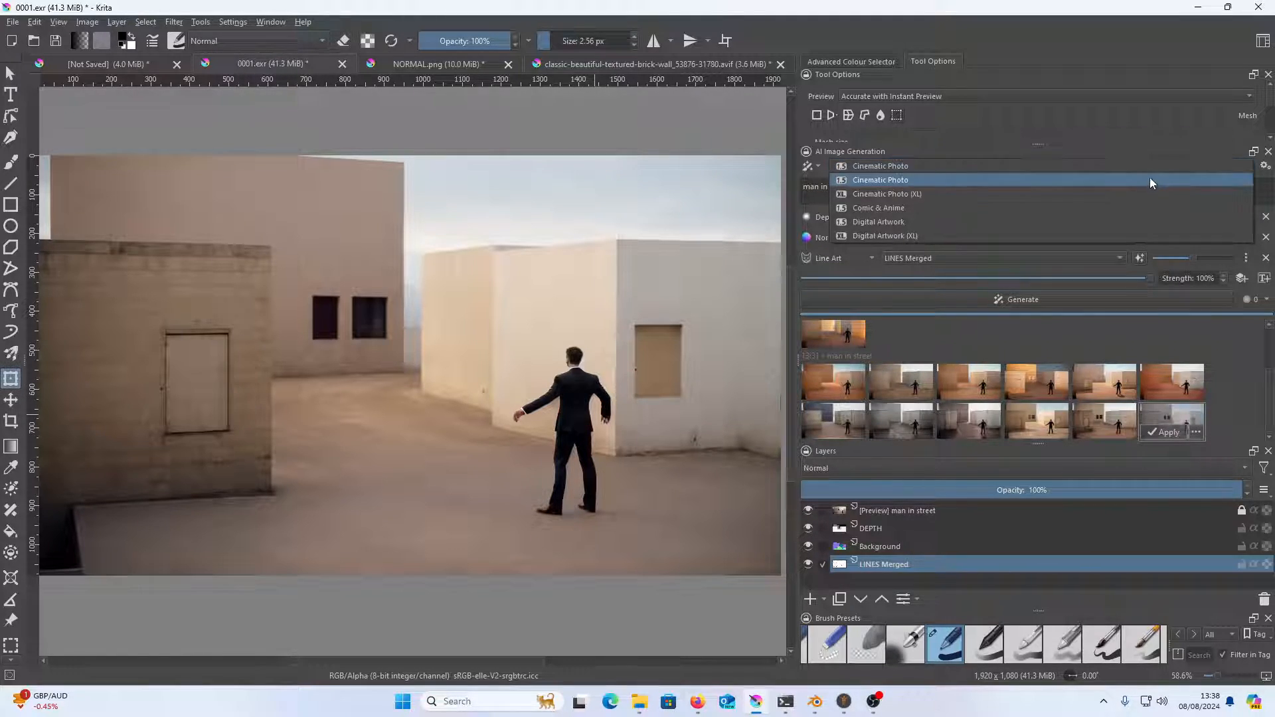
{"action": "left_click", "coordinate": [1126, 207]}
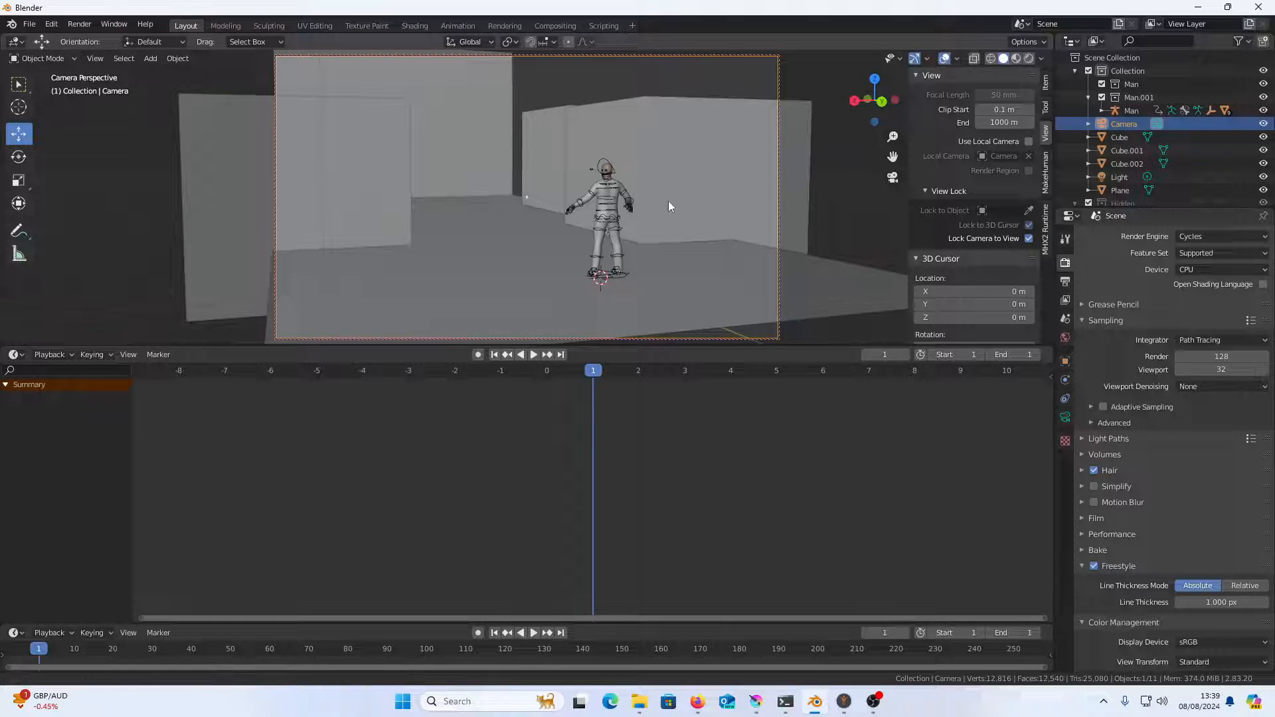
Switch to Blender, move the camera in close on the man's upper body and render the frame
{"action": "scroll", "coordinate": [668, 200], "scroll_direction": "up", "scroll_amount": 4}
{"action": "left_click_drag", "start_coordinate": [663, 178], "coordinate": [584, 213]}
{"action": "scroll", "coordinate": [648, 160], "scroll_direction": "up", "scroll_amount": 4}
{"action": "scroll", "coordinate": [638, 169], "scroll_direction": "down", "scroll_amount": 2}
{"action": "scroll", "coordinate": [580, 214], "scroll_direction": "up", "scroll_amount": 3}
{"action": "mouse_move", "coordinate": [622, 154]}
{"action": "left_mouse_down"}
{"action": "mouse_move", "coordinate": [608, 168]}
{"action": "mouse_move", "coordinate": [610, 156]}
{"action": "left_mouse_up"}
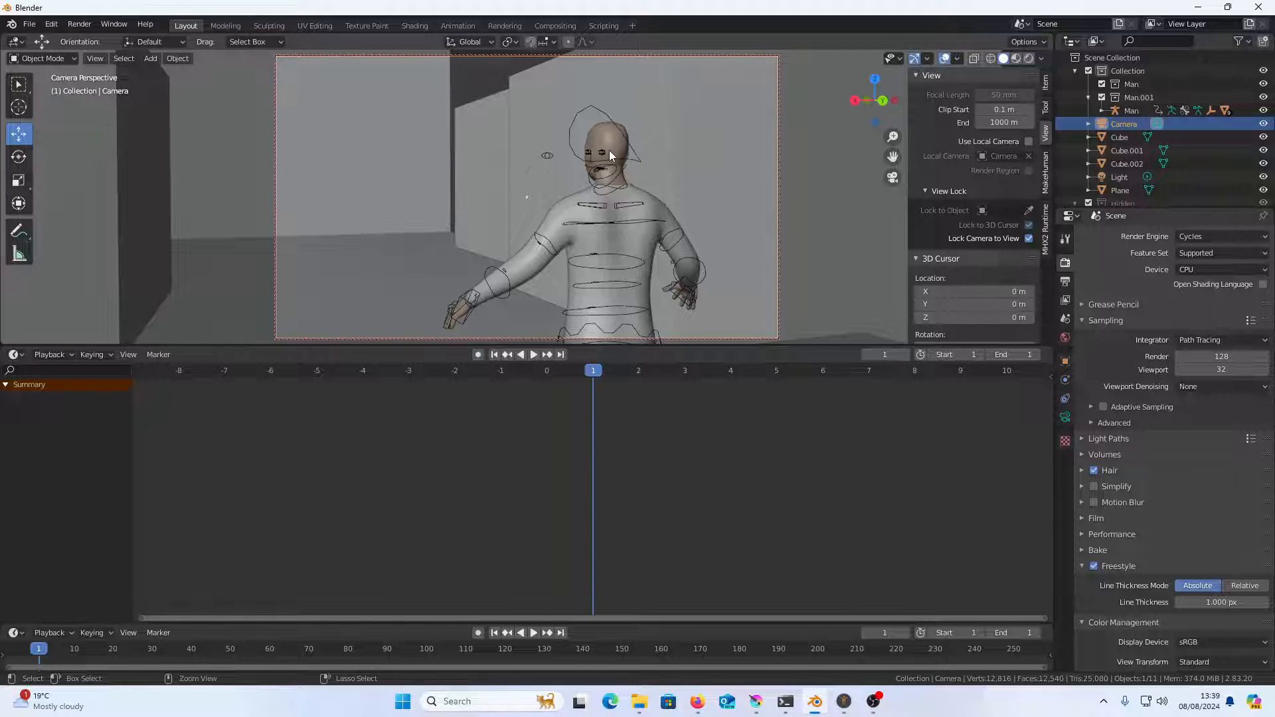
{"action": "key", "text": "F12"}
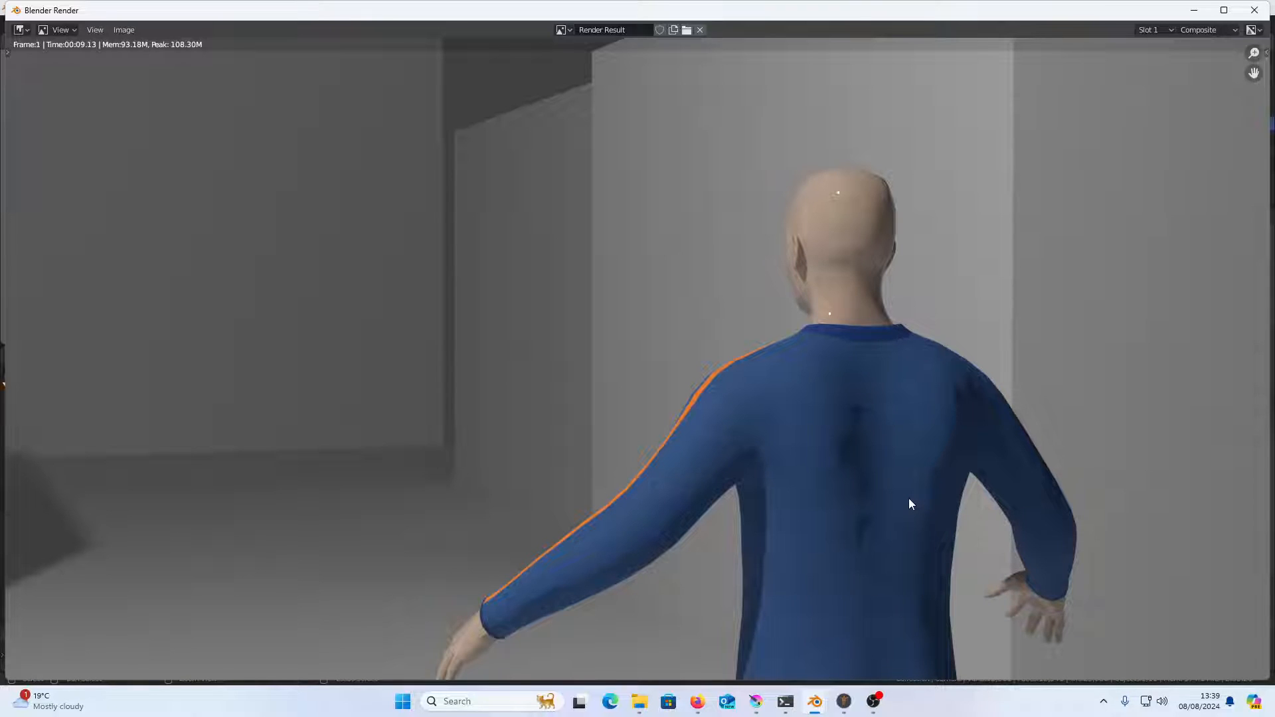
Switch back to Krita, open the re-rendered 0001 image from the YOUTUBE folder and check its LINES and DEPTH layers
{"action": "left_click", "coordinate": [757, 702]}
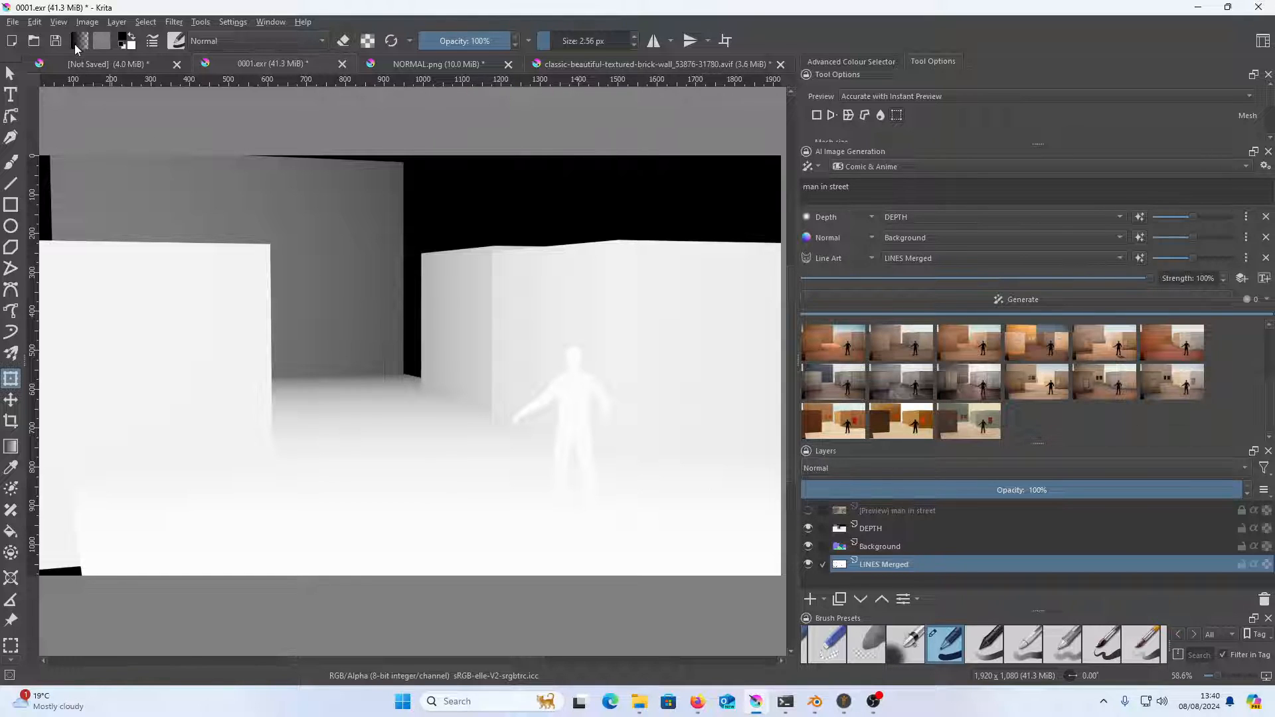
{"action": "left_click", "coordinate": [12, 22]}
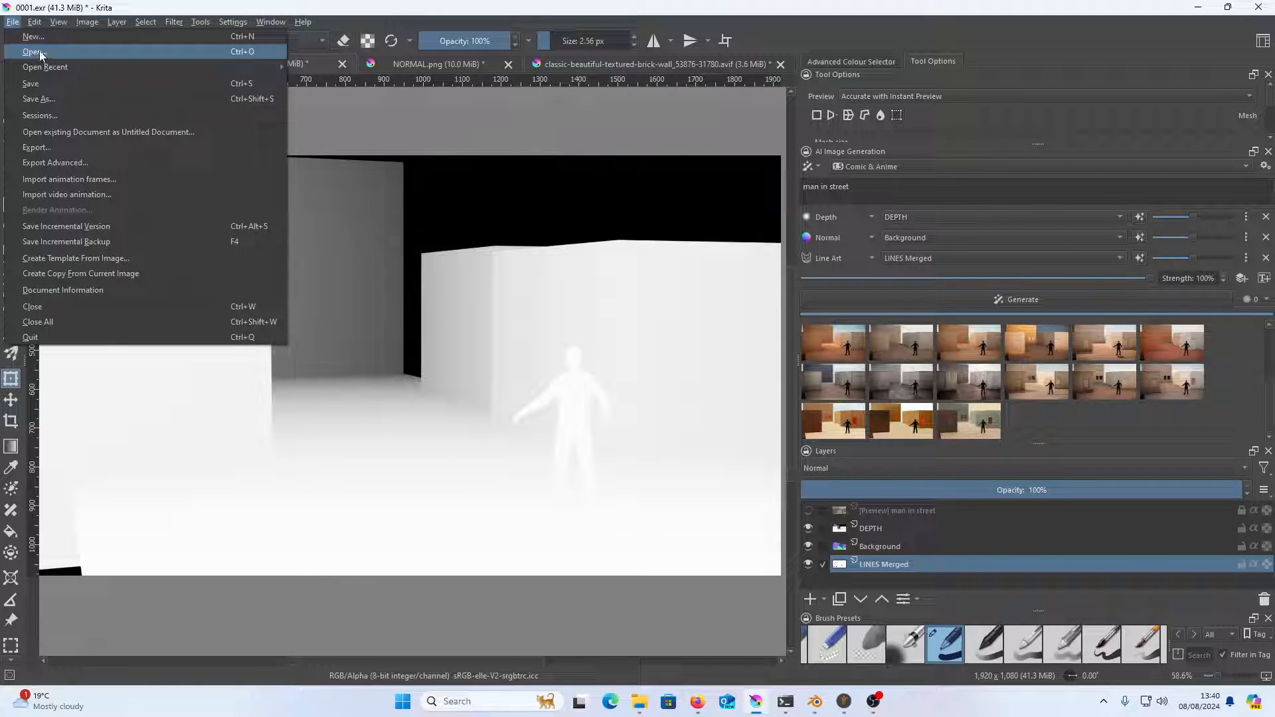
{"action": "left_click", "coordinate": [34, 51]}
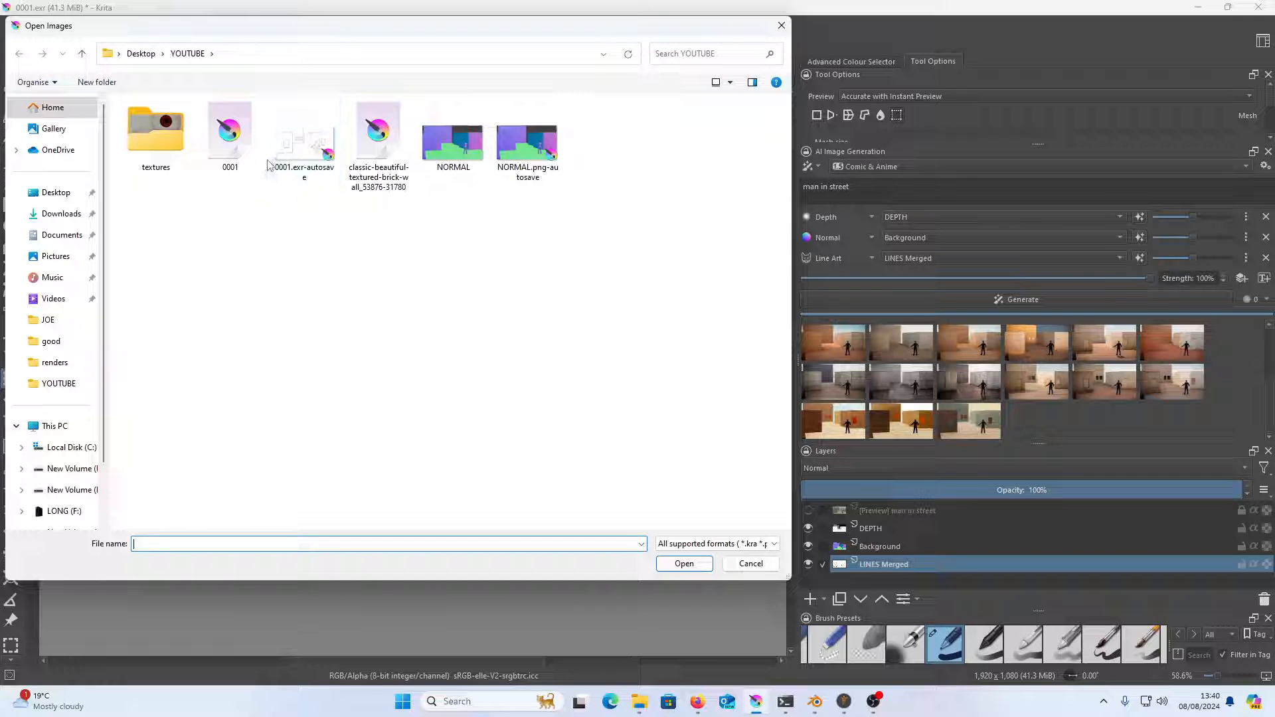
{"action": "left_click", "coordinate": [234, 139]}
{"action": "left_click", "coordinate": [704, 566]}
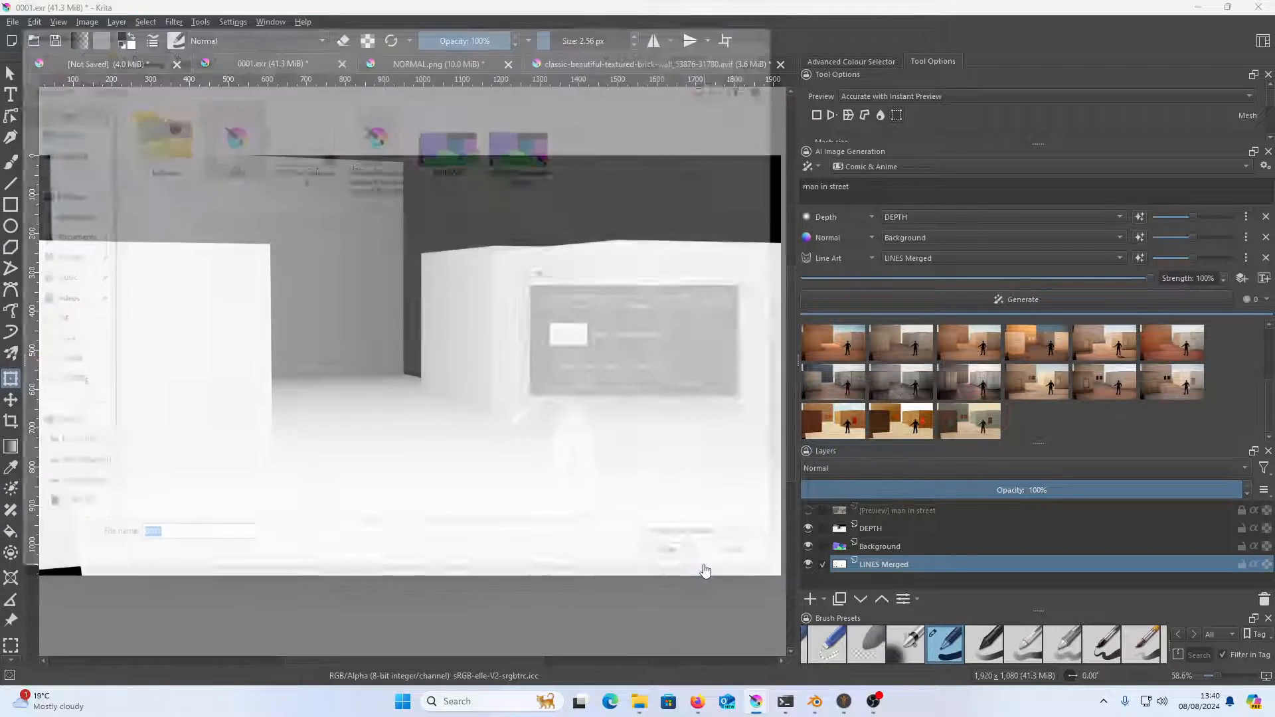
{"action": "left_click", "coordinate": [809, 511]}
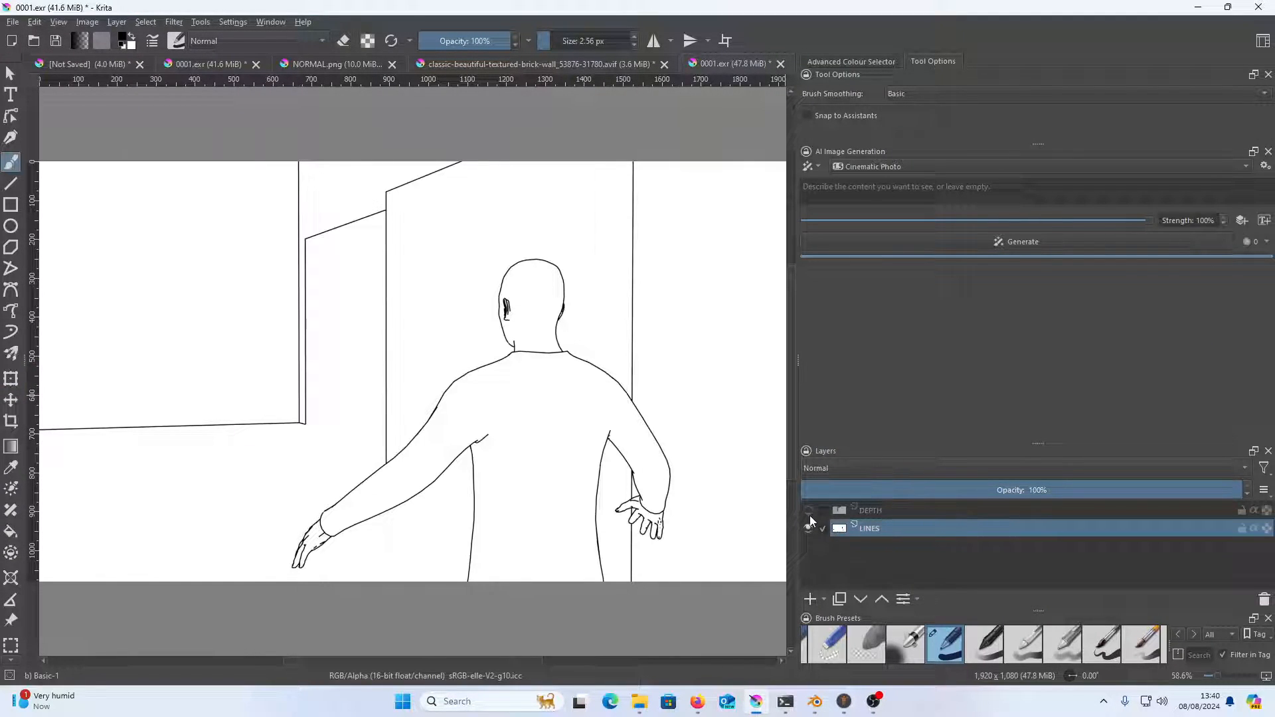
{"action": "left_click", "coordinate": [809, 511]}
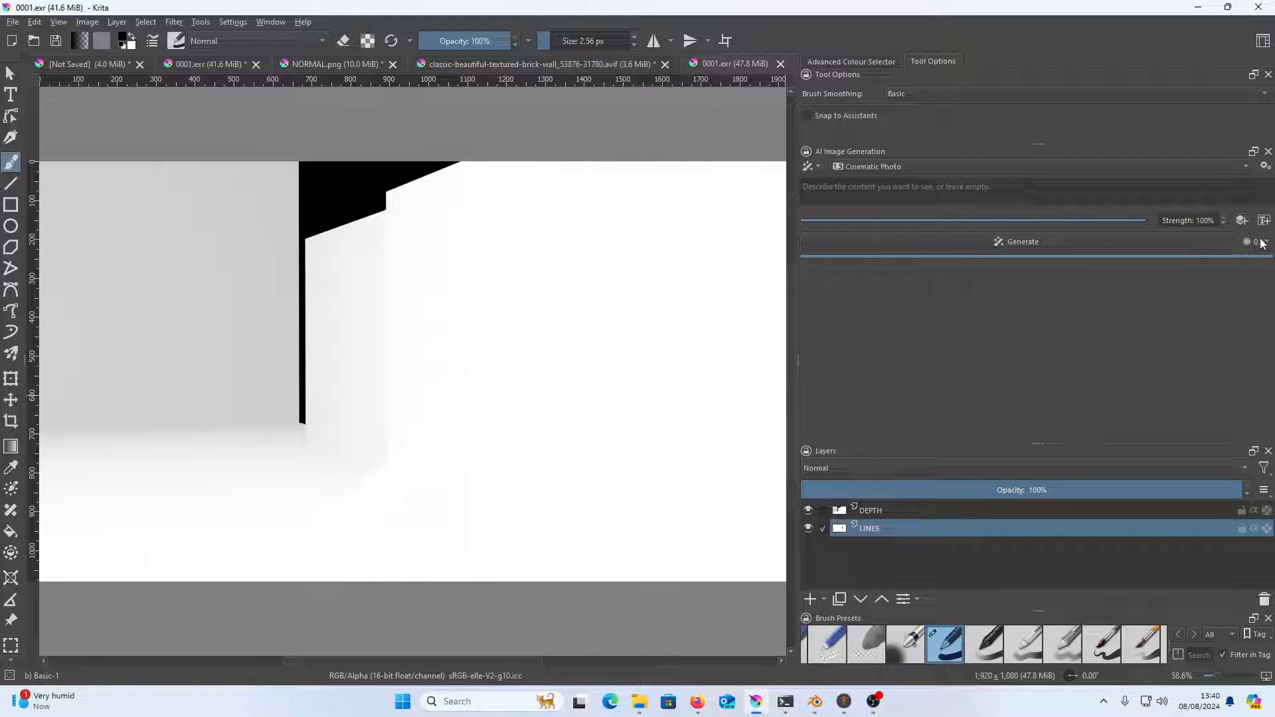
Add a control layer for LINES and look at its advanced settings
{"action": "left_click", "coordinate": [1243, 220]}
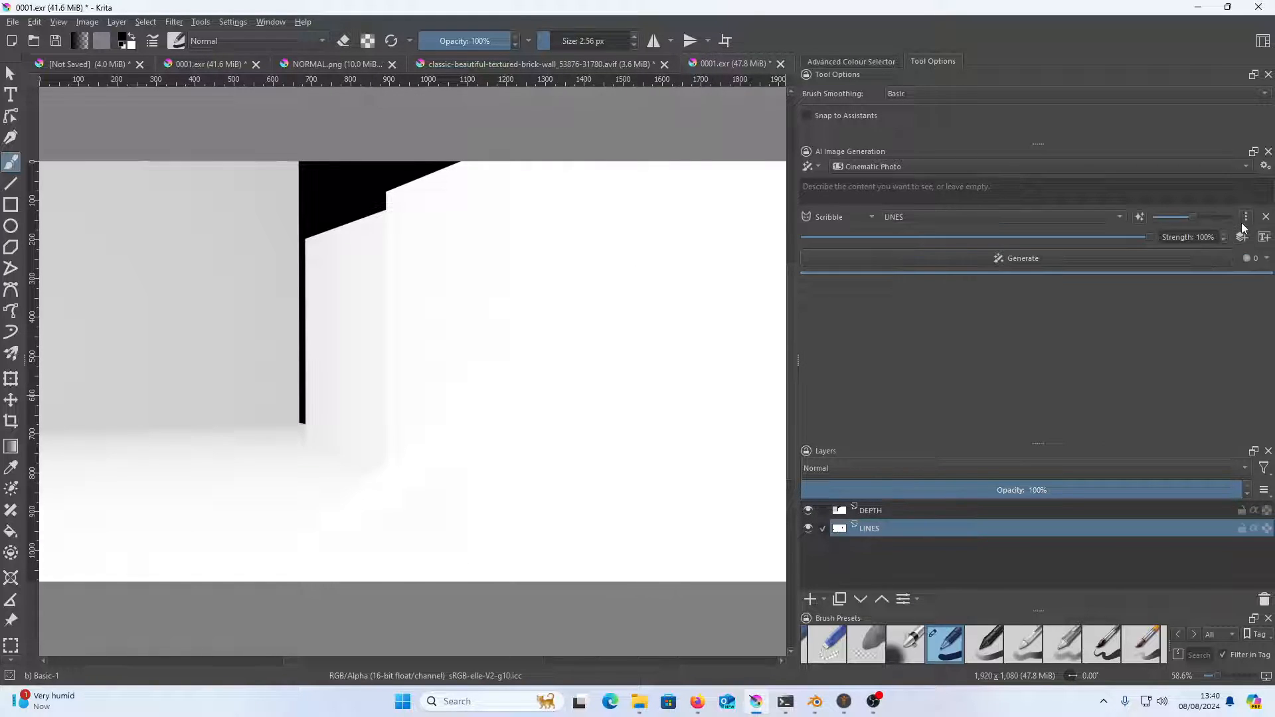
{"action": "left_click", "coordinate": [1246, 216]}
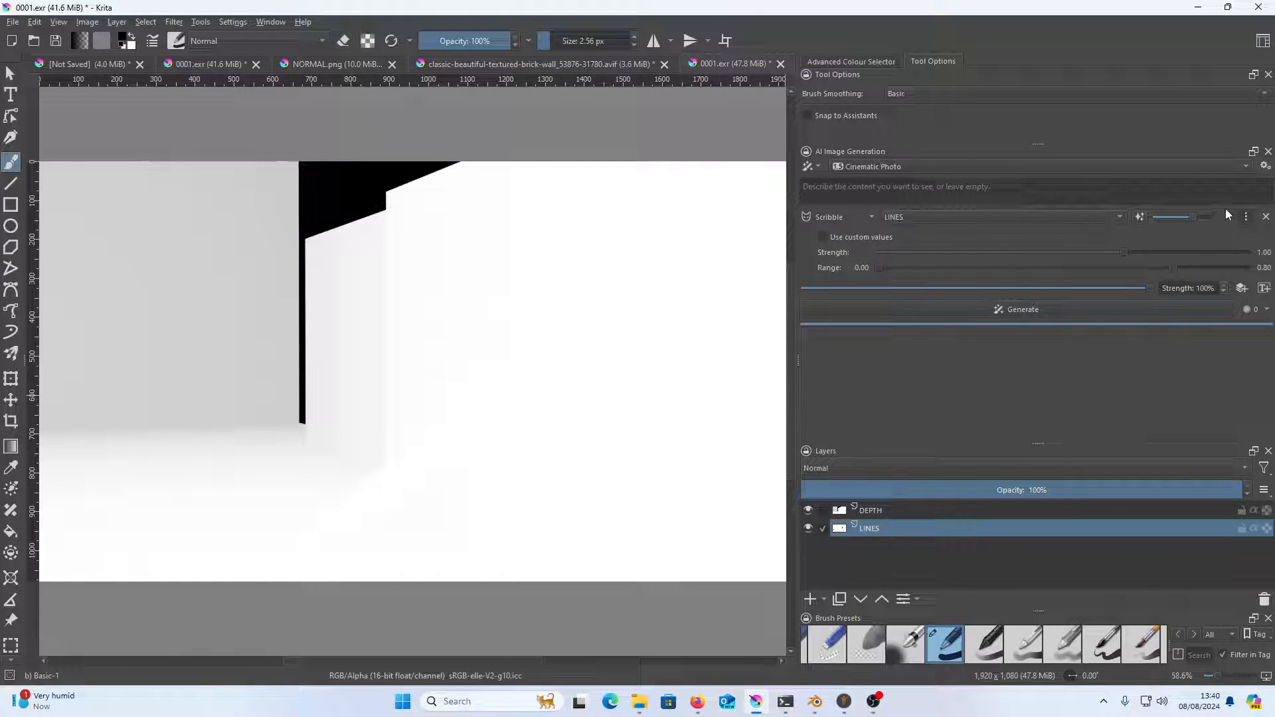
{"action": "left_click", "coordinate": [1246, 217]}
{"action": "left_click", "coordinate": [1246, 218]}
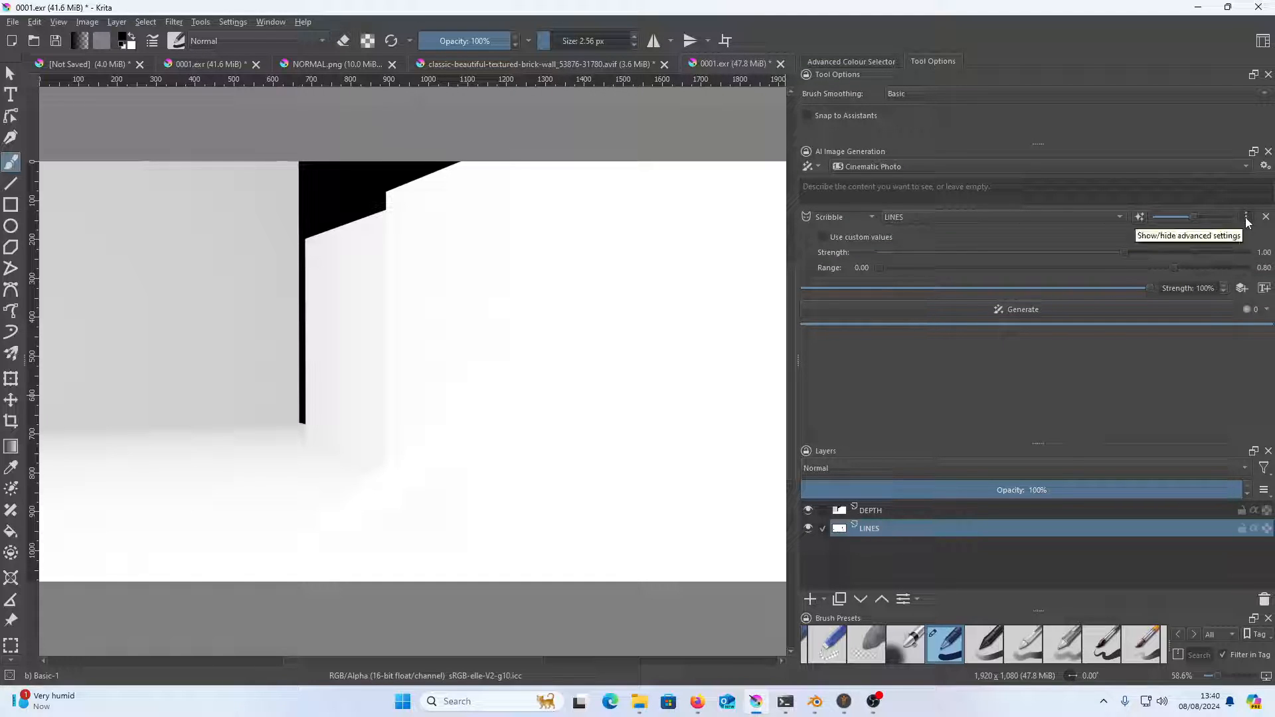
{"action": "left_click", "coordinate": [1246, 219]}
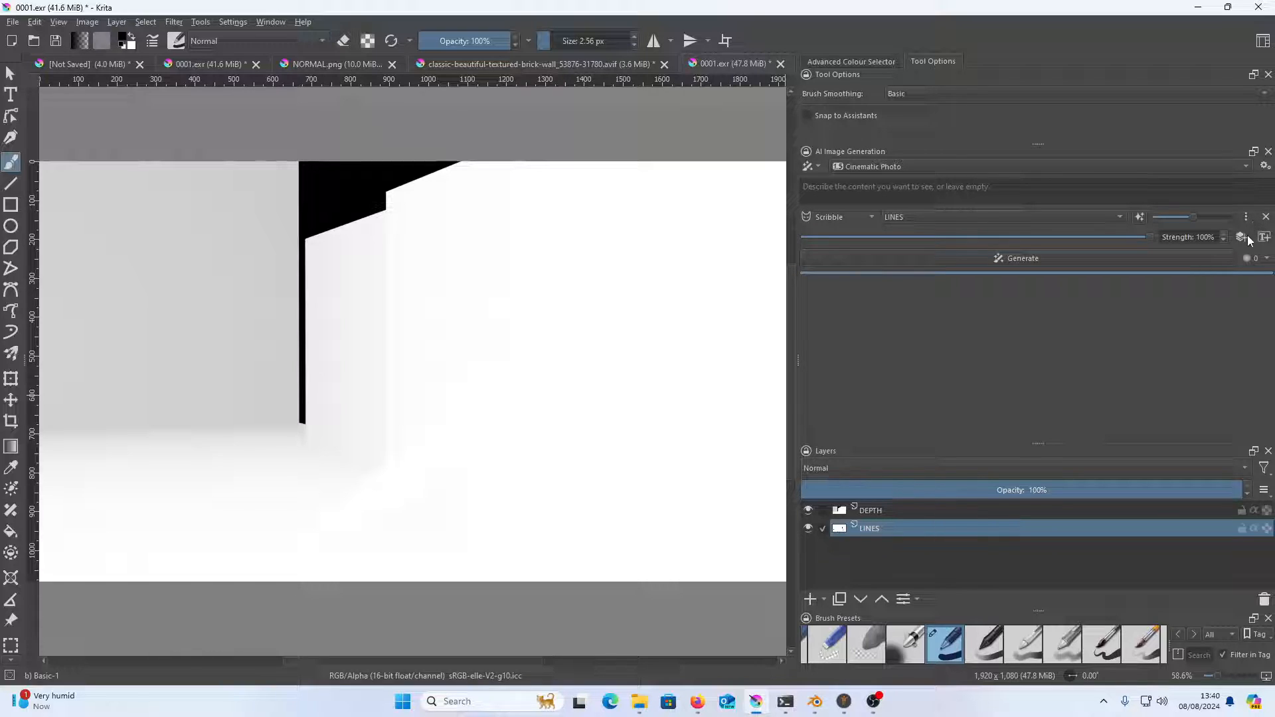
Add a second control layer and configure the pair as Depth using the DEPTH layer and Line Art using the LINES layer
{"action": "left_click", "coordinate": [1242, 238]}
{"action": "left_click", "coordinate": [851, 234]}
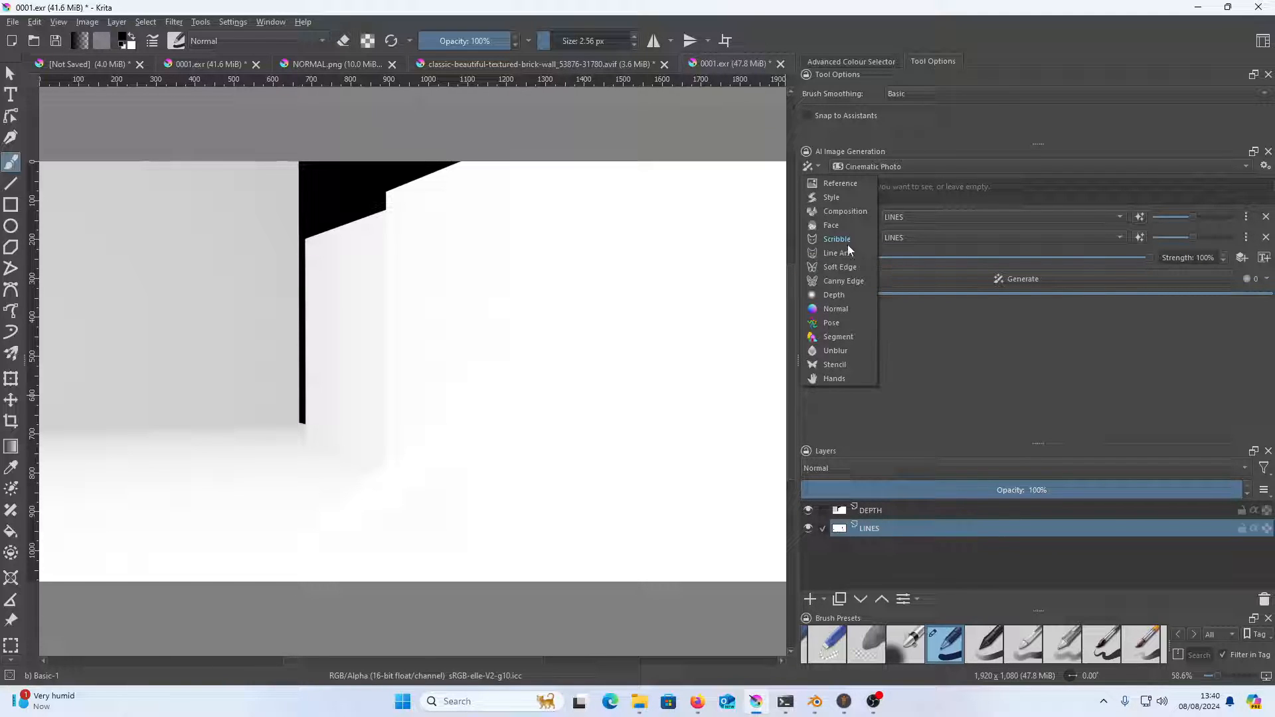
{"action": "left_click", "coordinate": [846, 253]}
{"action": "left_click", "coordinate": [847, 220]}
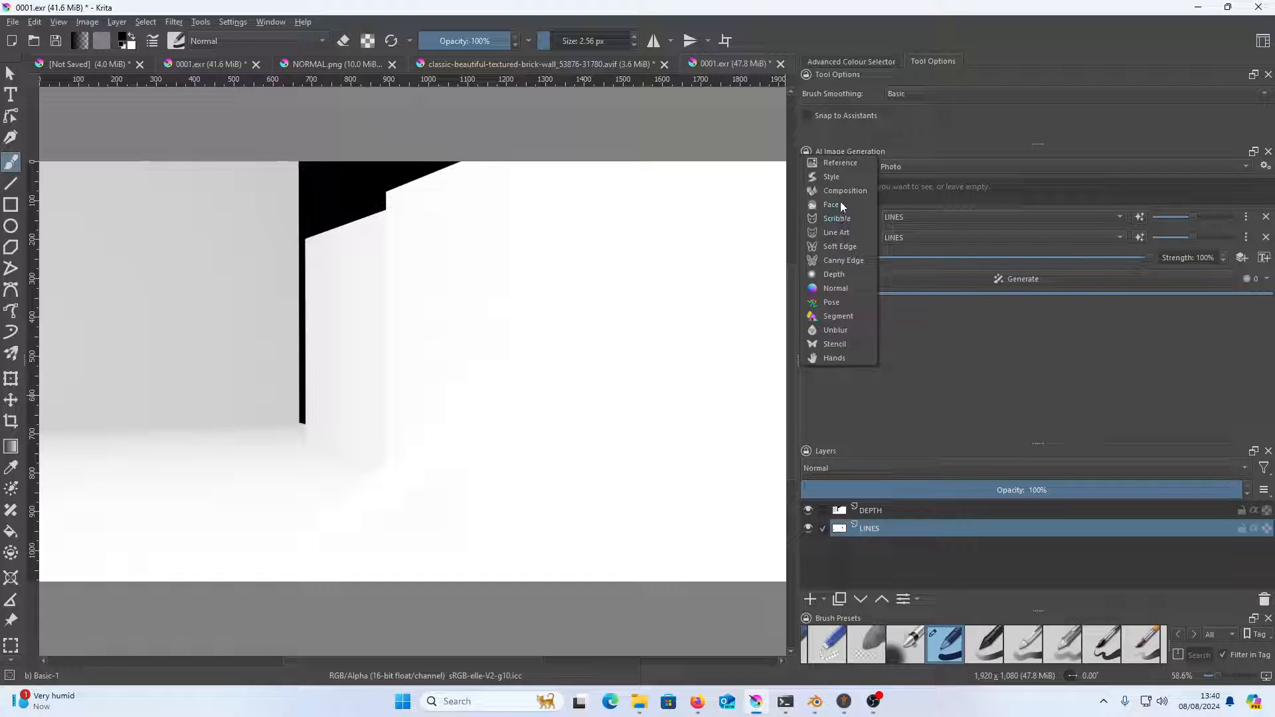
{"action": "left_click", "coordinate": [838, 276]}
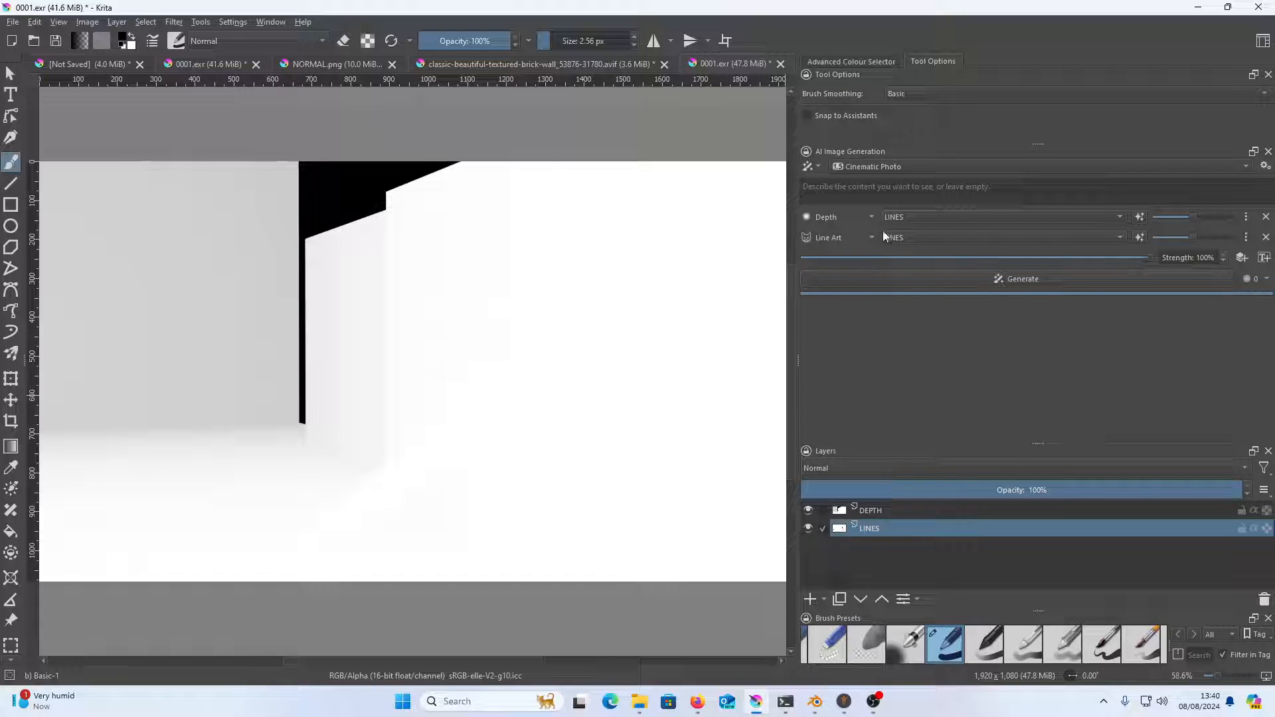
{"action": "left_click", "coordinate": [904, 217]}
{"action": "left_click", "coordinate": [907, 207]}
Enter "man in ally" as the image generation prompt
{"action": "left_click", "coordinate": [903, 189]}
{"action": "type", "text": "man "}
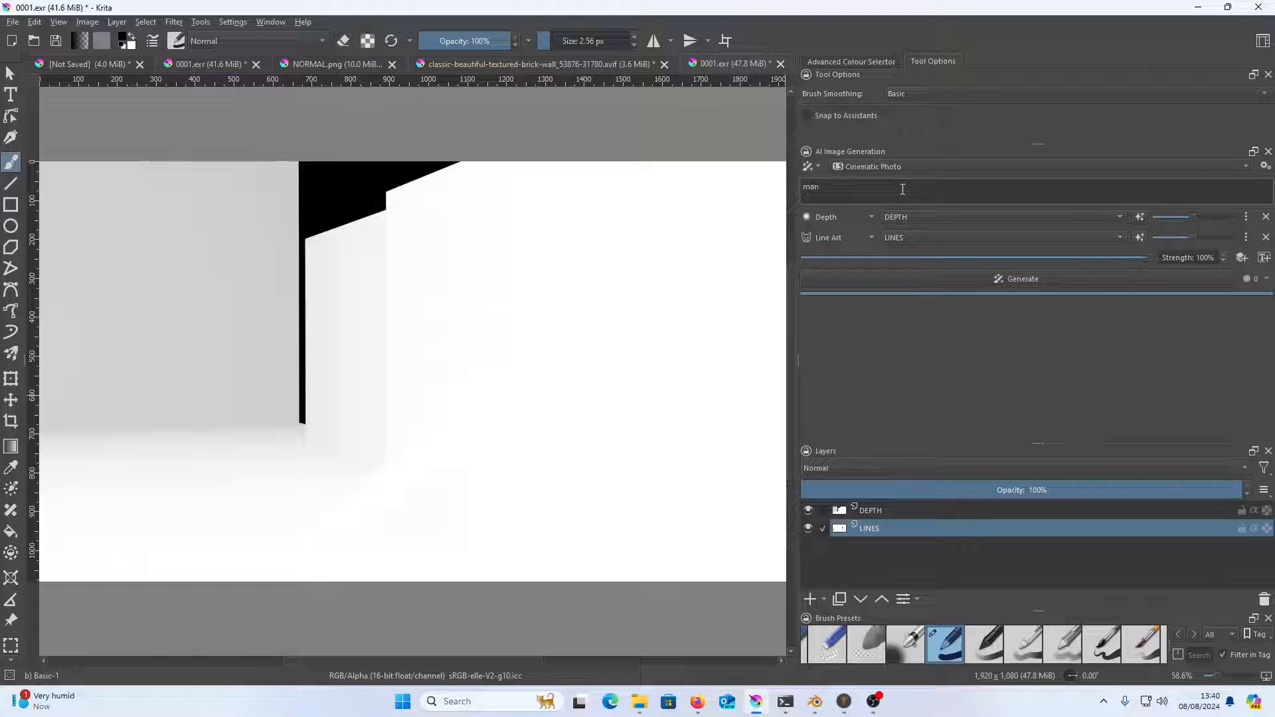
{"action": "type", "text": "in ally"}
Set the generation style to Comic & Anime and try to generate the image
{"action": "left_click", "coordinate": [1198, 169]}
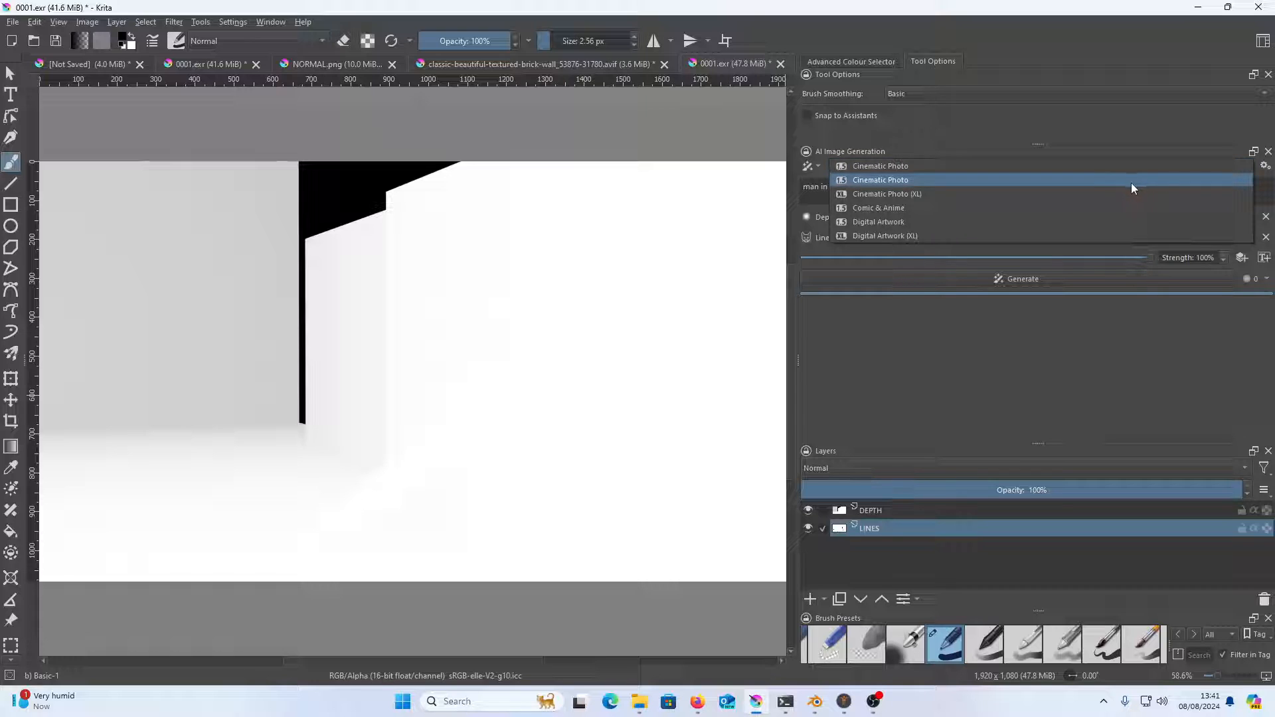
{"action": "left_click", "coordinate": [1105, 204]}
{"action": "left_click", "coordinate": [1083, 279]}
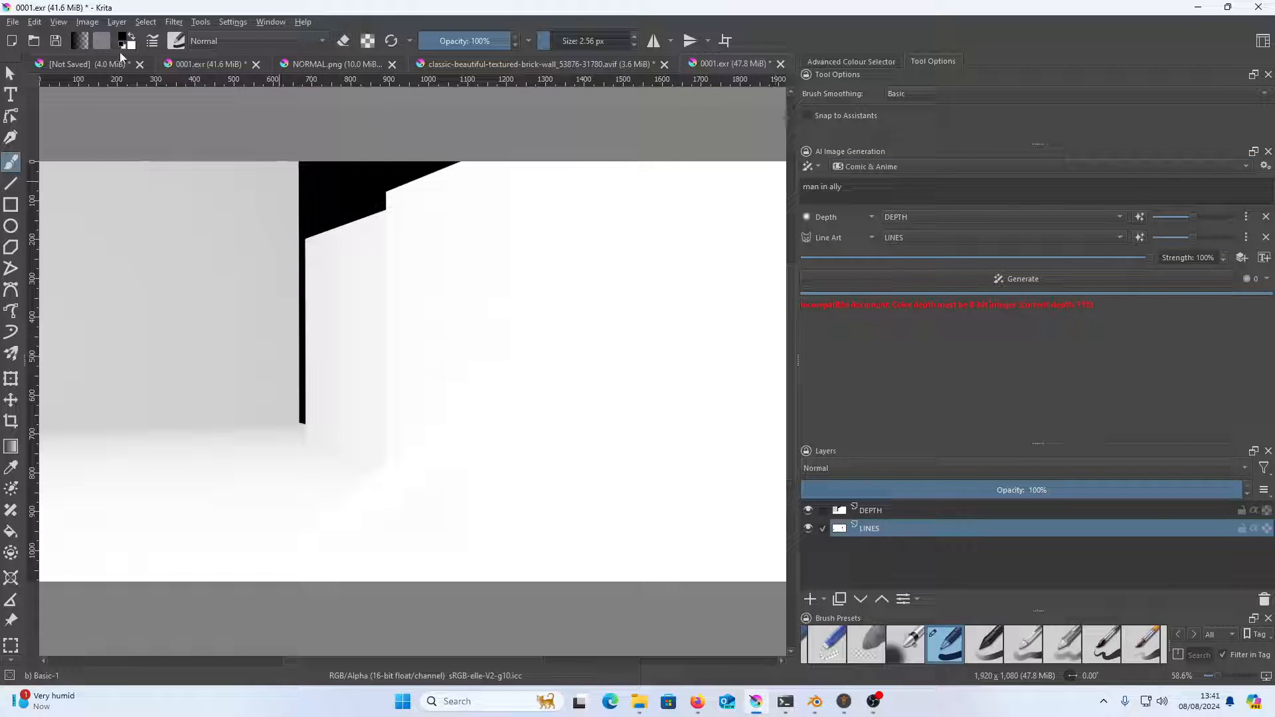
Convert the image's colour depth to 8-bit integer/channel in its properties and start the generation again
{"action": "left_click", "coordinate": [118, 22]}
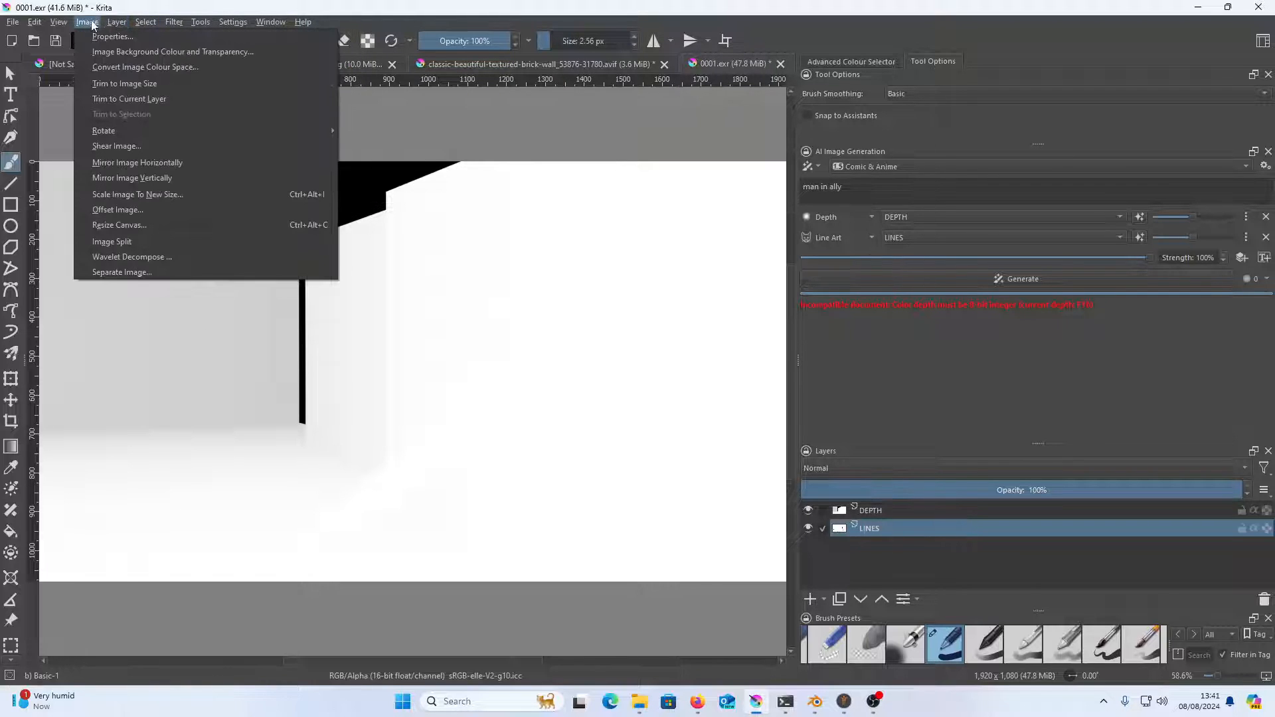
{"action": "left_click", "coordinate": [112, 37]}
{"action": "left_click", "coordinate": [584, 248]}
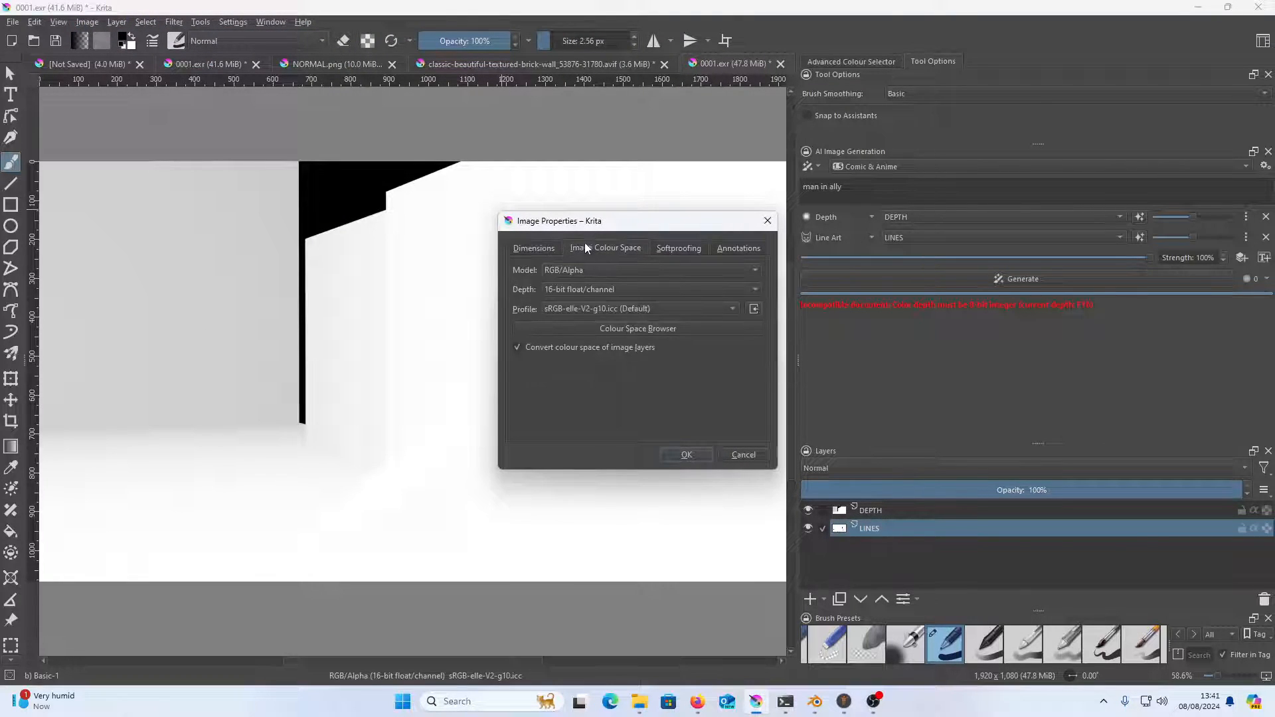
{"action": "left_click", "coordinate": [628, 289]}
{"action": "left_click", "coordinate": [615, 255]}
{"action": "left_click", "coordinate": [695, 455]}
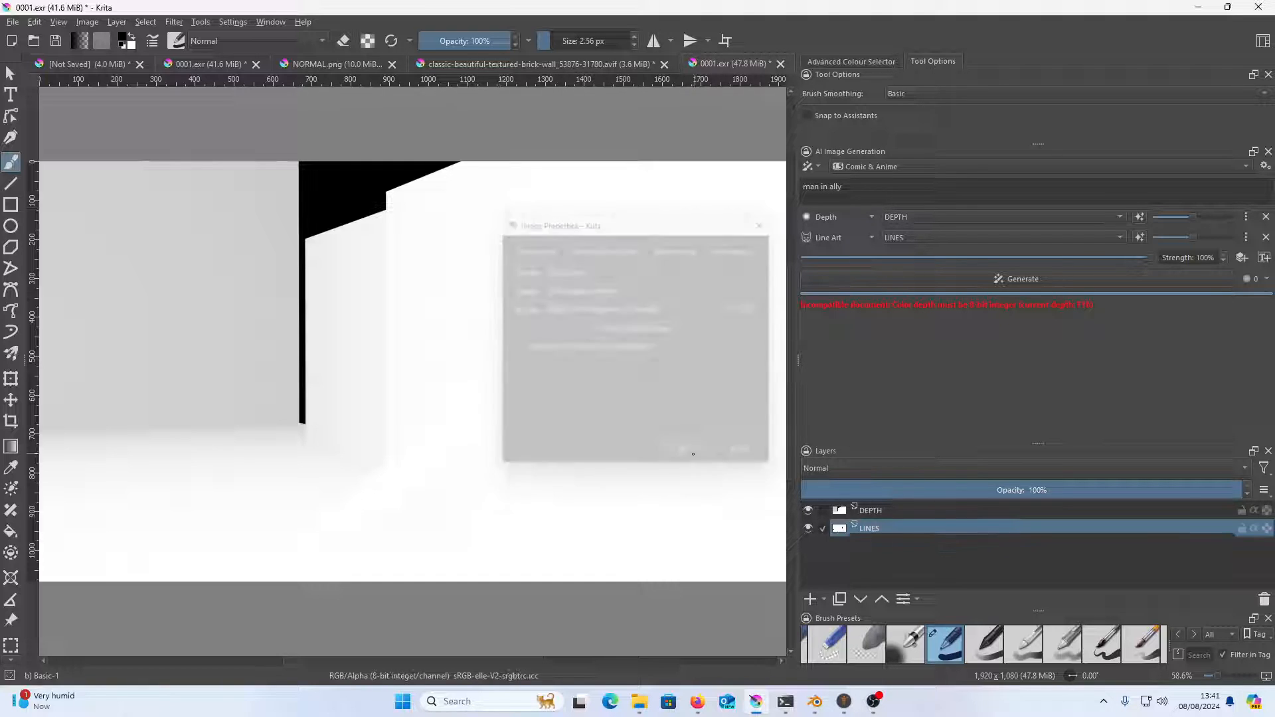
{"action": "left_click", "coordinate": [1096, 278]}
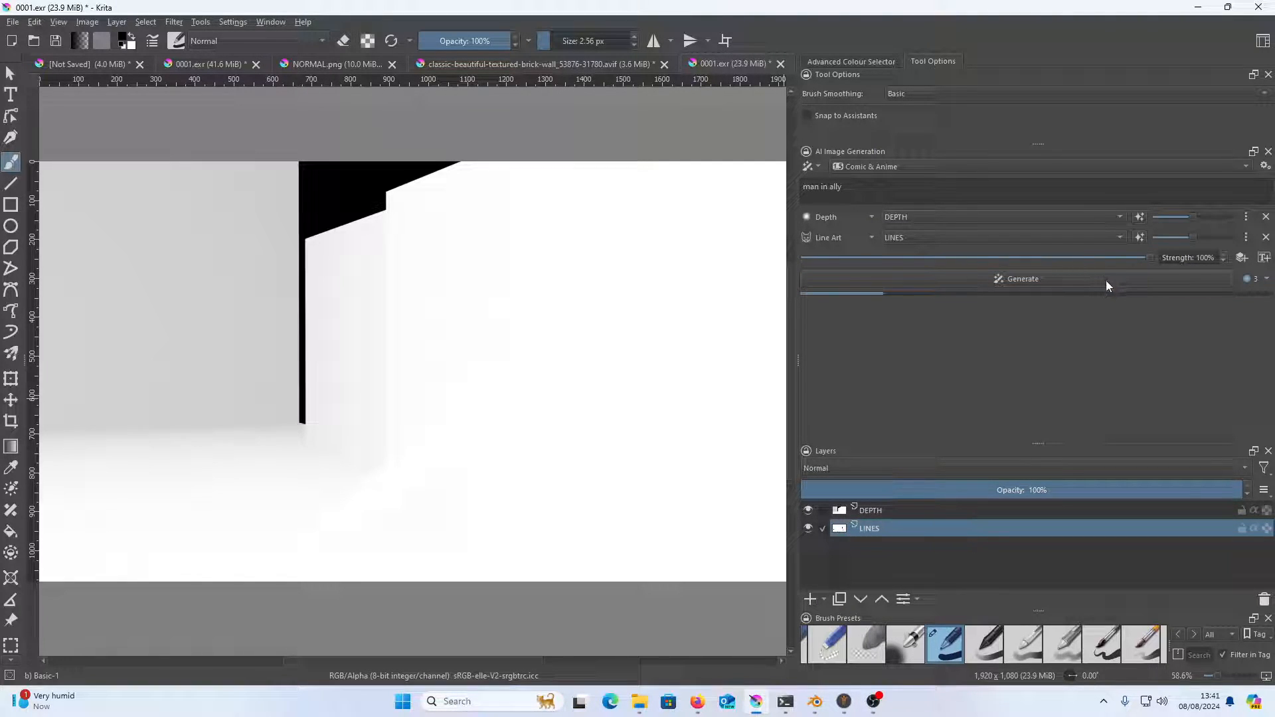
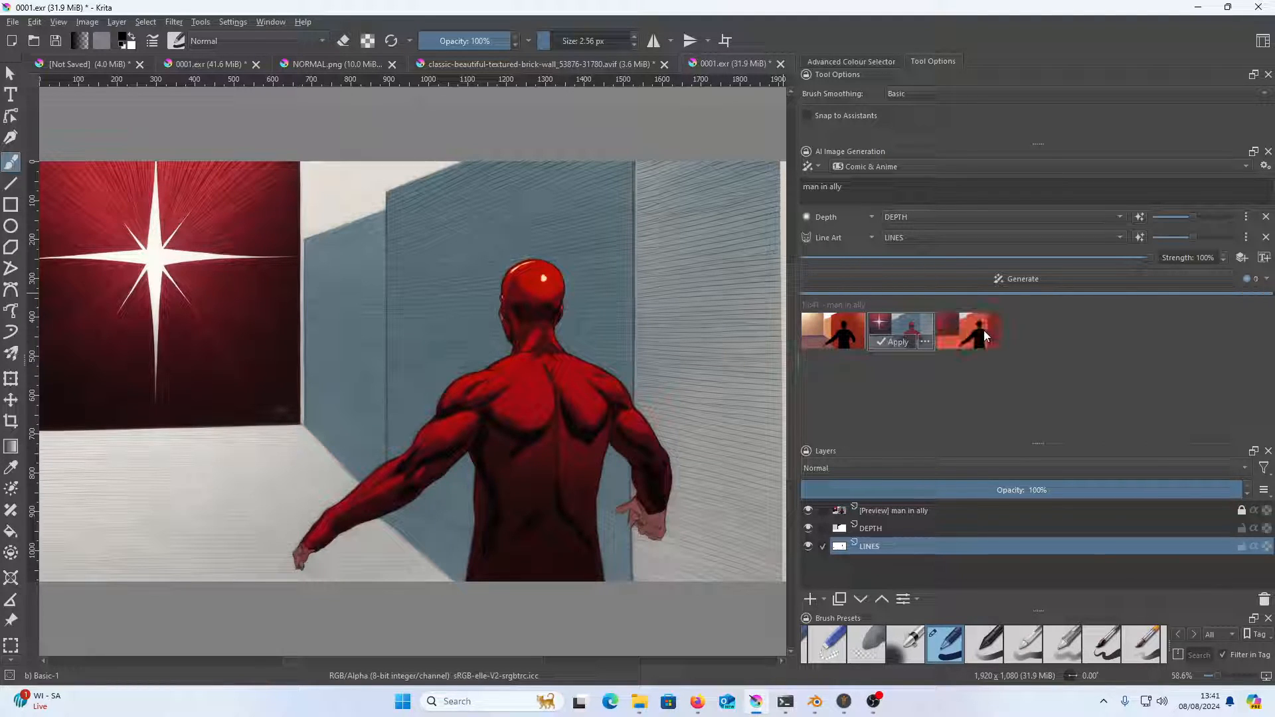
Compare the generated "man in ally" results on the canvas
{"action": "left_click", "coordinate": [930, 332]}
{"action": "left_click", "coordinate": [976, 330]}
{"action": "left_click", "coordinate": [928, 333]}
{"action": "left_click", "coordinate": [997, 328]}
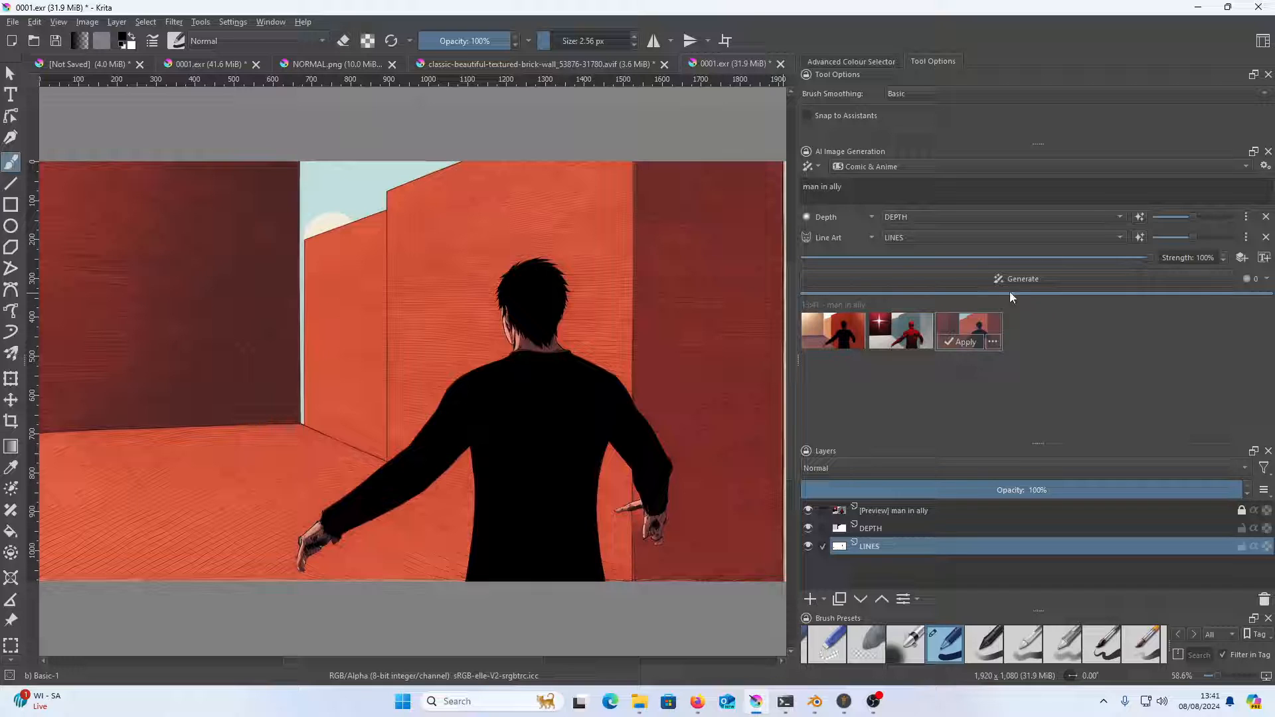
Change the prompt to "man in suit in ally" and generate new images
{"action": "left_click", "coordinate": [818, 188]}
{"action": "type", "text": "in su"}
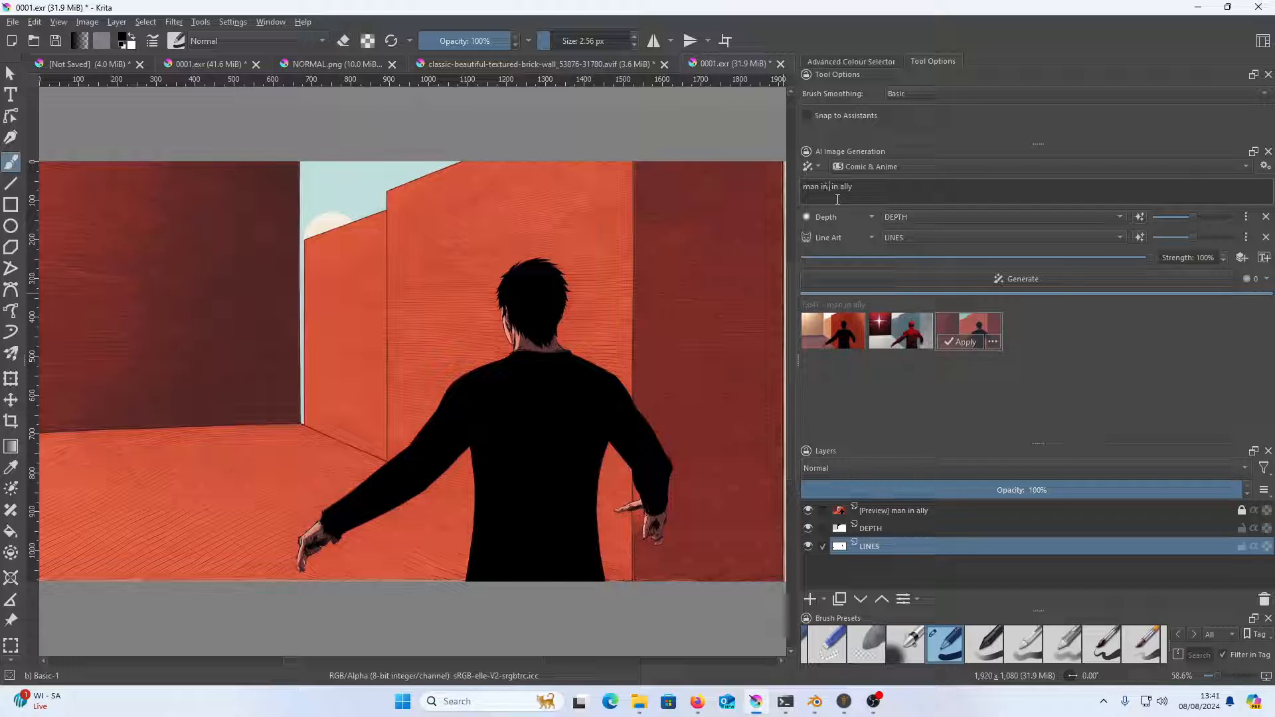
{"action": "type", "text": "it"}
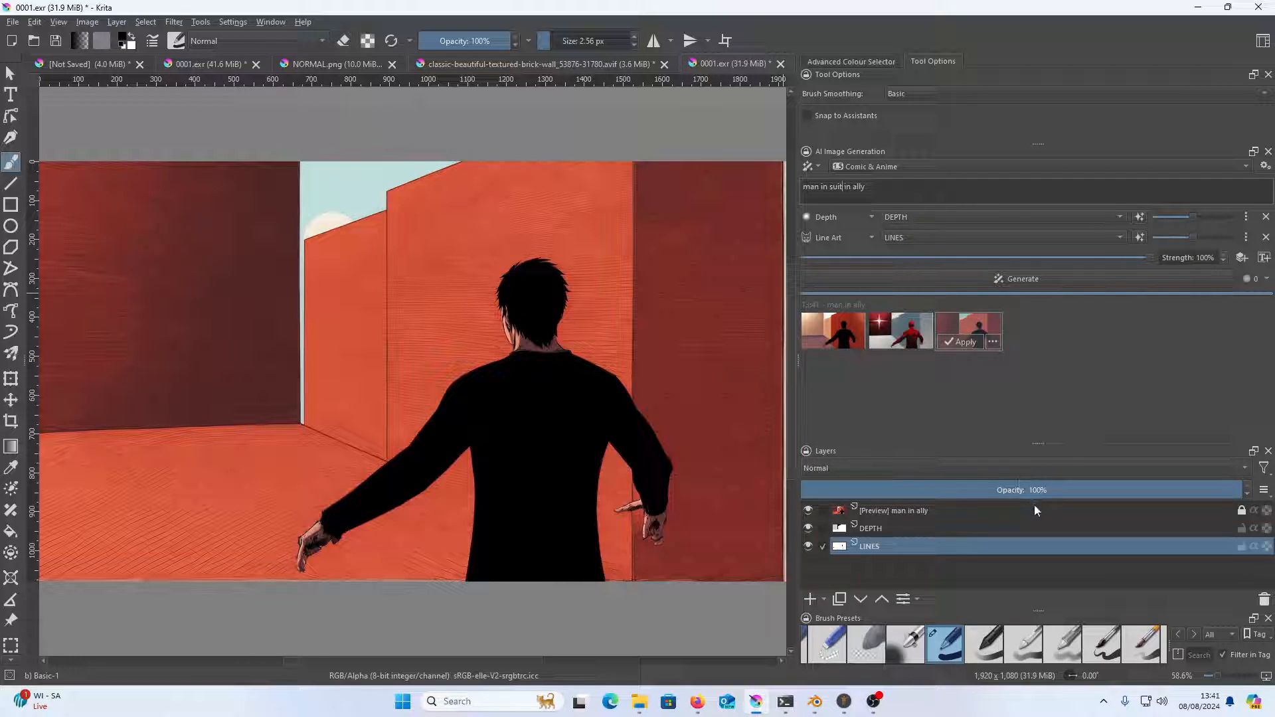
{"action": "left_click", "coordinate": [1160, 277]}
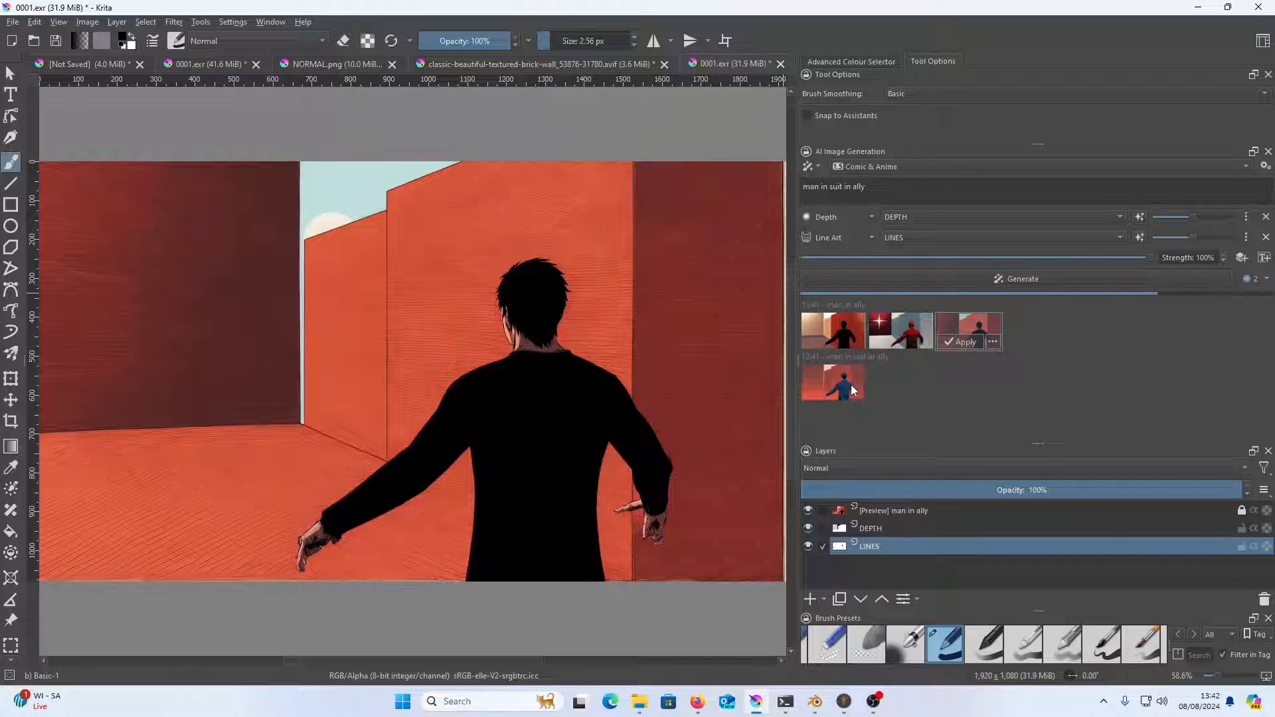
Compare the suit results and apply the one with the blue-suited man against red walls as a layer
{"action": "left_click", "coordinate": [851, 384]}
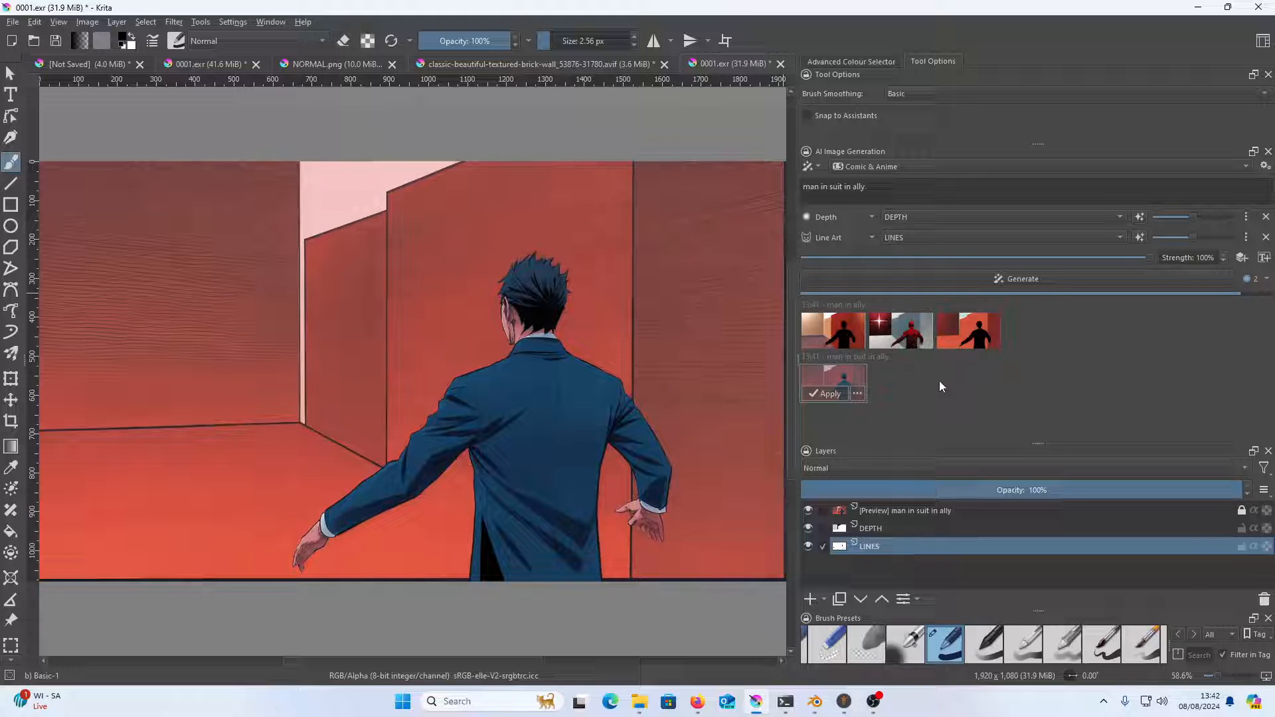
{"action": "left_click", "coordinate": [896, 389]}
{"action": "left_click", "coordinate": [853, 393]}
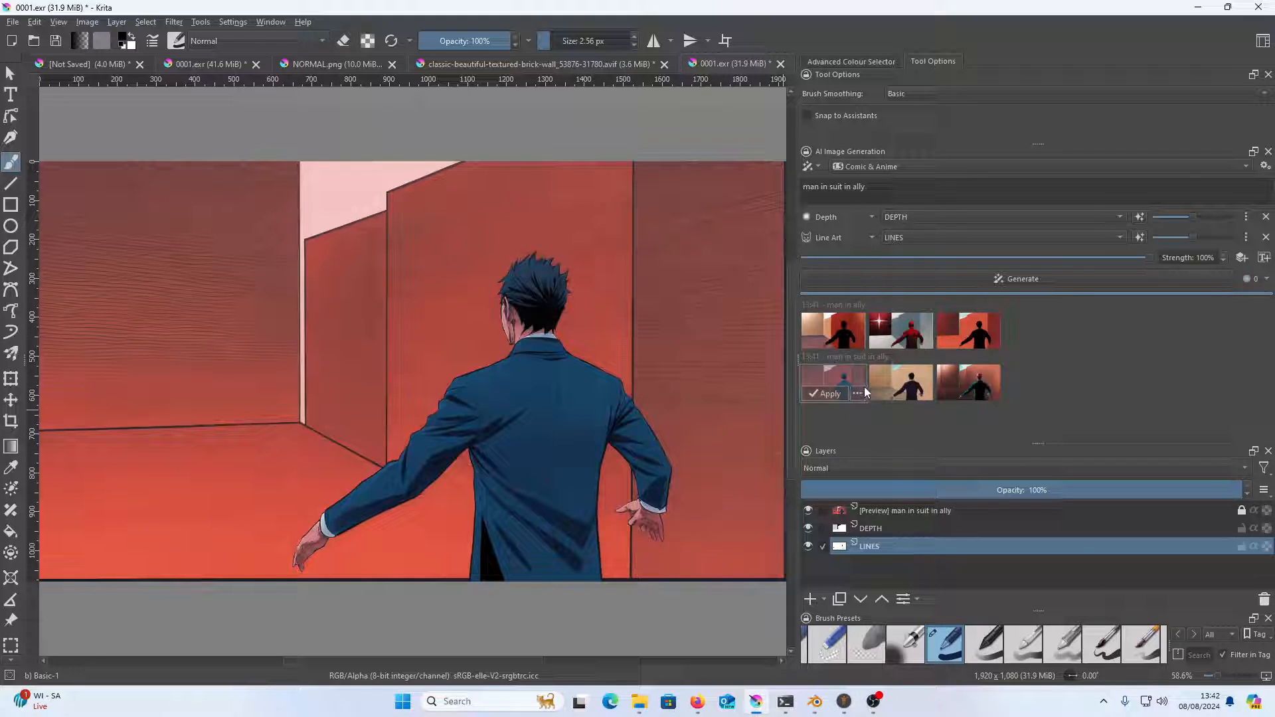
{"action": "left_click", "coordinate": [909, 388]}
{"action": "left_click", "coordinate": [955, 383]}
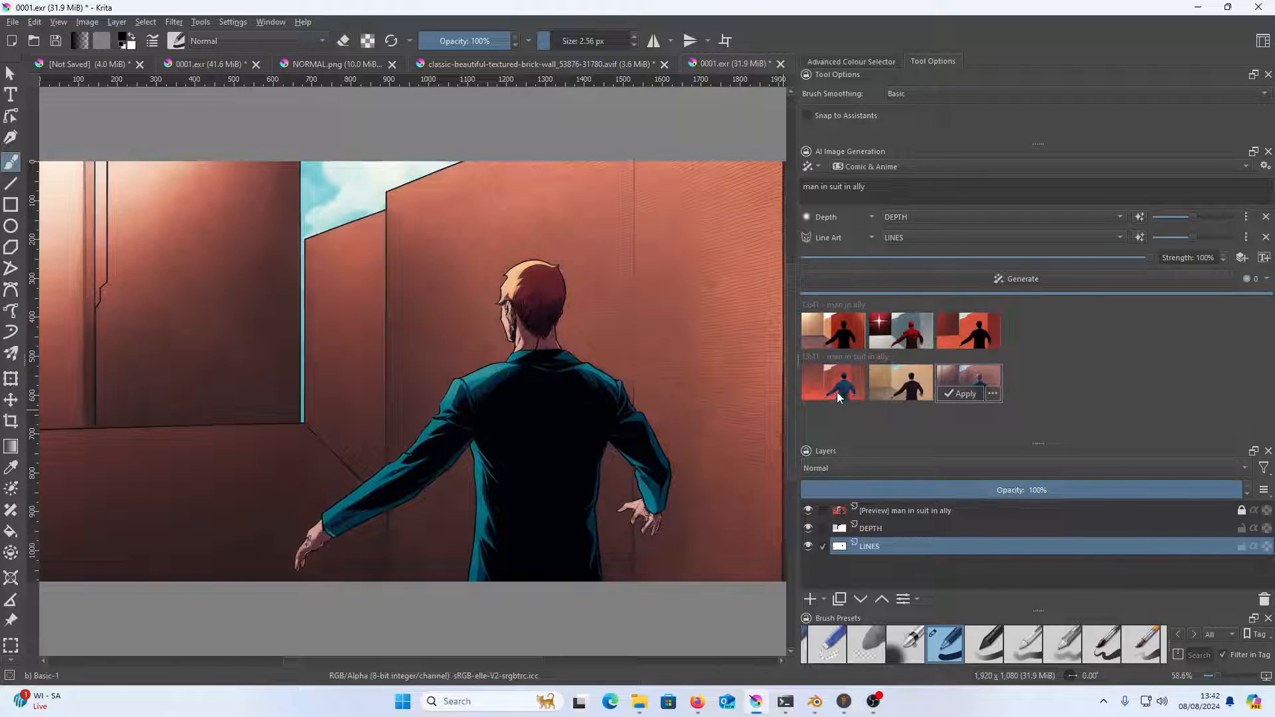
{"action": "left_click", "coordinate": [842, 391]}
Desaturate the generated layer with an HSV/HSL adjustment, setting Saturation to -100
{"action": "left_click", "coordinate": [174, 22]}
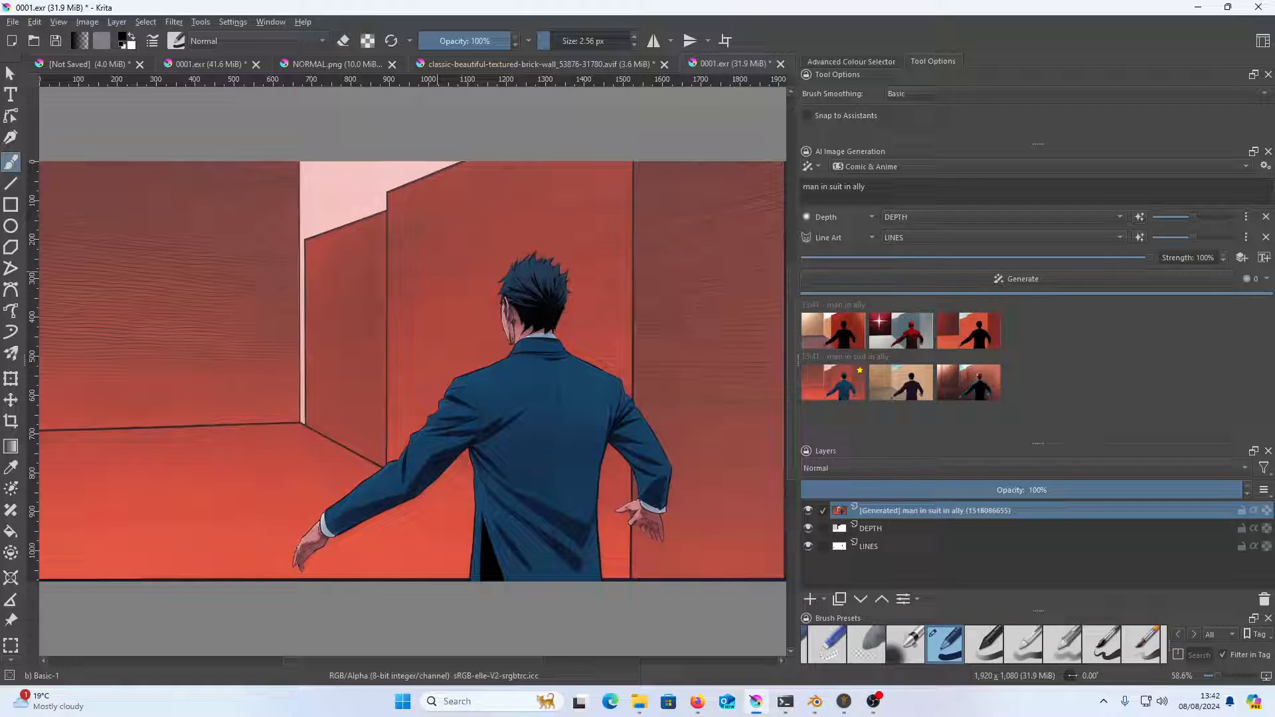
{"action": "left_click", "coordinate": [176, 22]}
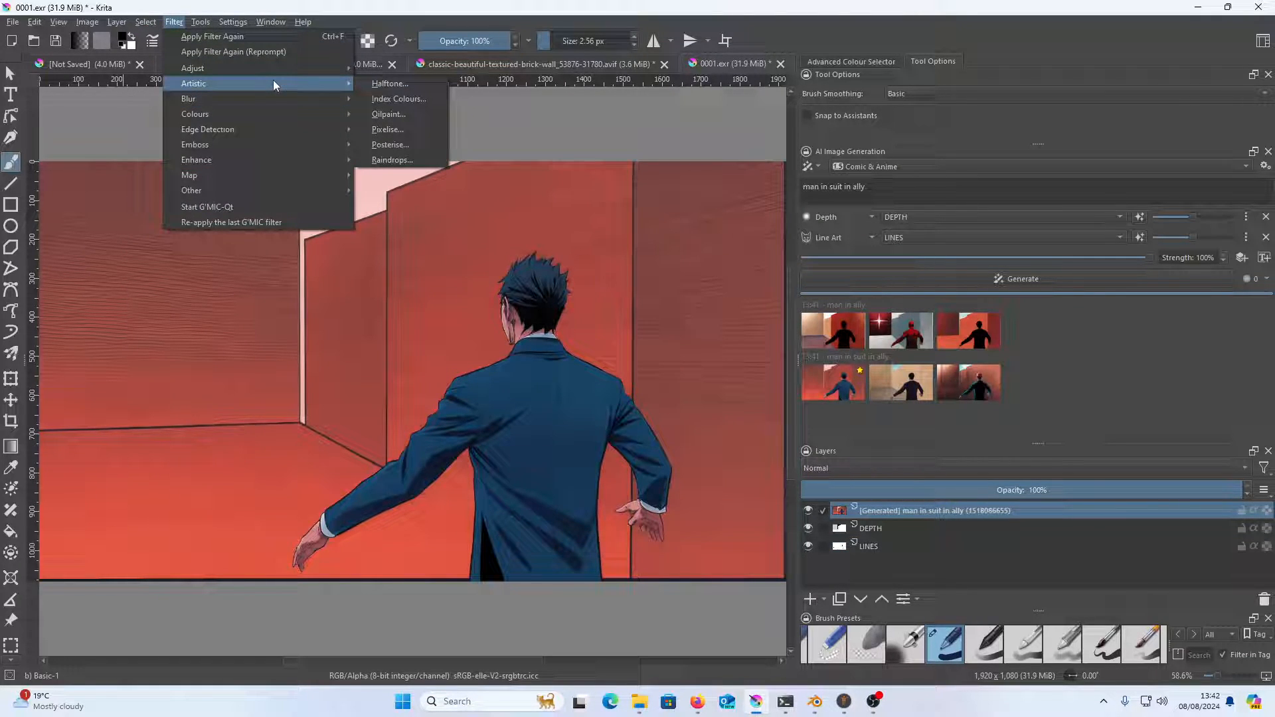
{"action": "mouse_move", "coordinate": [271, 72]}
{"action": "left_click", "coordinate": [448, 176]}
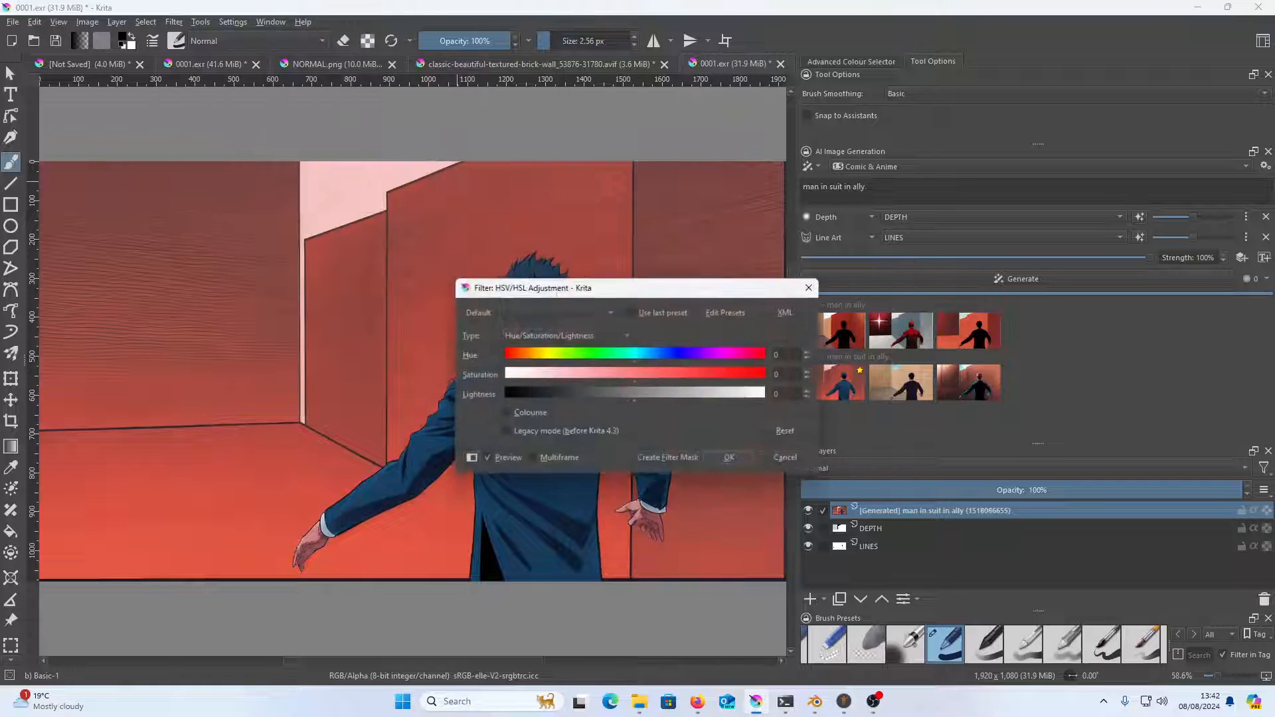
{"action": "left_click_drag", "start_coordinate": [609, 382], "coordinate": [470, 375]}
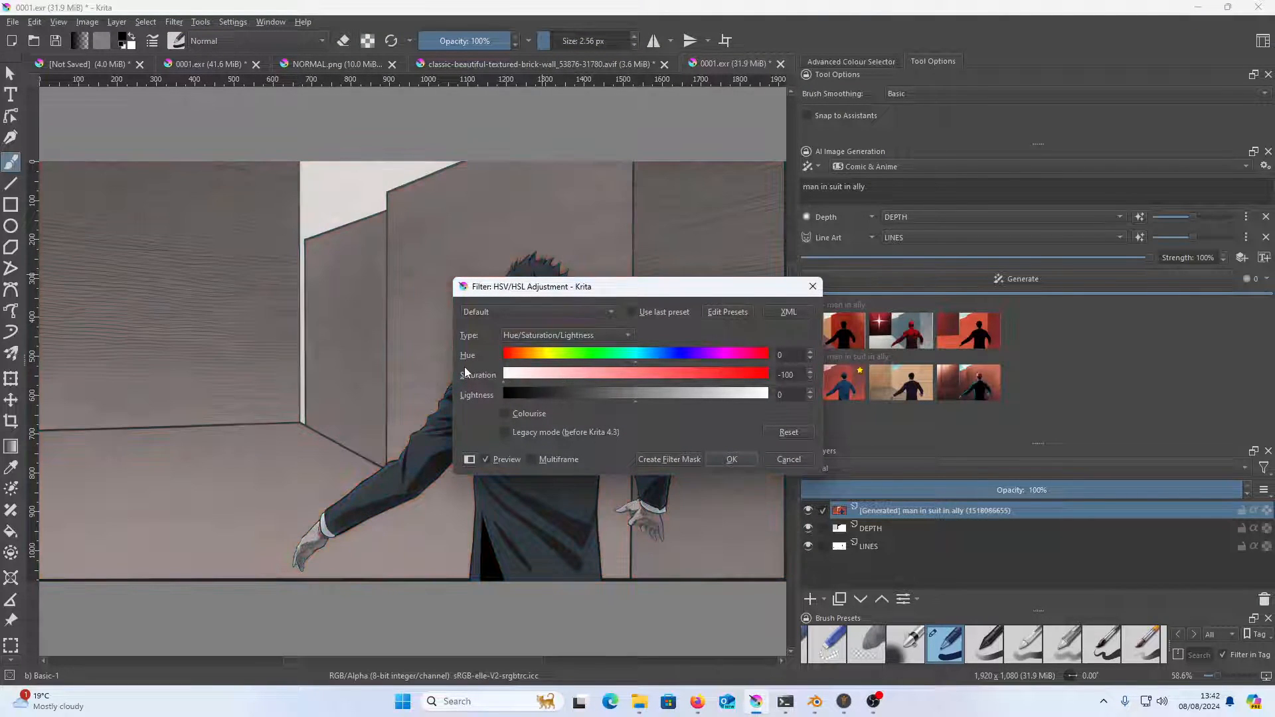
{"action": "left_click", "coordinate": [749, 463]}
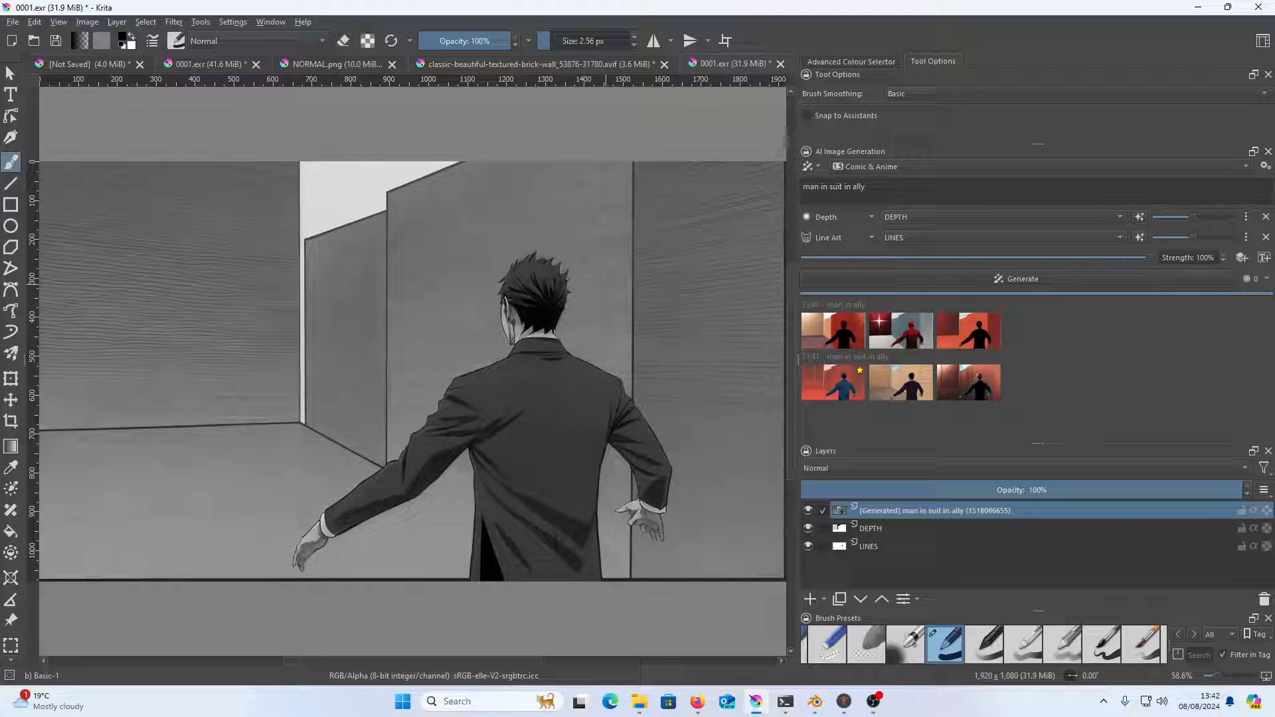
Switch to Blender and rotate the Man rig to 167° around the Z axis
{"action": "mouse_move", "coordinate": [818, 704]}
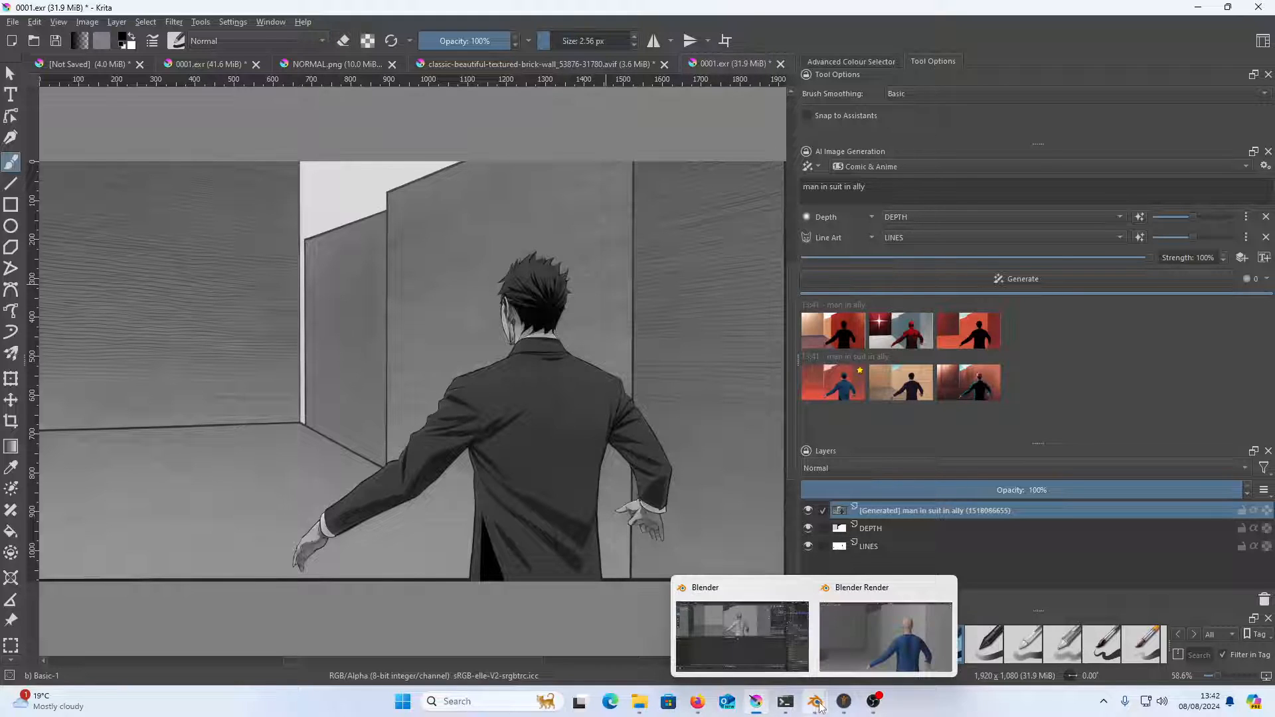
{"action": "left_click", "coordinate": [765, 643]}
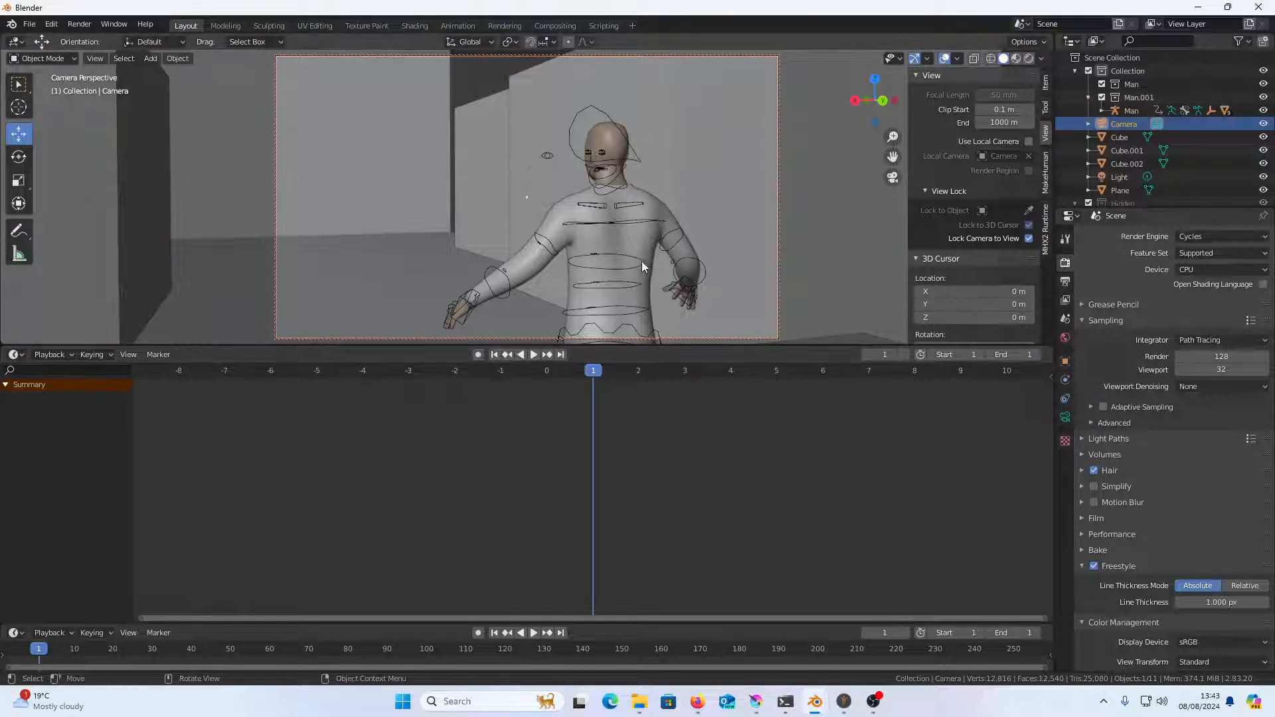
{"action": "left_click", "coordinate": [601, 328]}
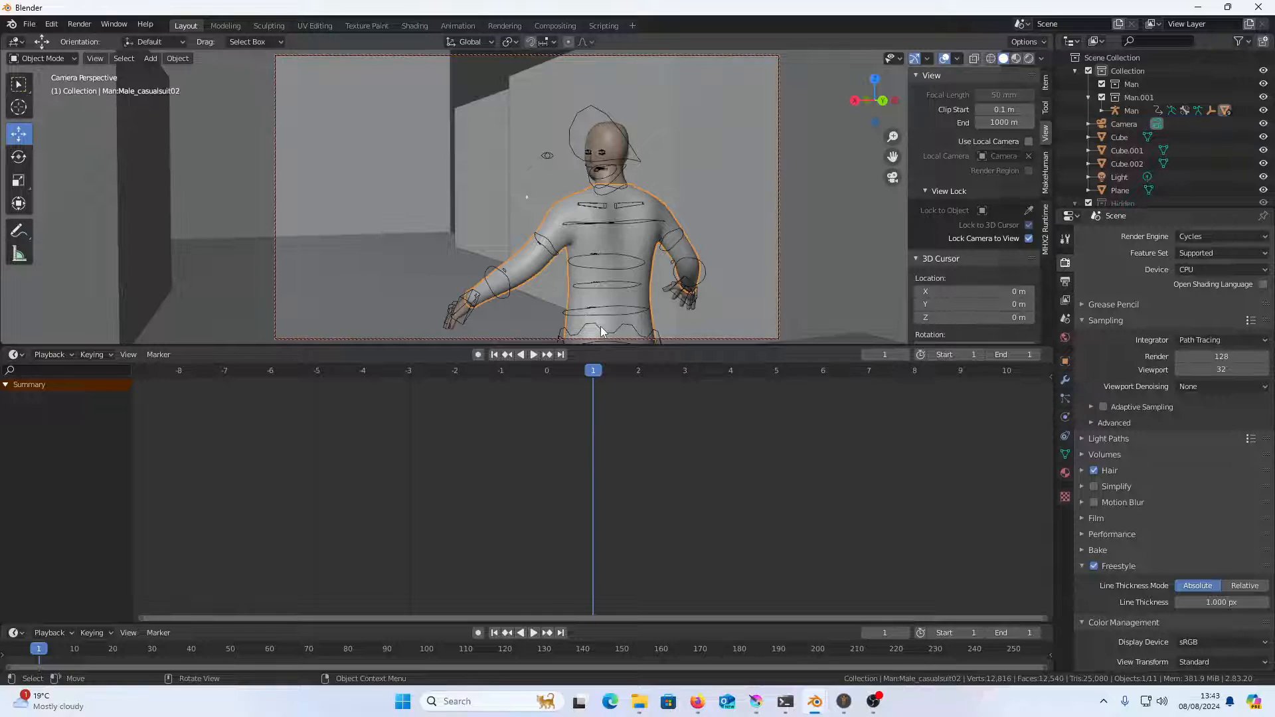
{"action": "left_click", "coordinate": [601, 330]}
{"action": "left_click", "coordinate": [16, 159]}
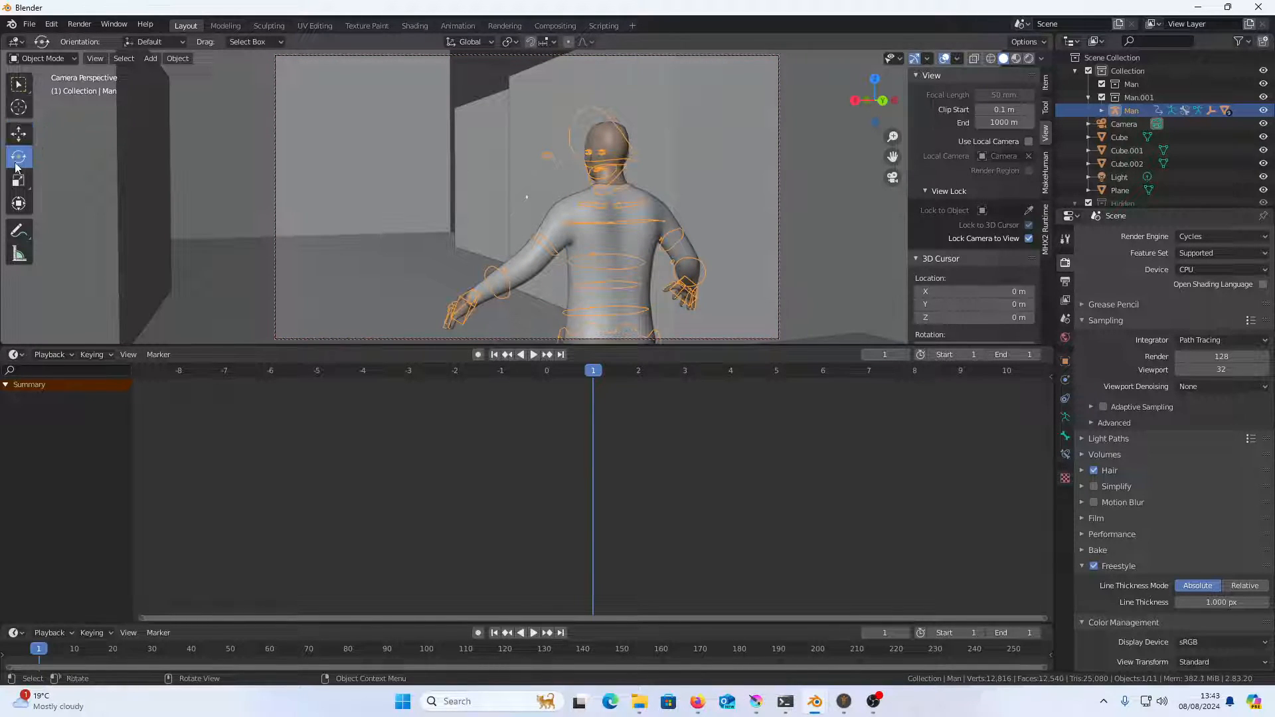
{"action": "left_click", "coordinate": [1046, 90]}
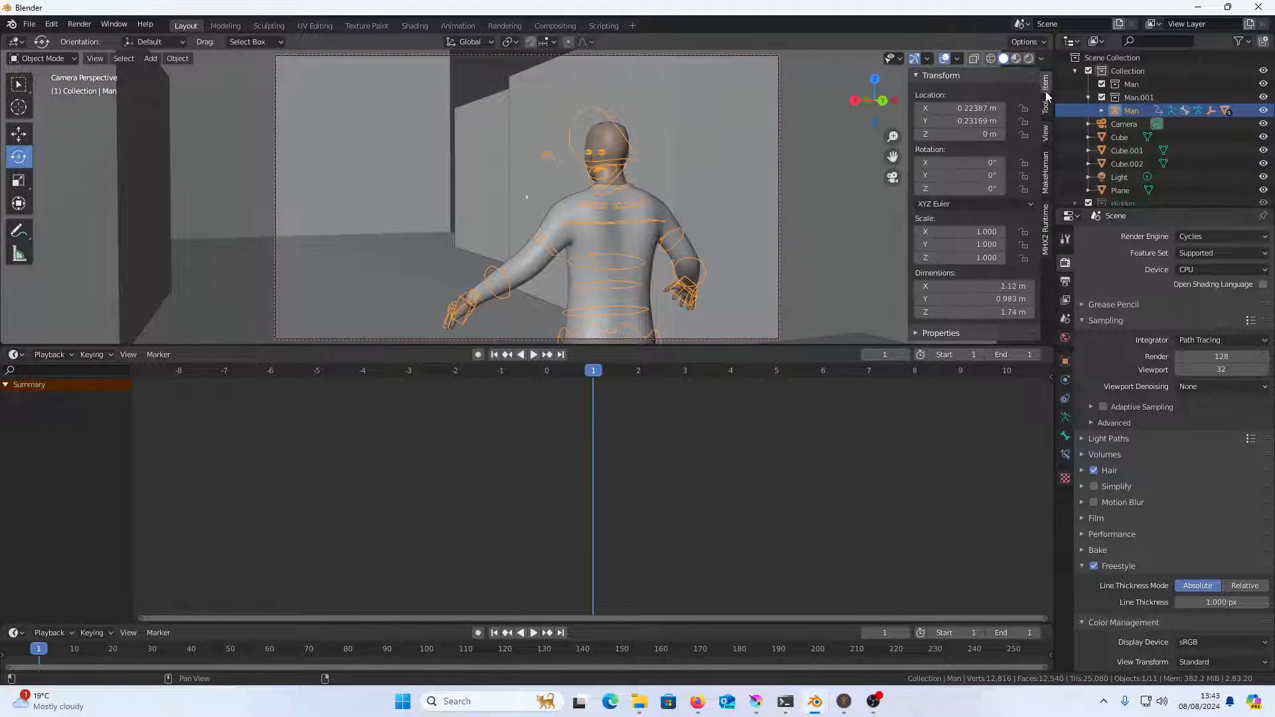
{"action": "left_click_drag", "start_coordinate": [963, 189], "coordinate": [1230, 153]}
{"action": "left_click_drag", "start_coordinate": [1196, 149], "coordinate": [1200, 149]}
Reframe the locked camera as a close-up of the man's head and shoulders and render the image
{"action": "left_click_drag", "start_coordinate": [689, 240], "coordinate": [567, 237]}
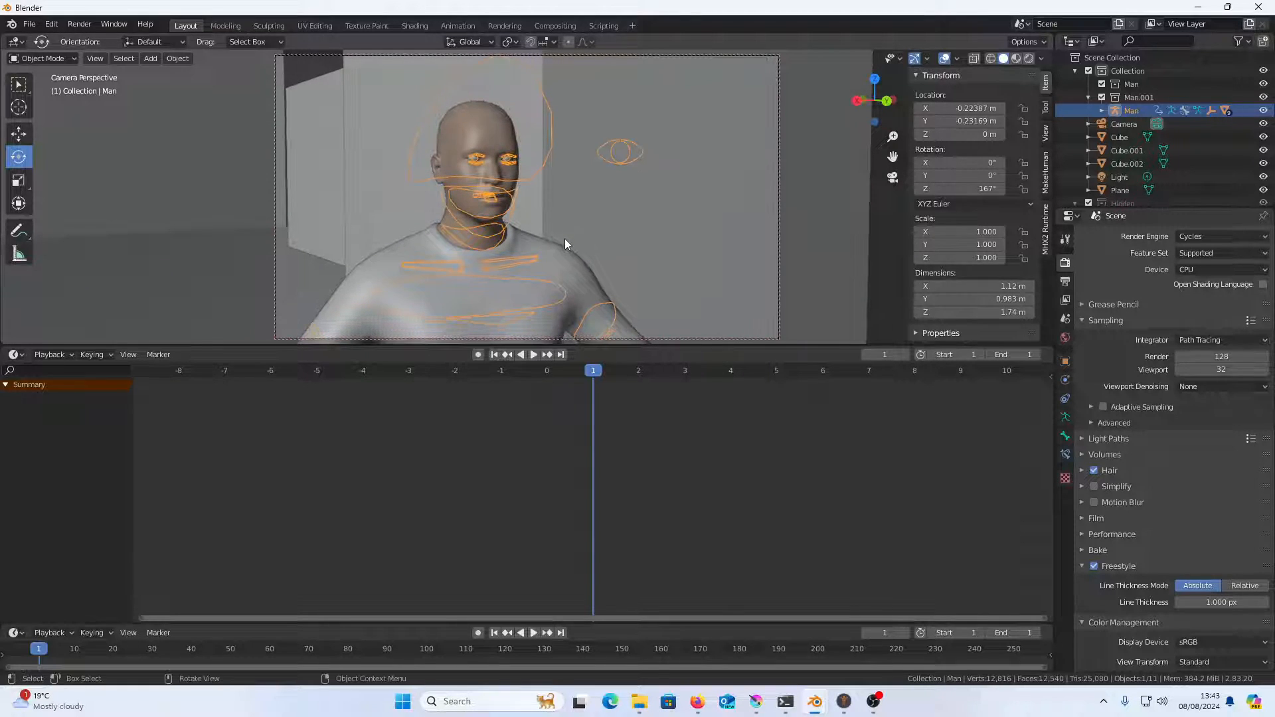
{"action": "key", "text": "F12"}
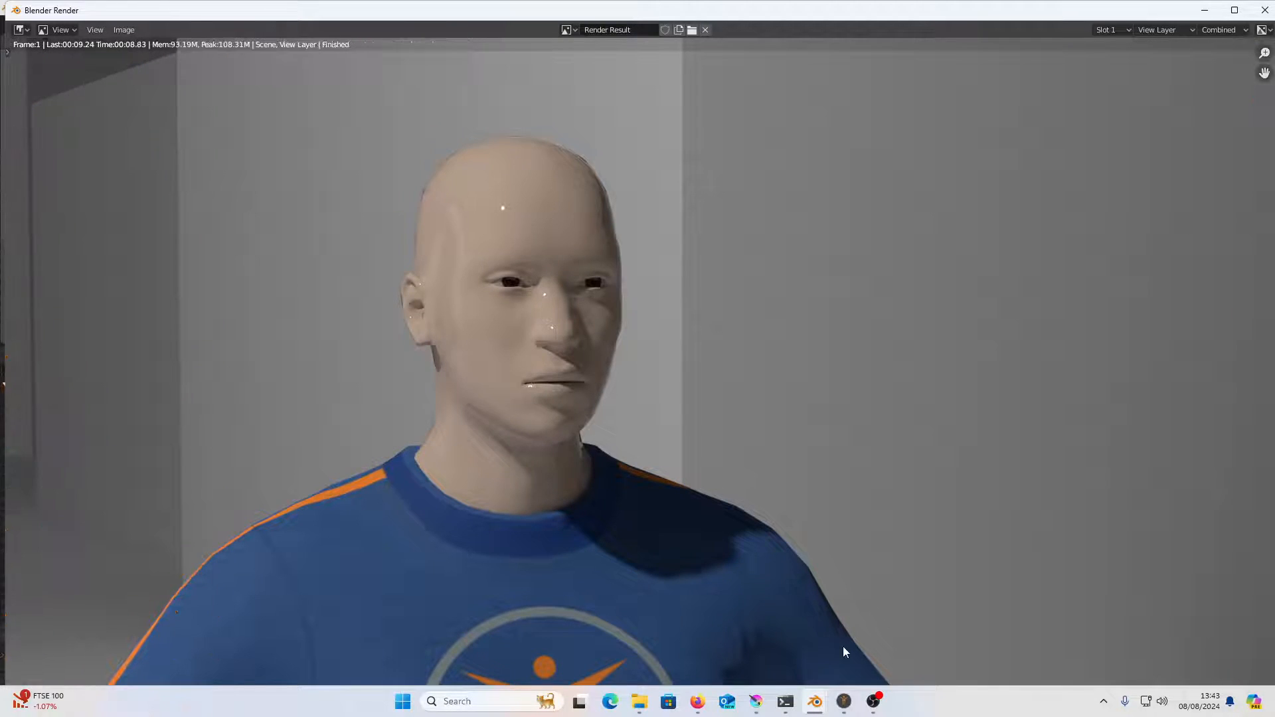
Switch to Krita and open the newly rendered 0001.exr, discarding its autosave in favour of the main file
{"action": "left_click", "coordinate": [757, 705]}
{"action": "left_click", "coordinate": [13, 22]}
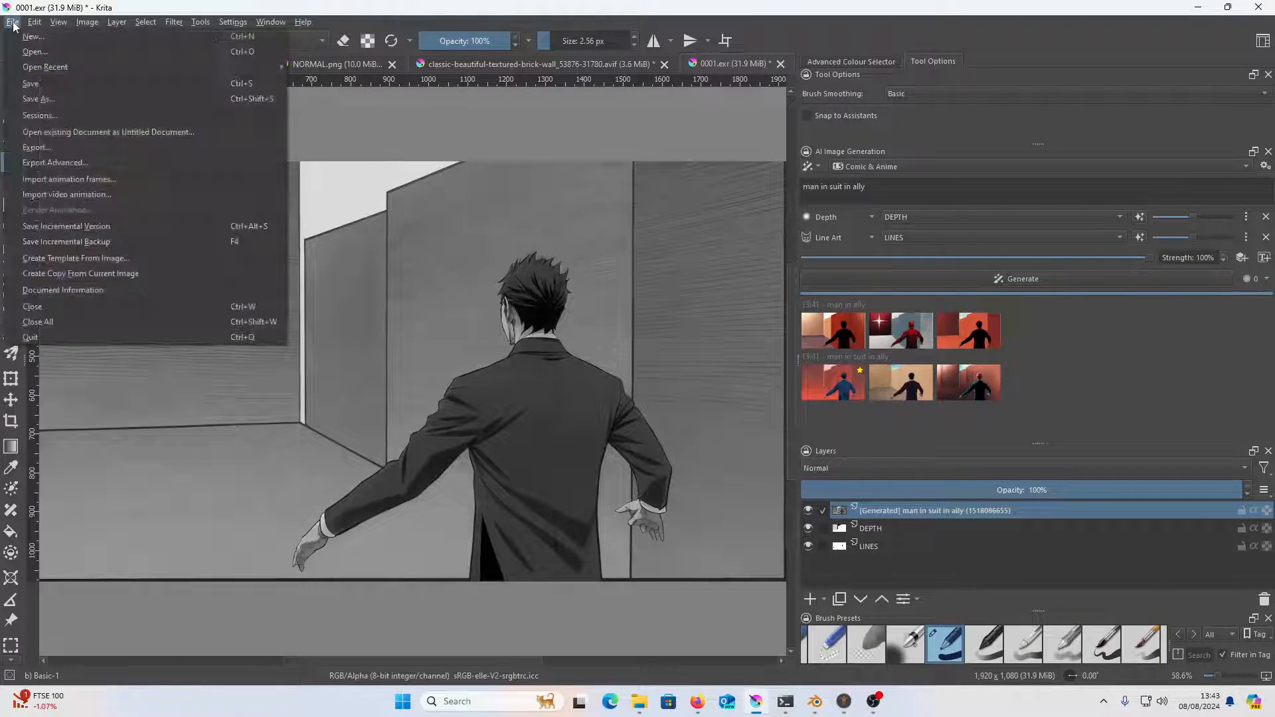
{"action": "left_click", "coordinate": [35, 51]}
{"action": "left_click", "coordinate": [222, 150]}
{"action": "left_click", "coordinate": [688, 566]}
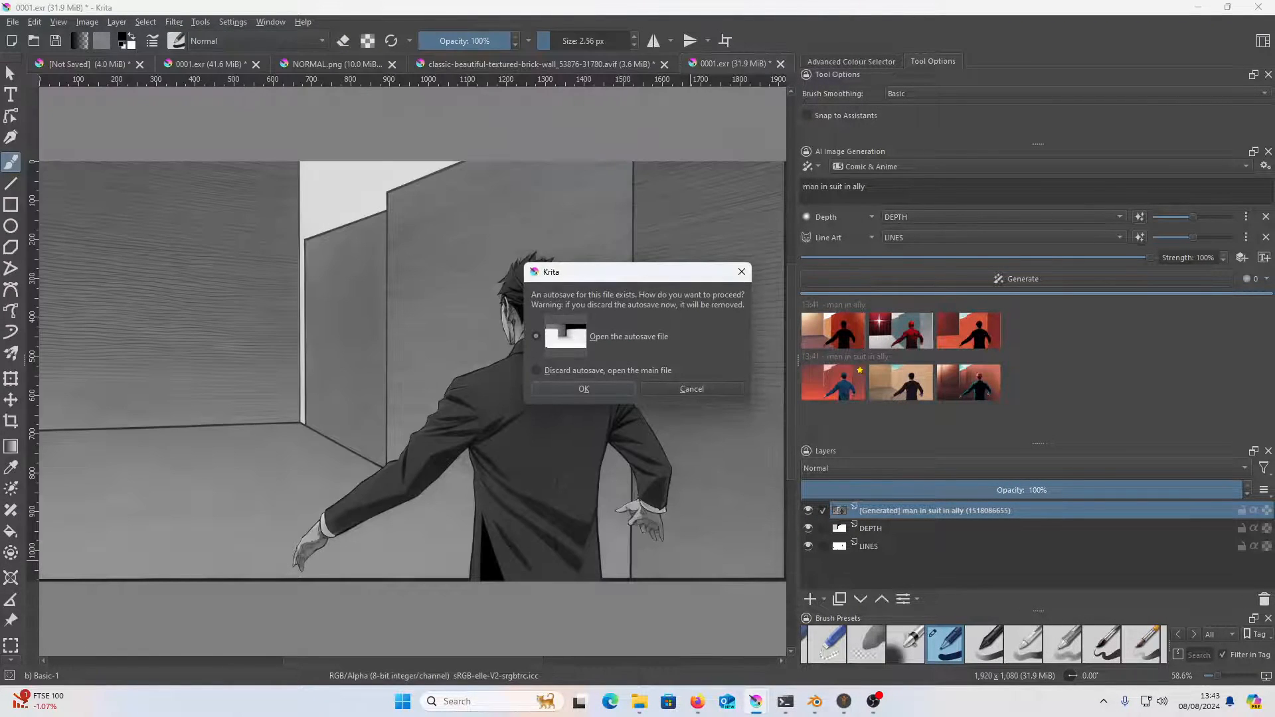
{"action": "left_click", "coordinate": [572, 372]}
{"action": "left_click", "coordinate": [583, 389]}
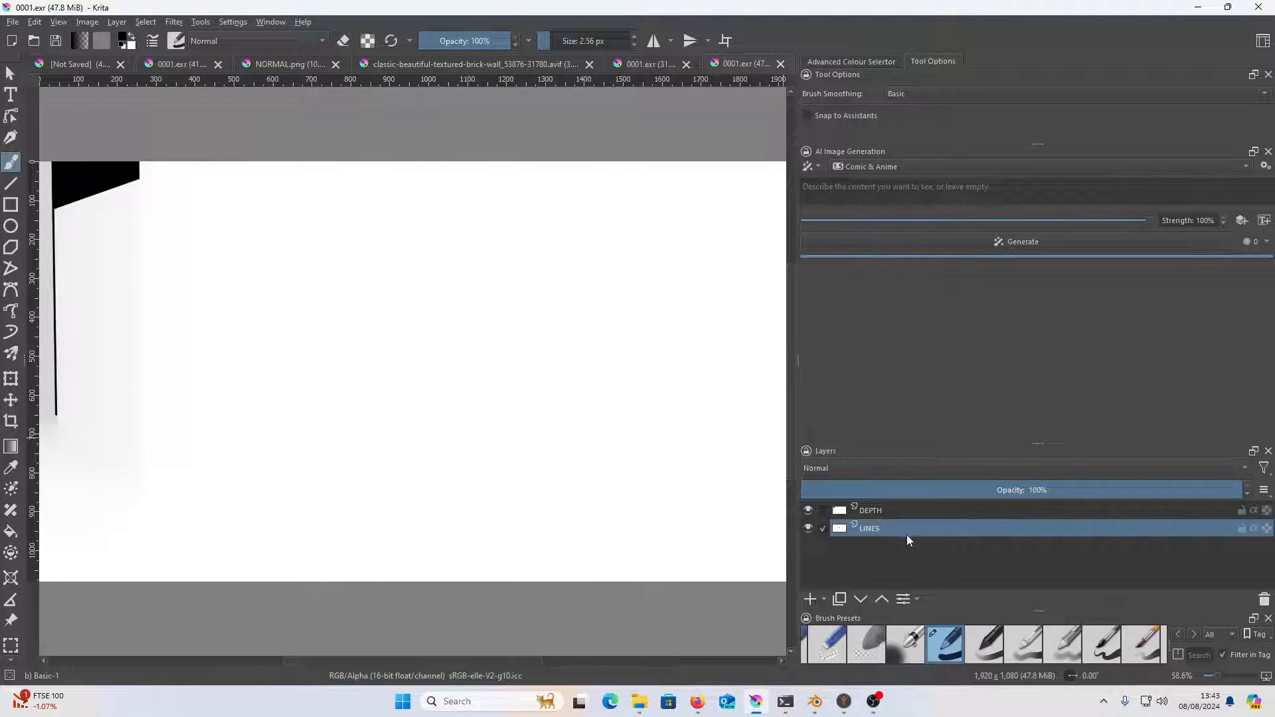
Hide the DEPTH layer so that the LINES layer shows on the canvas
{"action": "left_click", "coordinate": [808, 511]}
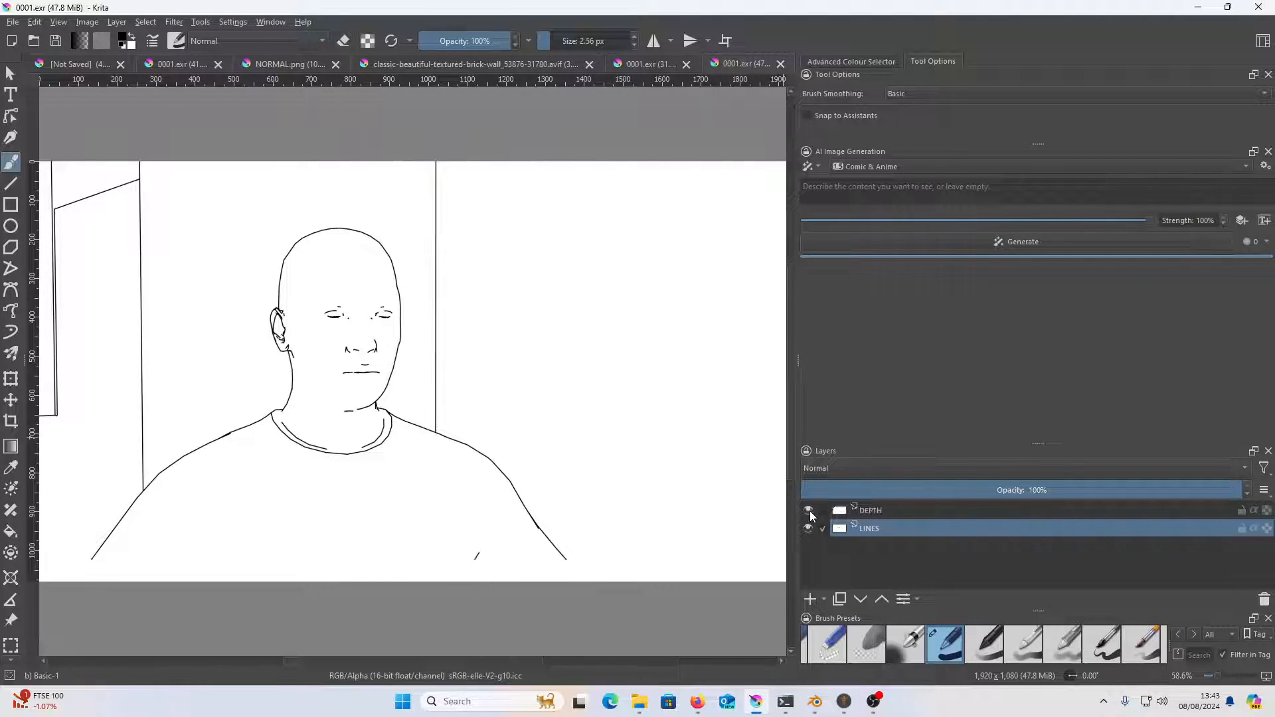
{"action": "left_click", "coordinate": [808, 510]}
{"action": "left_click", "coordinate": [809, 511]}
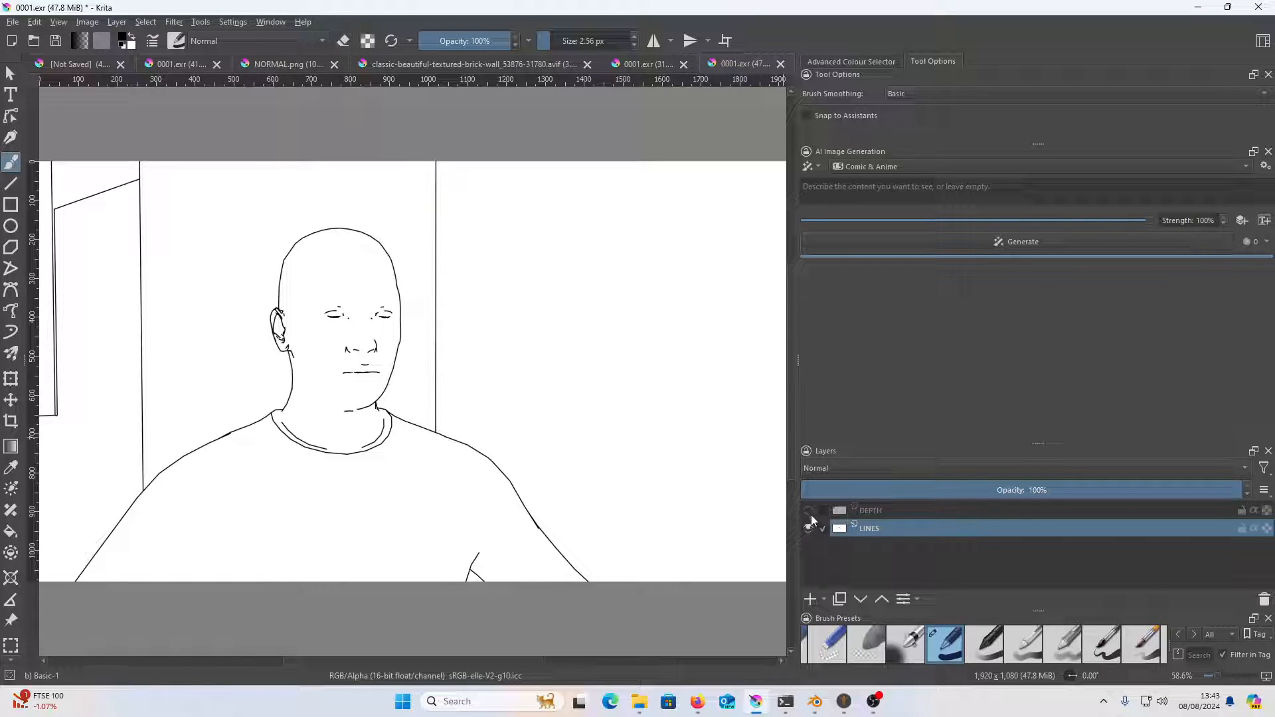
Add a control layer using the LINES layer and set its type to Line Art
{"action": "left_click", "coordinate": [1240, 221]}
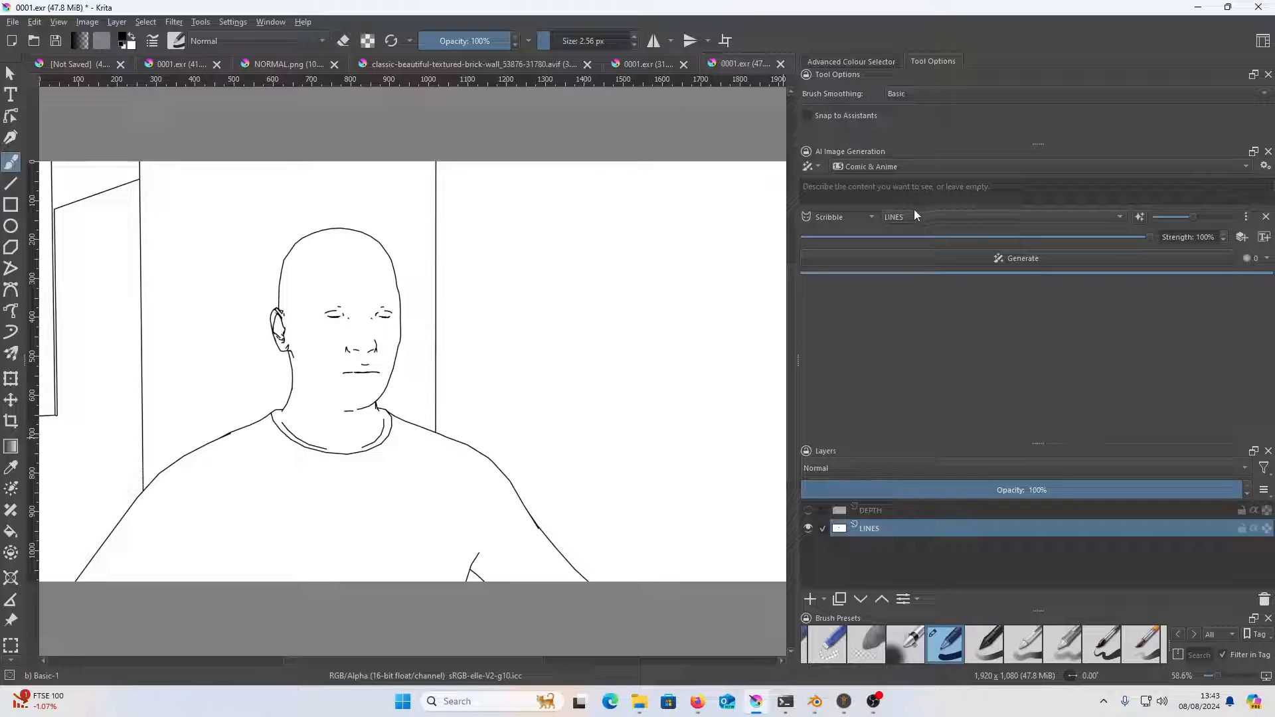
{"action": "left_click", "coordinate": [867, 217]}
{"action": "left_click", "coordinate": [854, 232]}
Enter "old man in city" as the prompt and try to generate the image
{"action": "left_click", "coordinate": [881, 199]}
{"action": "type", "text": "m"}
{"action": "key", "text": "BackSpace"}
{"action": "type", "text": "old man "}
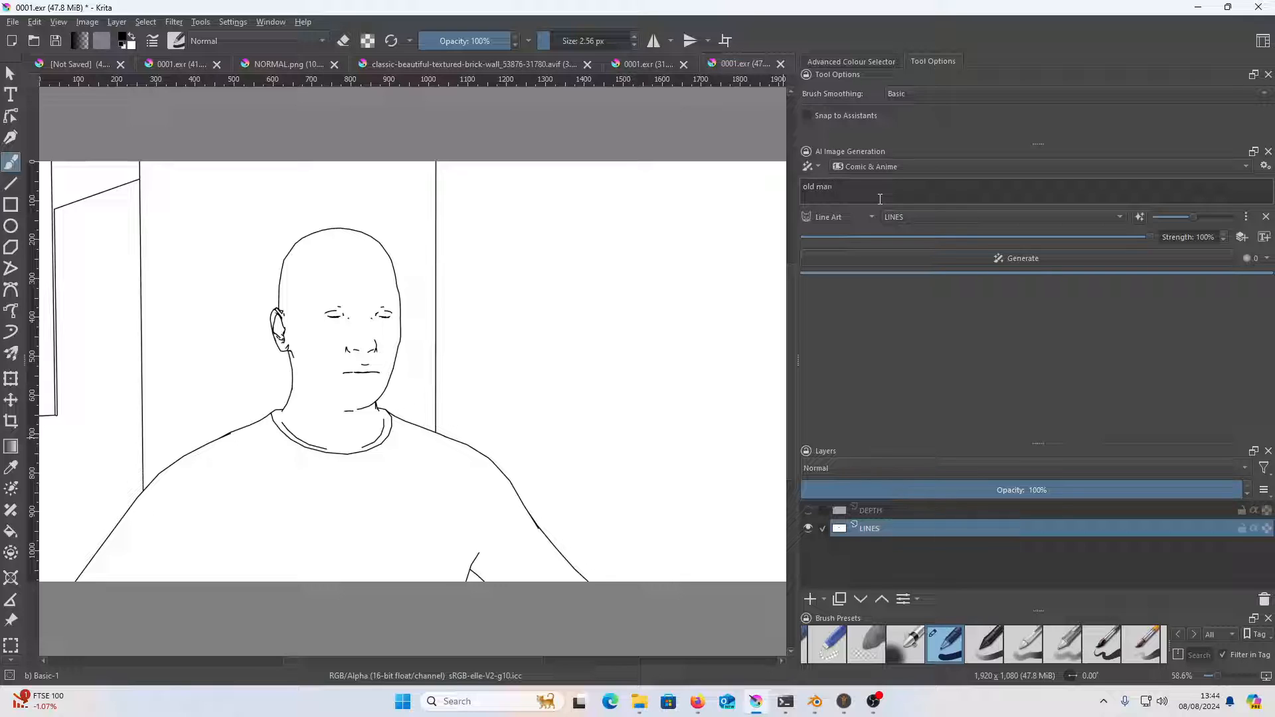
{"action": "type", "text": "in city"}
{"action": "left_click", "coordinate": [1101, 259]}
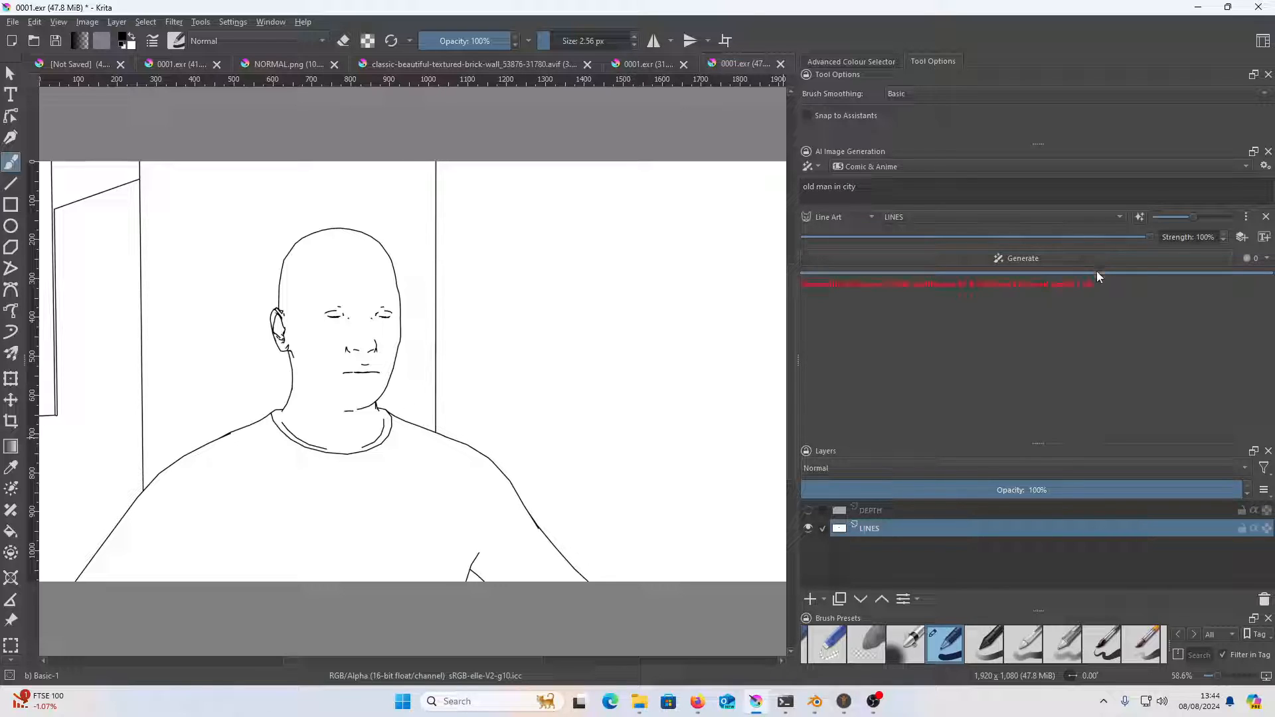
Convert the new image's colour depth to 8-bit integer/channel and generate the old man images
{"action": "left_click", "coordinate": [116, 22]}
{"action": "left_click", "coordinate": [105, 36]}
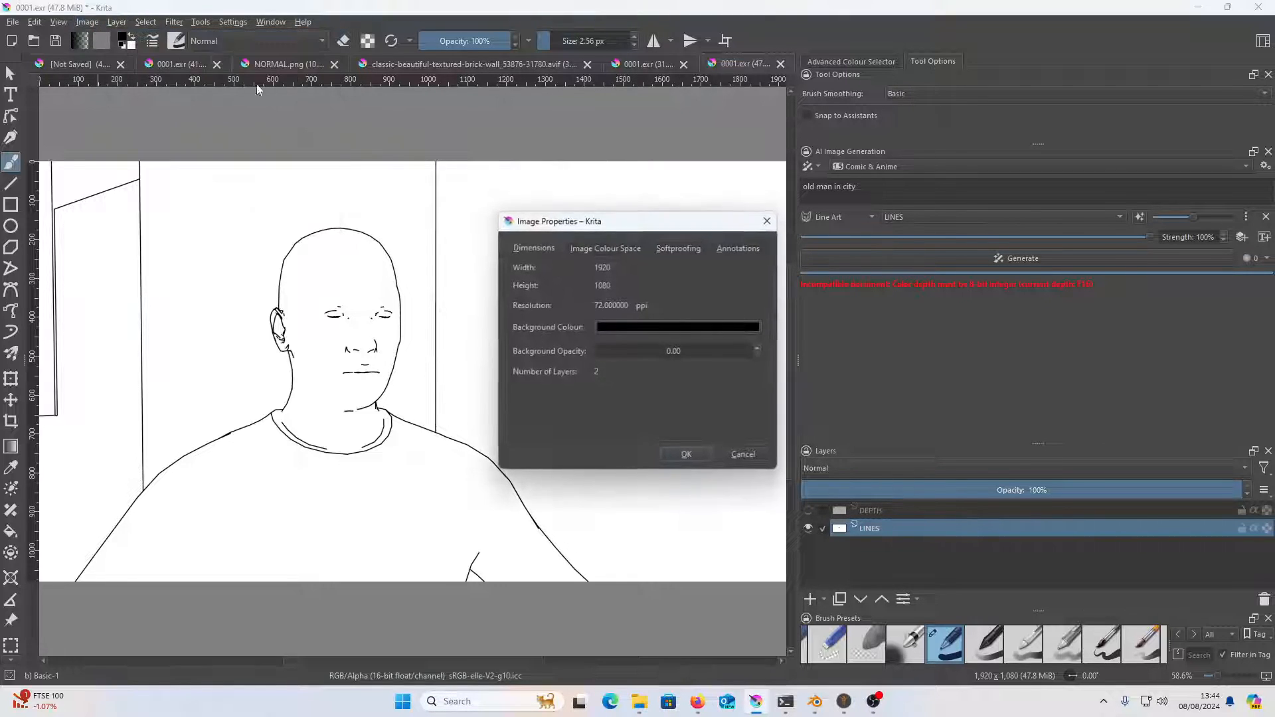
{"action": "left_click", "coordinate": [612, 246]}
{"action": "left_click", "coordinate": [667, 292]}
{"action": "left_click", "coordinate": [659, 267]}
{"action": "left_click", "coordinate": [687, 455]}
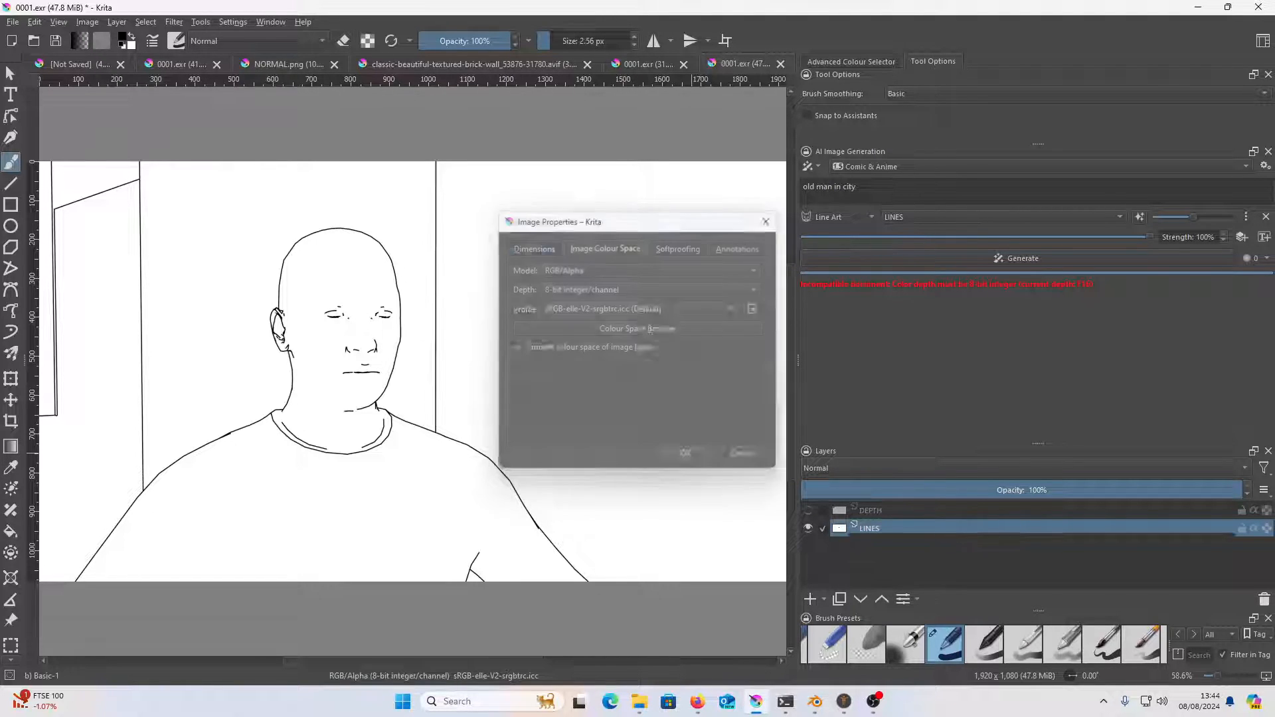
{"action": "left_click", "coordinate": [981, 258]}
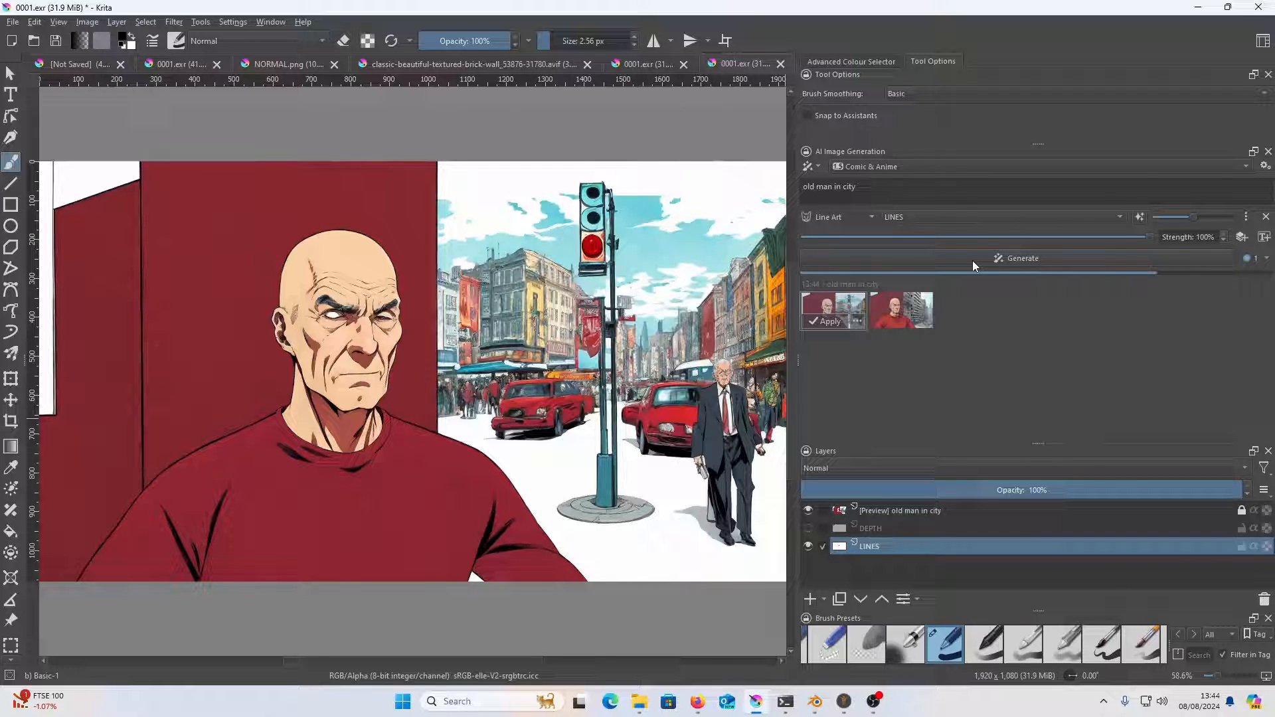
Compare the three "old man in city" results on the canvas
{"action": "left_click", "coordinate": [913, 310]}
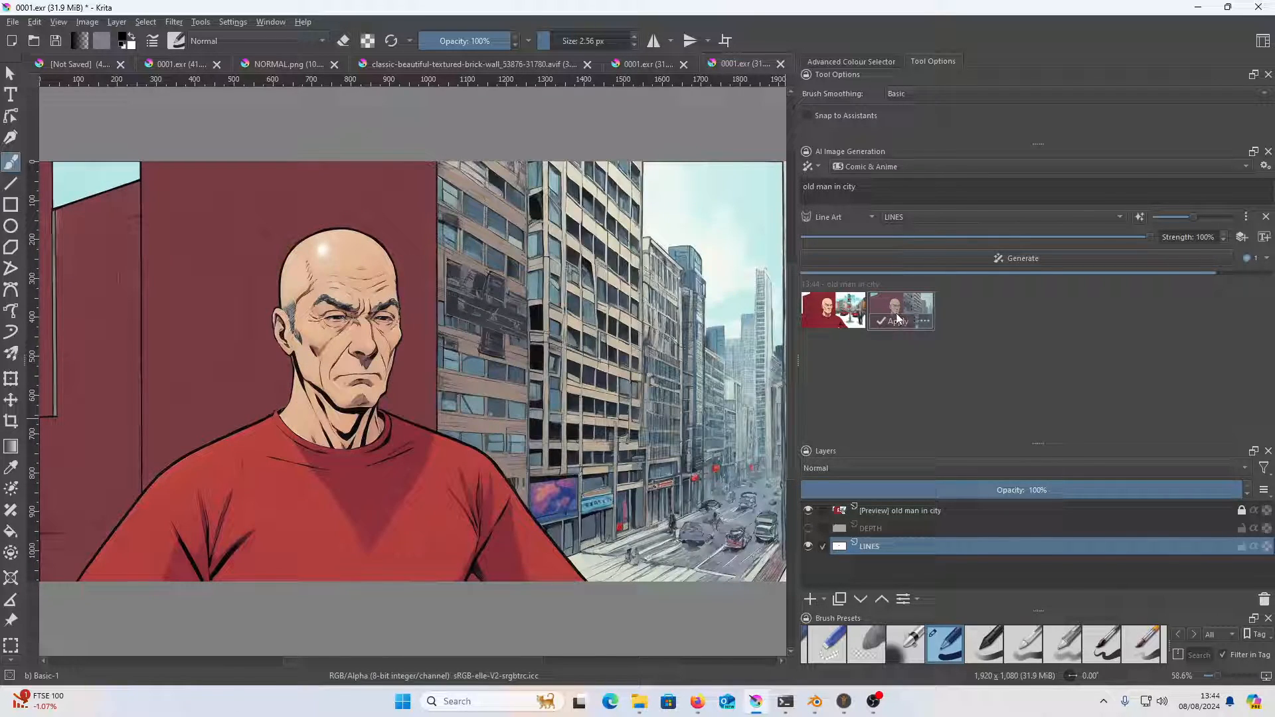
{"action": "left_click", "coordinate": [851, 313]}
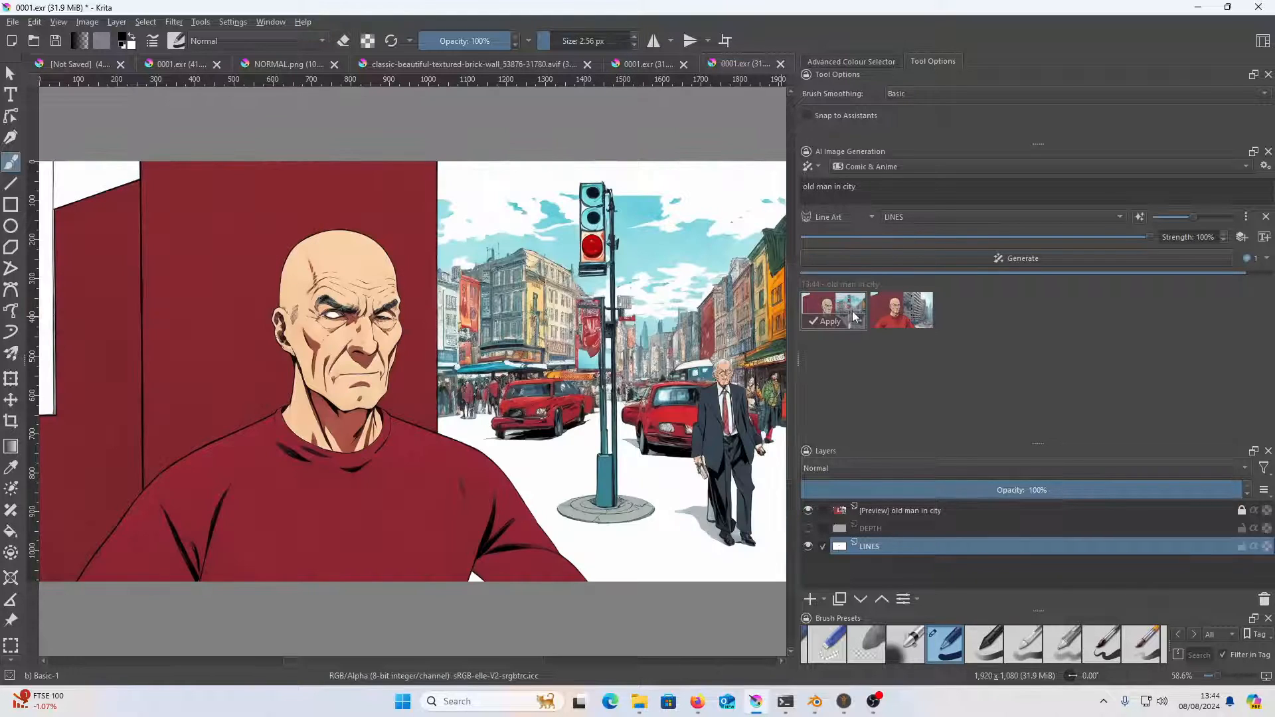
{"action": "left_click", "coordinate": [904, 304]}
{"action": "left_click", "coordinate": [977, 319]}
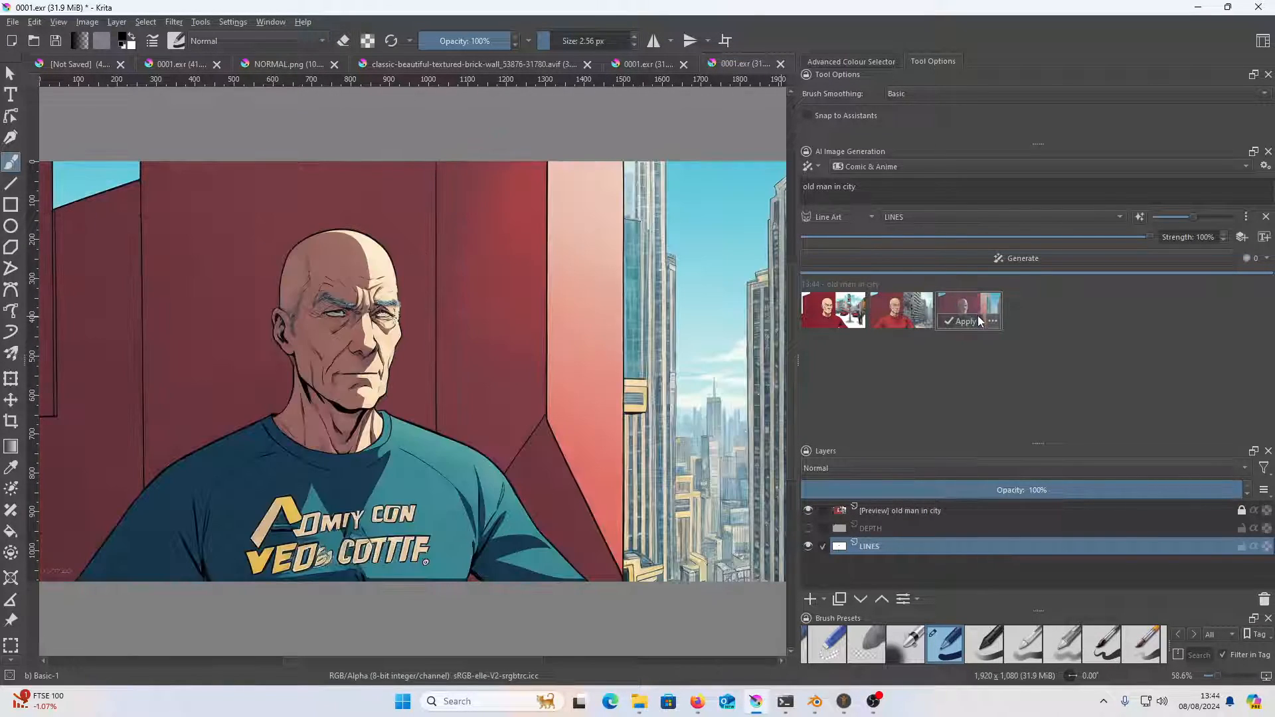
{"action": "left_click", "coordinate": [843, 309]}
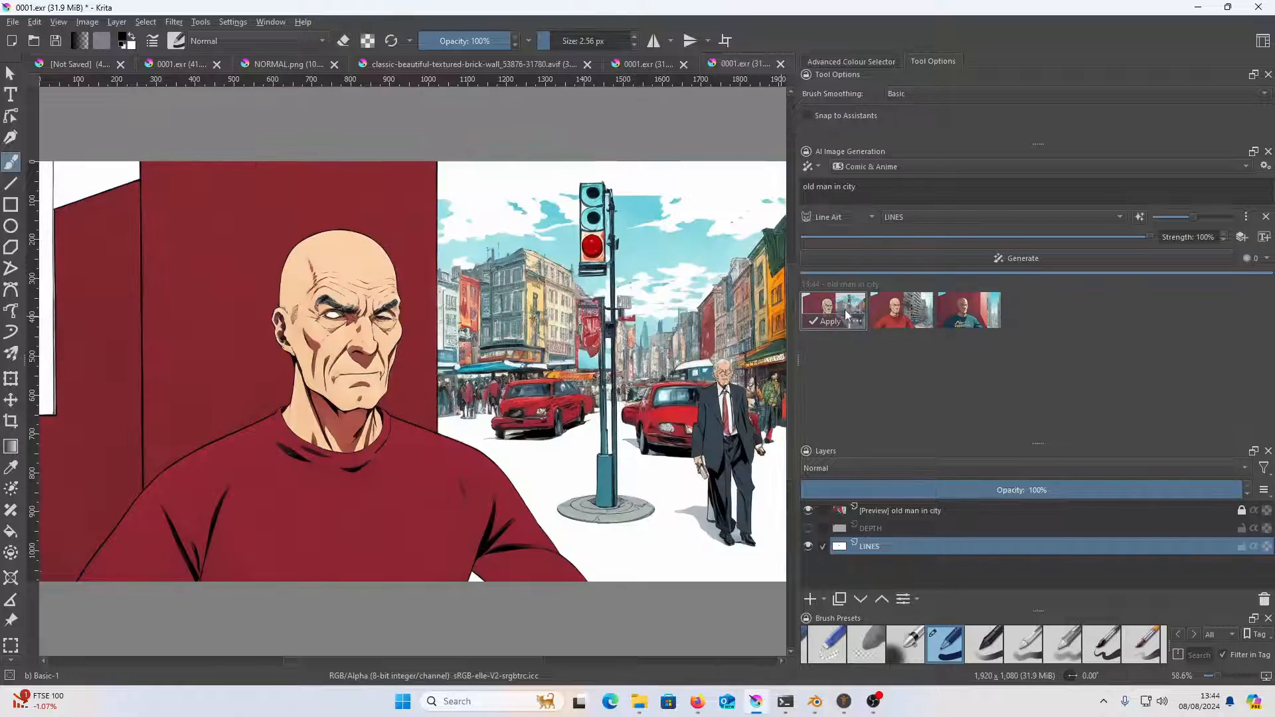
Add a second control layer, set its type to Depth and assign the DEPTH layer to it
{"action": "left_click", "coordinate": [1242, 238]}
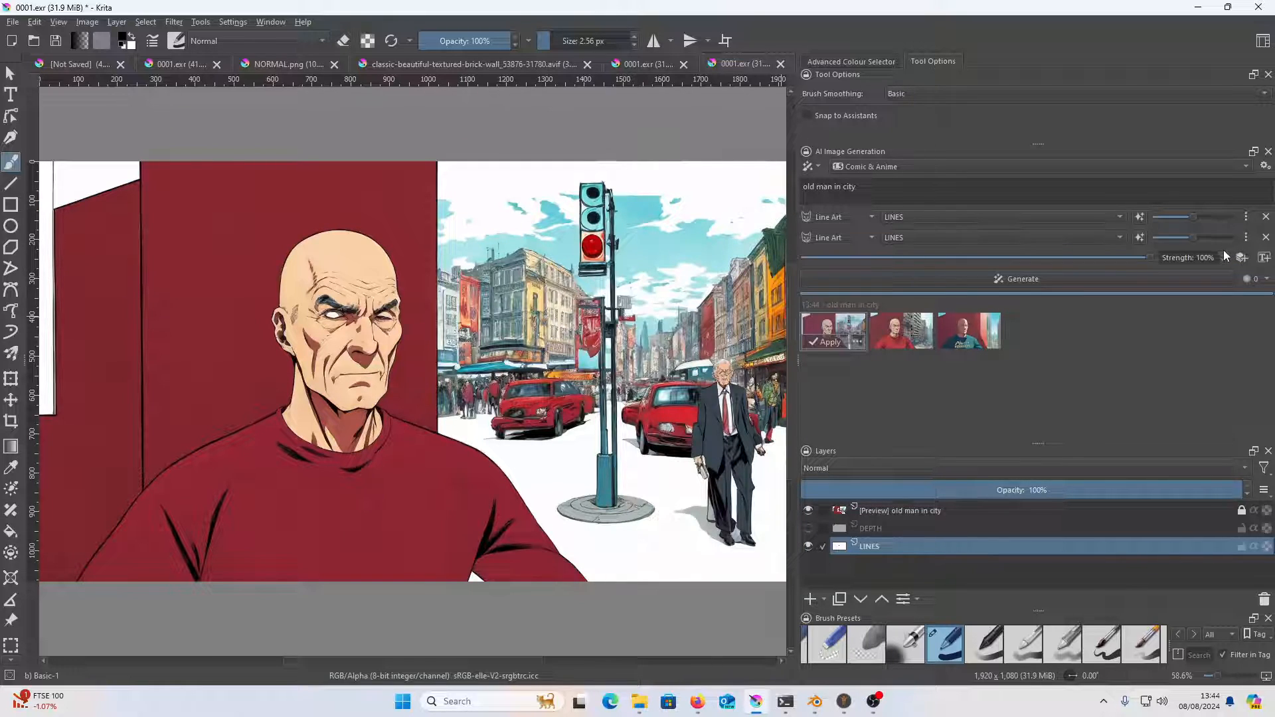
{"action": "left_click", "coordinate": [863, 238]}
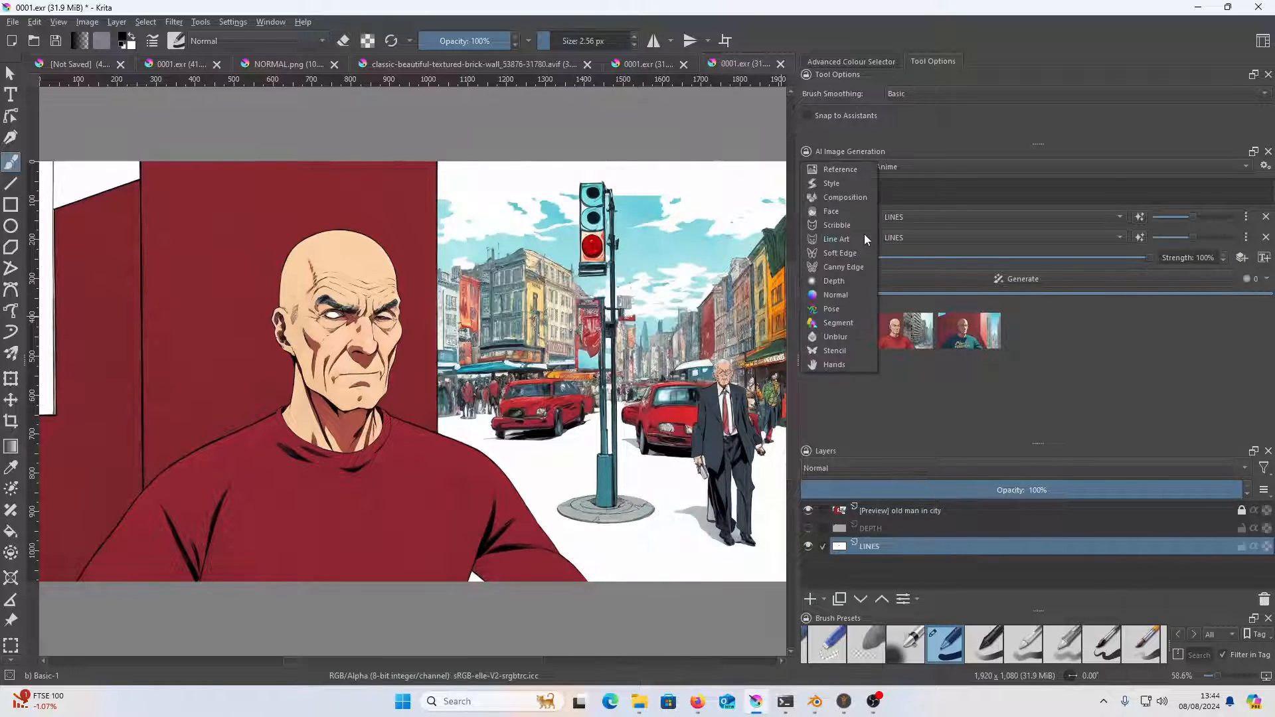
{"action": "left_click", "coordinate": [851, 278]}
{"action": "left_click", "coordinate": [907, 240]}
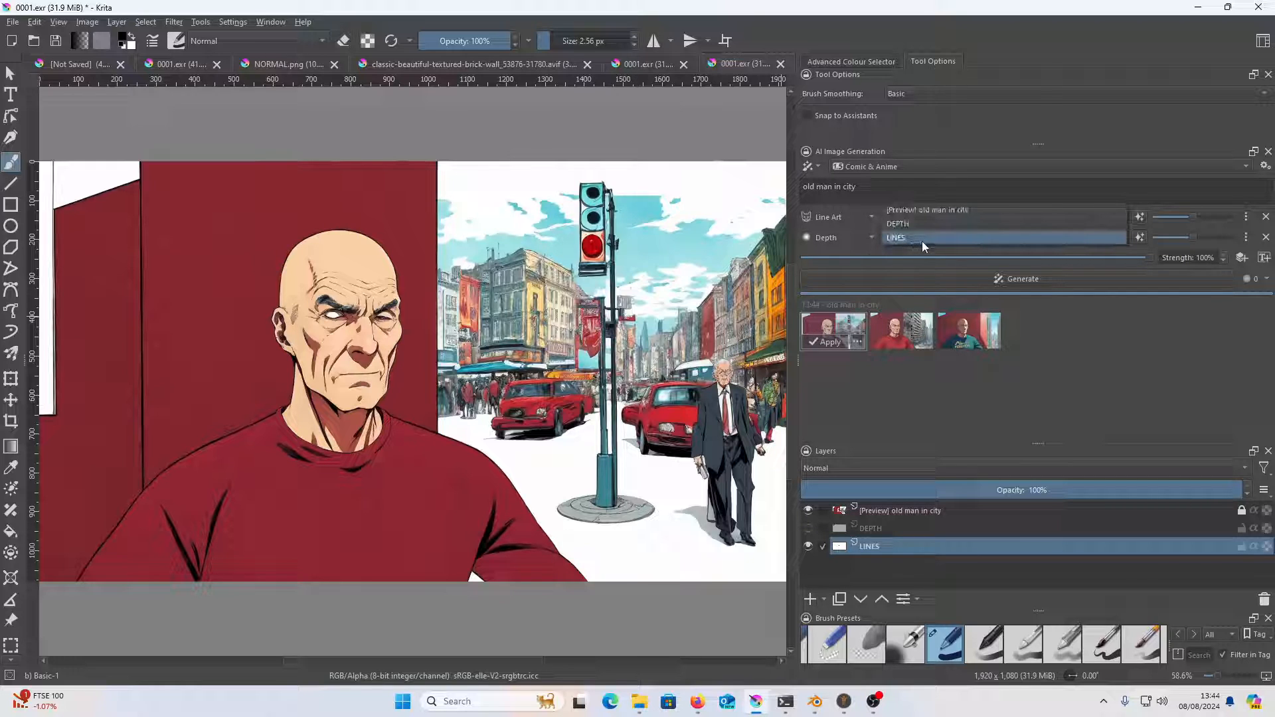
{"action": "left_click", "coordinate": [918, 224]}
Make the DEPTH layer visible, generate new "old man in city" images and preview the new results
{"action": "left_click", "coordinate": [808, 530]}
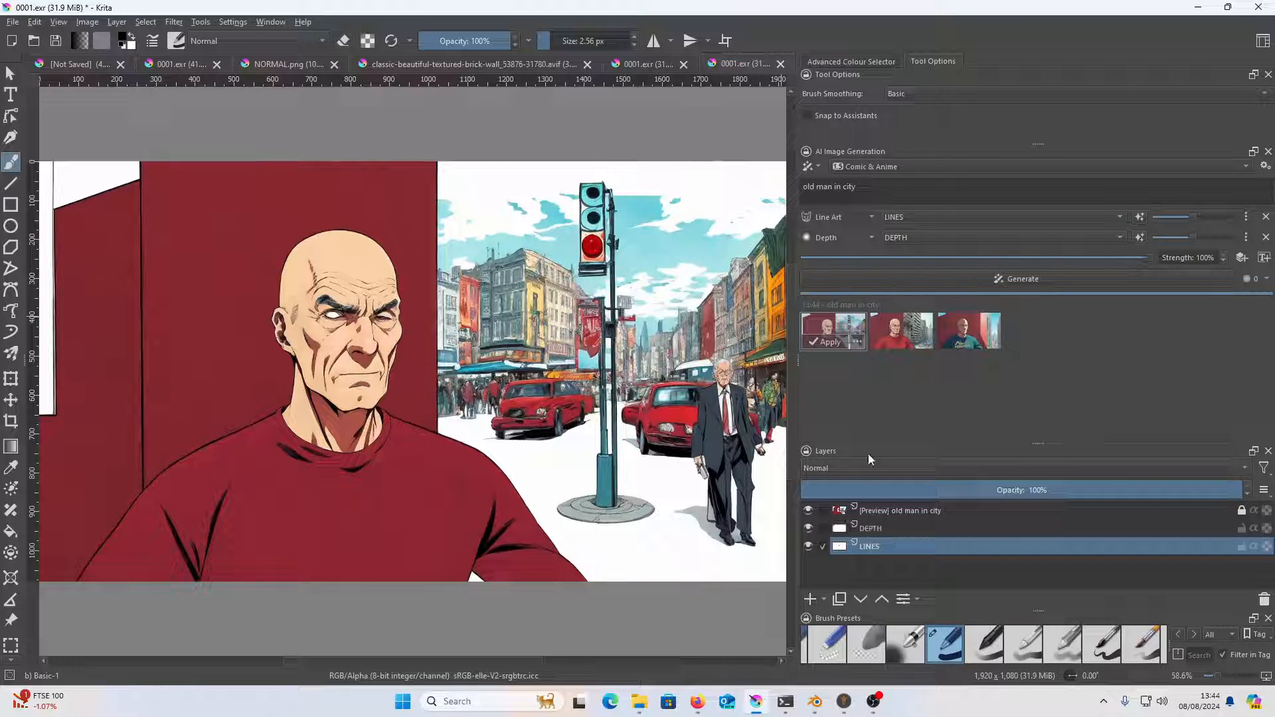
{"action": "left_click", "coordinate": [1033, 275]}
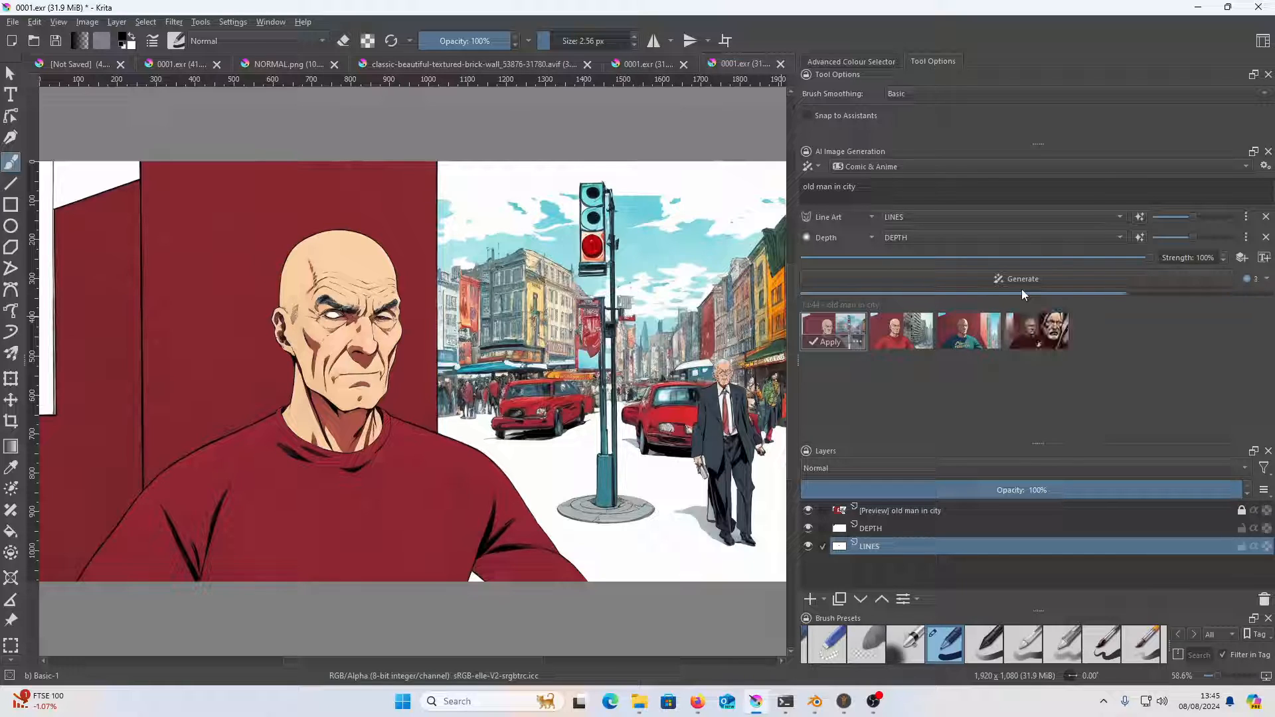
{"action": "left_click", "coordinate": [1045, 336]}
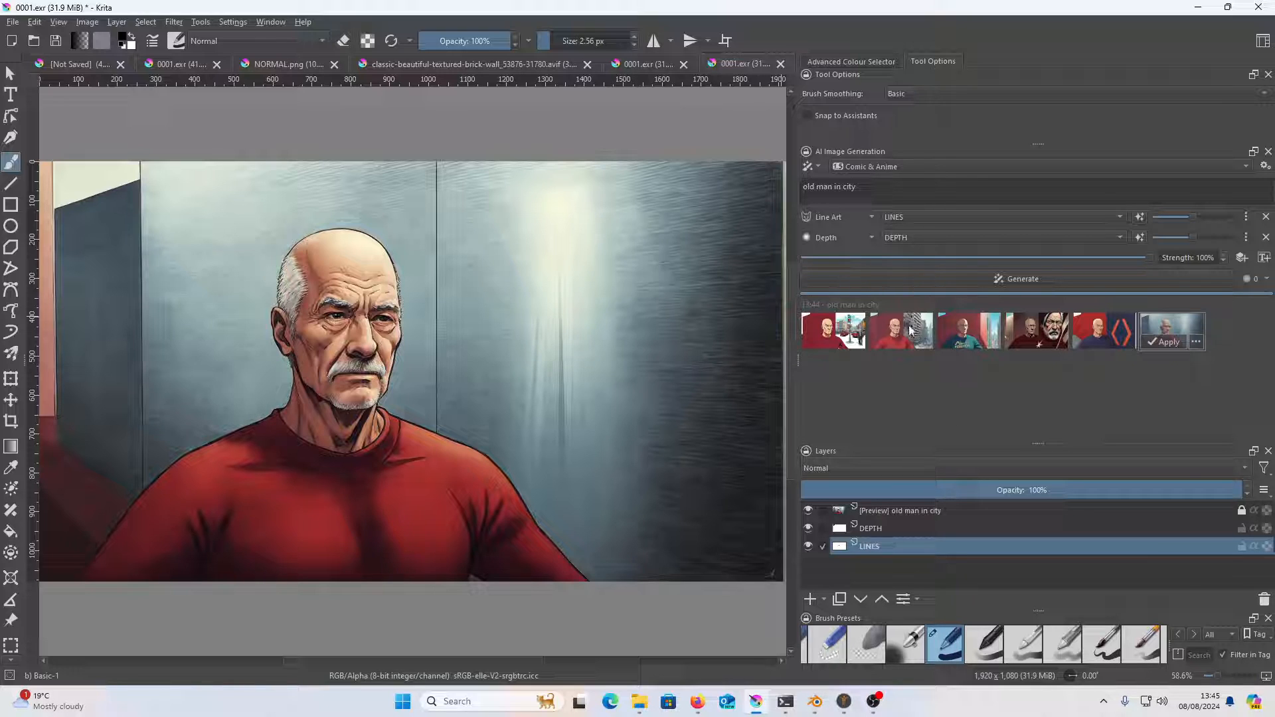
Change the second control layer's type to Segment and try to generate its control image from the current picture
{"action": "left_click", "coordinate": [839, 237]}
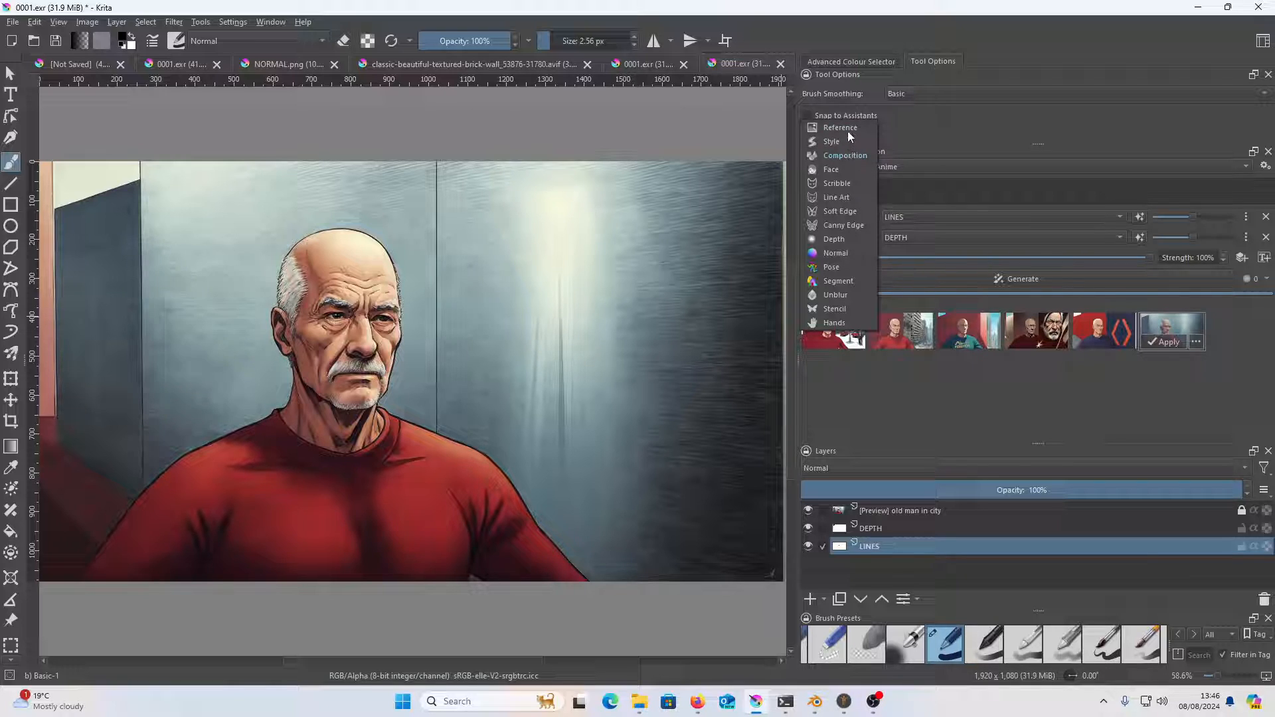
{"action": "left_click", "coordinate": [841, 282]}
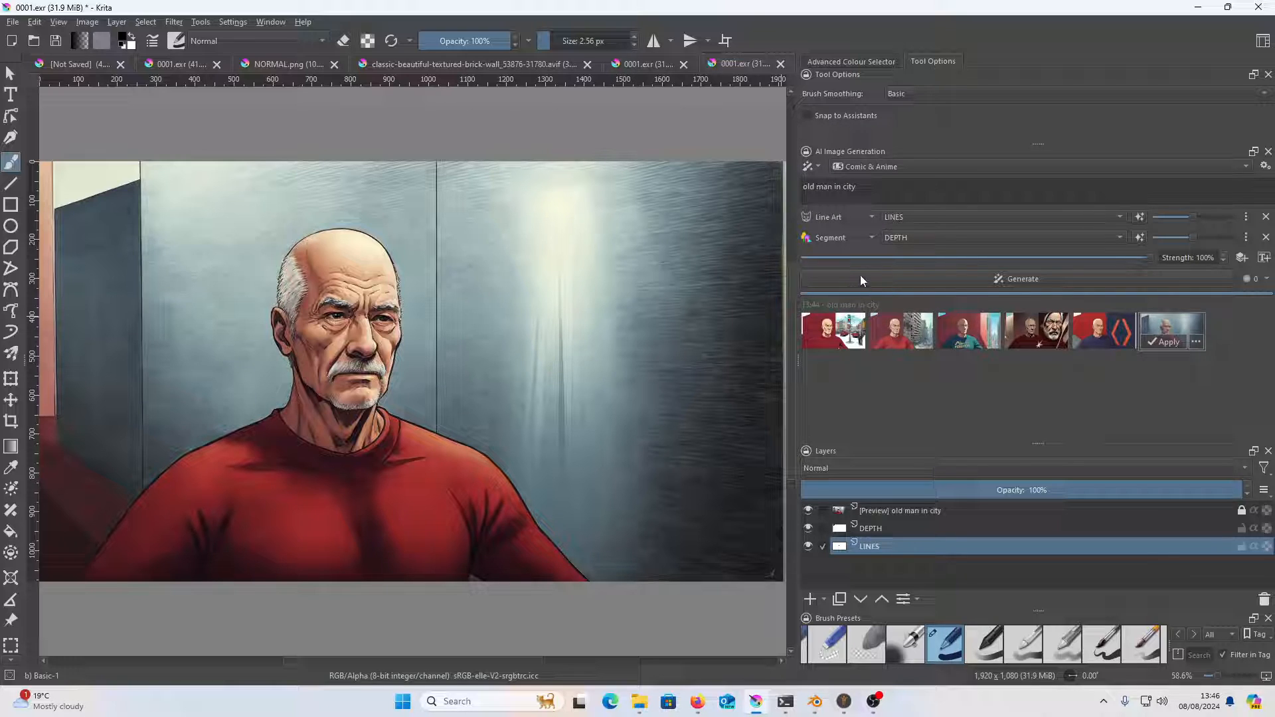
{"action": "left_click", "coordinate": [1141, 238]}
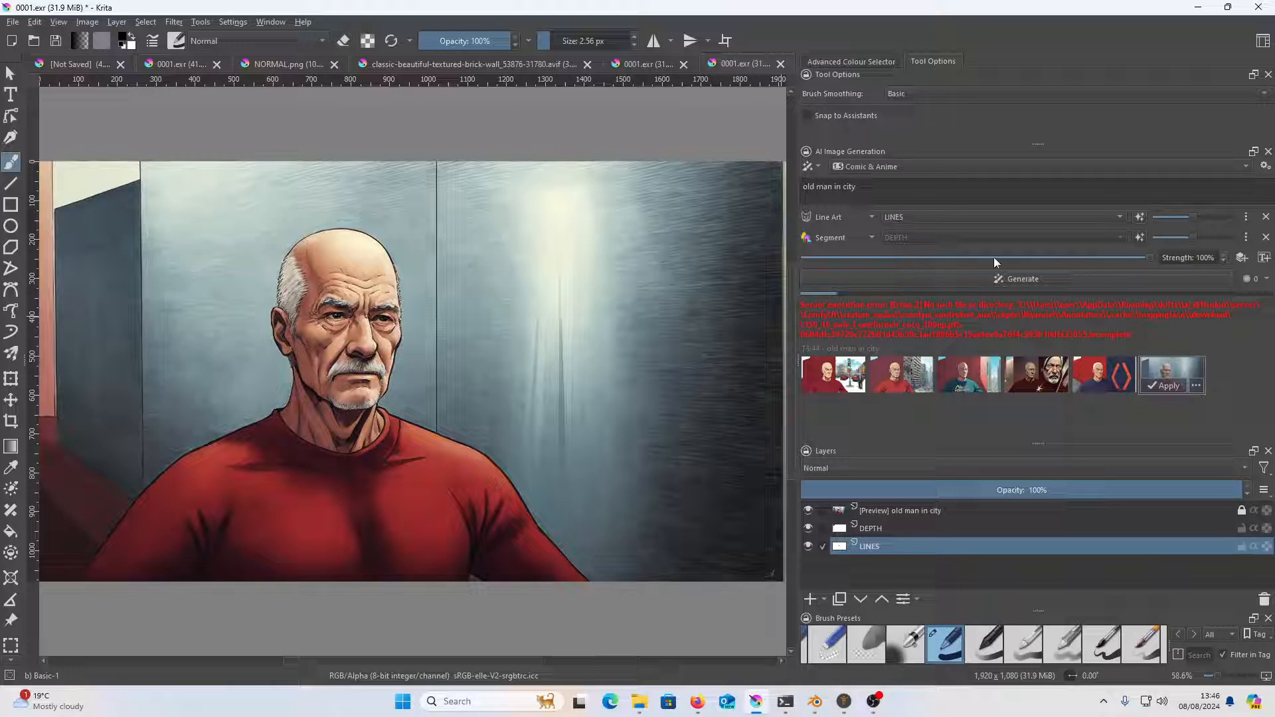
{"action": "left_click", "coordinate": [839, 224]}
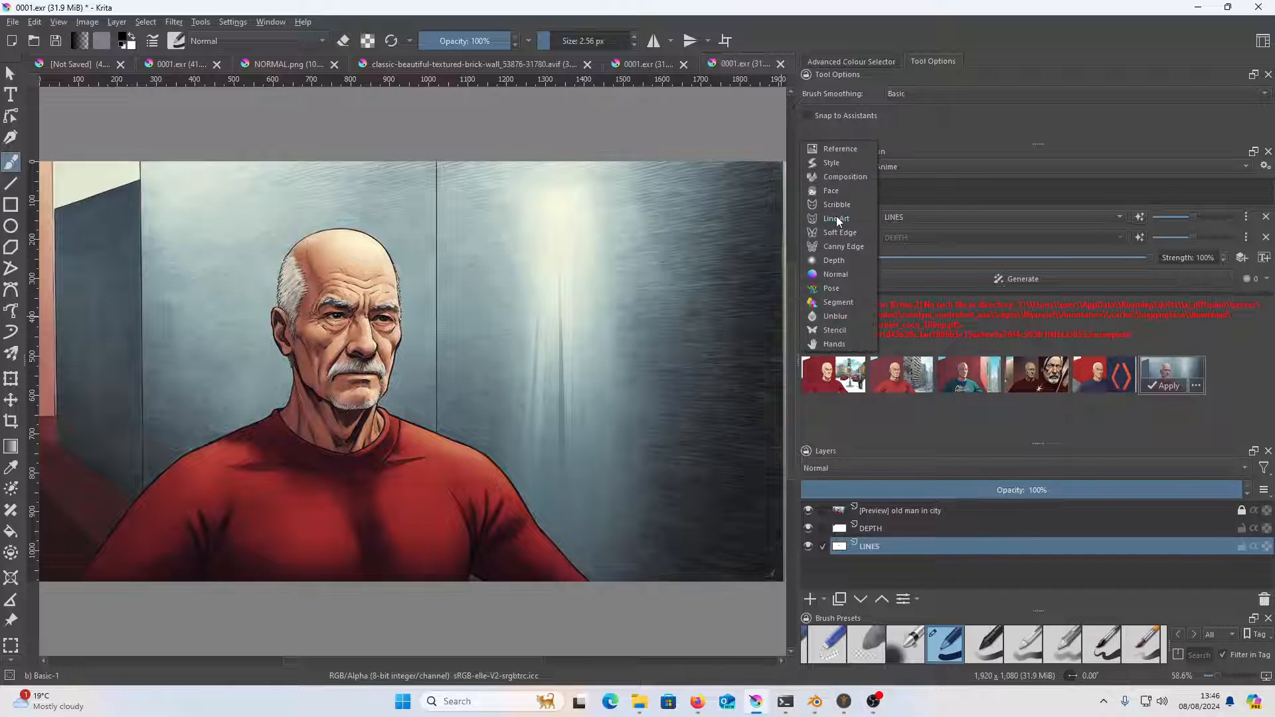
{"action": "left_click", "coordinate": [944, 147]}
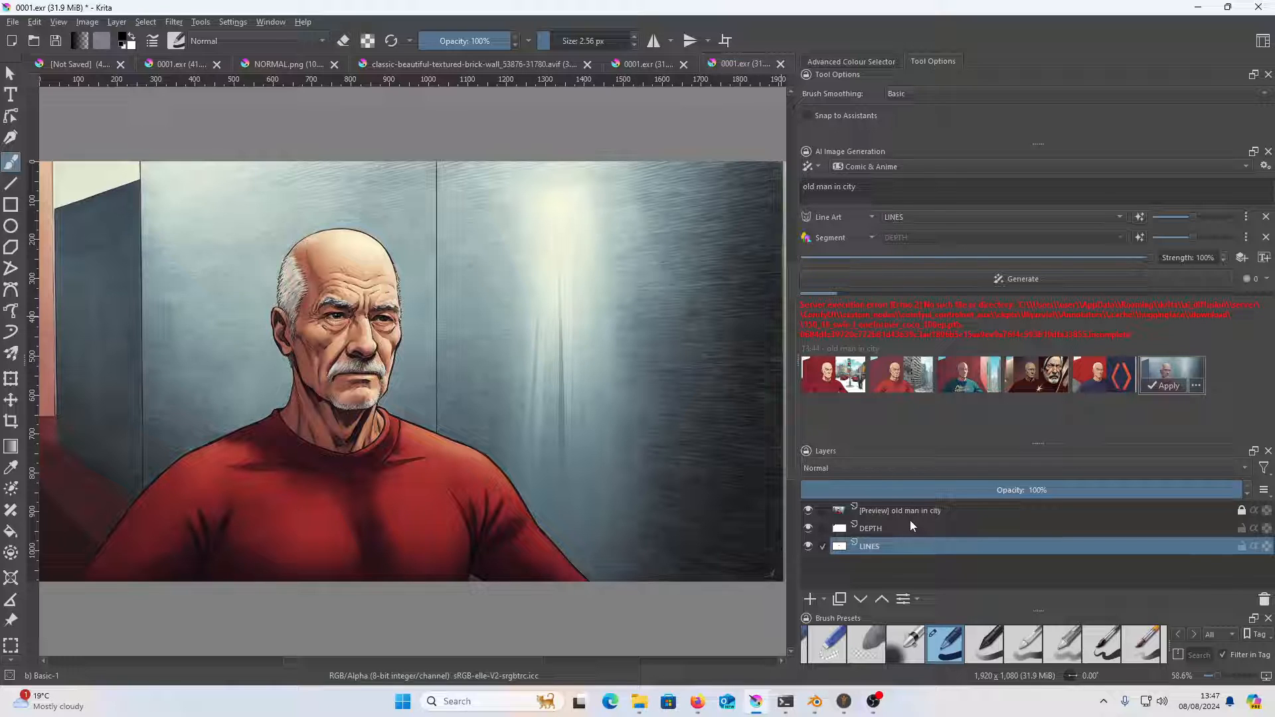
Check the layers of the "man in suit in ally" document, and switch to Blender to view the render-pass nodes in the Compositor
{"action": "mouse_move", "coordinate": [910, 522]}
{"action": "left_click", "coordinate": [636, 65]}
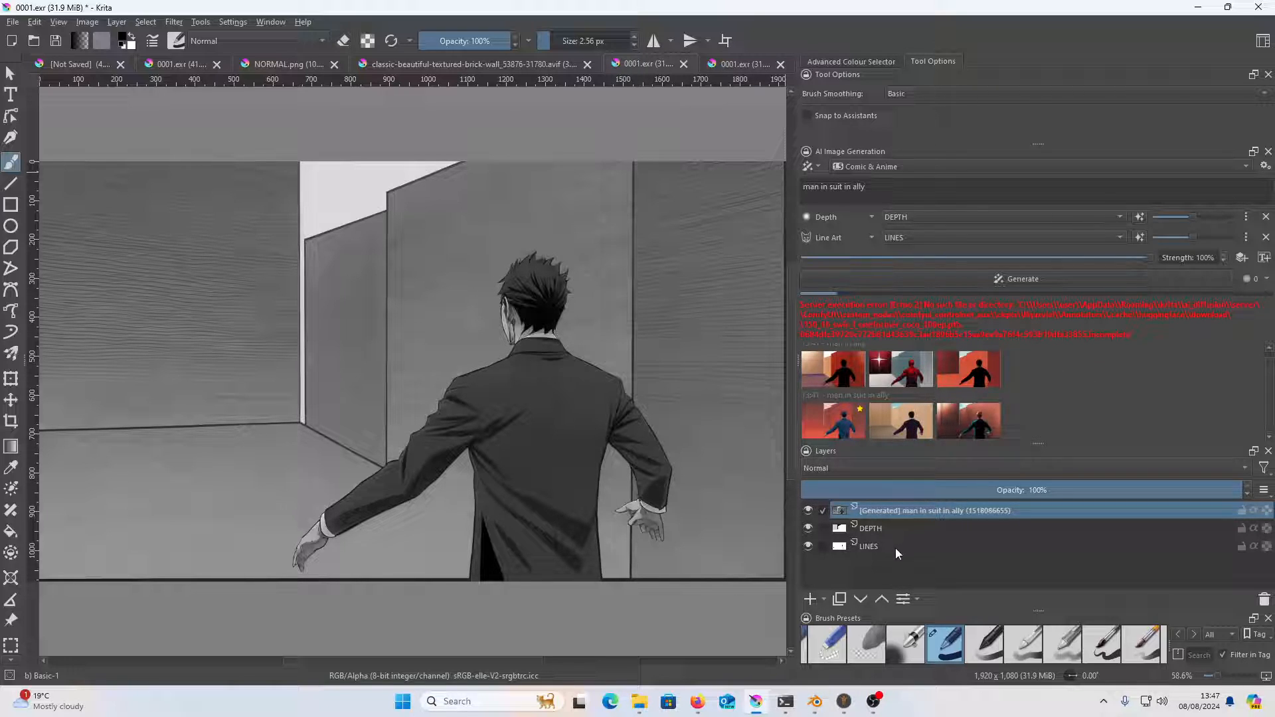
{"action": "mouse_move", "coordinate": [815, 701]}
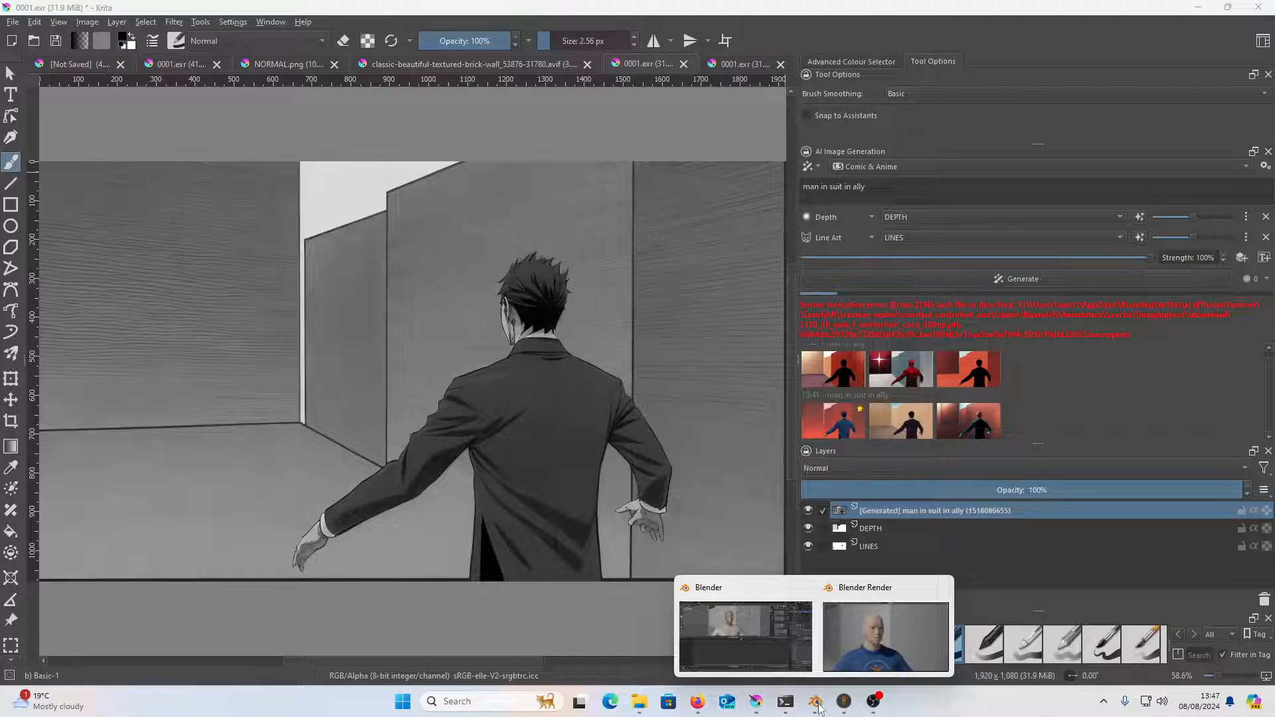
{"action": "left_click", "coordinate": [771, 654]}
{"action": "left_click", "coordinate": [15, 354]}
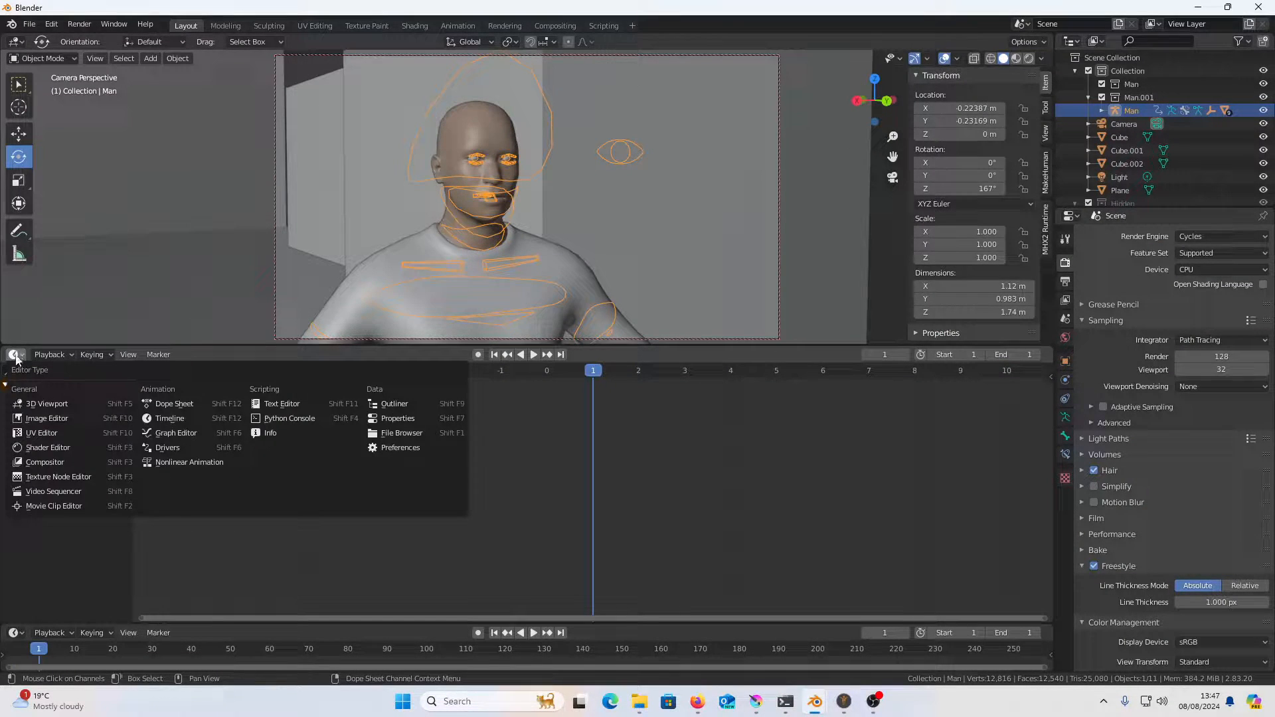
{"action": "left_click", "coordinate": [47, 462]}
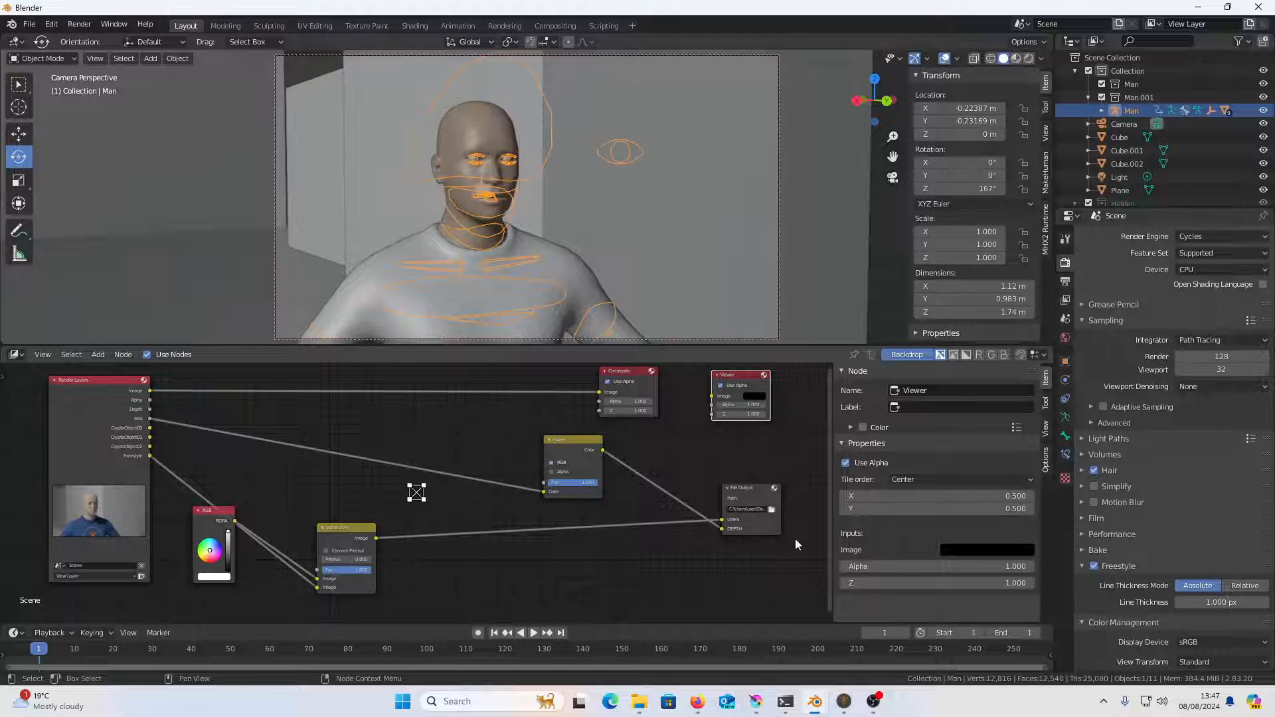
{"action": "mouse_move", "coordinate": [873, 702]}
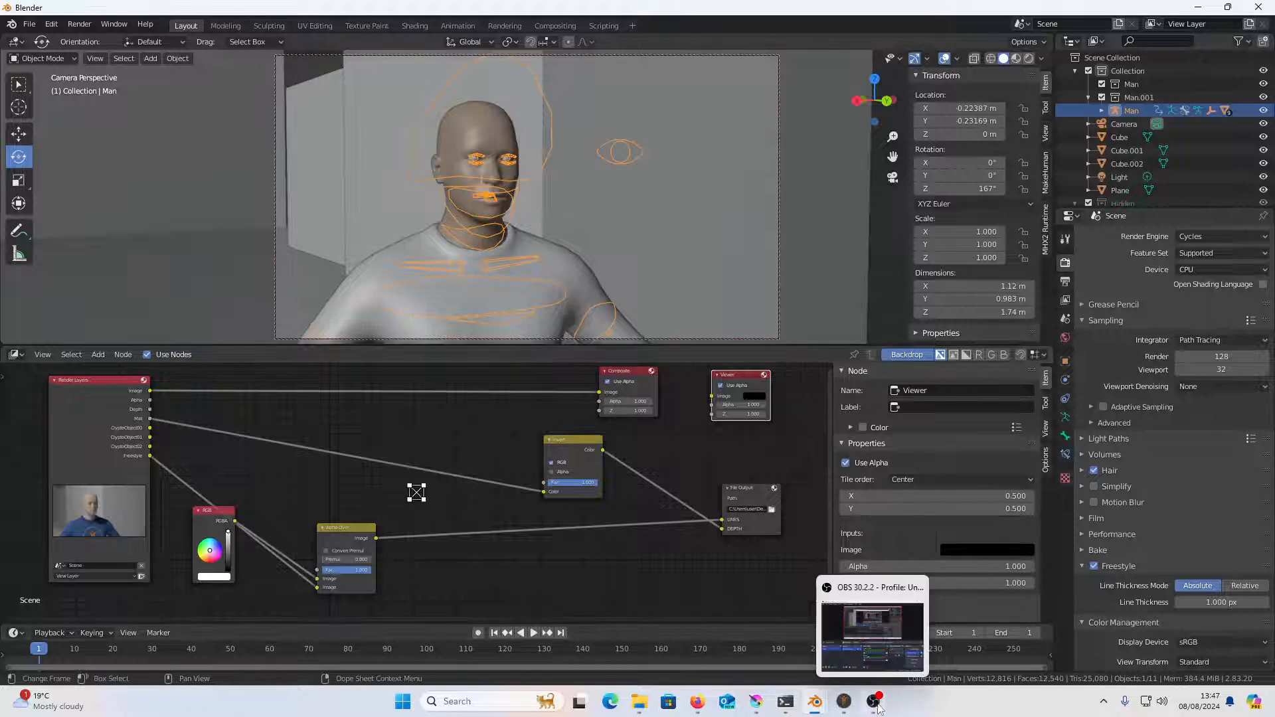